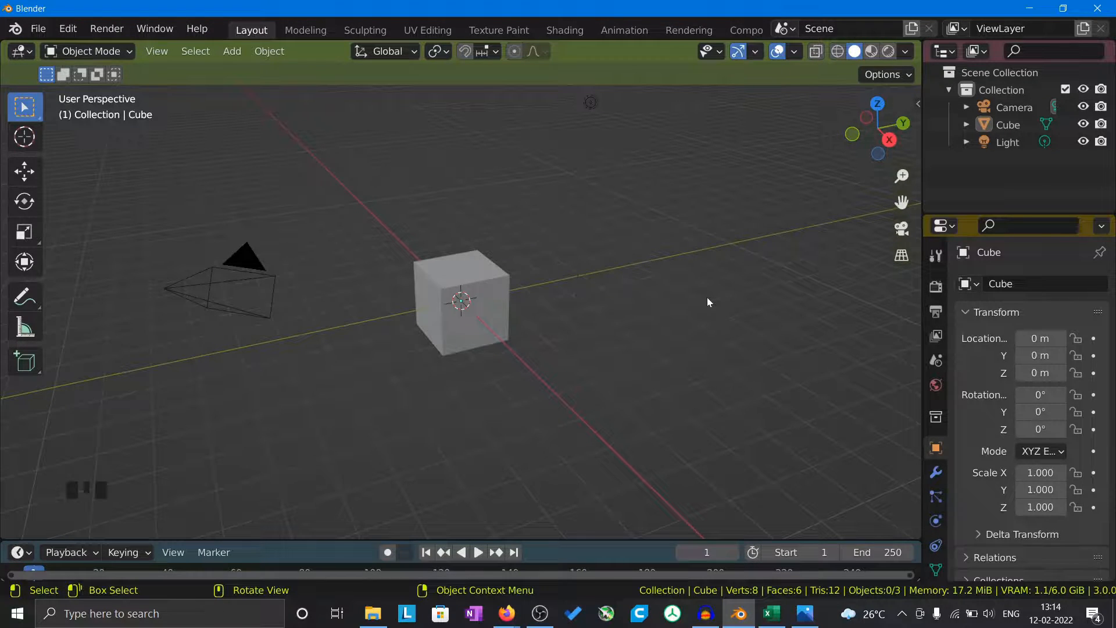
Examine how zooming in and out from different pointer positions around the cube shifts the 3D view.
{"action": "scroll", "coordinate": [725, 280], "scroll_direction": "up", "scroll_amount": 2}
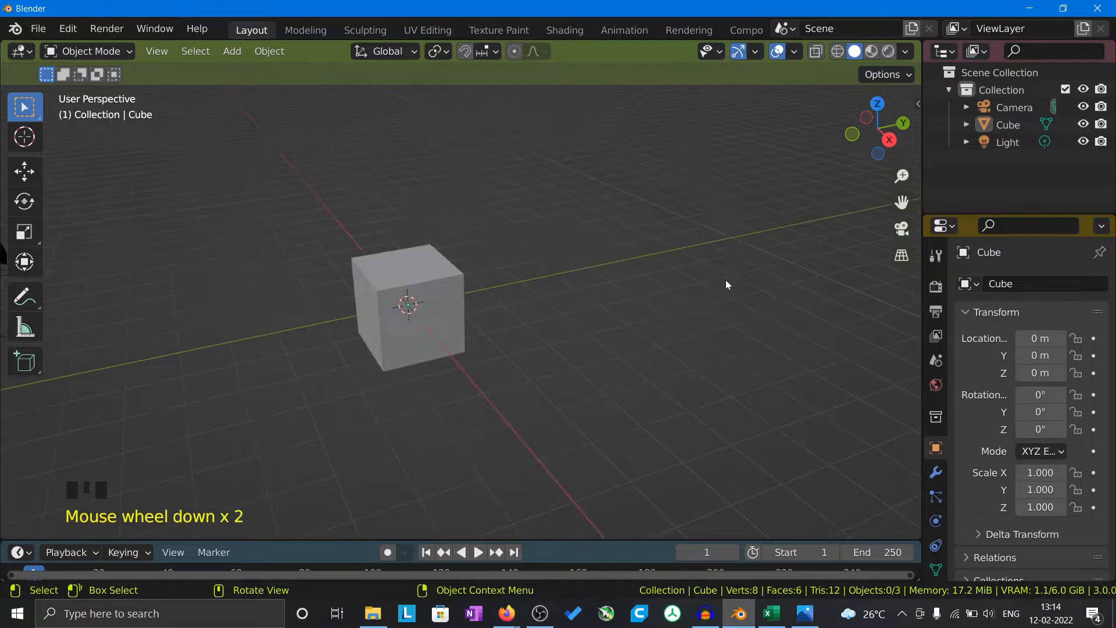
{"action": "scroll", "coordinate": [725, 281], "scroll_direction": "down", "scroll_amount": 2}
{"action": "scroll", "coordinate": [325, 219], "scroll_direction": "up", "scroll_amount": 2}
{"action": "scroll", "coordinate": [326, 219], "scroll_direction": "down", "scroll_amount": 2}
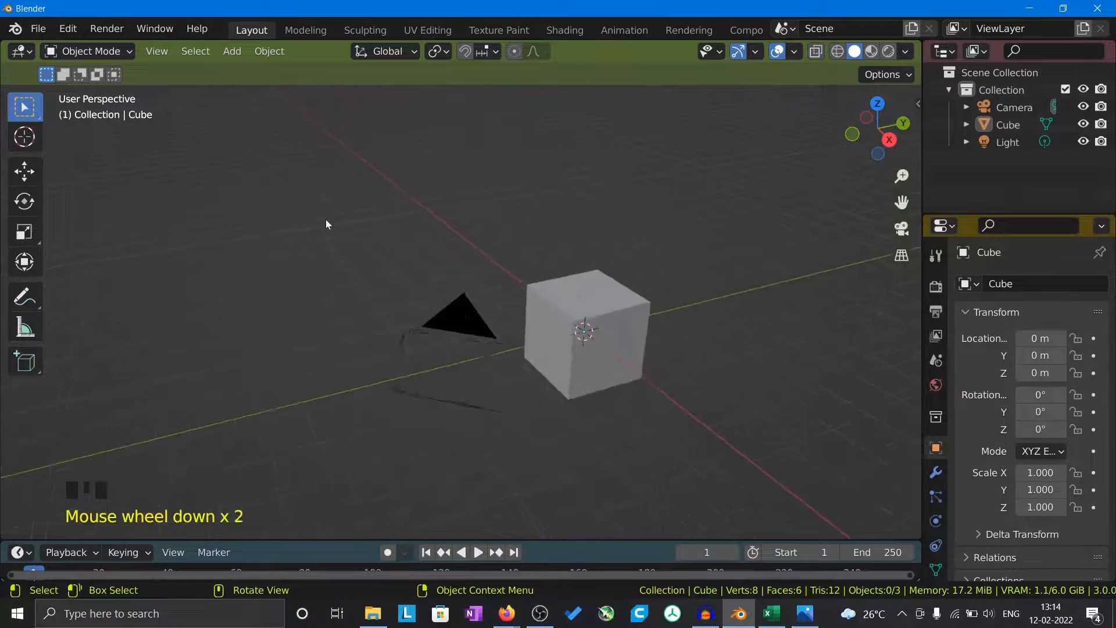
{"action": "scroll", "coordinate": [490, 449], "scroll_direction": "up", "scroll_amount": 1}
{"action": "scroll", "coordinate": [494, 449], "scroll_direction": "down", "scroll_amount": 1}
{"action": "scroll", "coordinate": [767, 250], "scroll_direction": "down", "scroll_amount": 3}
{"action": "scroll", "coordinate": [800, 213], "scroll_direction": "up", "scroll_amount": 4}
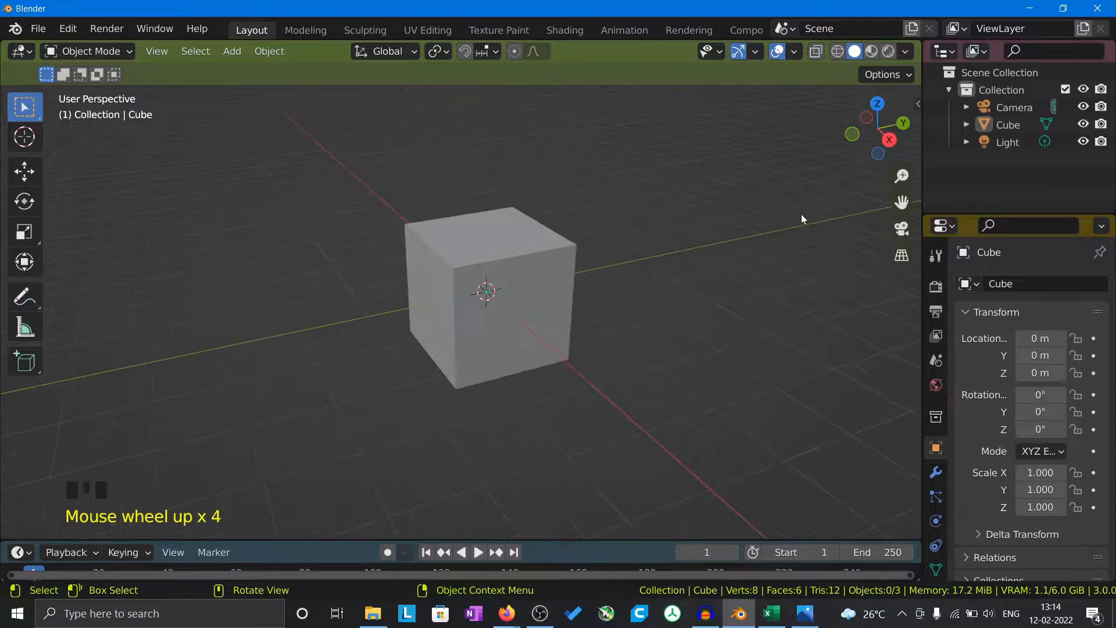
{"action": "scroll", "coordinate": [801, 214], "scroll_direction": "down", "scroll_amount": 2}
{"action": "scroll", "coordinate": [716, 434], "scroll_direction": "up", "scroll_amount": 2}
{"action": "scroll", "coordinate": [716, 435], "scroll_direction": "down", "scroll_amount": 3}
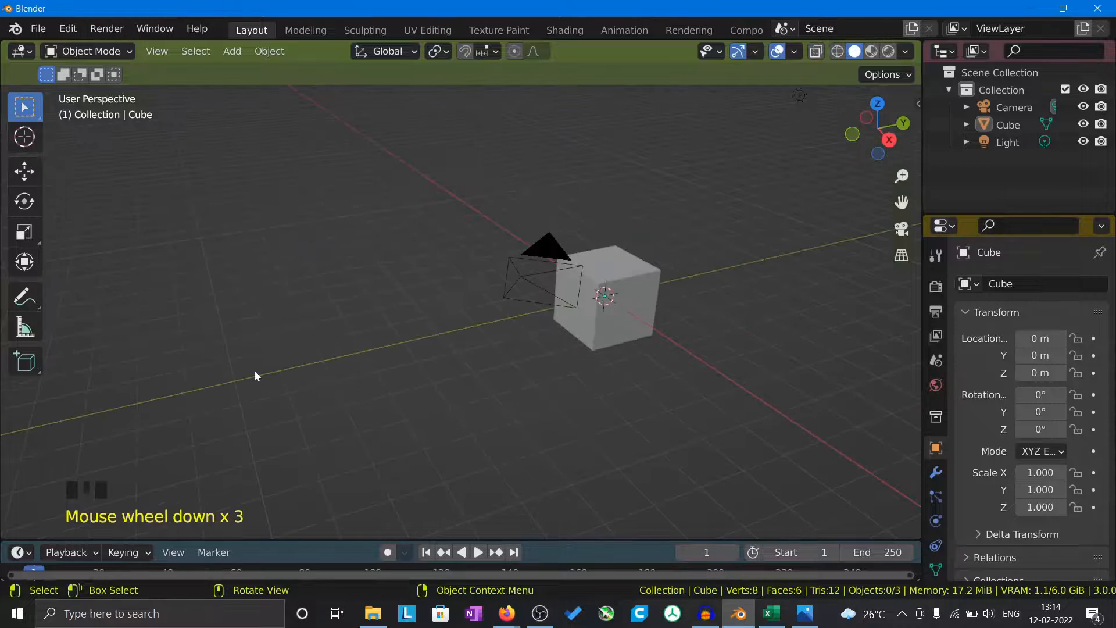
{"action": "scroll", "coordinate": [255, 370], "scroll_direction": "up", "scroll_amount": 4}
{"action": "scroll", "coordinate": [255, 375], "scroll_direction": "down", "scroll_amount": 6}
{"action": "scroll", "coordinate": [734, 305], "scroll_direction": "up", "scroll_amount": 4}
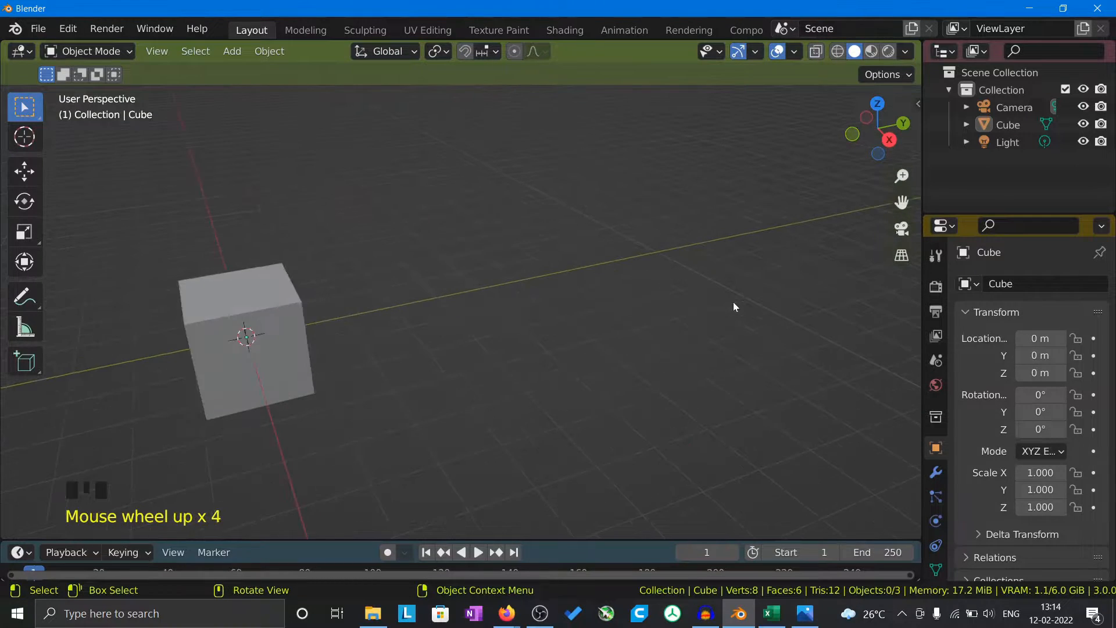
{"action": "scroll", "coordinate": [726, 311], "scroll_direction": "down", "scroll_amount": 4}
{"action": "scroll", "coordinate": [226, 199], "scroll_direction": "up", "scroll_amount": 1}
{"action": "scroll", "coordinate": [227, 199], "scroll_direction": "down", "scroll_amount": 4}
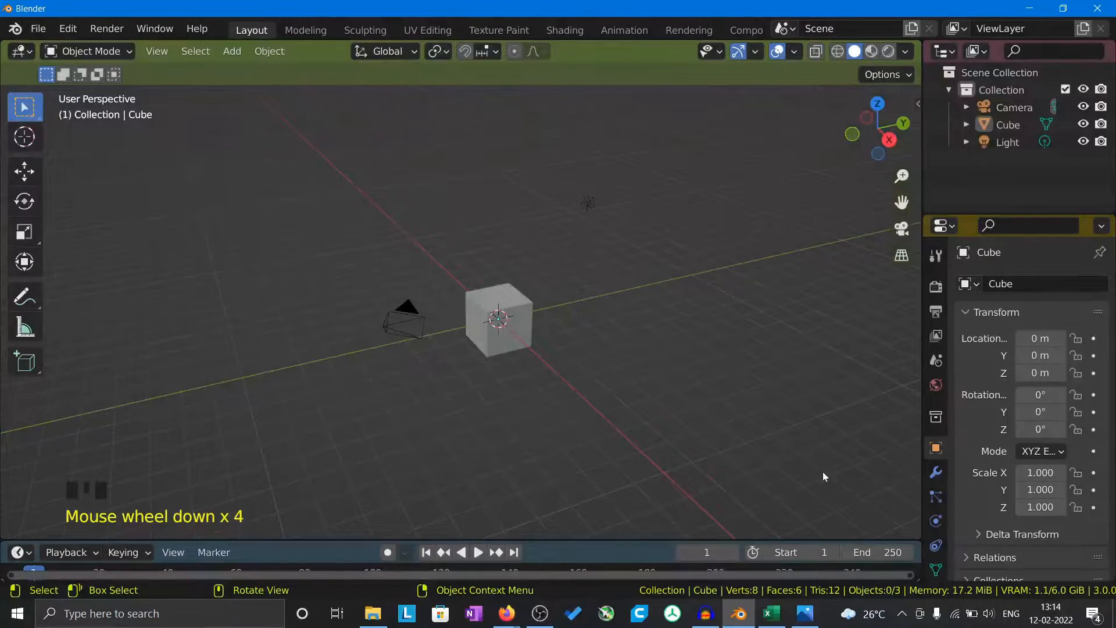
{"action": "scroll", "coordinate": [822, 472], "scroll_direction": "up", "scroll_amount": 3}
{"action": "scroll", "coordinate": [822, 472], "scroll_direction": "down", "scroll_amount": 1}
{"action": "scroll", "coordinate": [822, 472], "scroll_direction": "down", "scroll_amount": 1}
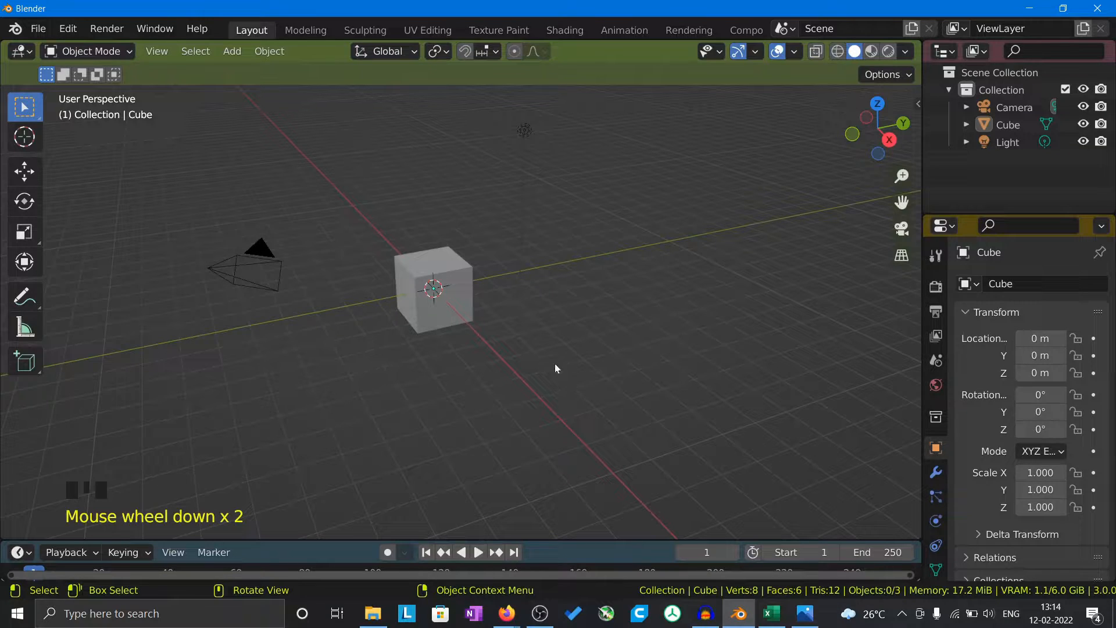
Turn off Zoom to Mouse Position in the navigation preferences and try zooming from different spots in the 3D view.
{"action": "left_click", "coordinate": [68, 29]}
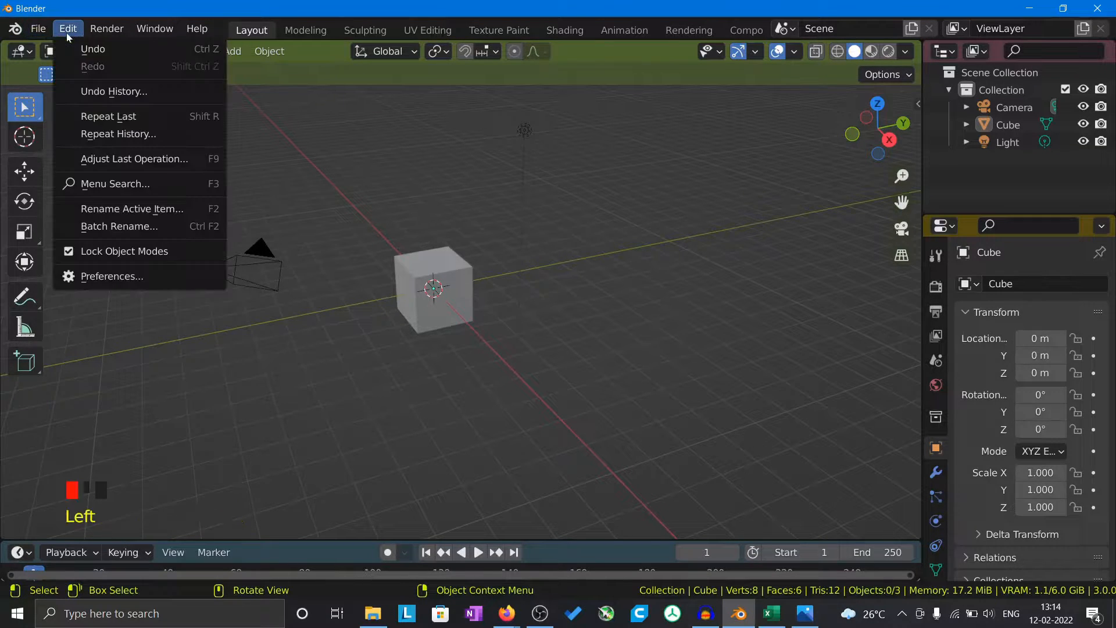
{"action": "left_click", "coordinate": [137, 274]}
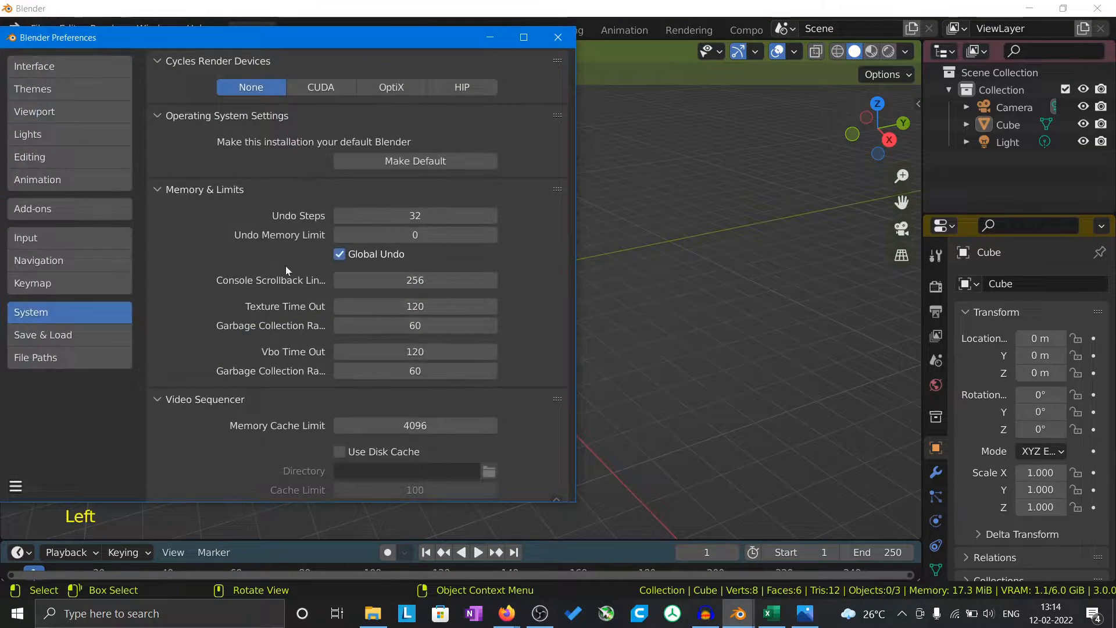
{"action": "left_click", "coordinate": [62, 261]}
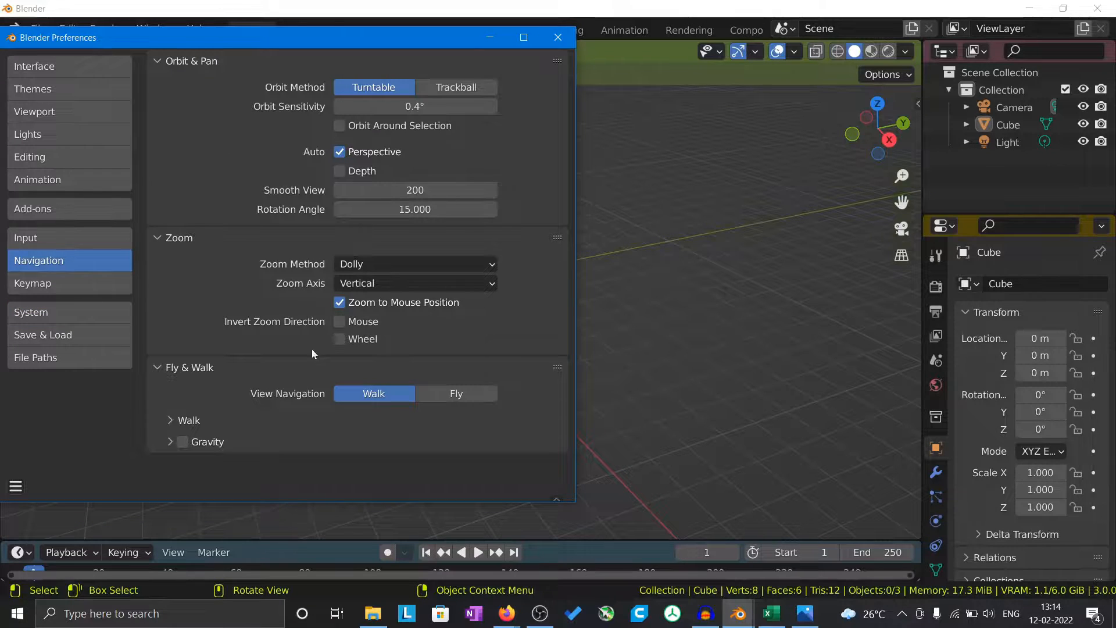
{"action": "left_click", "coordinate": [339, 304]}
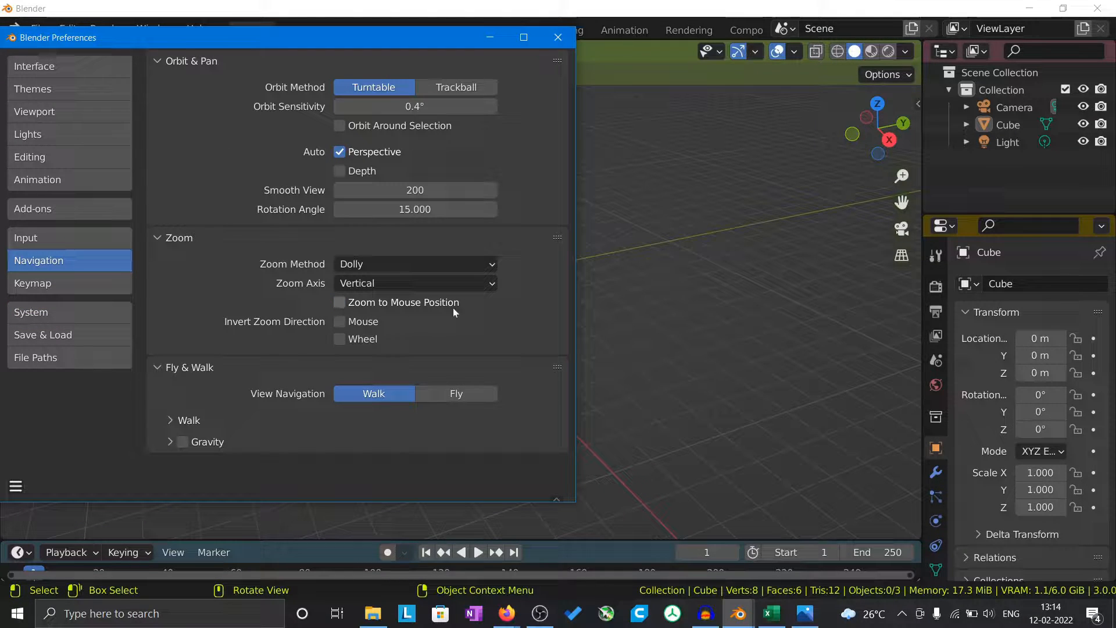
{"action": "left_click", "coordinate": [557, 38]}
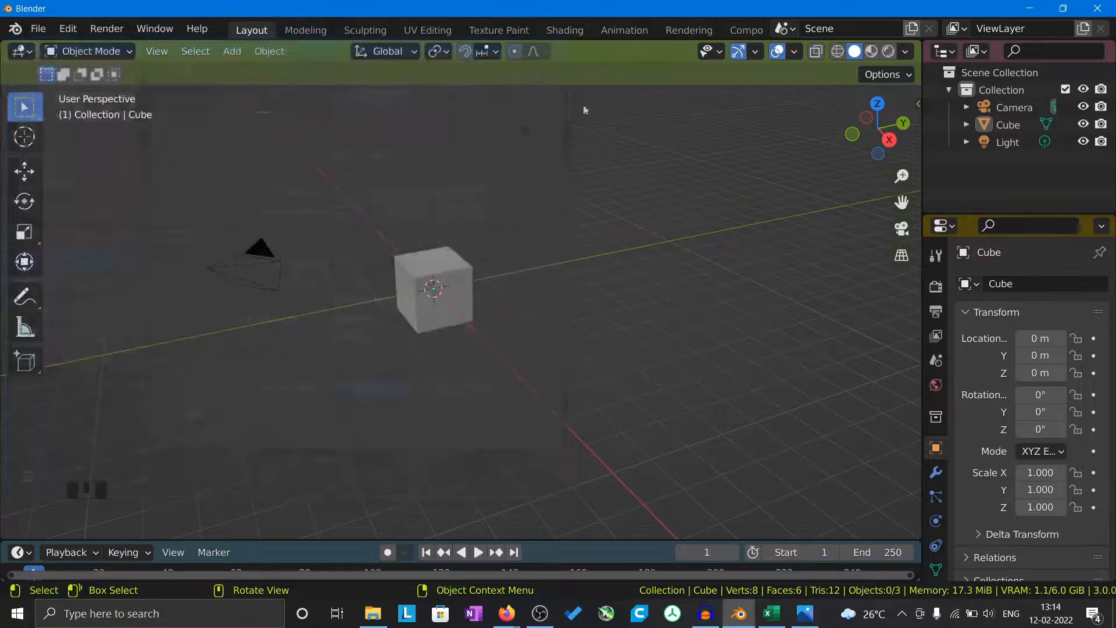
{"action": "scroll", "coordinate": [1, 438], "scroll_direction": "up", "scroll_amount": 2}
{"action": "scroll", "coordinate": [2, 439], "scroll_direction": "down", "scroll_amount": 5}
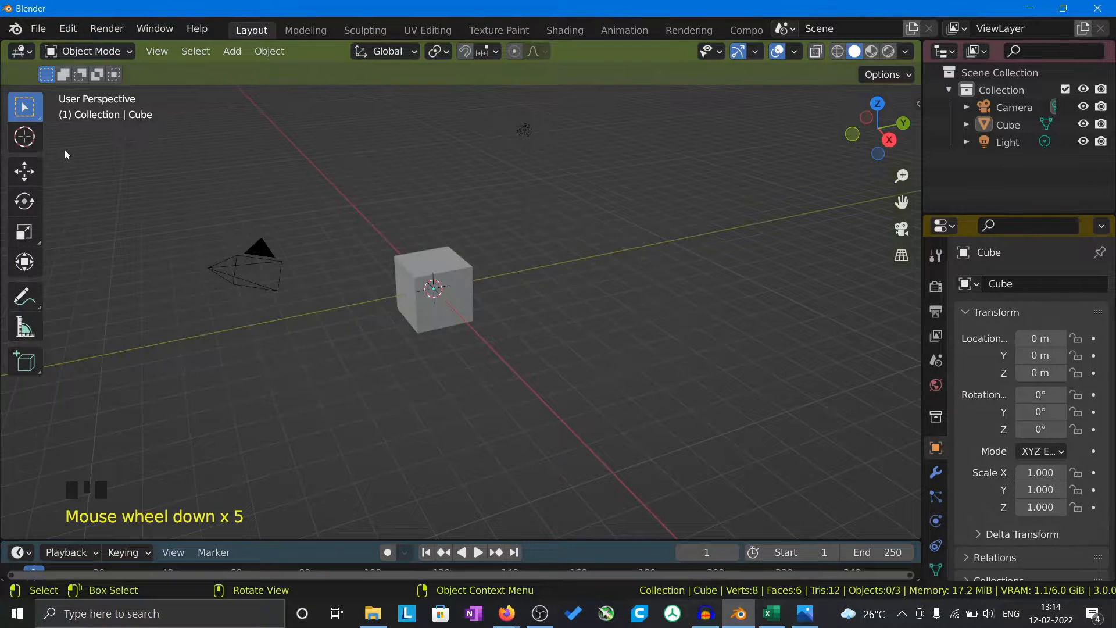
{"action": "scroll", "coordinate": [828, 156], "scroll_direction": "up", "scroll_amount": 1}
{"action": "scroll", "coordinate": [828, 155], "scroll_direction": "down", "scroll_amount": 4}
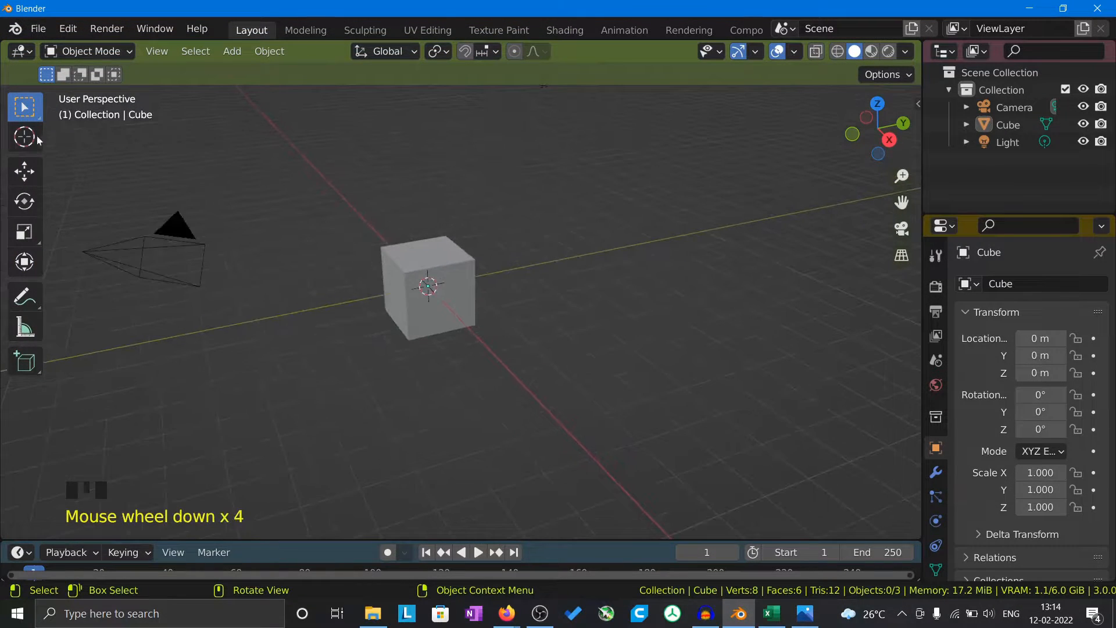
Turn Zoom to Mouse Position back on in the navigation preferences and close the preferences window.
{"action": "left_click", "coordinate": [69, 30]}
{"action": "left_click", "coordinate": [144, 276]}
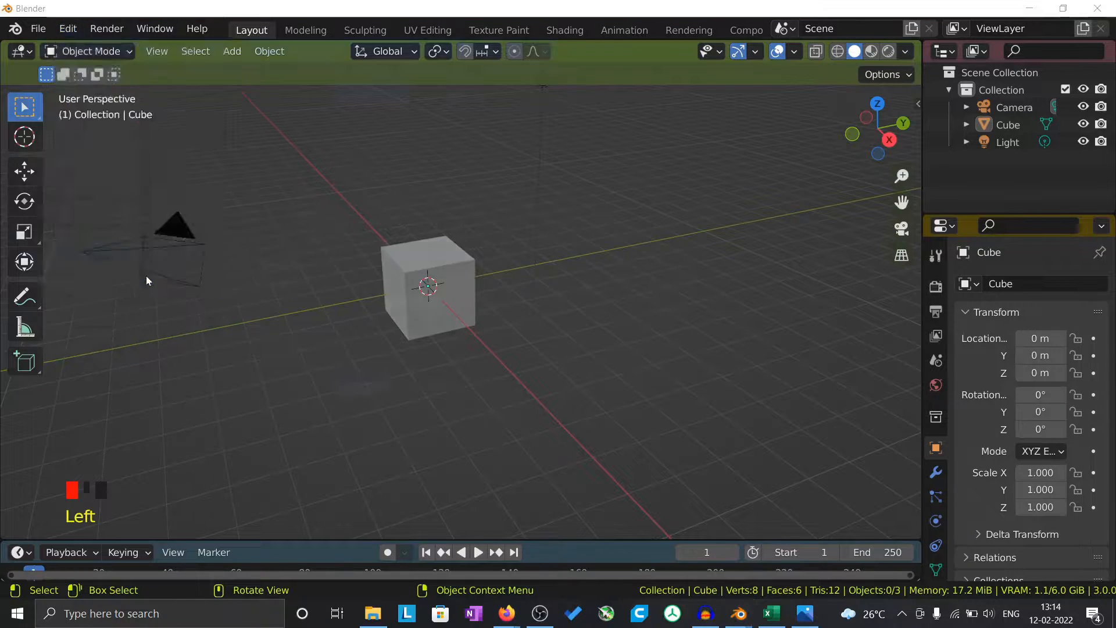
{"action": "left_click", "coordinate": [341, 304]}
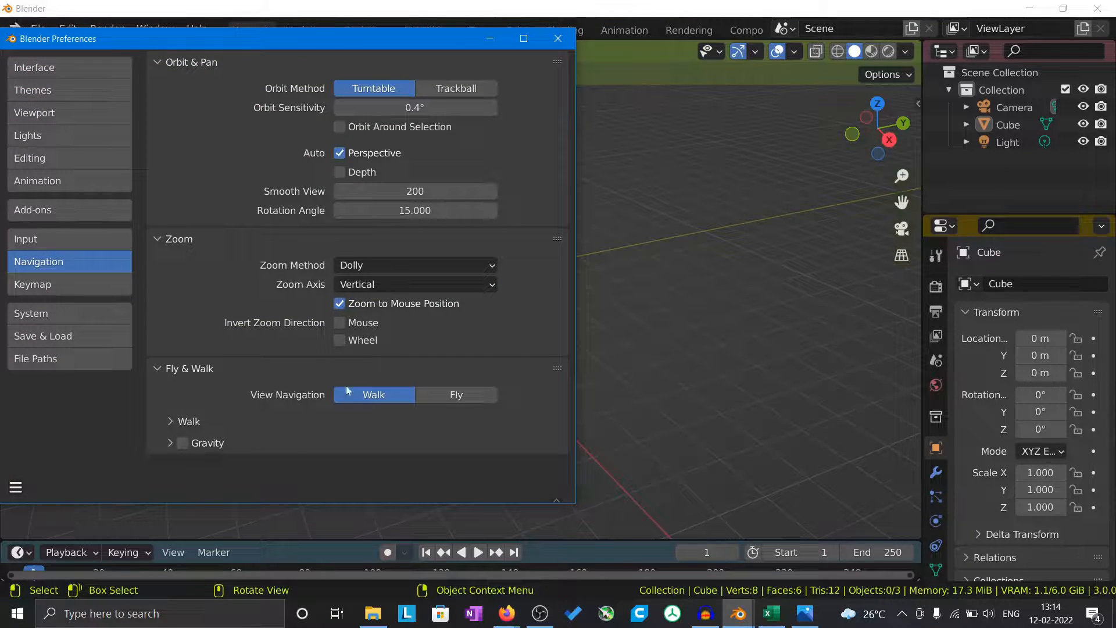
{"action": "left_click", "coordinate": [558, 39]}
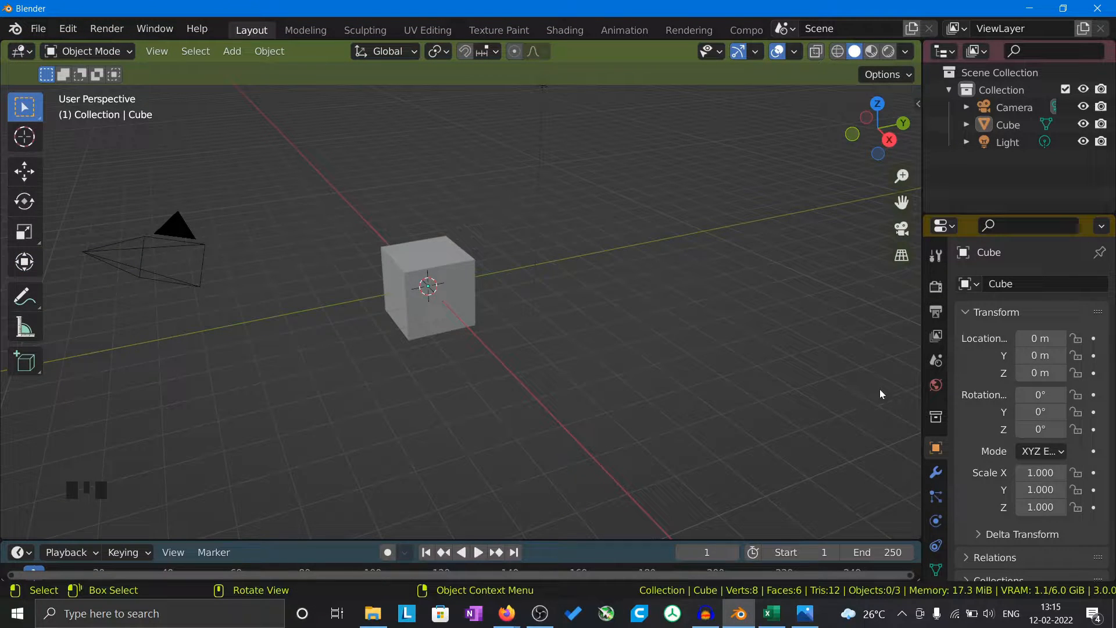
Check pointer-based zooming again by zooming in and out at several places around the cube and camera.
{"action": "scroll", "coordinate": [901, 326], "scroll_direction": "up", "scroll_amount": 4}
{"action": "scroll", "coordinate": [900, 327], "scroll_direction": "down", "scroll_amount": 6}
{"action": "scroll", "coordinate": [124, 287], "scroll_direction": "up", "scroll_amount": 3}
{"action": "scroll", "coordinate": [124, 288], "scroll_direction": "down", "scroll_amount": 5}
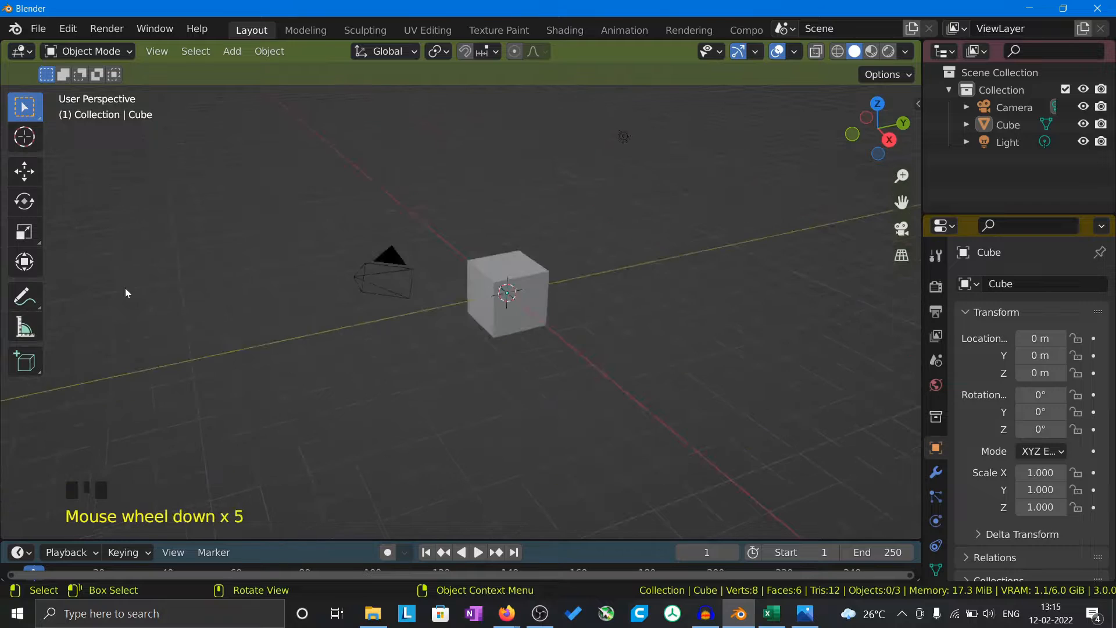
{"action": "scroll", "coordinate": [652, 168], "scroll_direction": "up", "scroll_amount": 3}
{"action": "scroll", "coordinate": [652, 169], "scroll_direction": "down", "scroll_amount": 3}
{"action": "scroll", "coordinate": [435, 425], "scroll_direction": "up", "scroll_amount": 4}
{"action": "scroll", "coordinate": [568, 231], "scroll_direction": "down", "scroll_amount": 5}
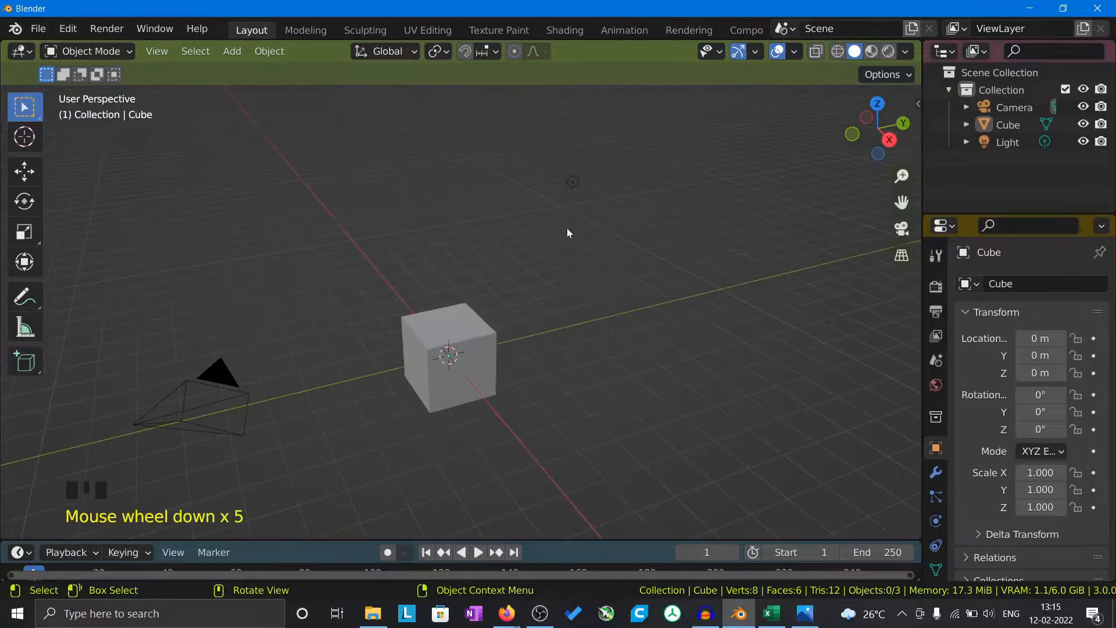
{"action": "scroll", "coordinate": [580, 182], "scroll_direction": "up", "scroll_amount": 5}
{"action": "scroll", "coordinate": [580, 185], "scroll_direction": "down", "scroll_amount": 5}
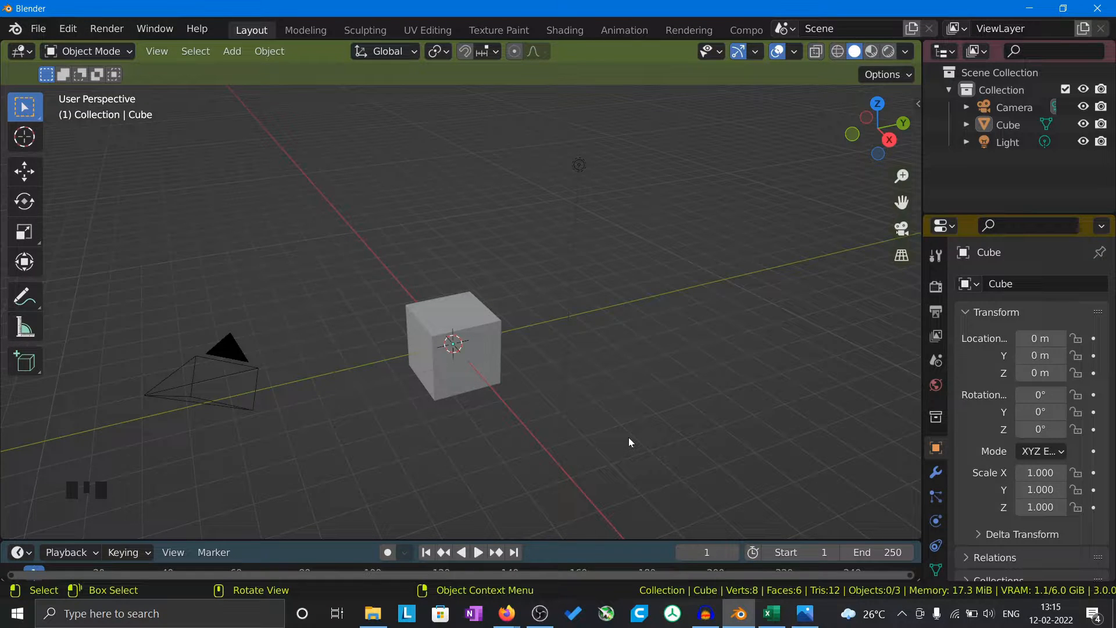
Select the cube and look through the interaction modes available for it, leaving the mode unchanged.
{"action": "left_click", "coordinate": [277, 235]}
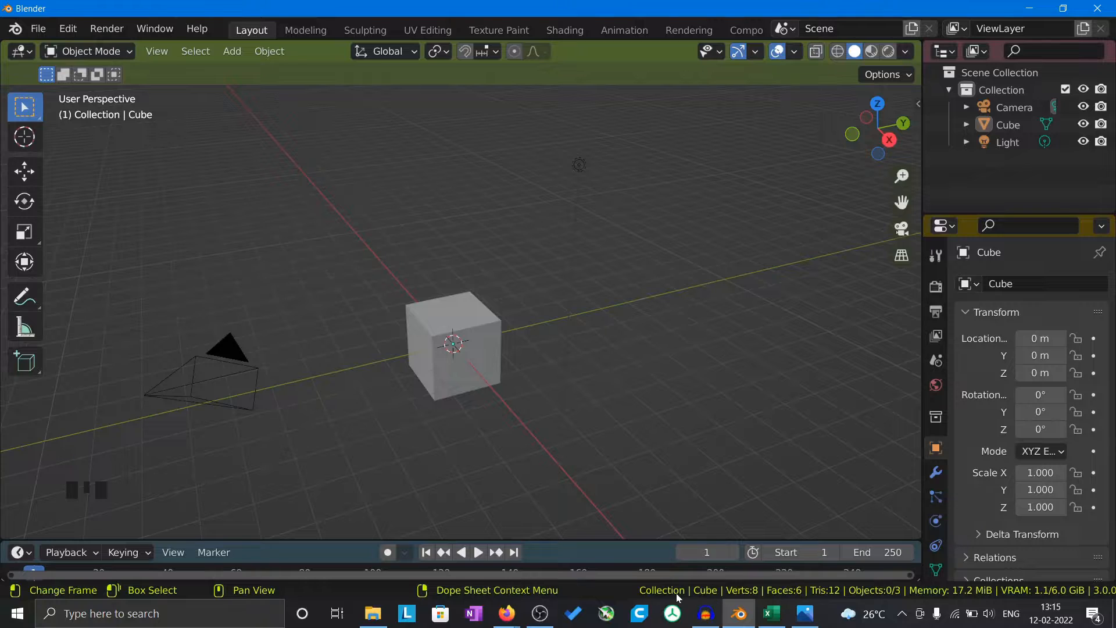
{"action": "left_click", "coordinate": [480, 380]}
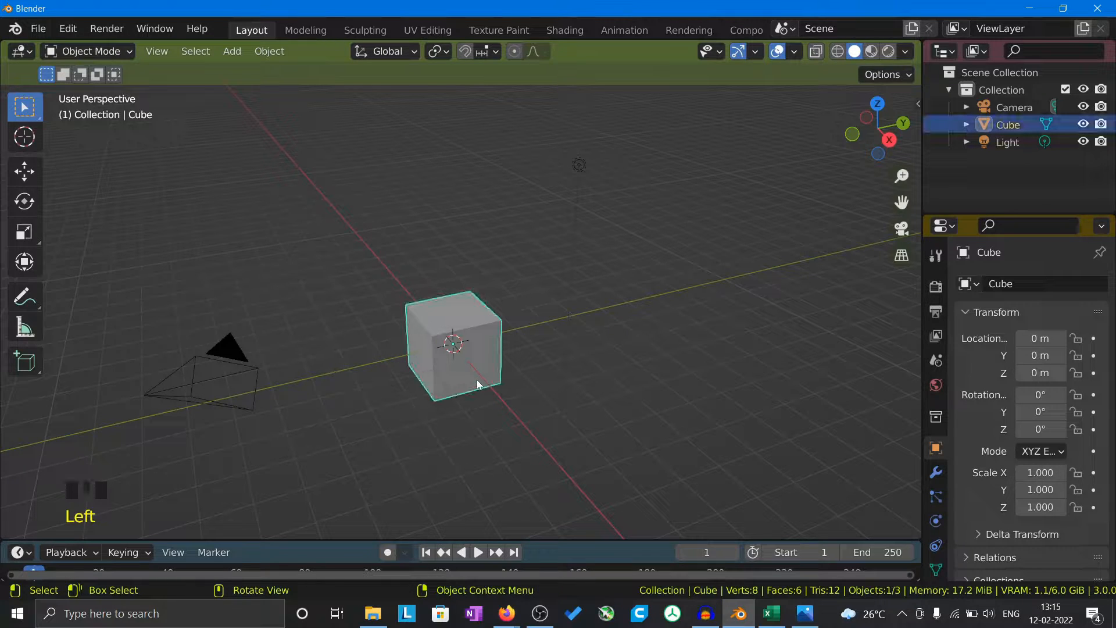
{"action": "left_click", "coordinate": [115, 52]}
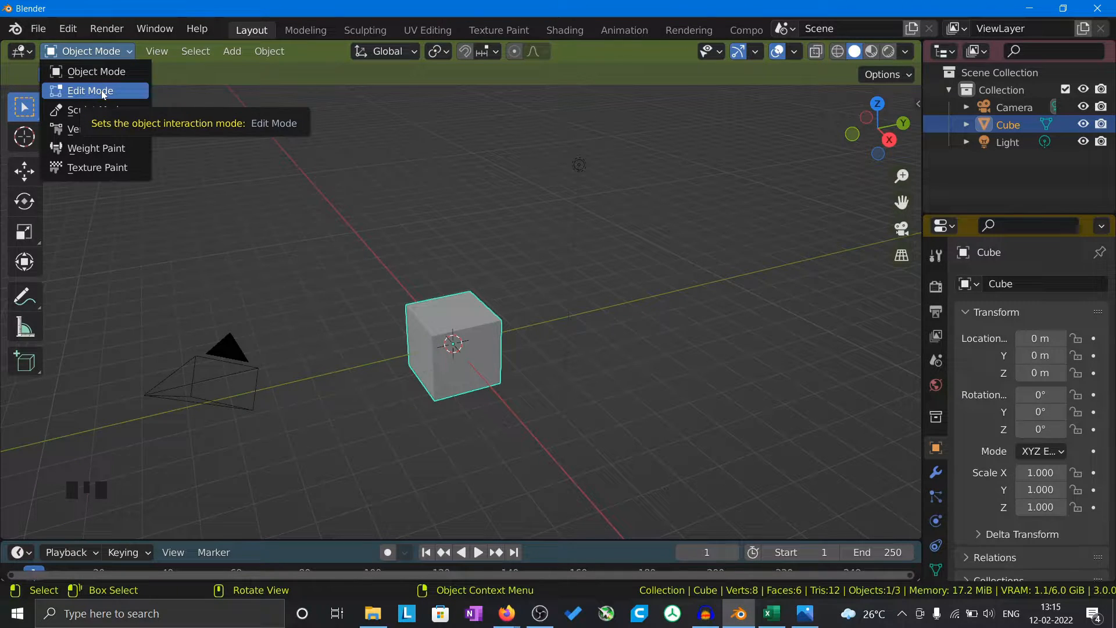
{"action": "left_click", "coordinate": [289, 216]}
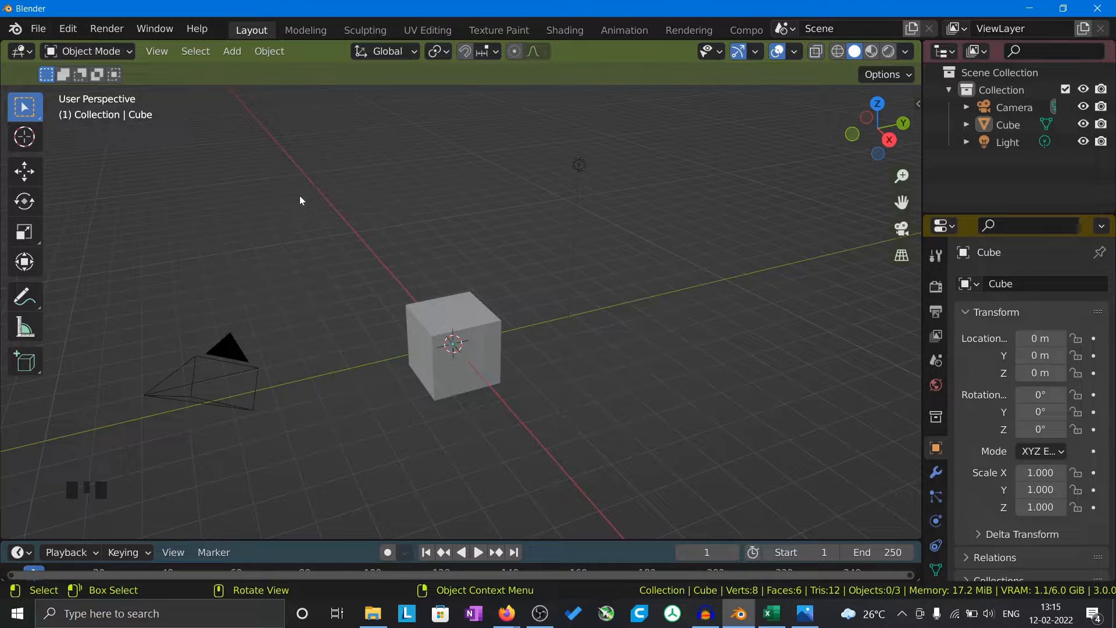
View the cube in the Modeling workspace and return to the Layout workspace.
{"action": "left_click", "coordinate": [311, 33]}
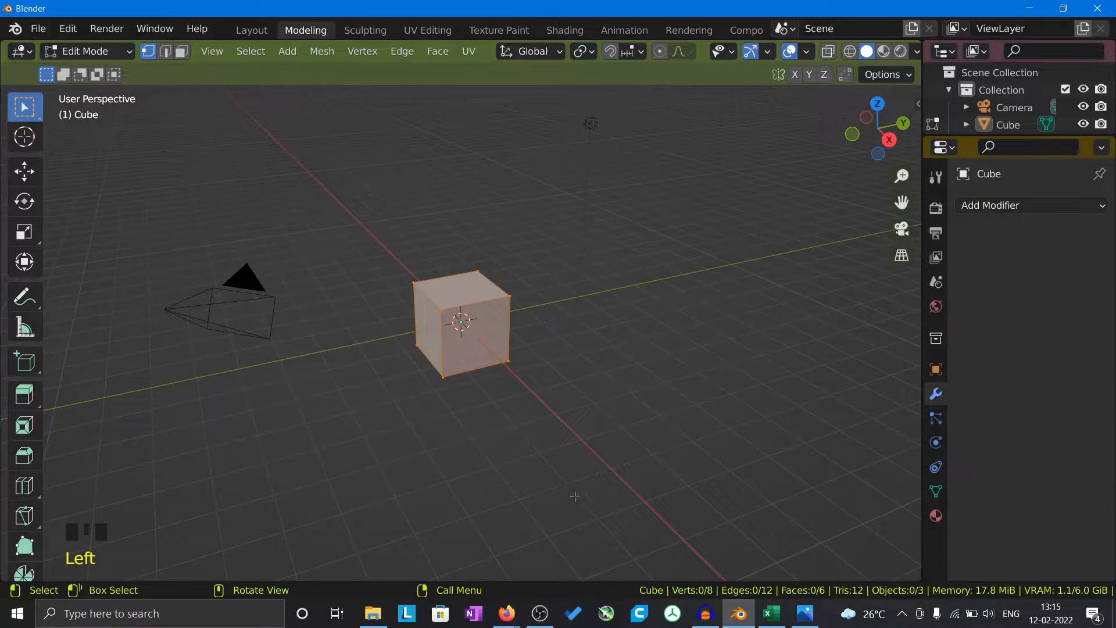
{"action": "left_click", "coordinate": [250, 31]}
{"action": "left_click", "coordinate": [99, 52]}
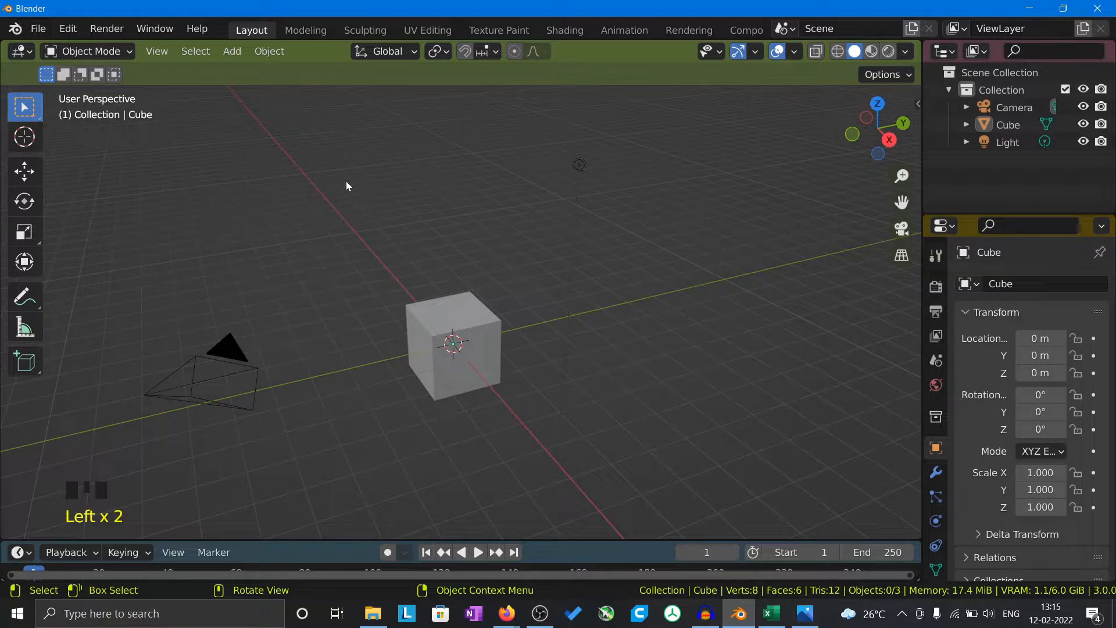
Select the cube, switch it back and forth between Object Mode and Edit Mode, and deselect it in Object Mode.
{"action": "key", "text": "Tab"}
{"action": "key", "text": "Tab"}
{"action": "left_click", "coordinate": [465, 388]}
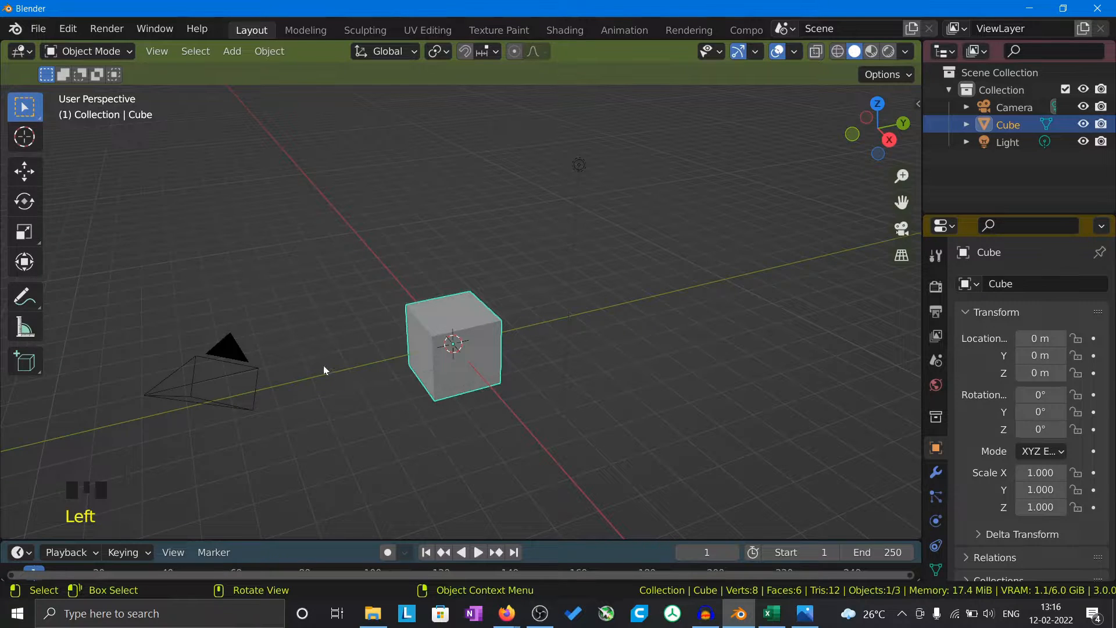
{"action": "key", "text": "Tab"}
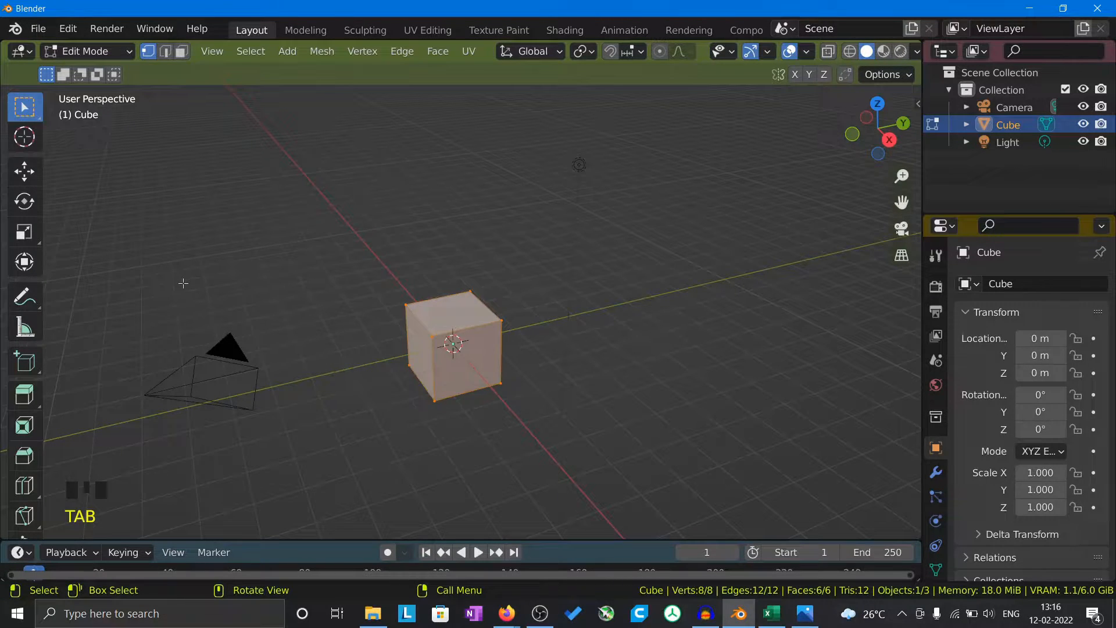
{"action": "key", "text": "Tab"}
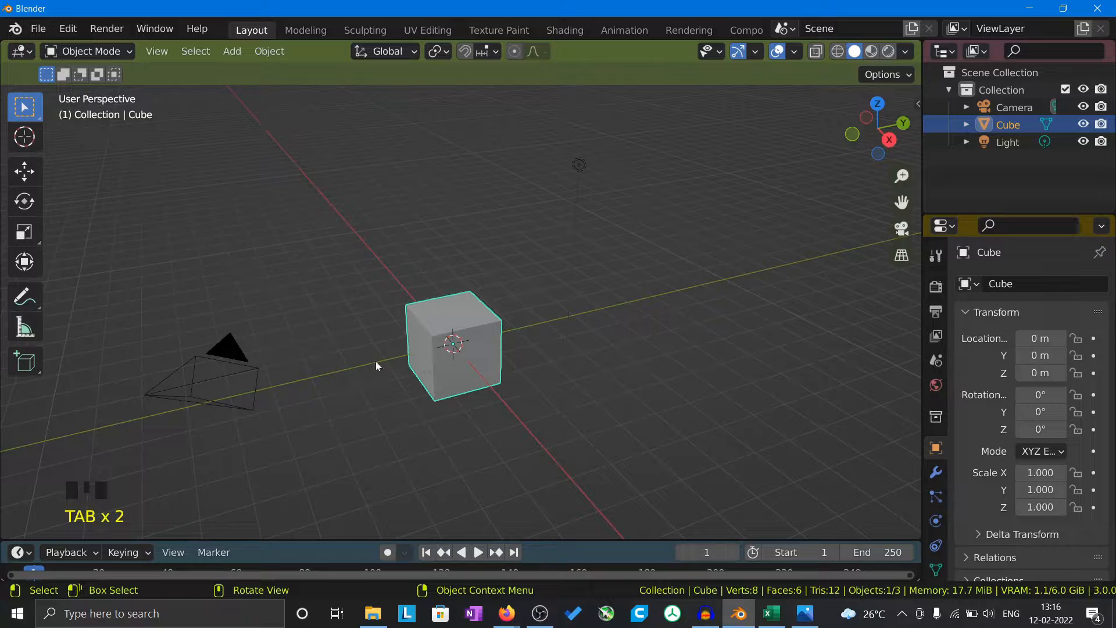
{"action": "key", "text": "Tab"}
{"action": "key", "text": "Tab"}
{"action": "key", "text": "Tab"}
{"action": "key", "text": "Tab"}
{"action": "key", "text": "Tab"}
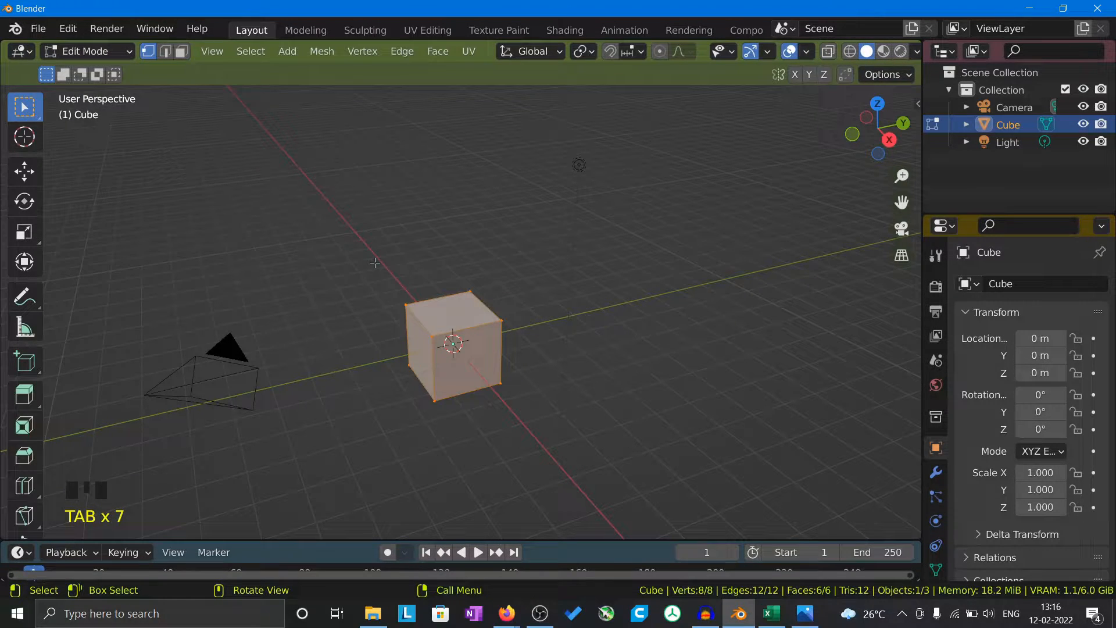
{"action": "key", "text": "Tab"}
{"action": "left_click", "coordinate": [375, 262]}
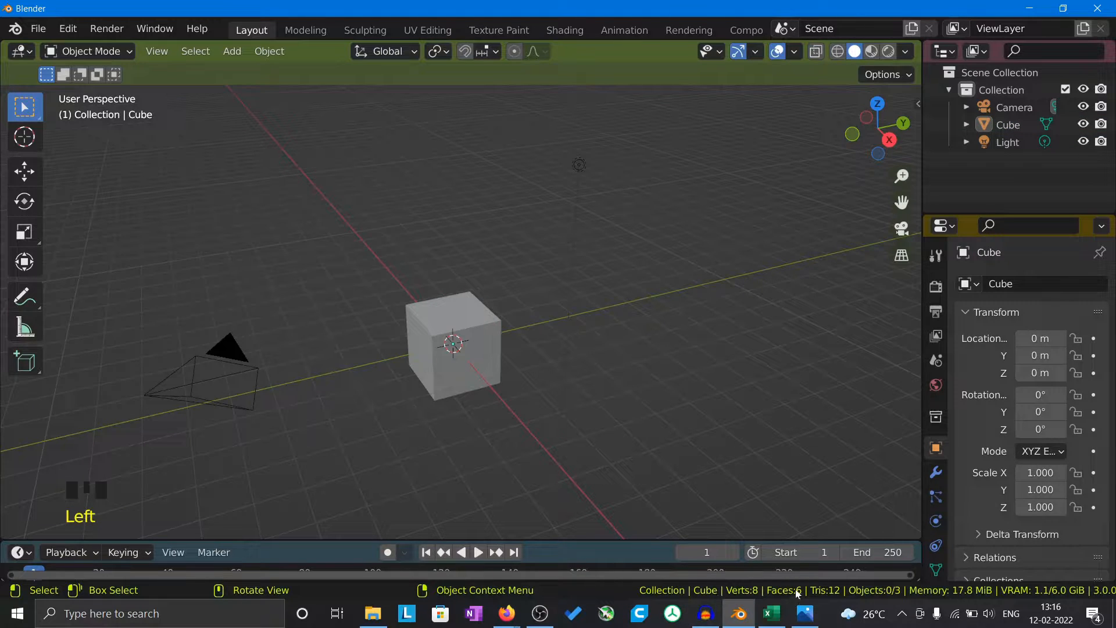
Enter Edit Mode on the cube with all geometry deselected, and switch through edge select to face select mode.
{"action": "left_click", "coordinate": [475, 381]}
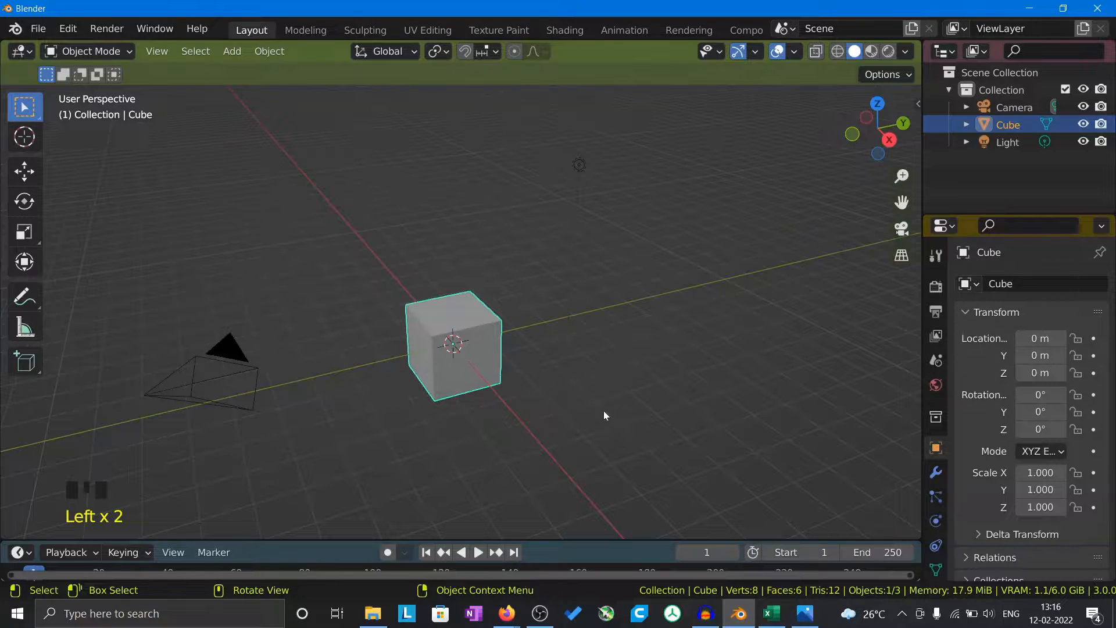
{"action": "key", "text": "Tab"}
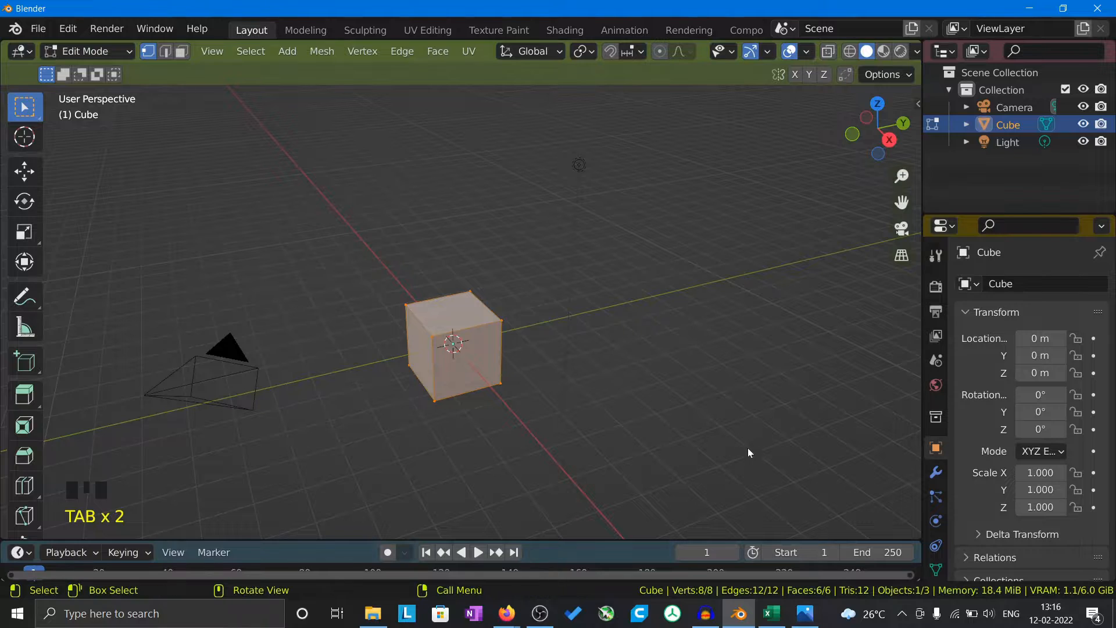
{"action": "left_click", "coordinate": [622, 451]}
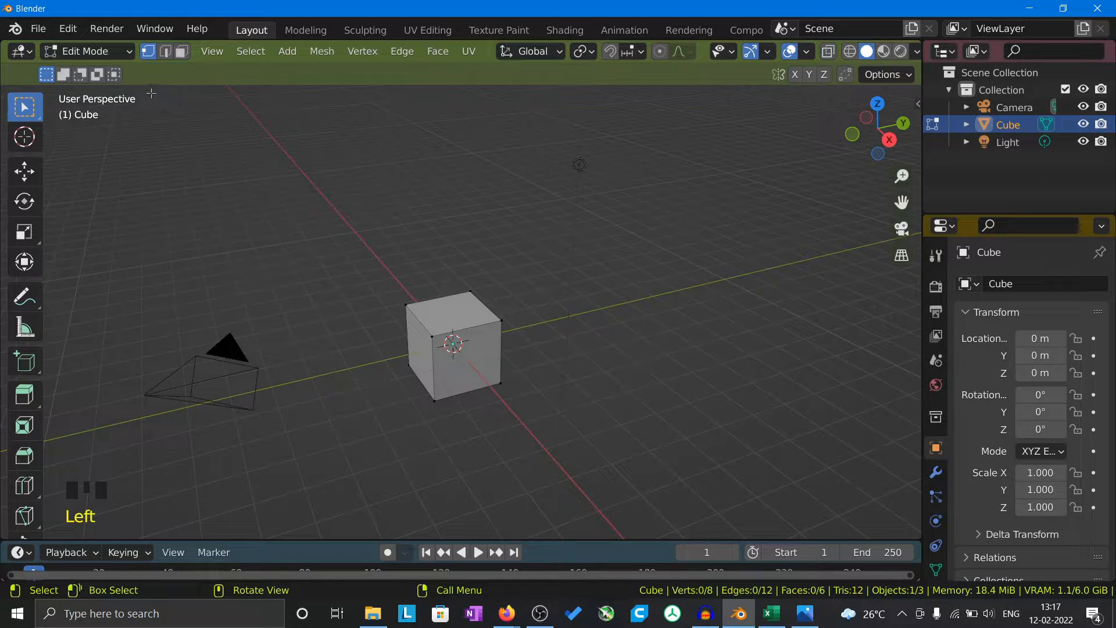
{"action": "key", "text": "2"}
{"action": "key", "text": "3"}
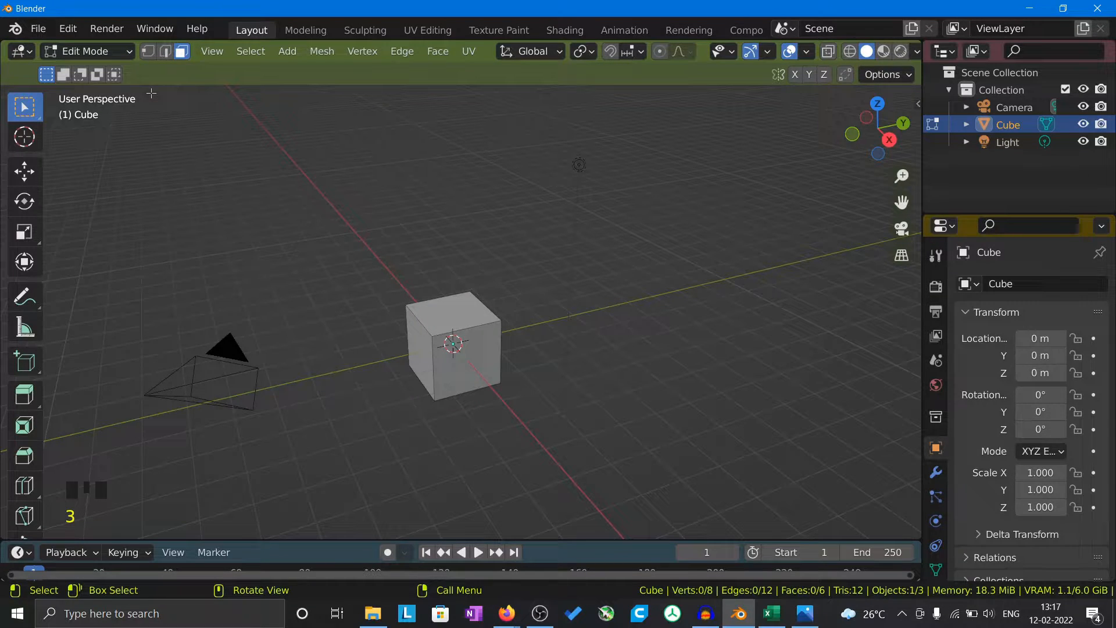
Cycle the cube's selection mode repeatedly through vertex, edge and face select, finishing in vertex select.
{"action": "key", "text": "1"}
{"action": "key", "text": "2"}
{"action": "key", "text": "3"}
{"action": "key", "text": "1"}
{"action": "key", "text": "2"}
{"action": "key", "text": "3"}
{"action": "key", "text": "1"}
{"action": "key", "text": "2"}
{"action": "key", "text": "3"}
{"action": "key", "text": "1"}
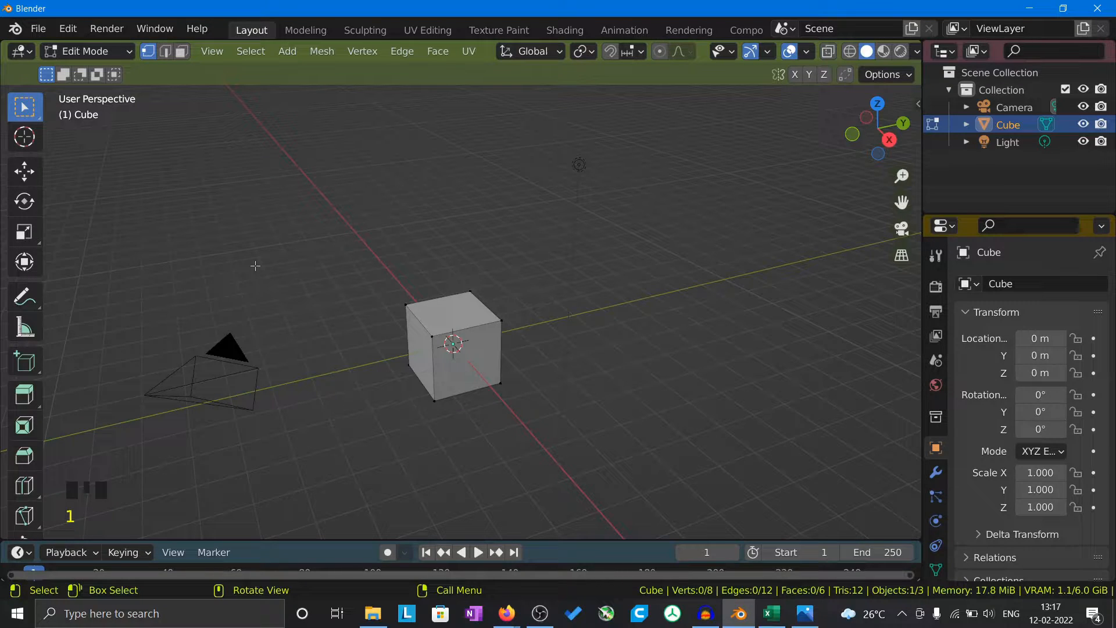
Select the cube's near upper corner vertex in solid shading and clear the selection again.
{"action": "scroll", "coordinate": [500, 395], "scroll_direction": "up", "scroll_amount": 4}
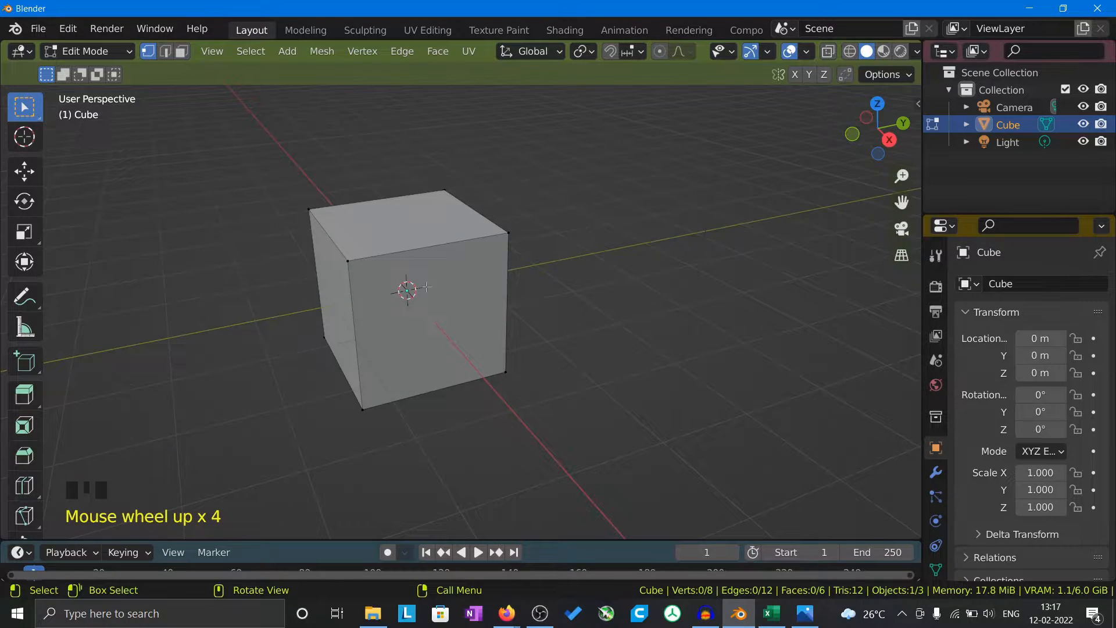
{"action": "left_click", "coordinate": [330, 254]}
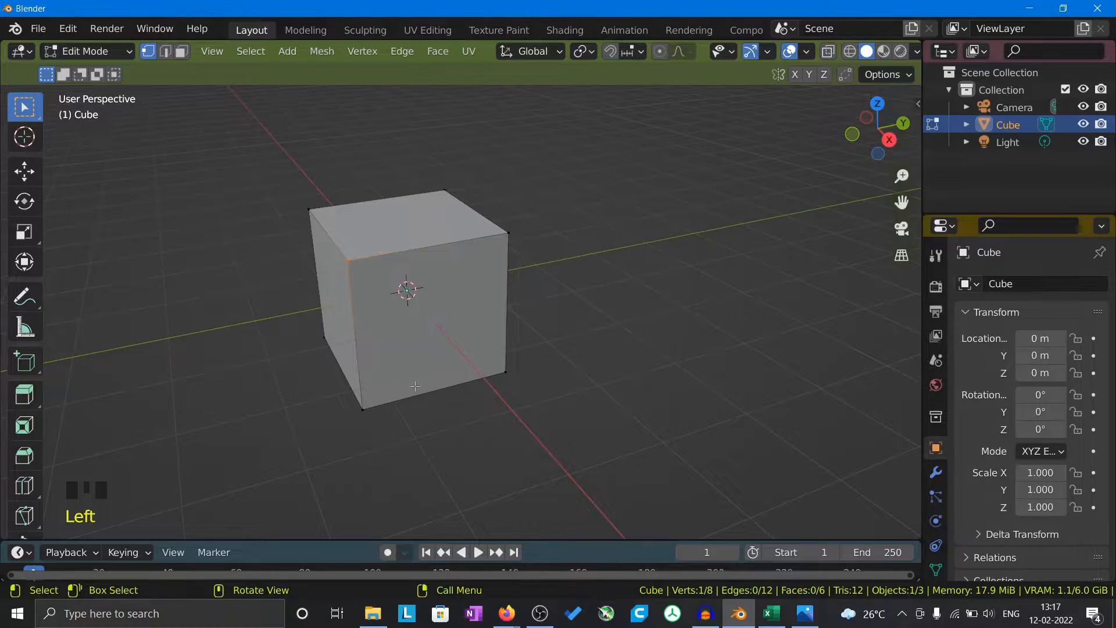
{"action": "left_click", "coordinate": [419, 251]}
Switch the viewport to wireframe shading and box-select the cube's near upper corner vertex.
{"action": "double_click", "coordinate": [849, 53]}
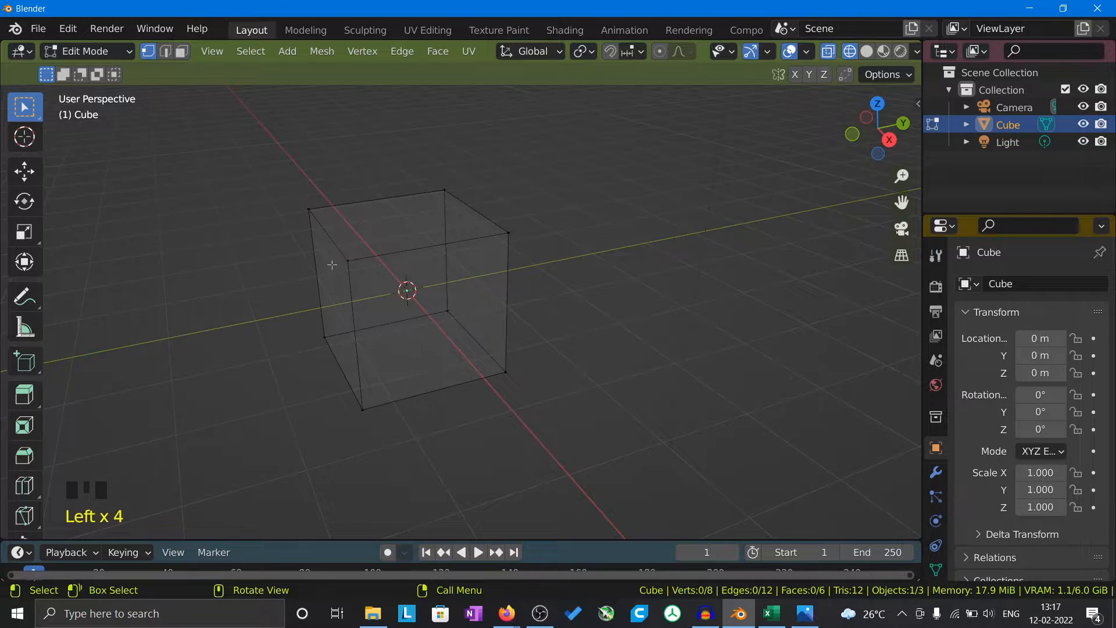
{"action": "scroll", "coordinate": [331, 259], "scroll_direction": "up", "scroll_amount": 3}
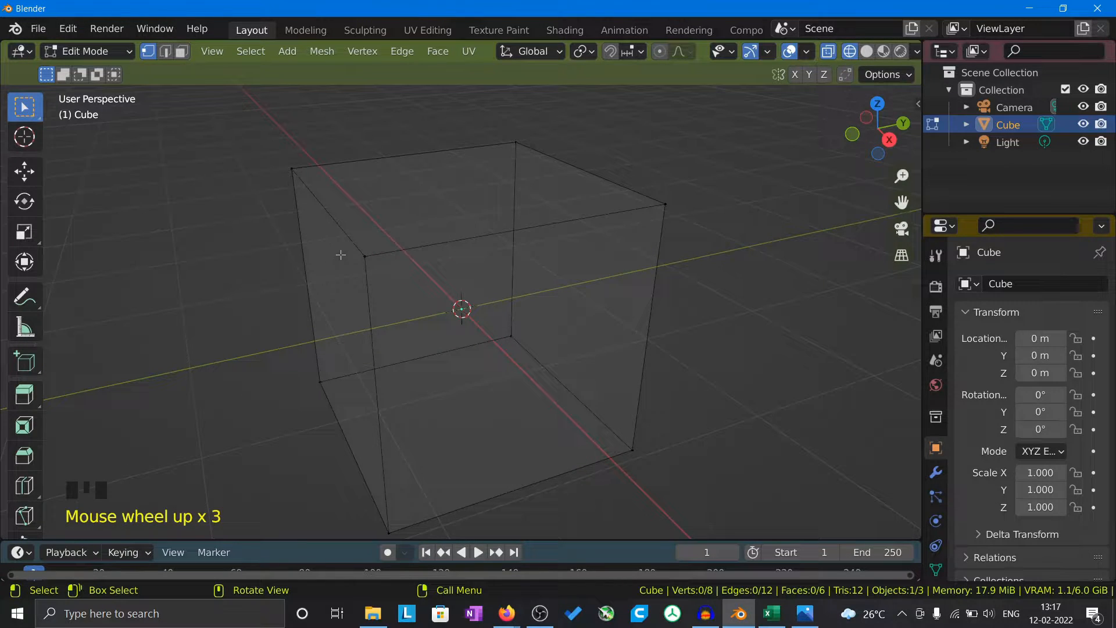
{"action": "left_click_drag", "start_coordinate": [340, 242], "coordinate": [408, 292]}
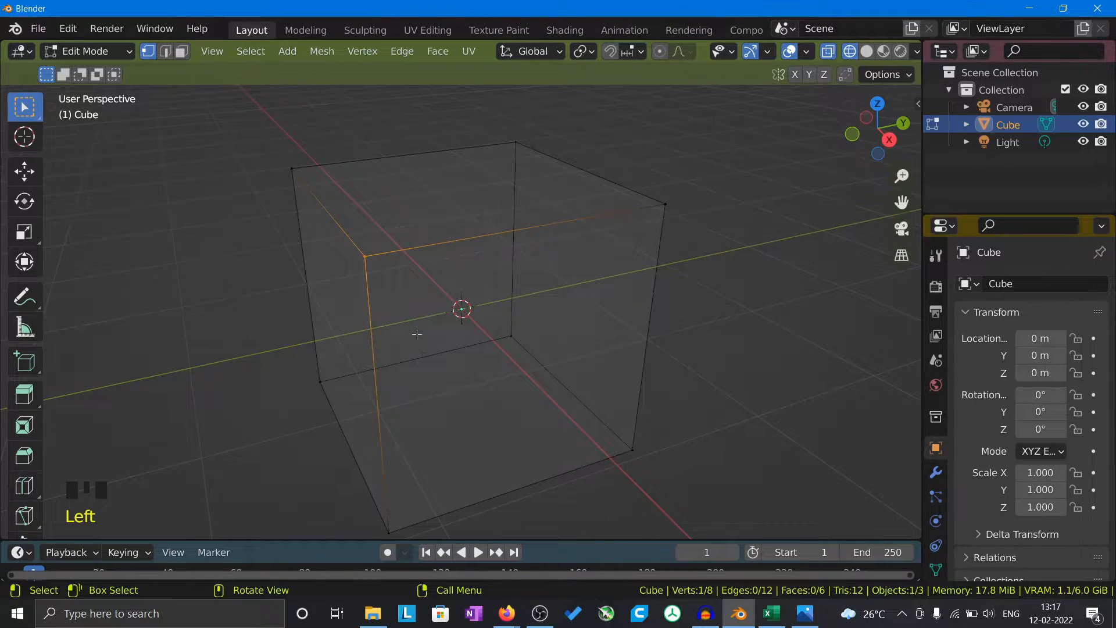
Select the cube's front upper edge in edge select mode, and its top face in face select mode.
{"action": "key", "text": "2"}
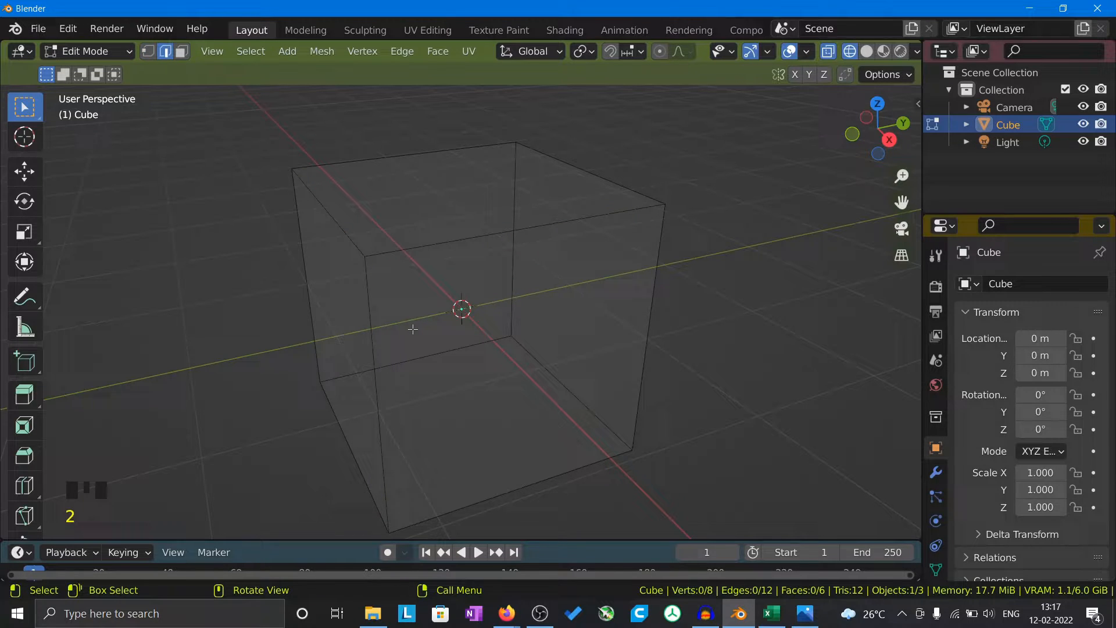
{"action": "left_click", "coordinate": [463, 240]}
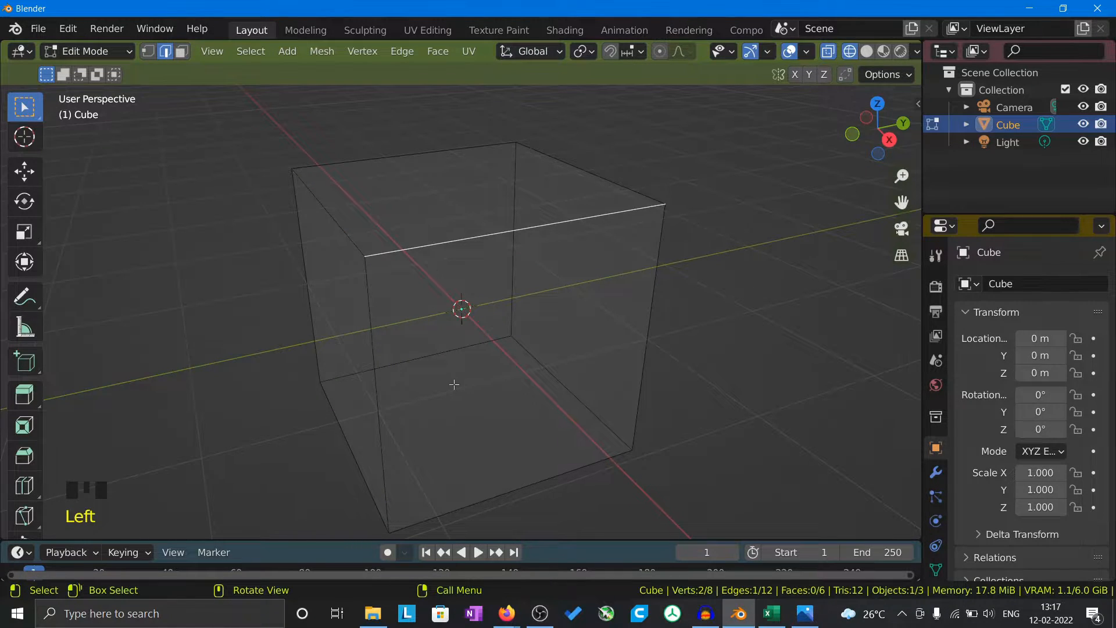
{"action": "key", "text": "3"}
{"action": "left_click", "coordinate": [440, 201]}
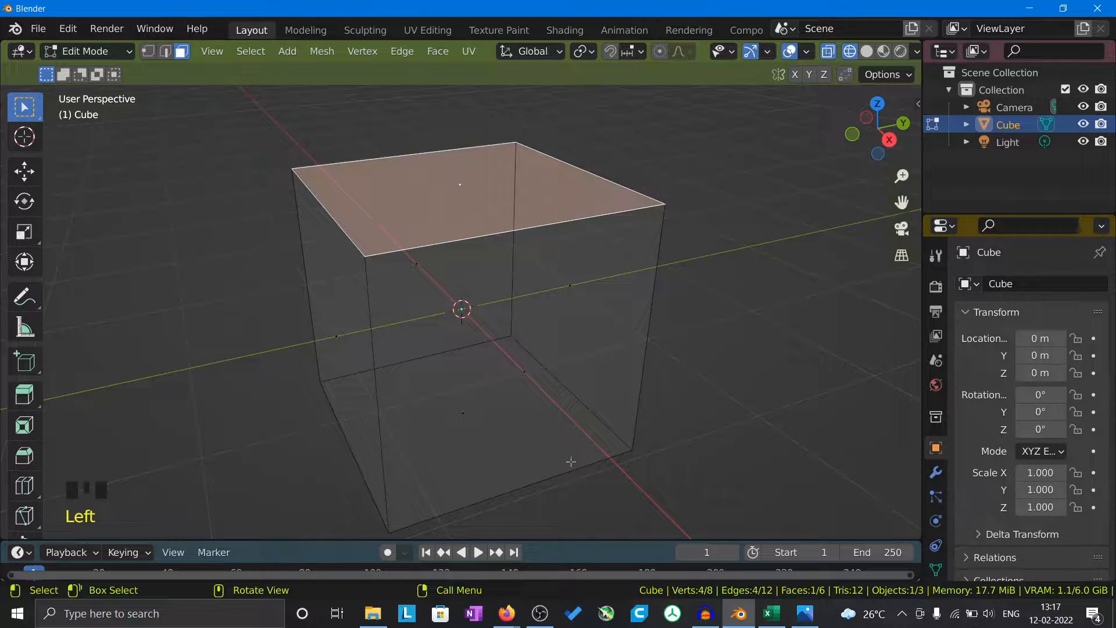
Examine the selected top face of the wireframe cube from another side and deselect it.
{"action": "mouse_move", "coordinate": [571, 461]}
{"action": "middle_mouse_down"}
{"action": "mouse_move", "coordinate": [710, 451]}
{"action": "mouse_move", "coordinate": [511, 451]}
{"action": "mouse_move", "coordinate": [586, 454]}
{"action": "middle_mouse_up"}
{"action": "scroll", "coordinate": [509, 453], "scroll_direction": "up", "scroll_amount": 2}
{"action": "scroll", "coordinate": [508, 410], "scroll_direction": "down", "scroll_amount": 2}
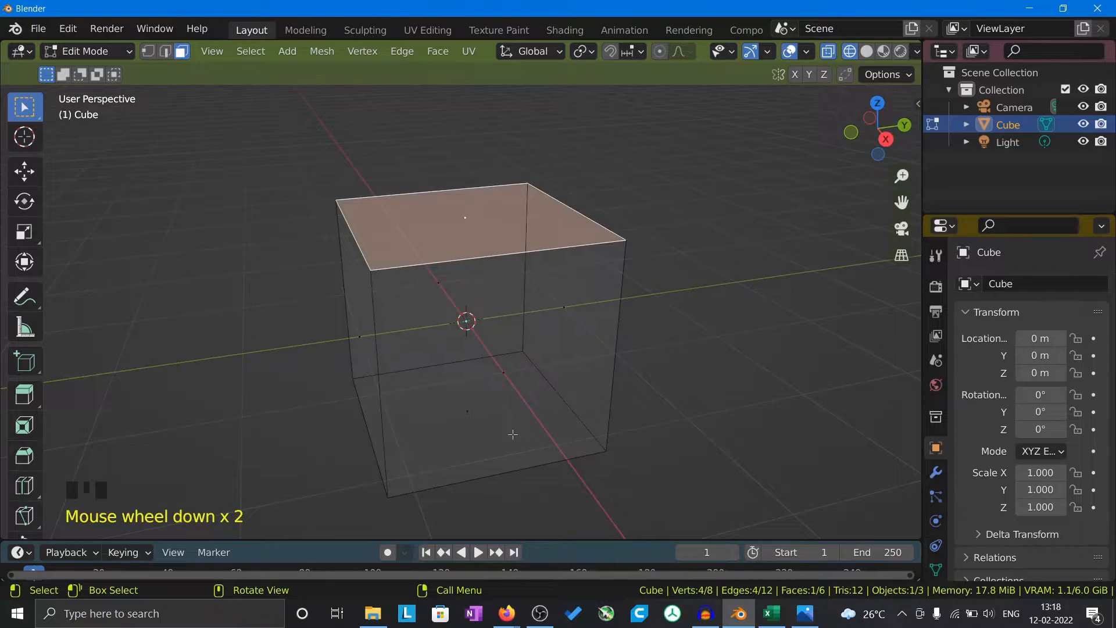
{"action": "middle_click_drag", "start_coordinate": [513, 433], "coordinate": [517, 407]}
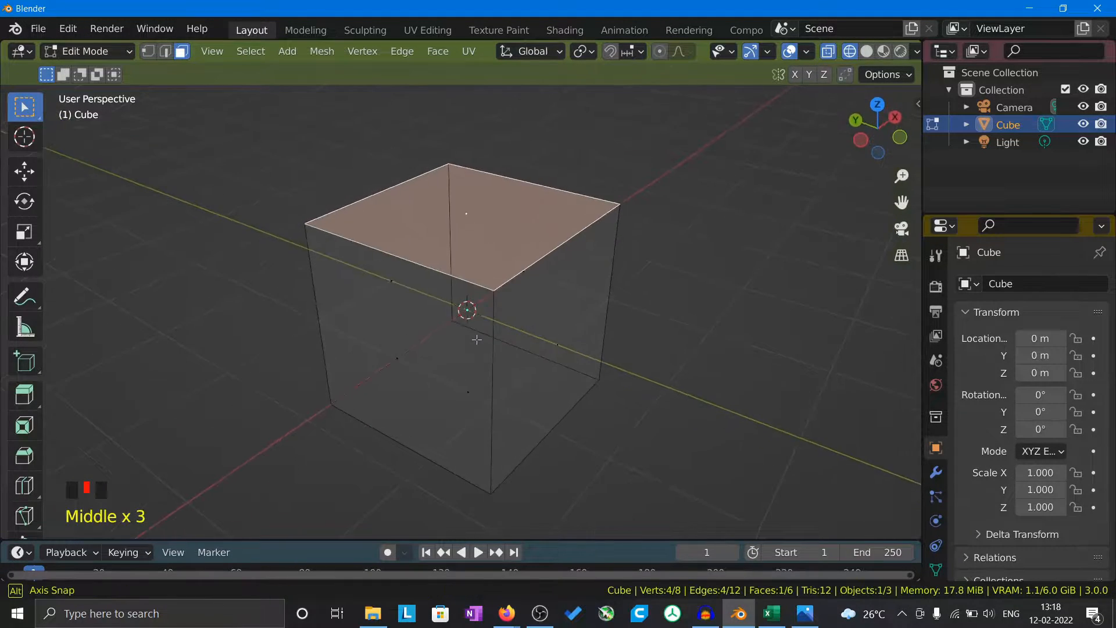
{"action": "left_click", "coordinate": [229, 329]}
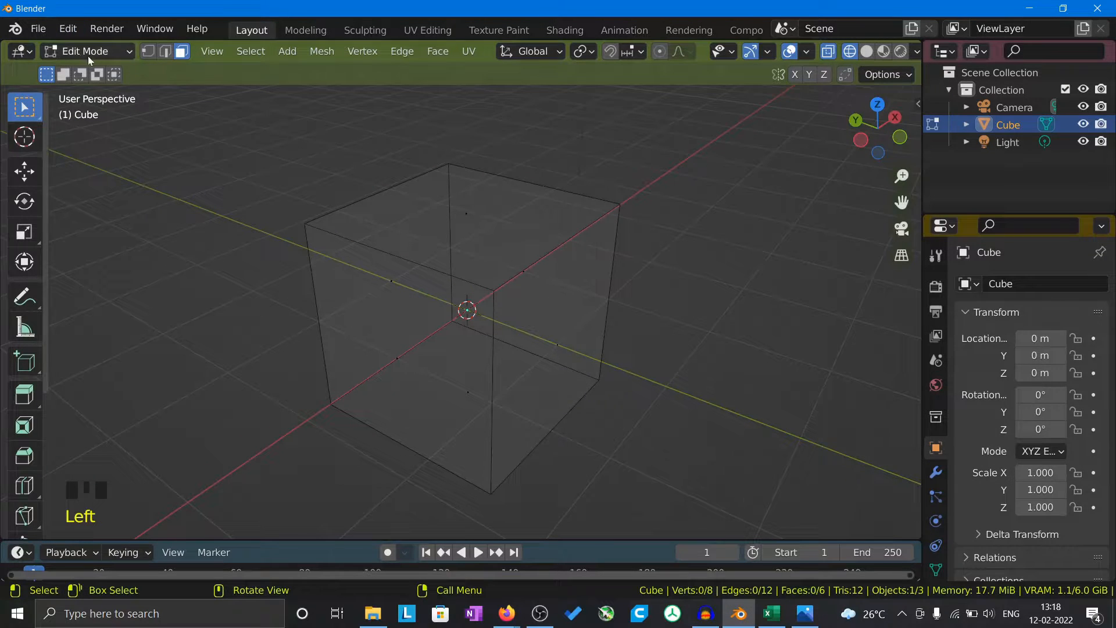
Return the cube to Object Mode and switch the viewport to solid shading.
{"action": "left_click", "coordinate": [89, 54]}
{"action": "left_click", "coordinate": [92, 70]}
{"action": "left_click", "coordinate": [478, 239]}
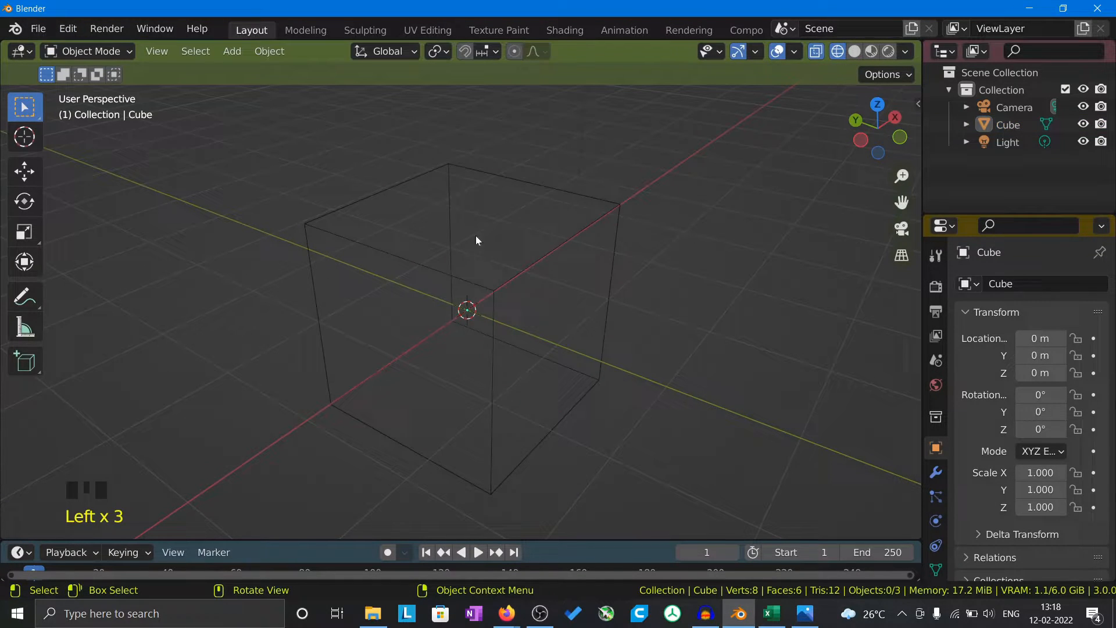
{"action": "left_click", "coordinate": [855, 52]}
Look at the solid cube from several sides and select the light object.
{"action": "scroll", "coordinate": [416, 276], "scroll_direction": "up", "scroll_amount": 3}
{"action": "scroll", "coordinate": [695, 326], "scroll_direction": "down", "scroll_amount": 3}
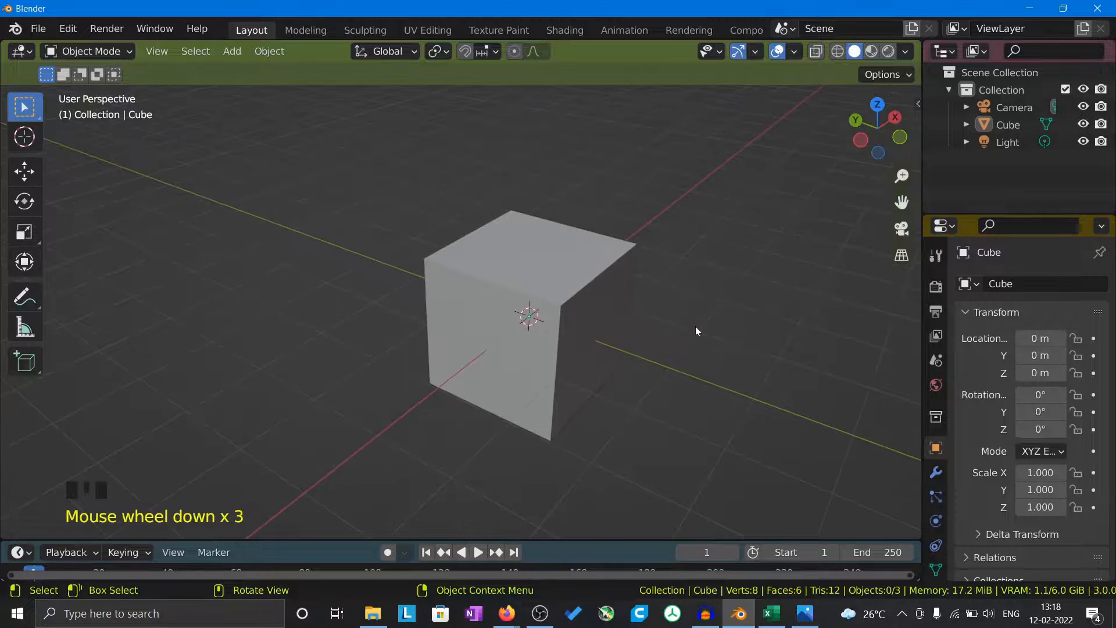
{"action": "middle_click_drag", "start_coordinate": [695, 326], "coordinate": [842, 65]}
{"action": "middle_click_drag", "start_coordinate": [741, 298], "coordinate": [591, 341]}
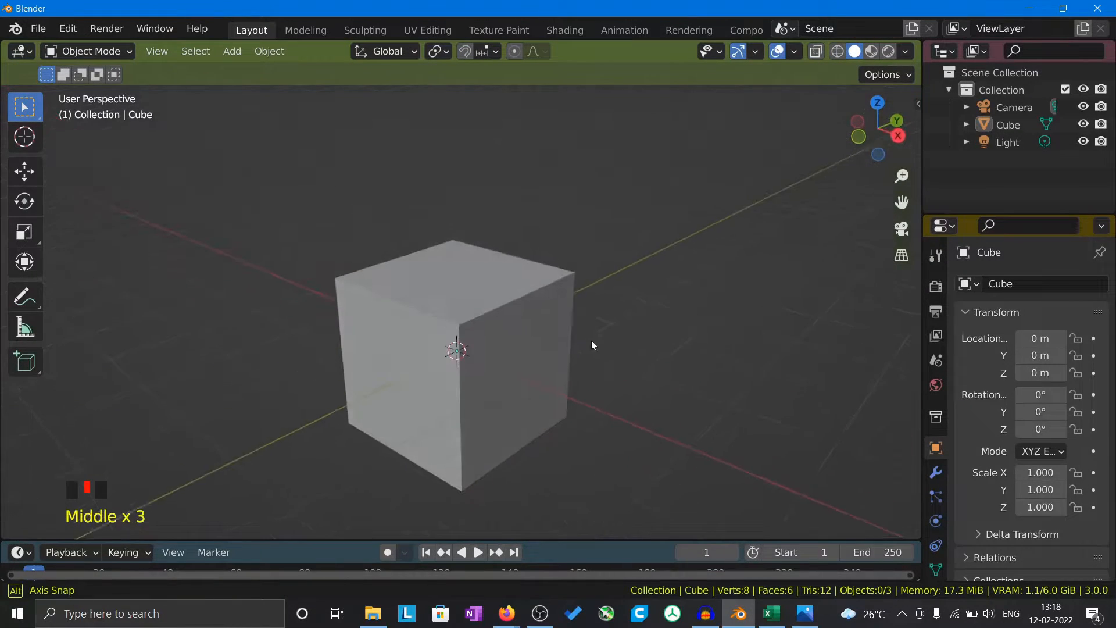
{"action": "scroll", "coordinate": [329, 172], "scroll_direction": "down", "scroll_amount": 6}
{"action": "scroll", "coordinate": [512, 286], "scroll_direction": "up", "scroll_amount": 2}
{"action": "left_click", "coordinate": [636, 270]}
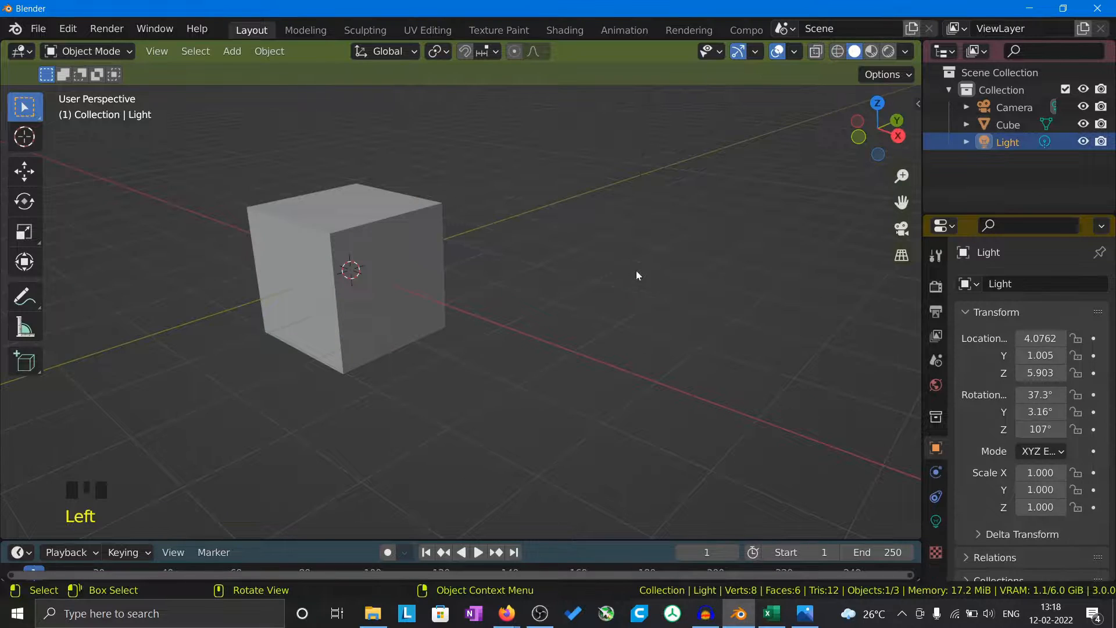
Switch to Firefox, compare the Pixabay flower vase and camping gear images, and return to Blender.
{"action": "left_click", "coordinate": [505, 613]}
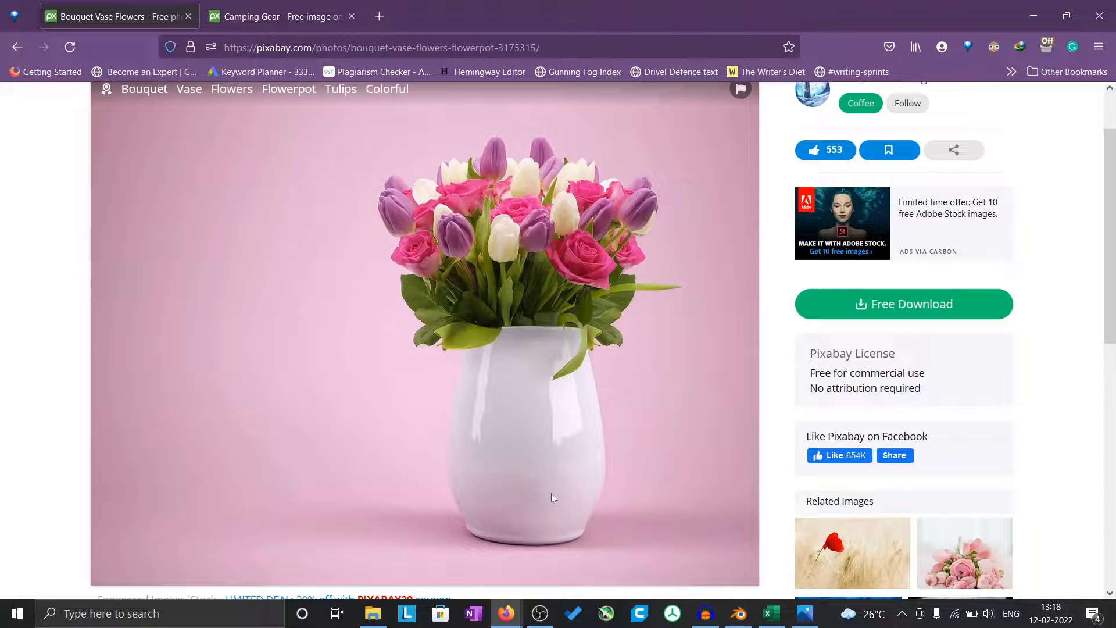
{"action": "left_click", "coordinate": [257, 18]}
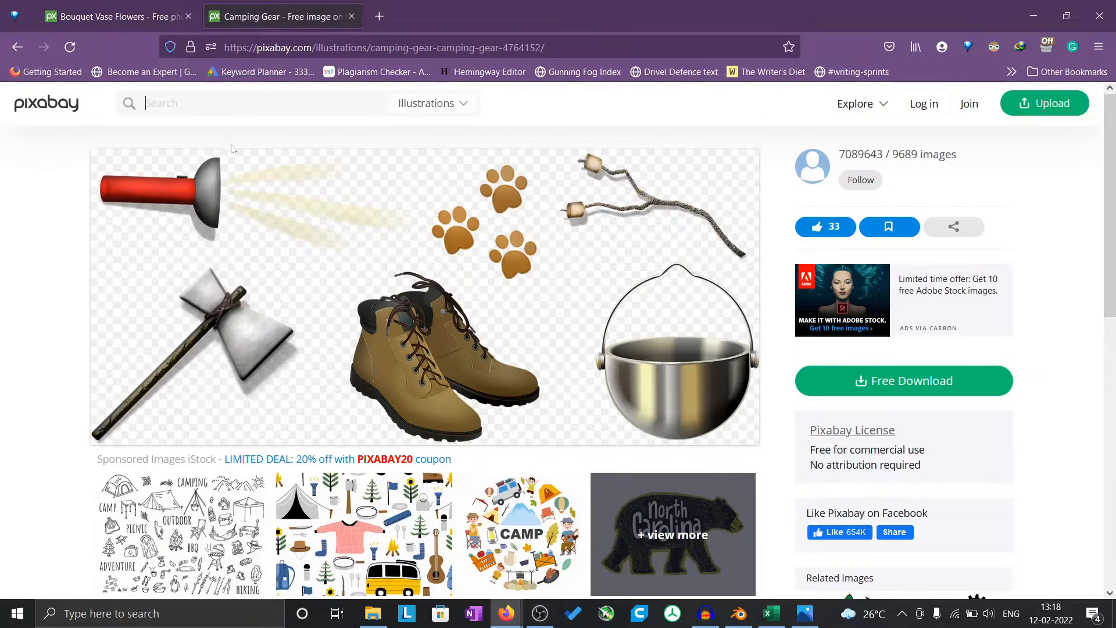
{"action": "left_click", "coordinate": [151, 21]}
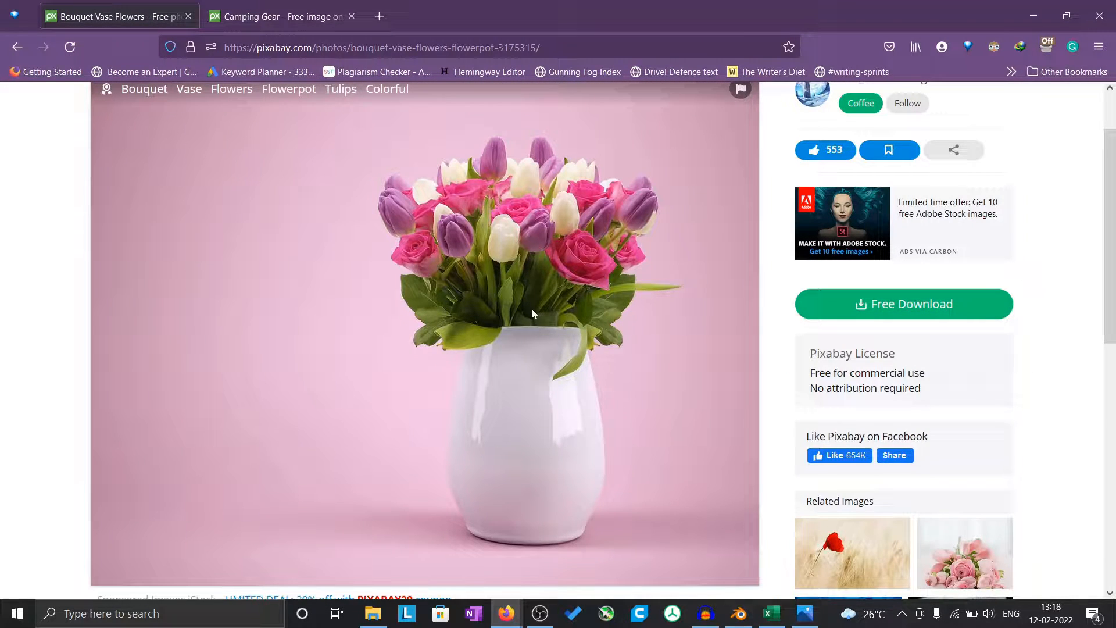
{"action": "key", "text": "alt+Tab"}
Scale the cube into a flat slab, about 3.64 along X, 1.60 along Y and 0.07 along Z.
{"action": "left_click", "coordinate": [376, 335]}
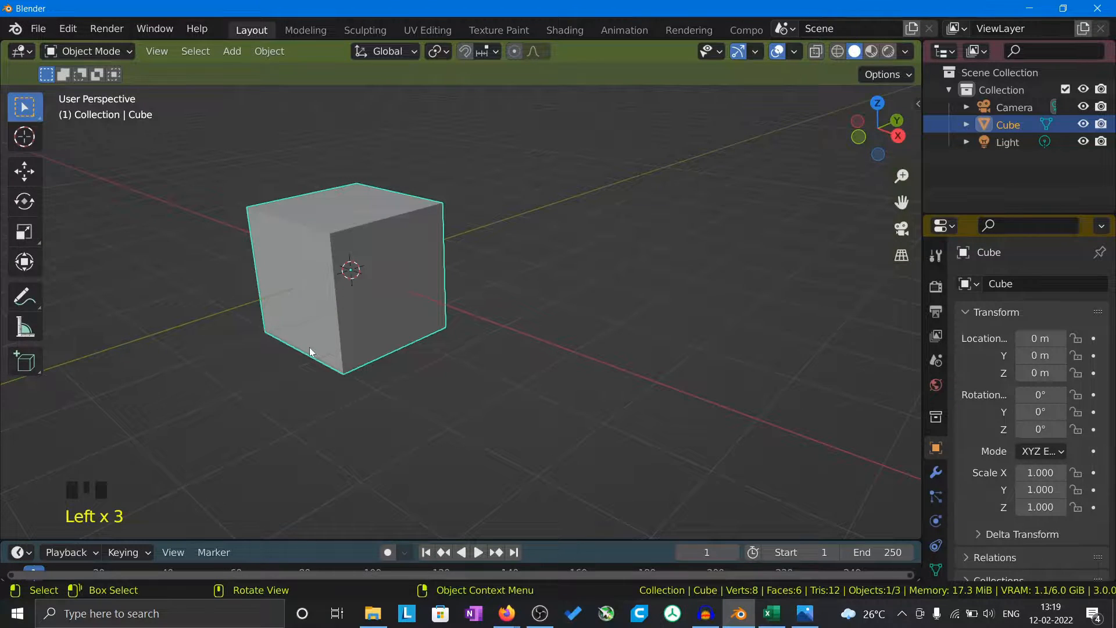
{"action": "key", "text": "s"}
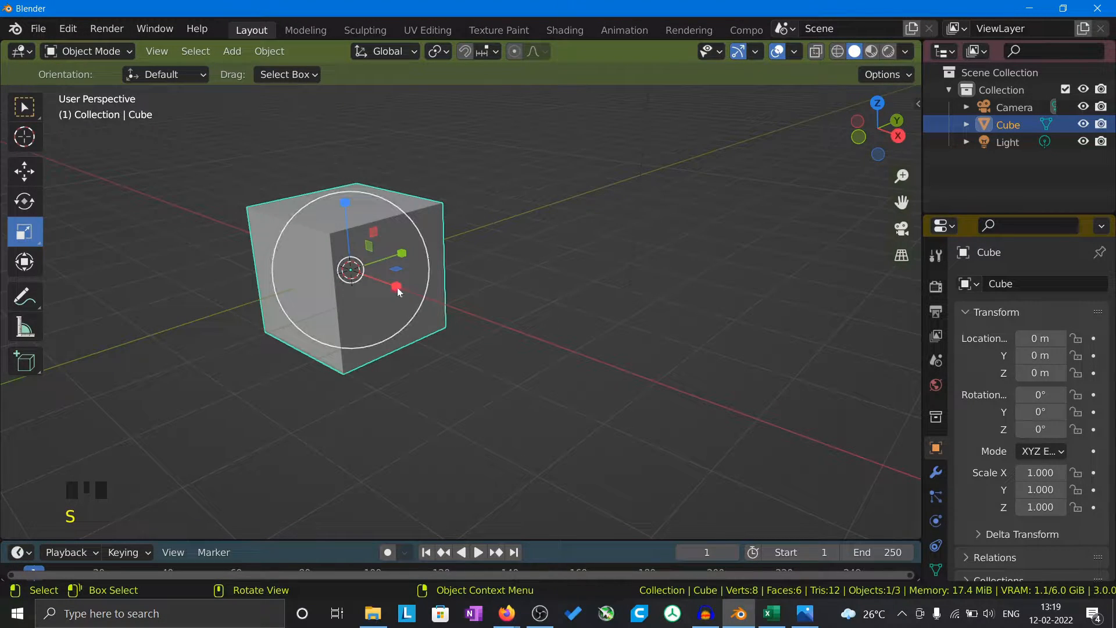
{"action": "left_click_drag", "start_coordinate": [396, 287], "coordinate": [530, 331]}
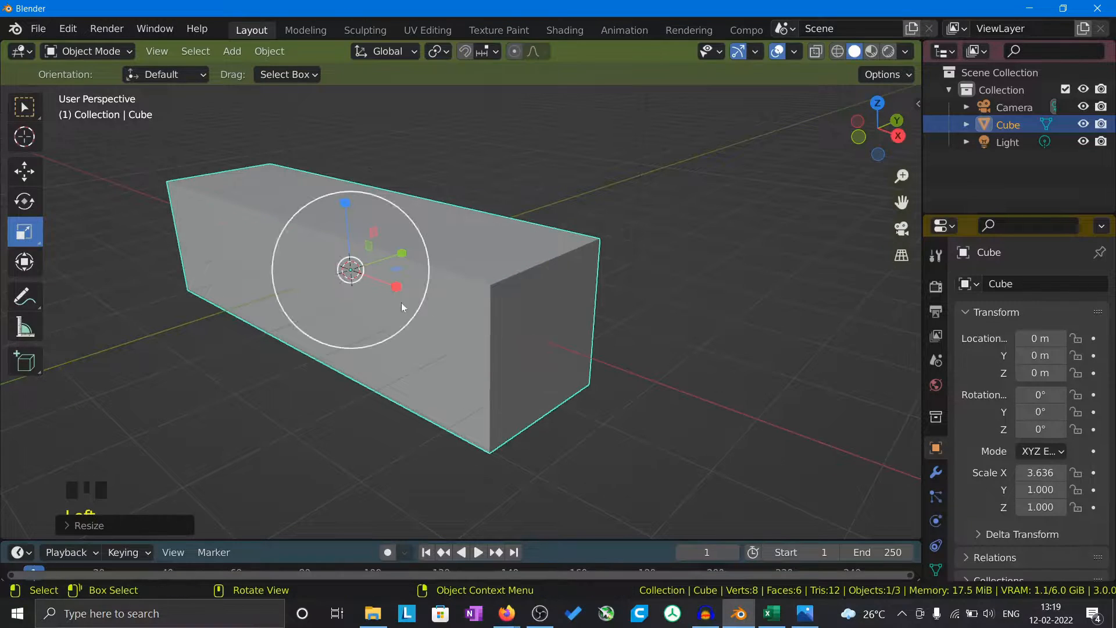
{"action": "left_click_drag", "start_coordinate": [401, 252], "coordinate": [431, 234]}
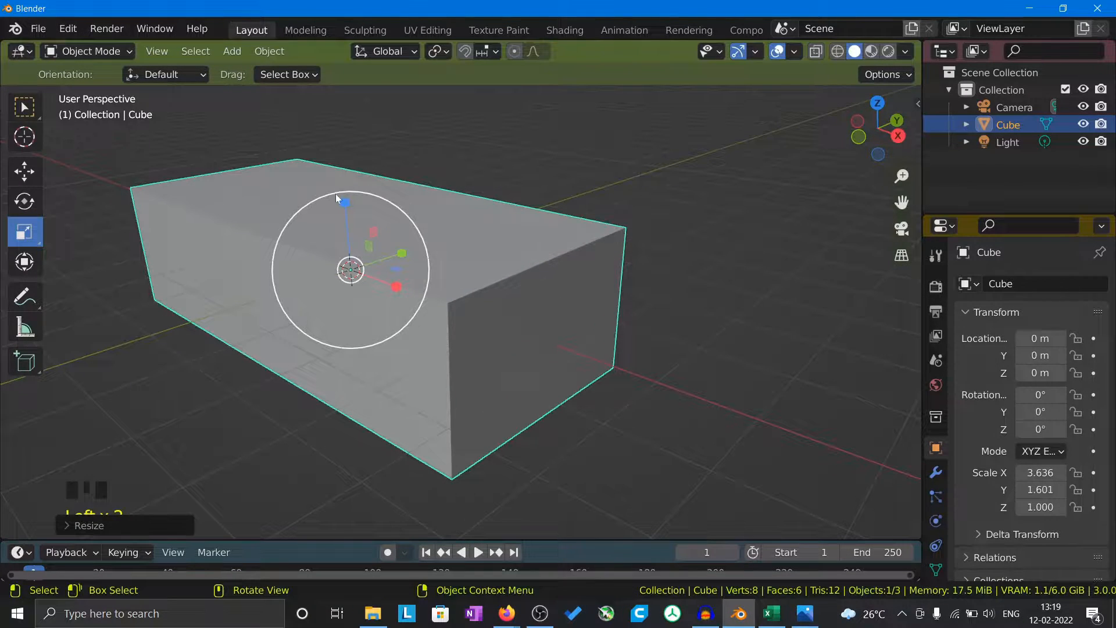
{"action": "left_click_drag", "start_coordinate": [343, 203], "coordinate": [352, 270]}
Enter Edit Mode on the flattened cube and view the slab from several sides.
{"action": "middle_click_drag", "start_coordinate": [405, 433], "coordinate": [388, 361]}
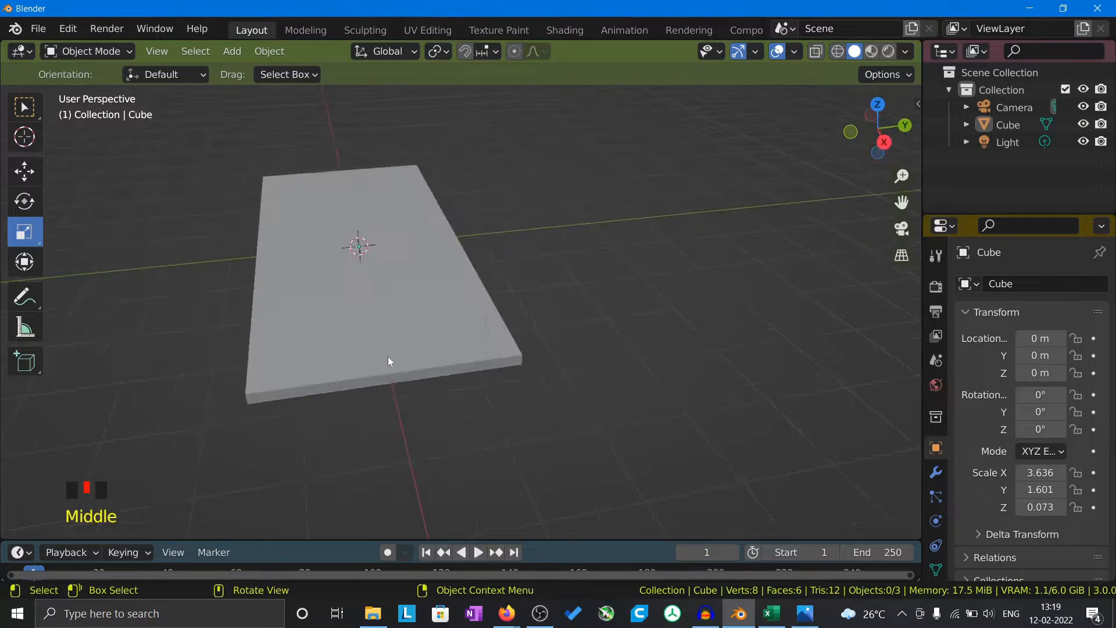
{"action": "left_click", "coordinate": [389, 360]}
{"action": "key", "text": "Tab"}
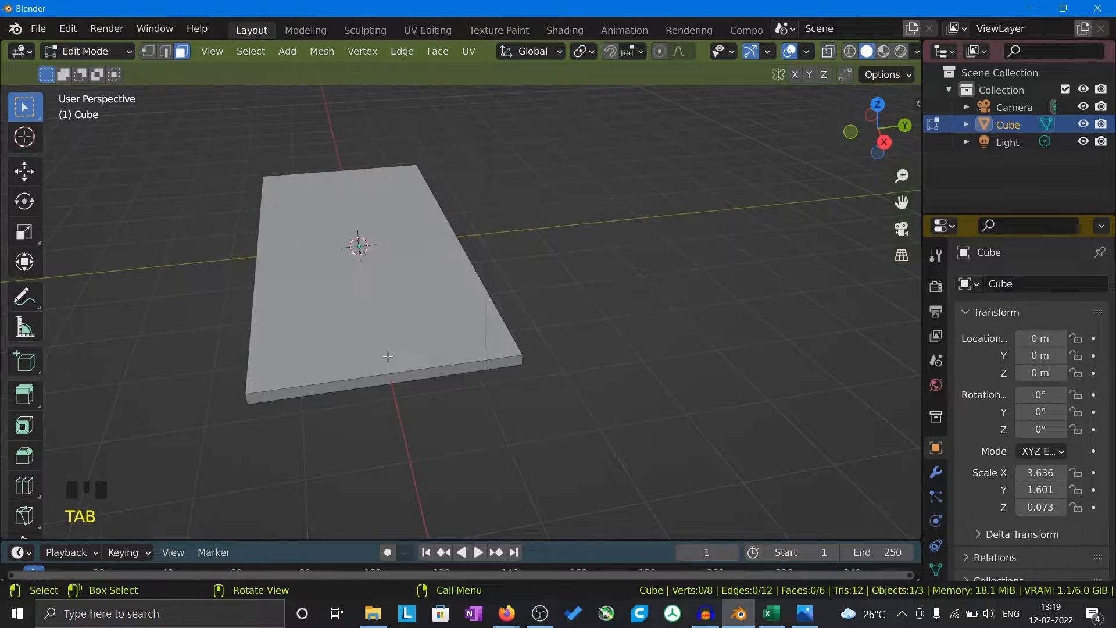
{"action": "middle_click_drag", "start_coordinate": [629, 331], "coordinate": [461, 313]}
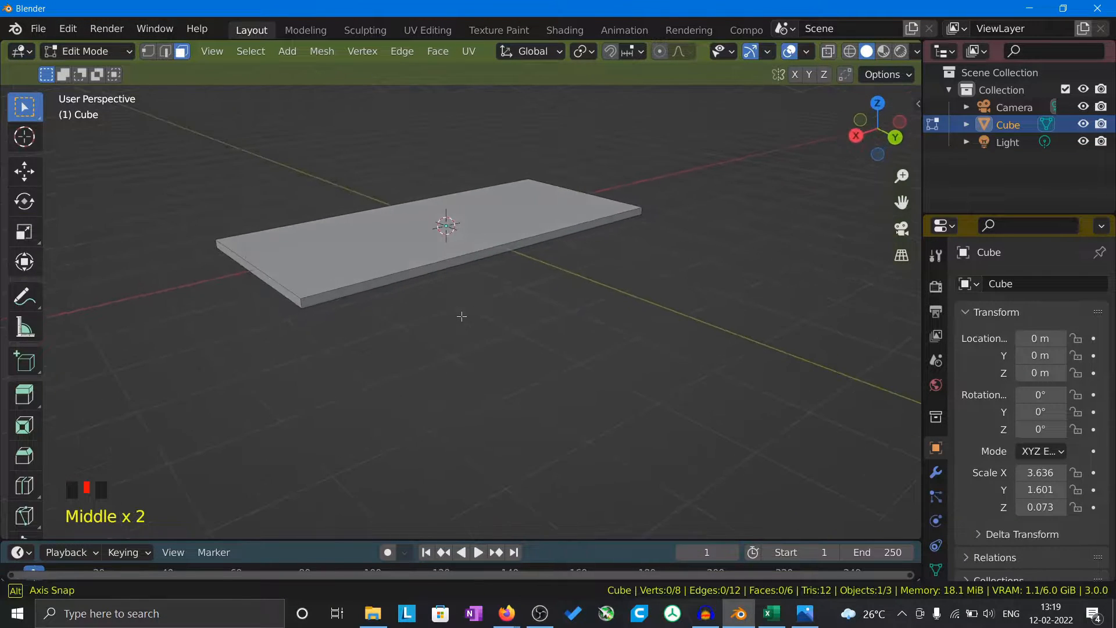
{"action": "scroll", "coordinate": [256, 214], "scroll_direction": "up", "scroll_amount": 2}
{"action": "middle_click_drag", "start_coordinate": [281, 239], "coordinate": [372, 244]}
{"action": "scroll", "coordinate": [372, 244], "scroll_direction": "down", "scroll_amount": 3}
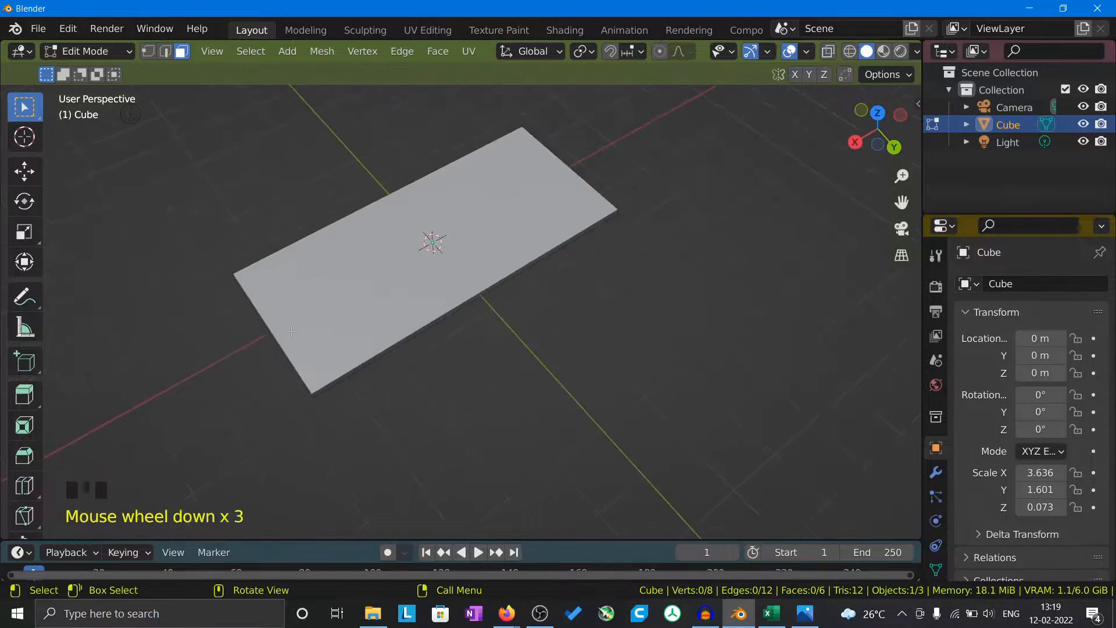
{"action": "scroll", "coordinate": [372, 244], "scroll_direction": "up", "scroll_amount": 2}
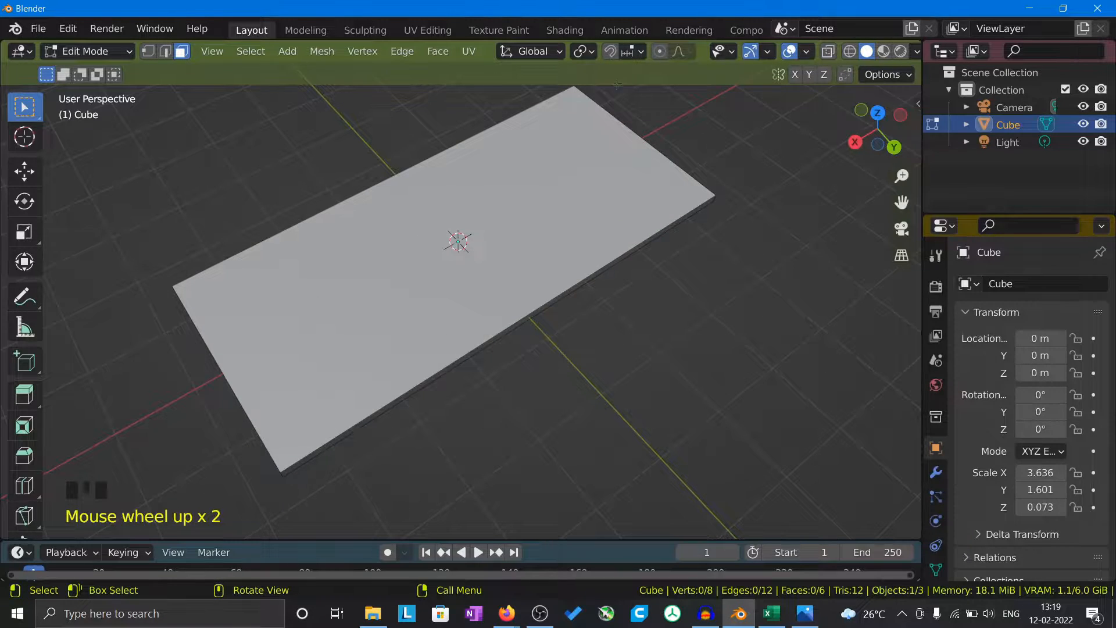
{"action": "middle_click_drag", "start_coordinate": [212, 379], "coordinate": [265, 302]}
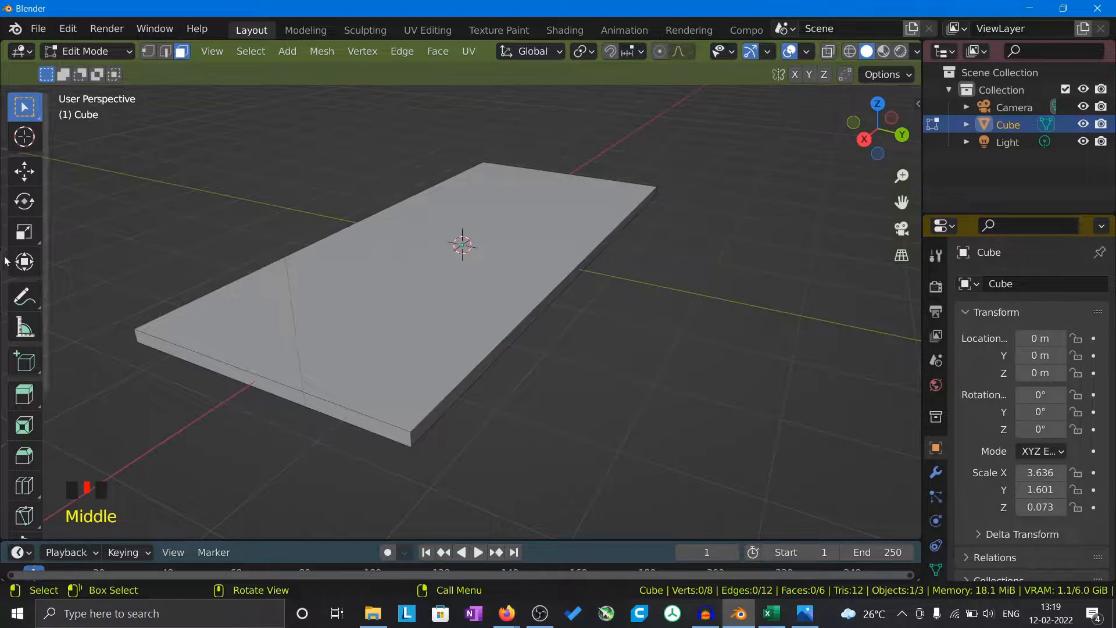
Add a single loop cut down the middle of the slab, running along its length.
{"action": "scroll", "coordinate": [20, 307], "scroll_direction": "down", "scroll_amount": 2}
{"action": "scroll", "coordinate": [21, 308], "scroll_direction": "down", "scroll_amount": 2}
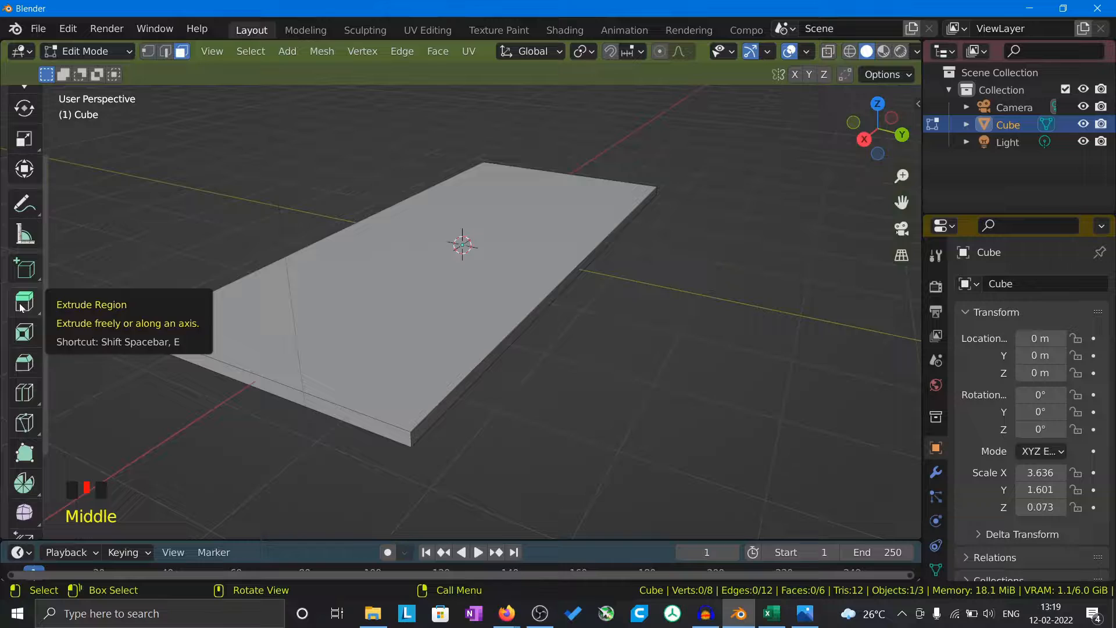
{"action": "left_click", "coordinate": [25, 394]}
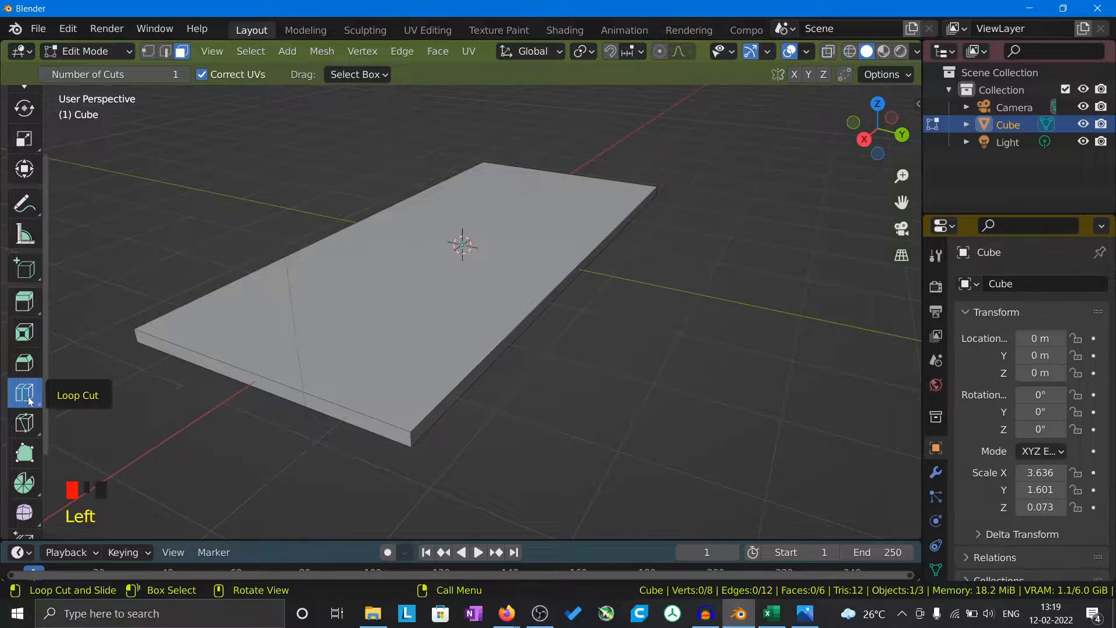
{"action": "left_click", "coordinate": [272, 367]}
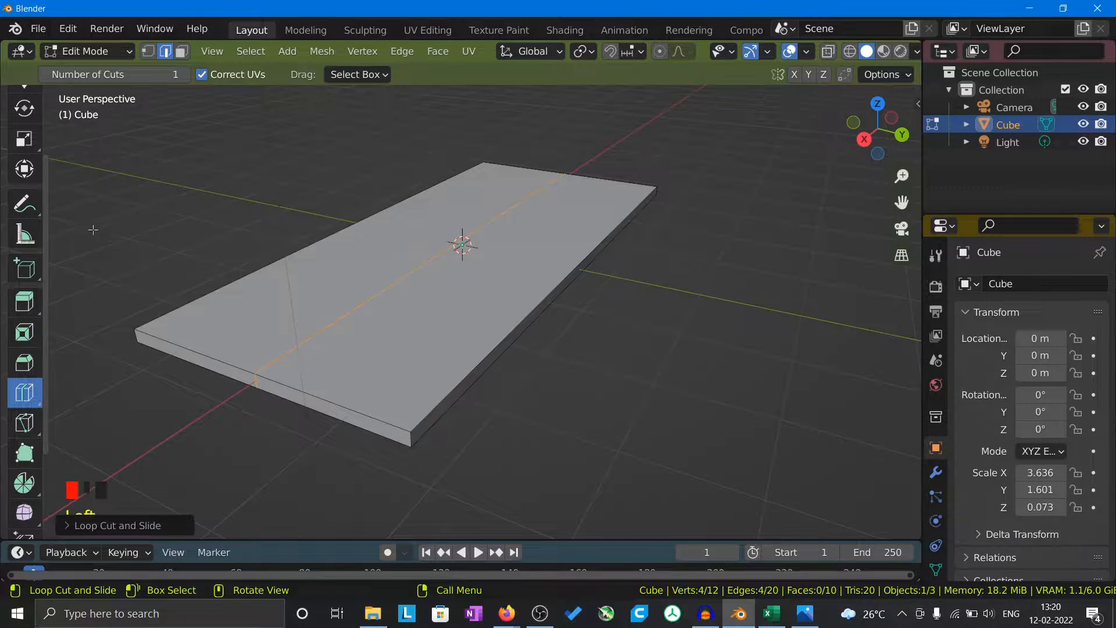
Return to the Select Box tool, deselect the new edge loop and switch to face select mode.
{"action": "scroll", "coordinate": [24, 117], "scroll_direction": "up", "scroll_amount": 4}
{"action": "left_click", "coordinate": [24, 104]}
{"action": "middle_click_drag", "start_coordinate": [217, 373], "coordinate": [233, 430]}
{"action": "scroll", "coordinate": [232, 430], "scroll_direction": "up", "scroll_amount": 3}
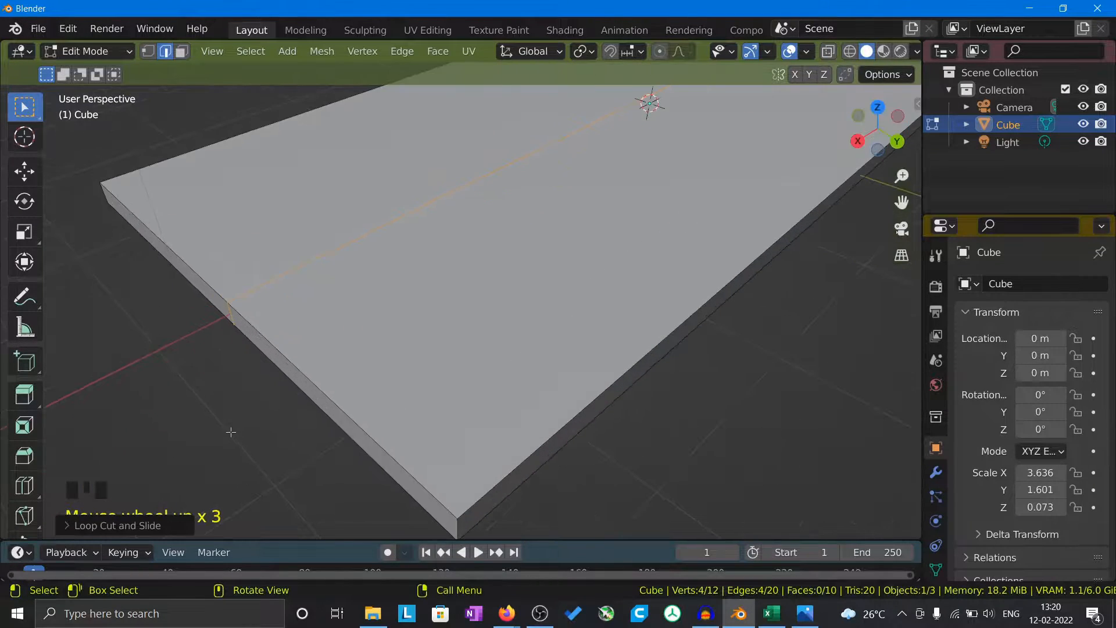
{"action": "scroll", "coordinate": [243, 435], "scroll_direction": "down", "scroll_amount": 2}
{"action": "left_click", "coordinate": [472, 472]}
{"action": "middle_click_drag", "start_coordinate": [471, 472], "coordinate": [533, 424]}
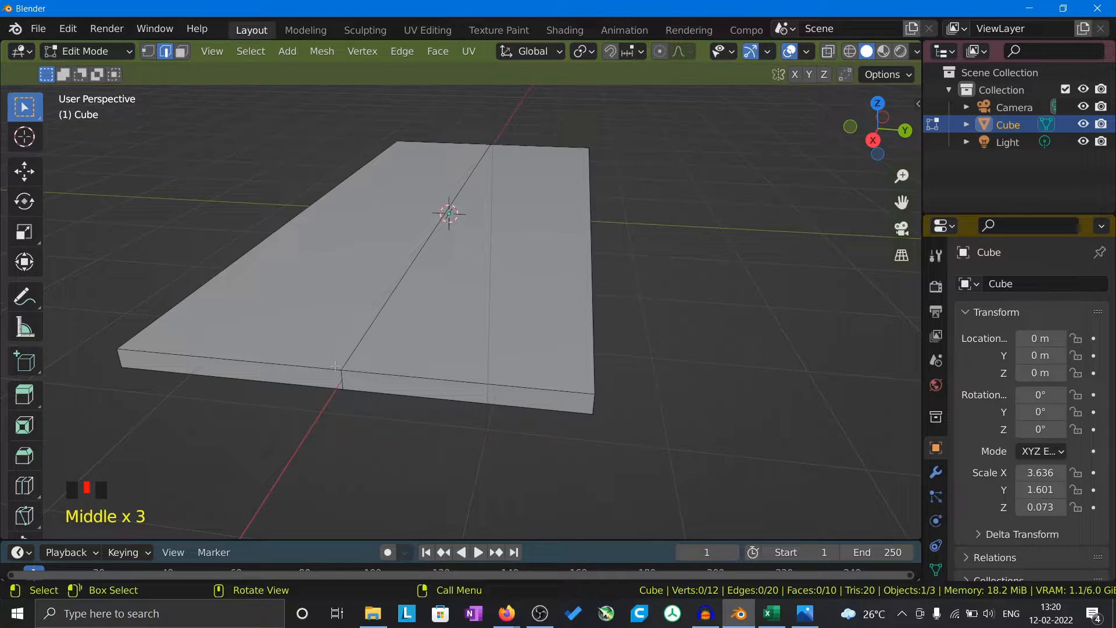
{"action": "key", "text": "3"}
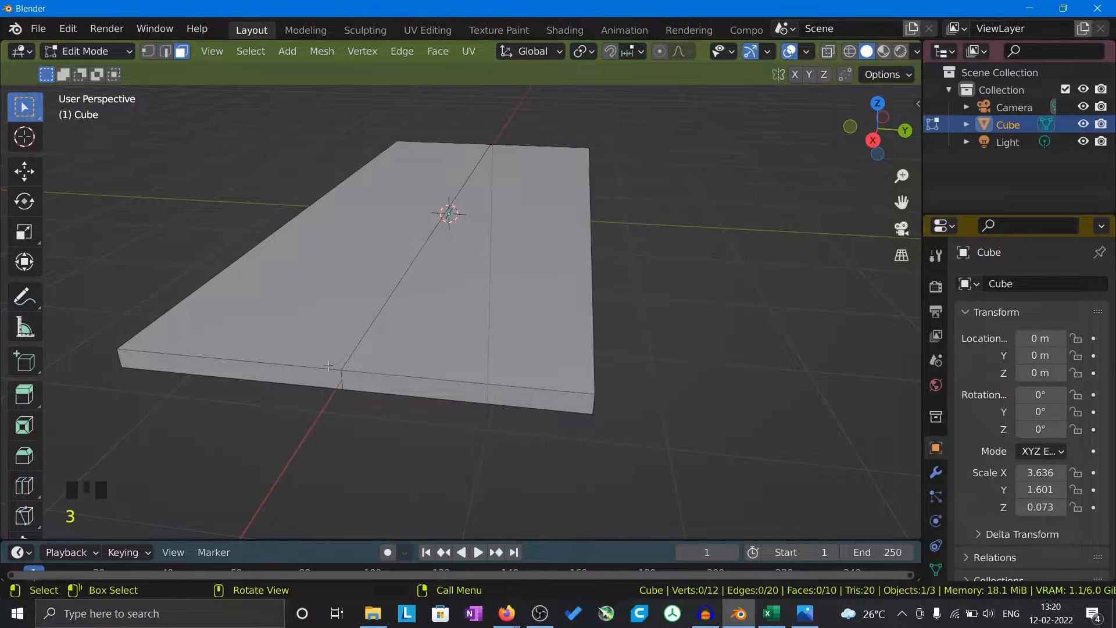
Select the faces on both sides of the loop cut one by one on the top, end and underside, and clear the selection.
{"action": "left_click", "coordinate": [328, 323]}
{"action": "left_click", "coordinate": [478, 349]}
{"action": "middle_click_drag", "start_coordinate": [478, 348], "coordinate": [443, 314]}
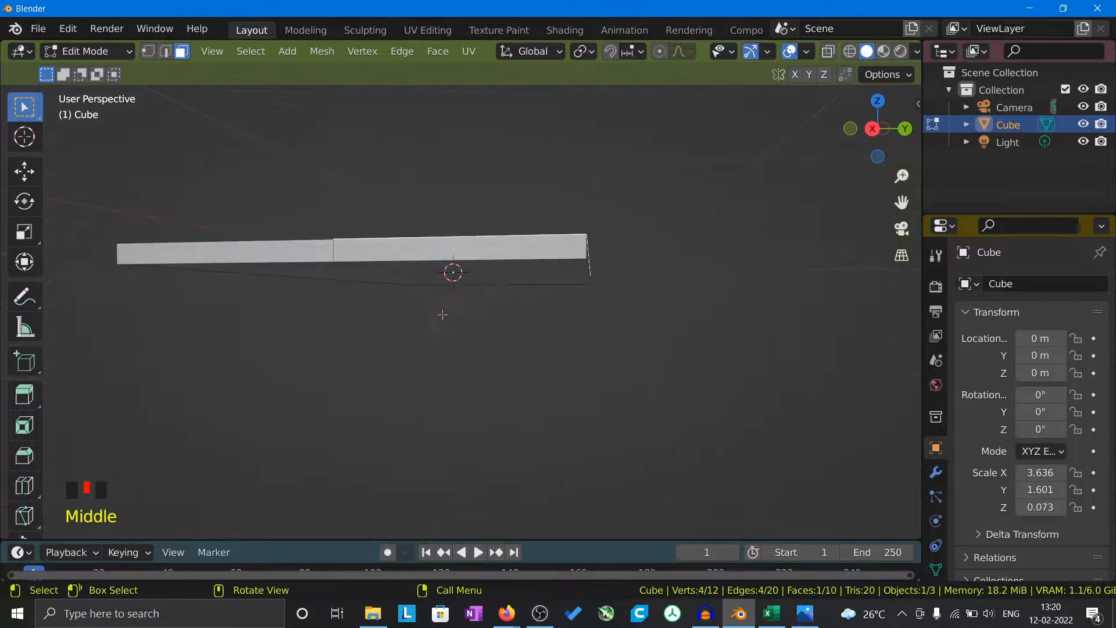
{"action": "left_click", "coordinate": [308, 256]}
{"action": "left_click", "coordinate": [394, 252]}
{"action": "middle_click_drag", "start_coordinate": [401, 268], "coordinate": [366, 231]}
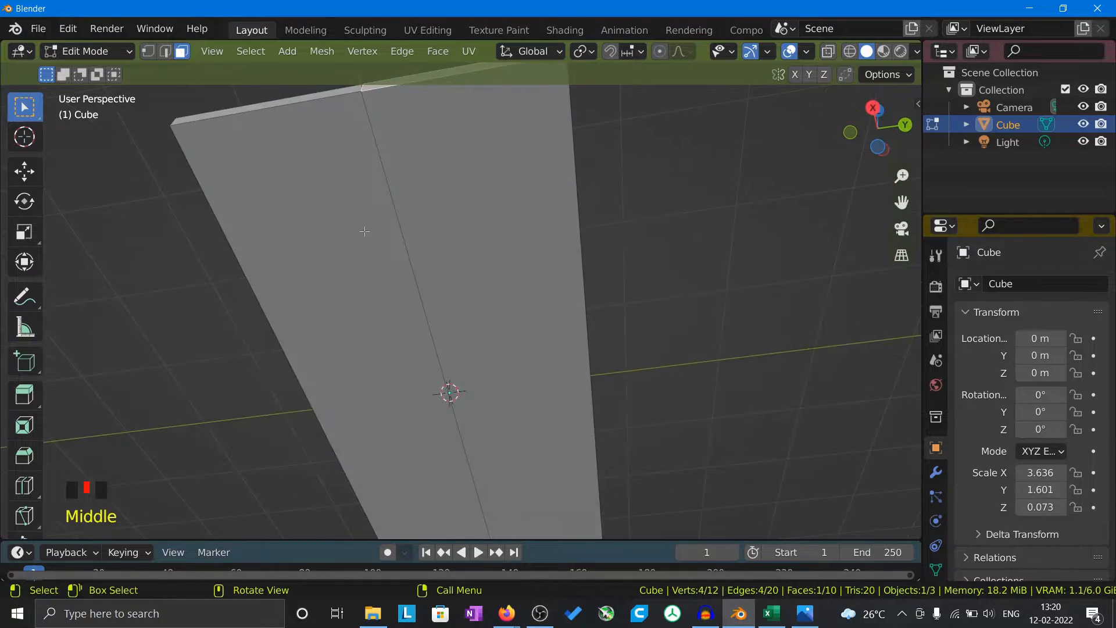
{"action": "left_click", "coordinate": [364, 230]}
{"action": "left_click", "coordinate": [466, 229]}
{"action": "middle_click_drag", "start_coordinate": [466, 229], "coordinate": [216, 485]}
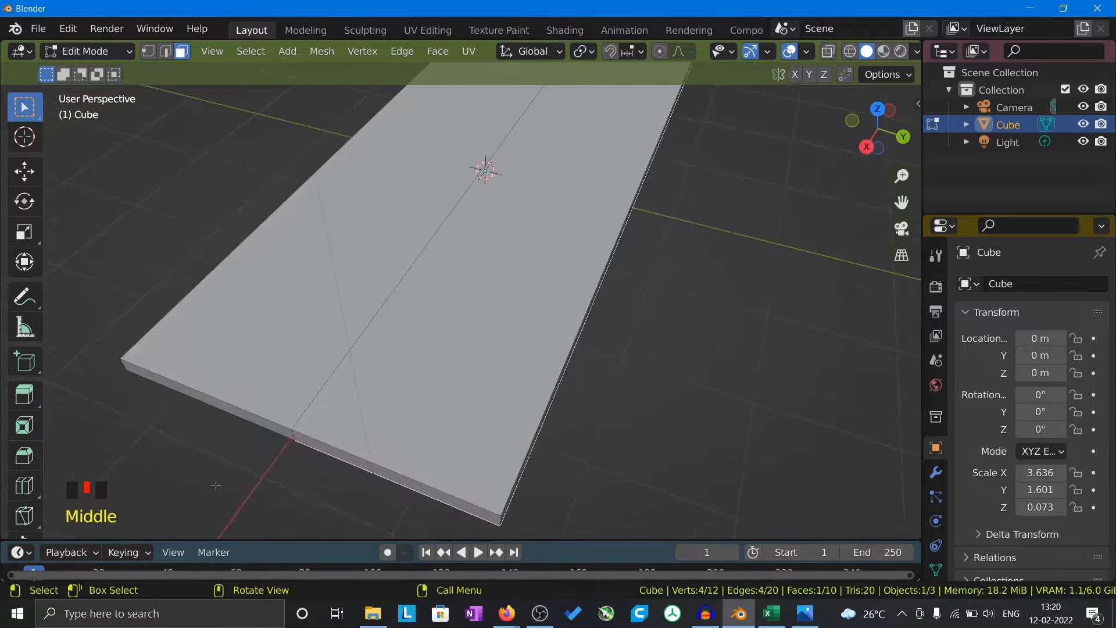
{"action": "left_click", "coordinate": [212, 477]}
In edge select mode, move the short vertical edge at the middle of the slab's end outward along X to form a point.
{"action": "middle_click_drag", "start_coordinate": [360, 475], "coordinate": [241, 504]}
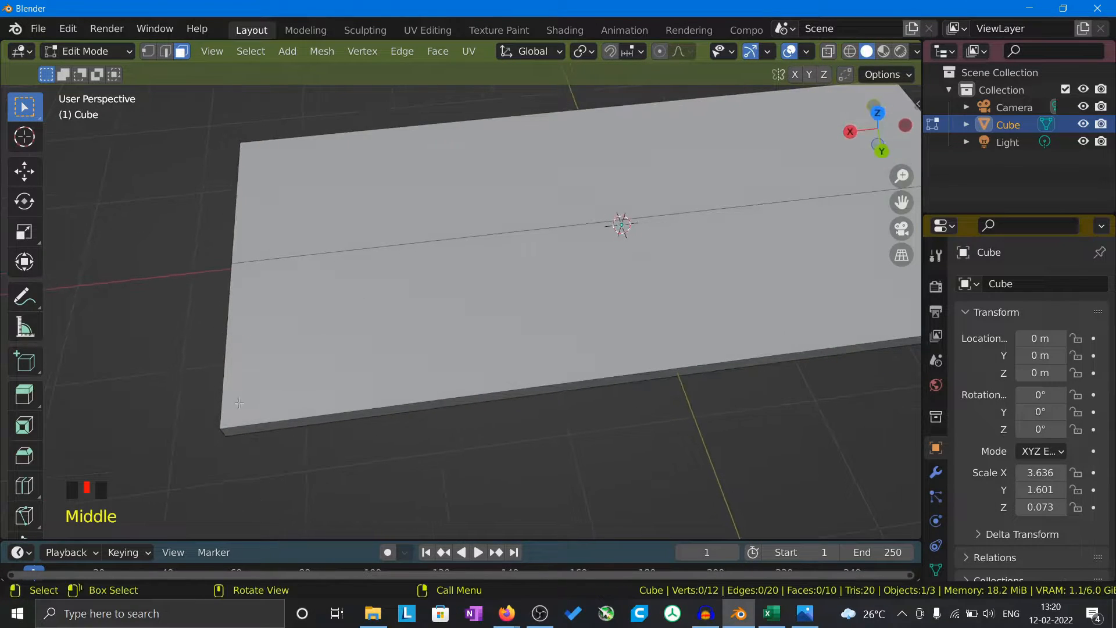
{"action": "middle_click_drag", "start_coordinate": [134, 265], "coordinate": [262, 219]}
{"action": "middle_click_drag", "start_coordinate": [269, 270], "coordinate": [200, 312]}
{"action": "left_click_drag", "start_coordinate": [181, 176], "coordinate": [187, 475]}
{"action": "middle_click_drag", "start_coordinate": [241, 472], "coordinate": [317, 407]}
{"action": "key", "text": "2"}
{"action": "scroll", "coordinate": [260, 359], "scroll_direction": "up", "scroll_amount": 4}
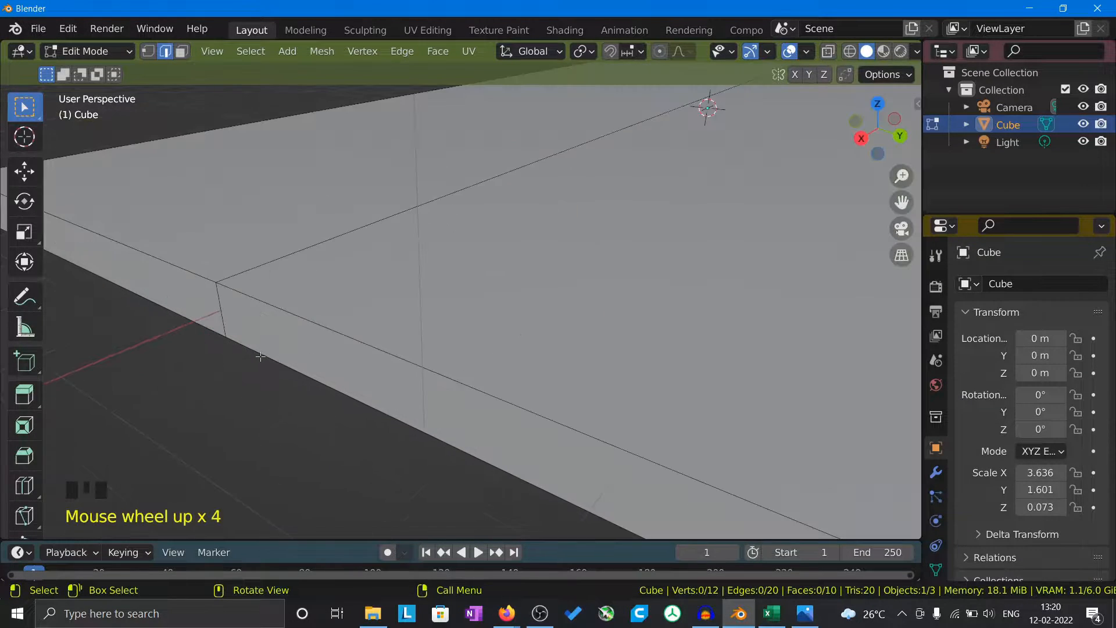
{"action": "left_click", "coordinate": [228, 318]}
{"action": "scroll", "coordinate": [229, 313], "scroll_direction": "down", "scroll_amount": 5}
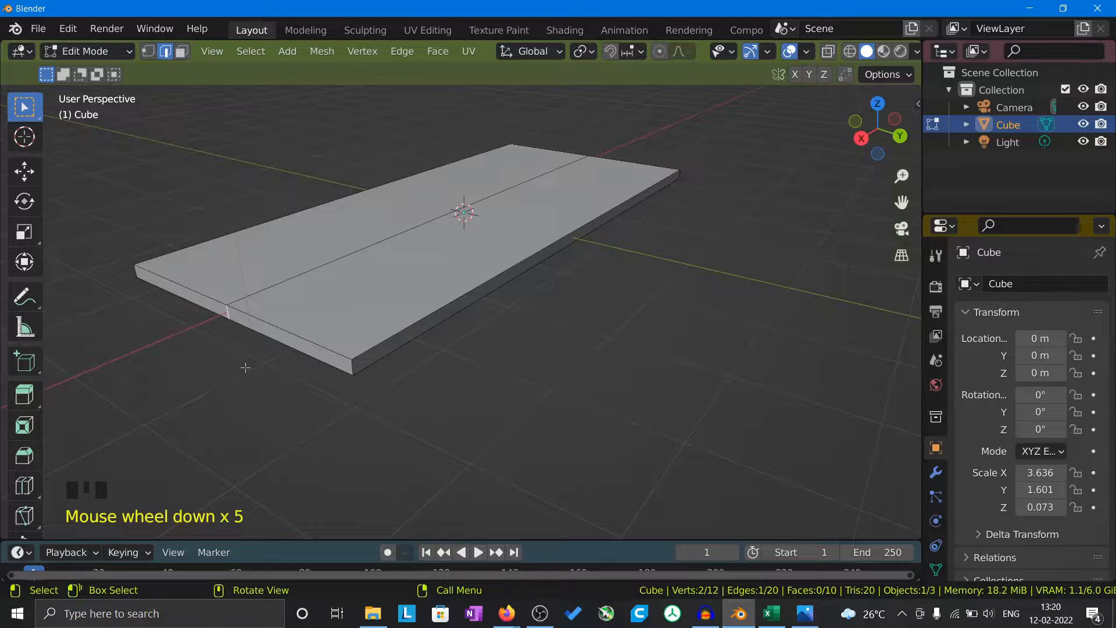
{"action": "key", "text": "g"}
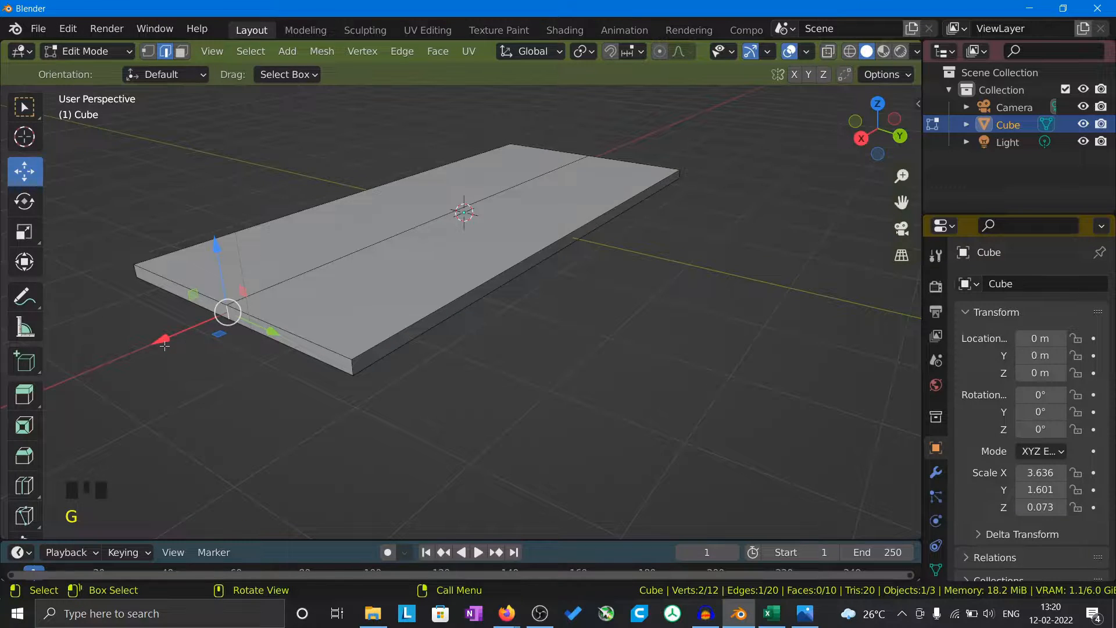
{"action": "left_click_drag", "start_coordinate": [165, 345], "coordinate": [119, 374]}
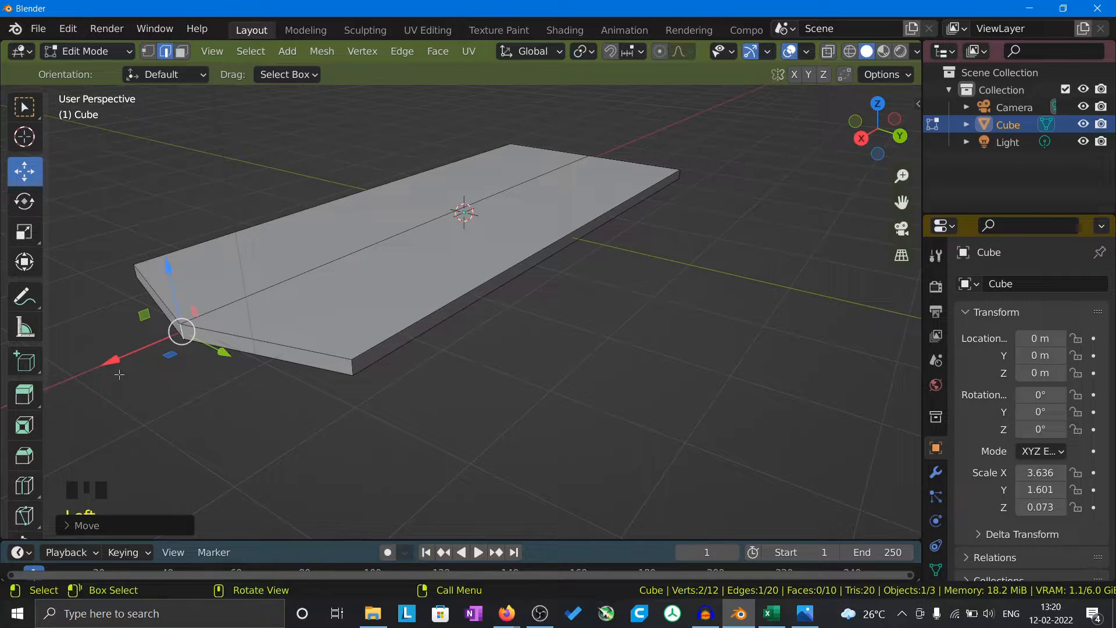
From the top view, move the pointed end's edge slightly farther outward along X and deselect it.
{"action": "key", "text": "grave"}
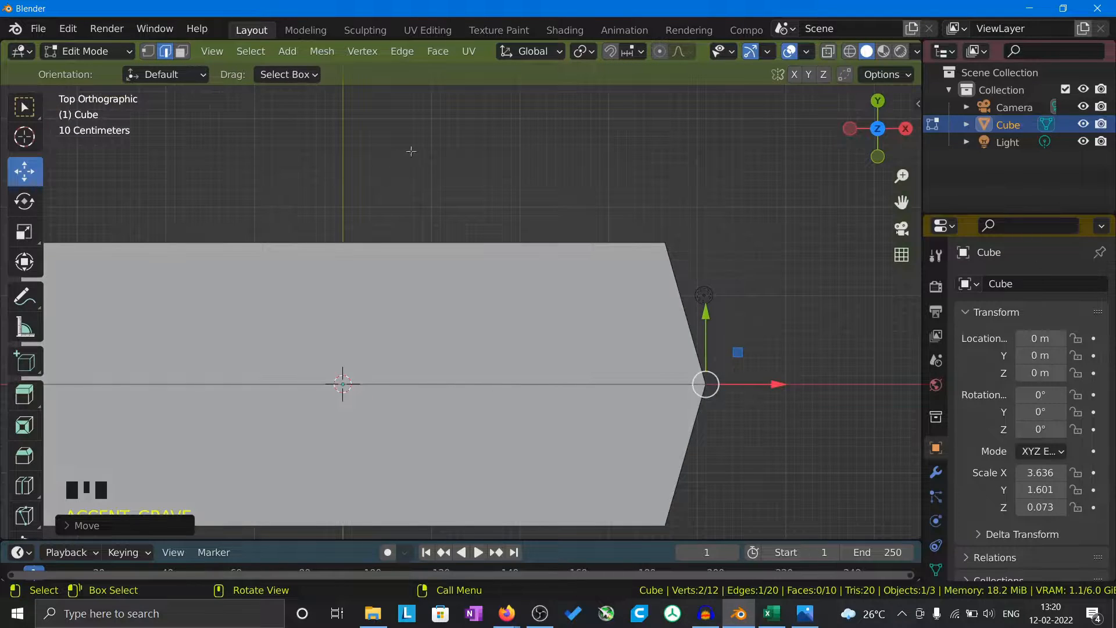
{"action": "scroll", "coordinate": [411, 151], "scroll_direction": "down", "scroll_amount": 4}
{"action": "scroll", "coordinate": [685, 152], "scroll_direction": "up", "scroll_amount": 3}
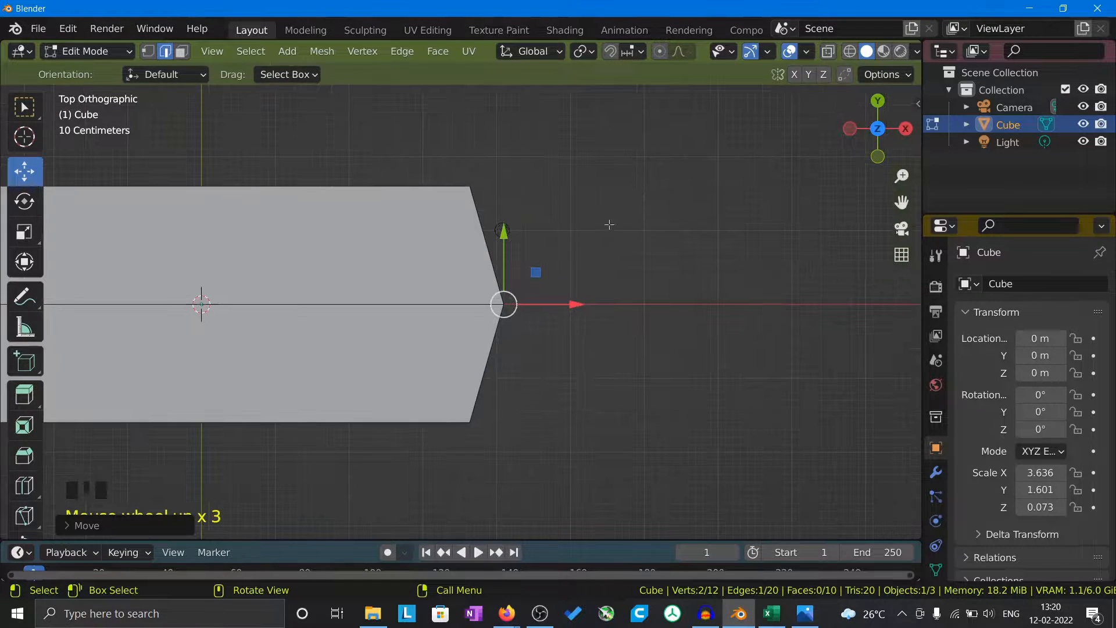
{"action": "mouse_move", "coordinate": [572, 308]}
{"action": "left_mouse_down"}
{"action": "mouse_move", "coordinate": [541, 308]}
{"action": "mouse_move", "coordinate": [581, 308]}
{"action": "left_mouse_up"}
{"action": "middle_click_drag", "start_coordinate": [560, 364], "coordinate": [529, 322]}
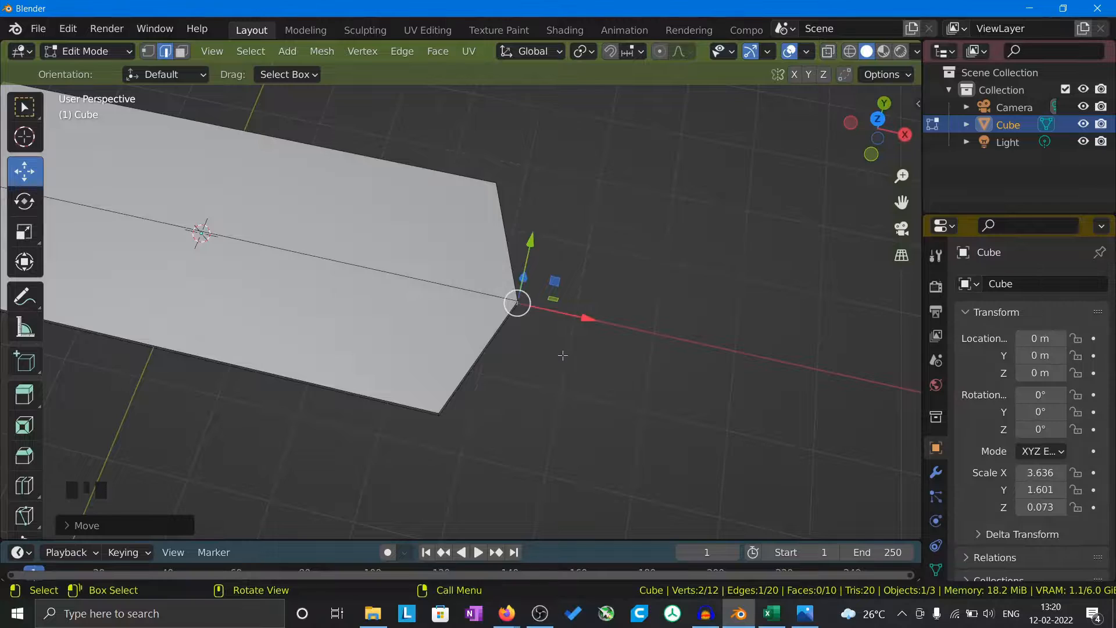
{"action": "scroll", "coordinate": [563, 355], "scroll_direction": "down", "scroll_amount": 3}
{"action": "middle_click_drag", "start_coordinate": [563, 355], "coordinate": [303, 270]}
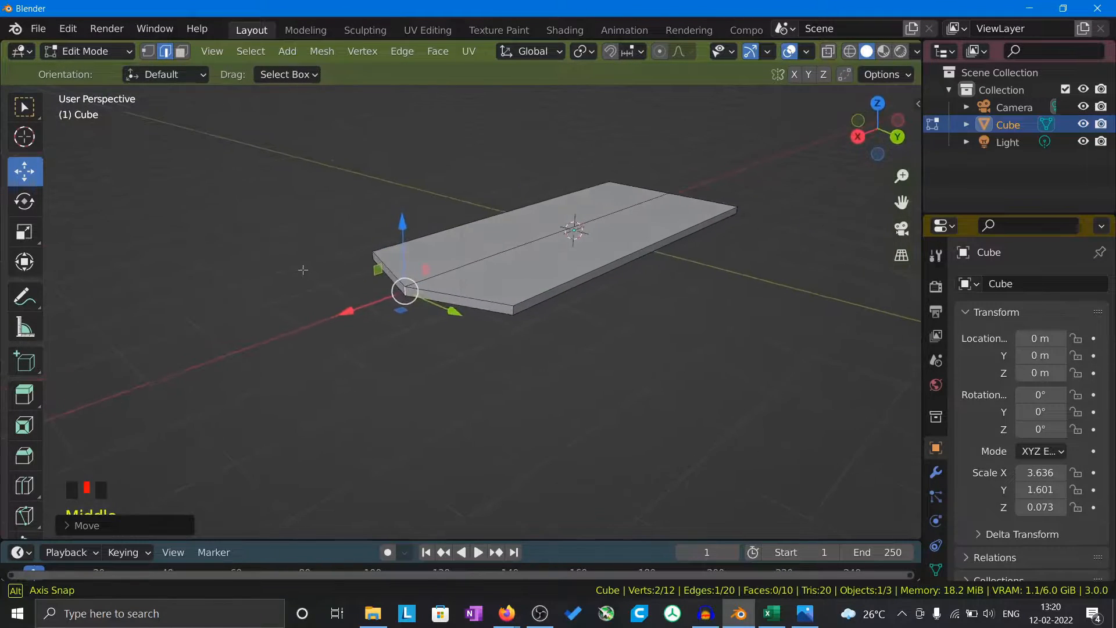
{"action": "left_click", "coordinate": [467, 392]}
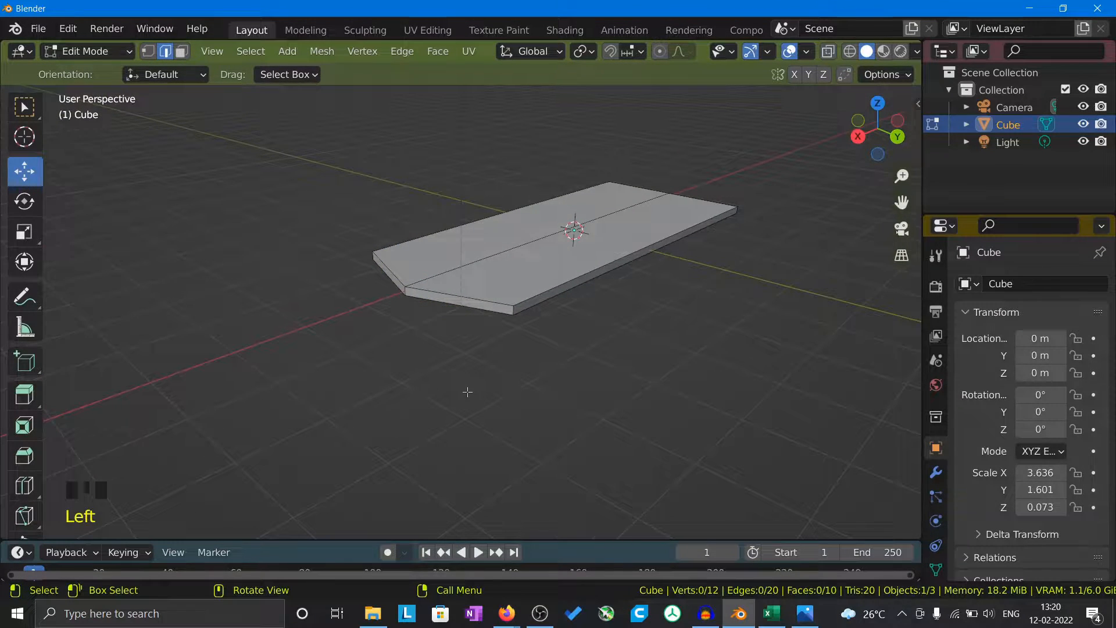
Examine the slab's pointed end up close from several sides.
{"action": "scroll", "coordinate": [467, 392], "scroll_direction": "up", "scroll_amount": 2}
{"action": "scroll", "coordinate": [449, 337], "scroll_direction": "down", "scroll_amount": 2}
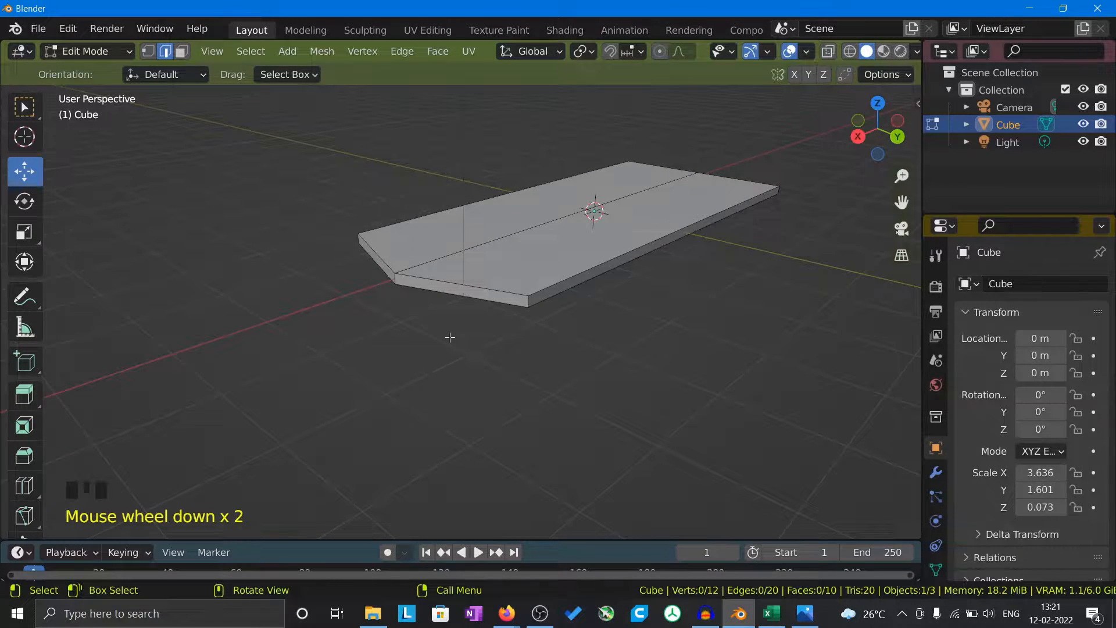
{"action": "scroll", "coordinate": [410, 363], "scroll_direction": "up", "scroll_amount": 3}
{"action": "middle_click_drag", "start_coordinate": [410, 361], "coordinate": [453, 428]}
{"action": "scroll", "coordinate": [428, 411], "scroll_direction": "up", "scroll_amount": 1}
{"action": "scroll", "coordinate": [428, 412], "scroll_direction": "down", "scroll_amount": 2}
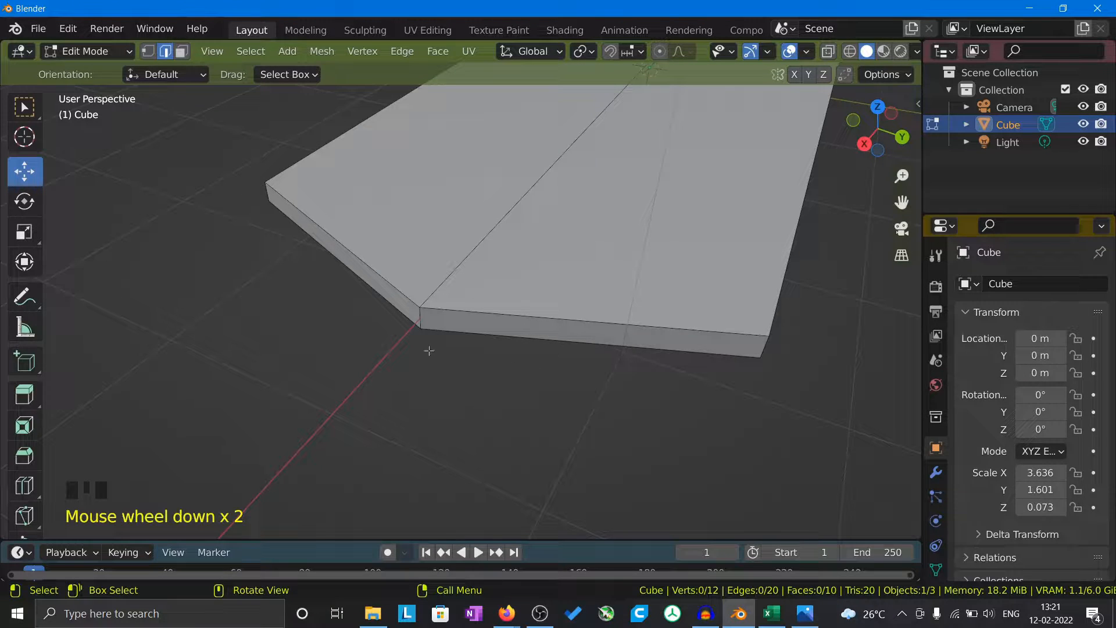
{"action": "middle_click_drag", "start_coordinate": [504, 357], "coordinate": [458, 132]}
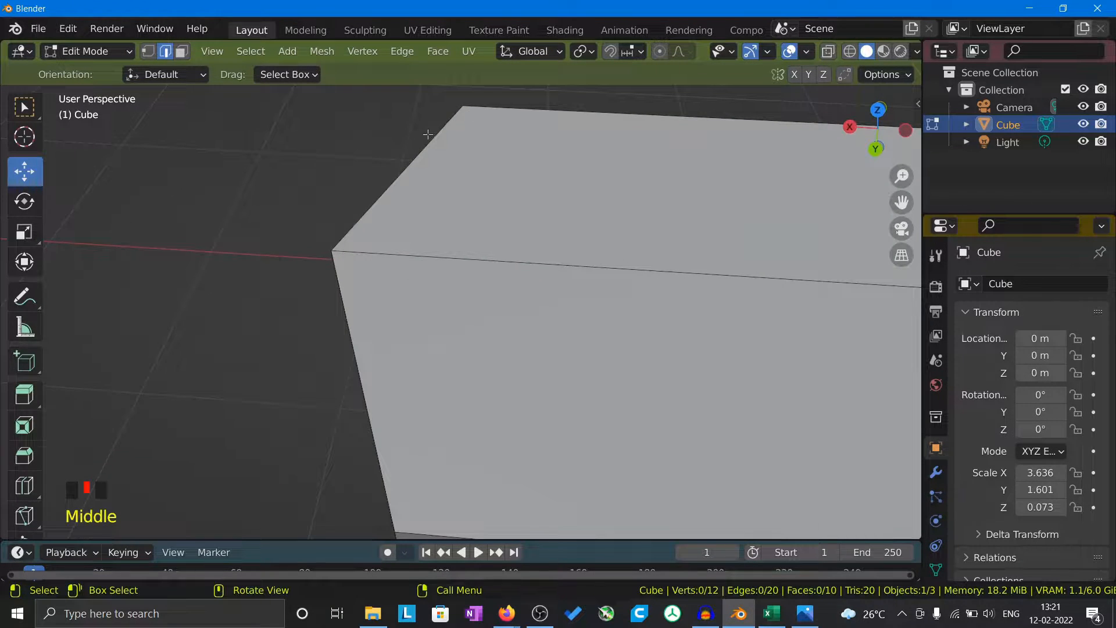
{"action": "scroll", "coordinate": [288, 301], "scroll_direction": "down", "scroll_amount": 2}
{"action": "middle_click_drag", "start_coordinate": [296, 322], "coordinate": [381, 267]}
{"action": "scroll", "coordinate": [361, 304], "scroll_direction": "up", "scroll_amount": 4}
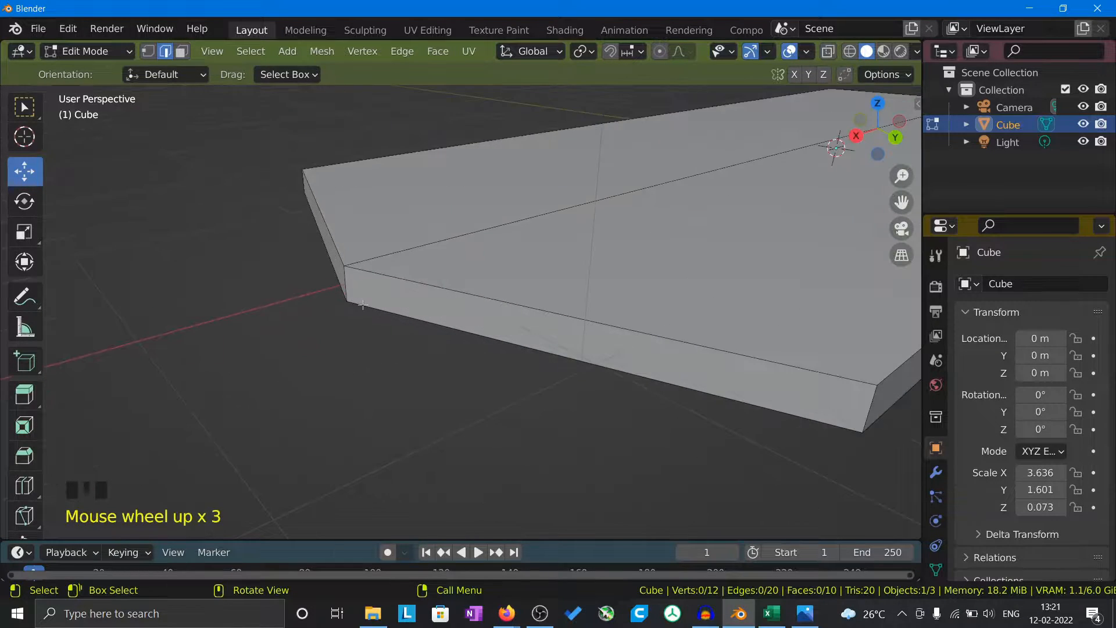
Bevel the vertical edge at the slab's tip in the top view, with an offset width of about 0.75 m.
{"action": "left_click", "coordinate": [344, 278]}
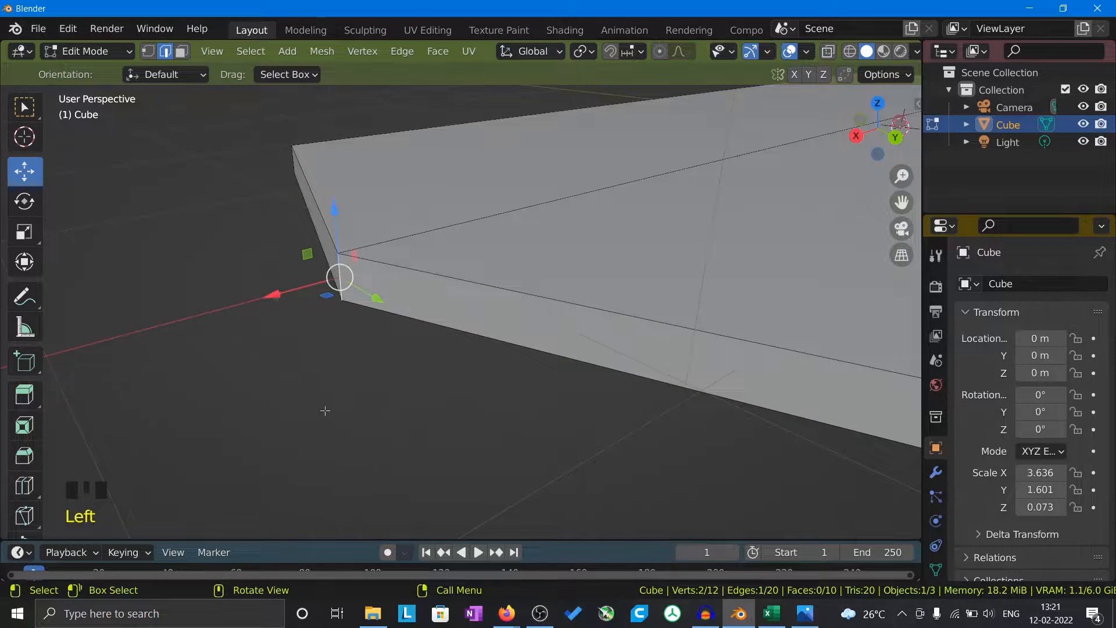
{"action": "double_click", "coordinate": [24, 457]}
{"action": "scroll", "coordinate": [256, 333], "scroll_direction": "down", "scroll_amount": 3}
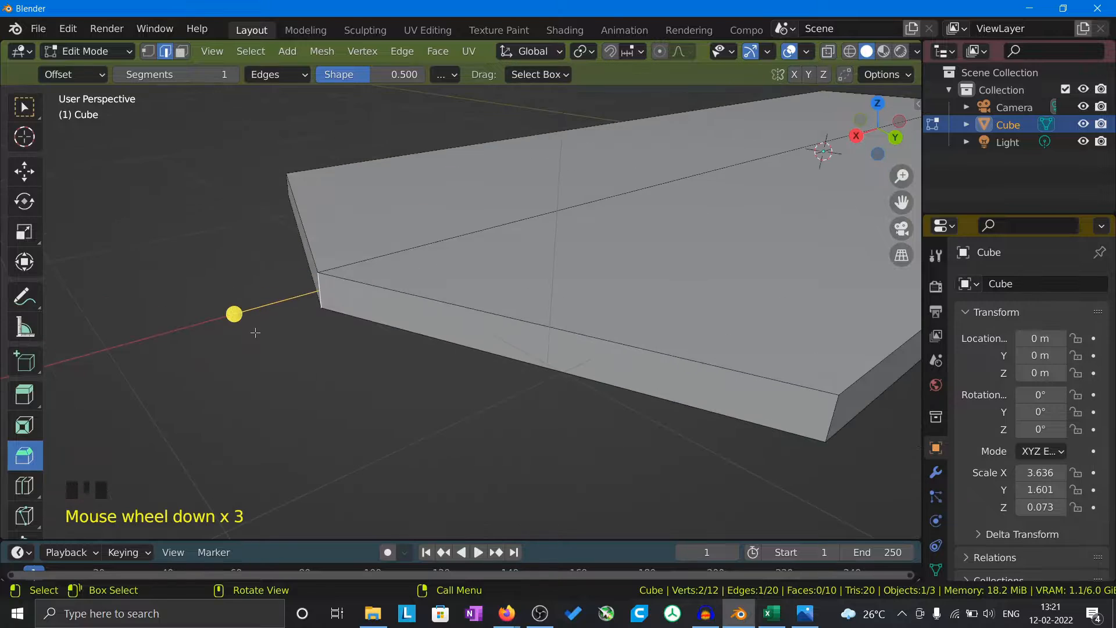
{"action": "key", "text": "grave"}
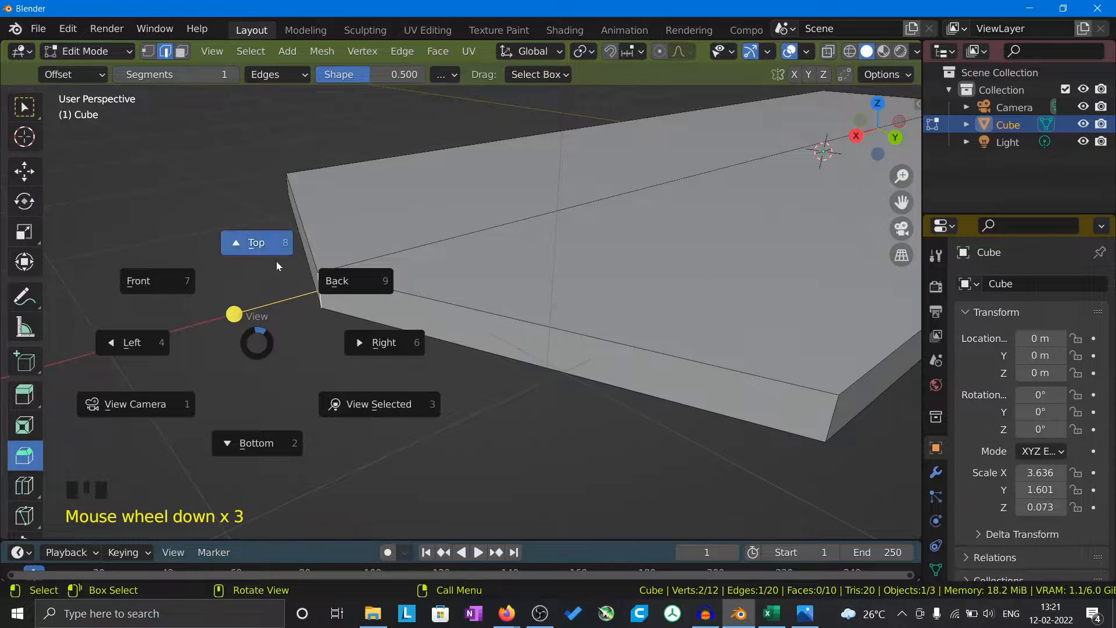
{"action": "scroll", "coordinate": [298, 250], "scroll_direction": "down", "scroll_amount": 5}
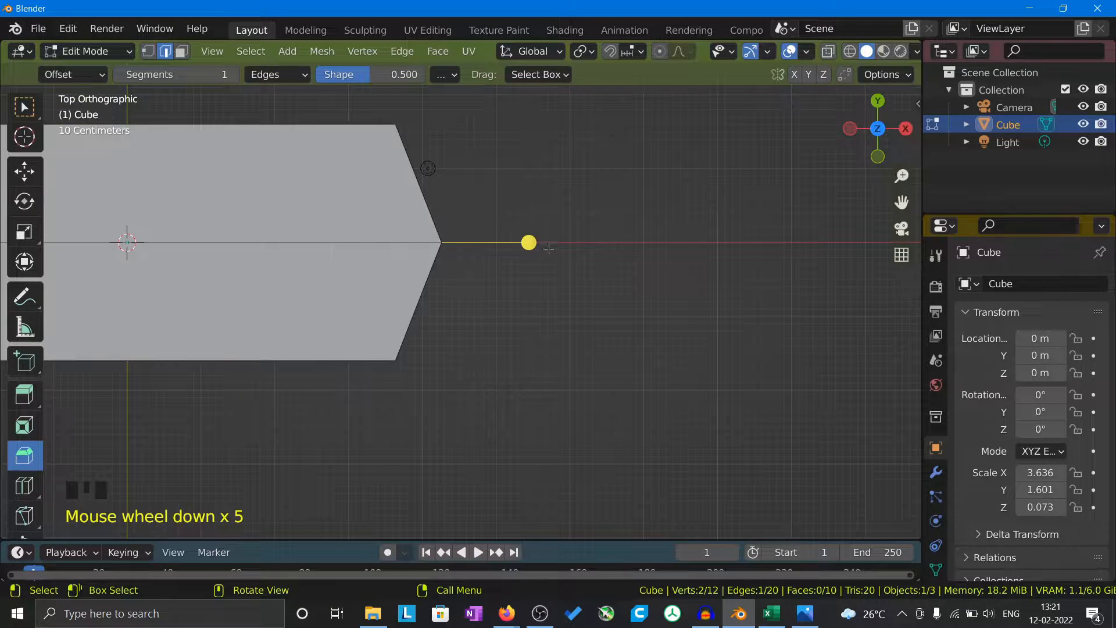
{"action": "left_click_drag", "start_coordinate": [529, 242], "coordinate": [663, 264]}
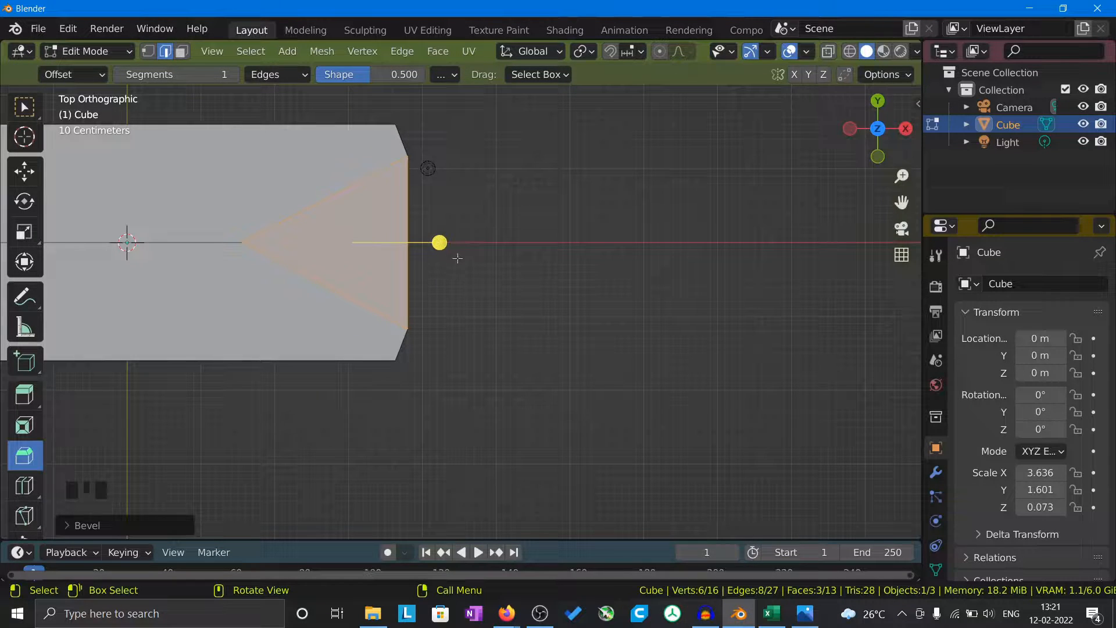
Set the bevel's segments to 8 to round off the slab's tip.
{"action": "left_click", "coordinate": [152, 526]}
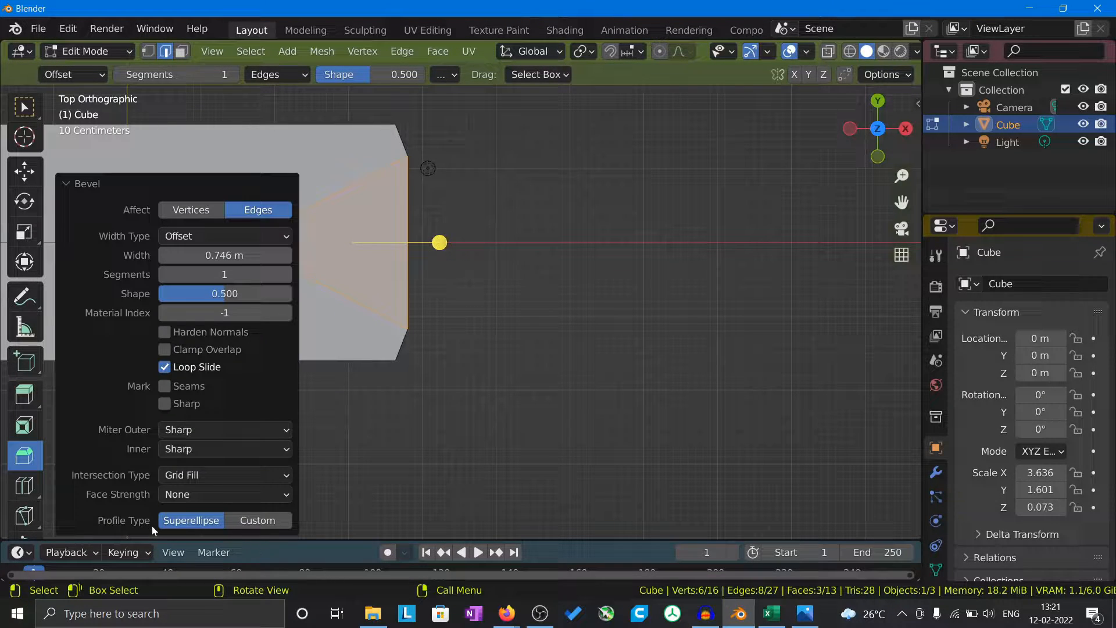
{"action": "left_click", "coordinate": [227, 274]}
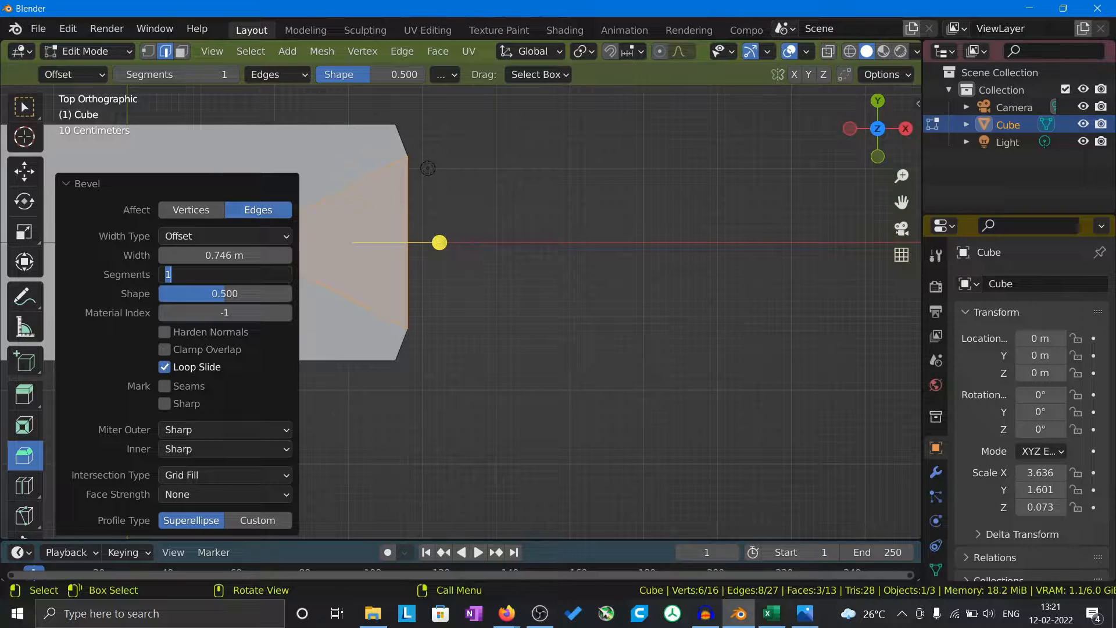
{"action": "key", "text": "Escape"}
{"action": "left_click", "coordinate": [285, 278]}
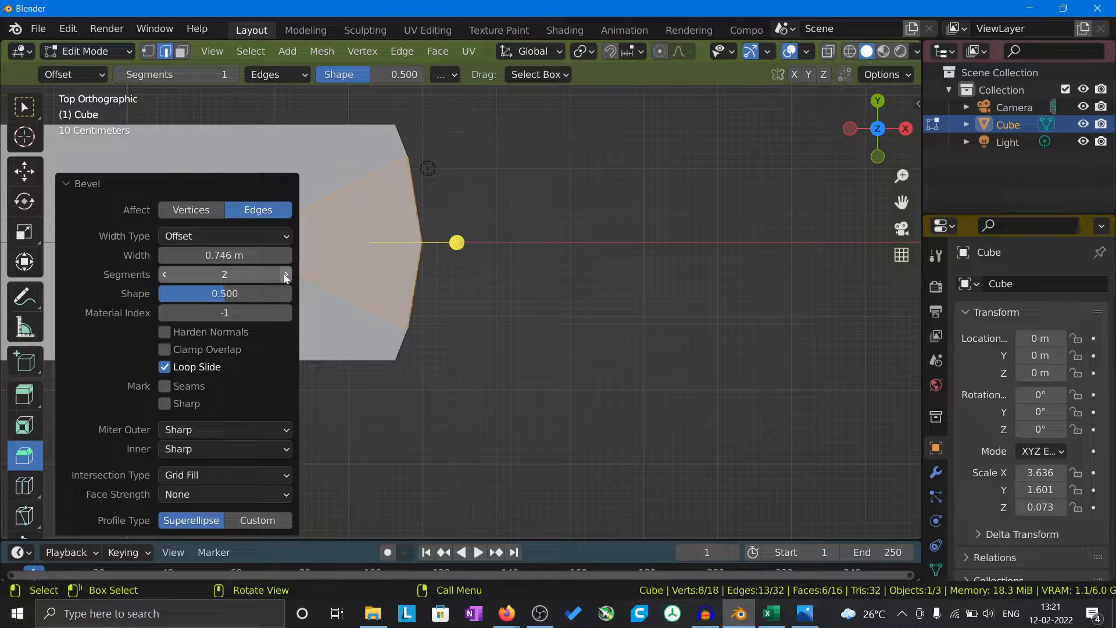
{"action": "left_click", "coordinate": [286, 278]}
{"action": "left_click", "coordinate": [285, 278]}
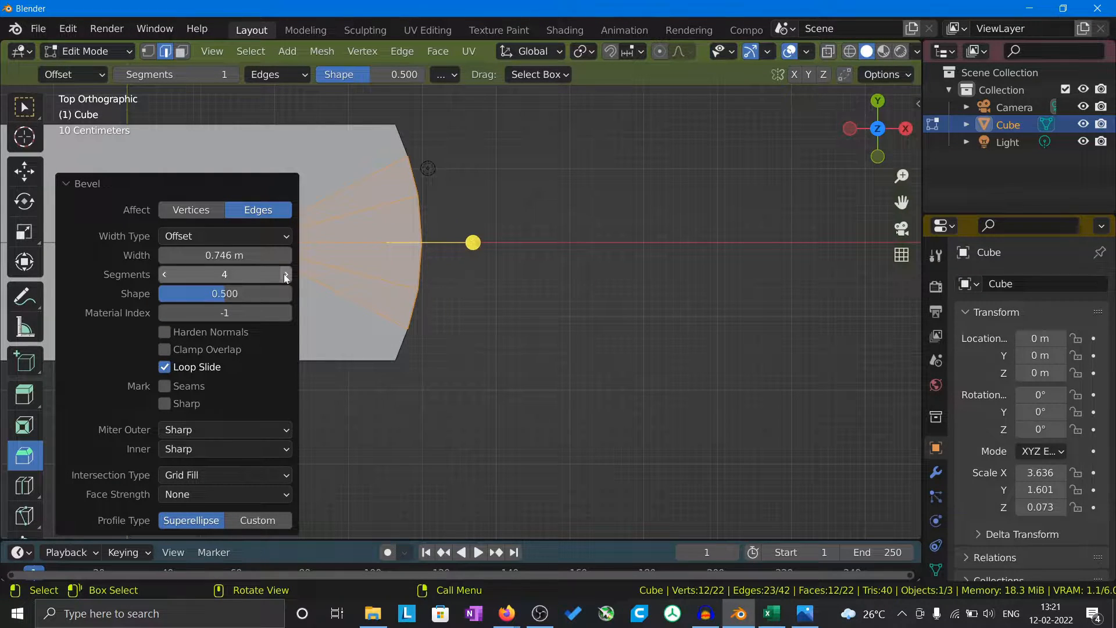
{"action": "left_click", "coordinate": [285, 277]}
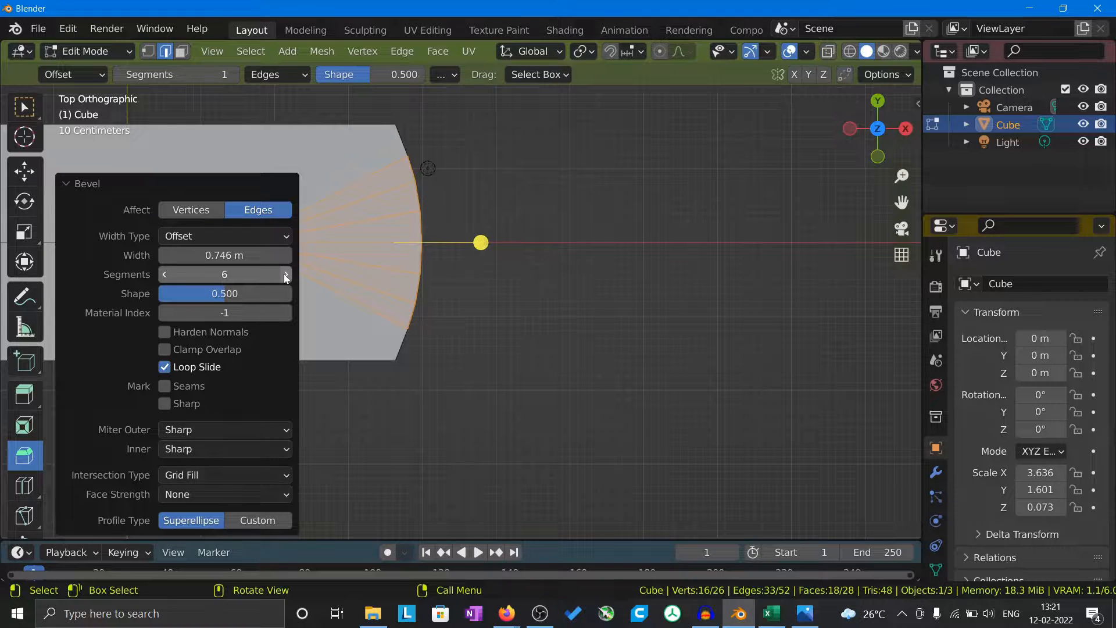
{"action": "left_click", "coordinate": [284, 274]}
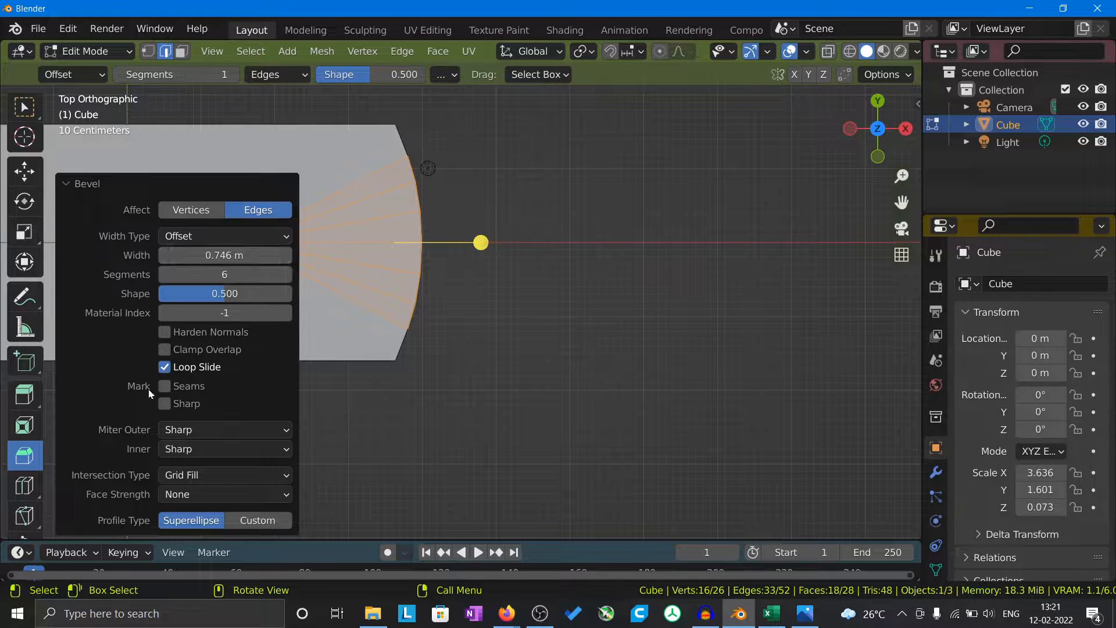
{"action": "left_click", "coordinate": [287, 275]}
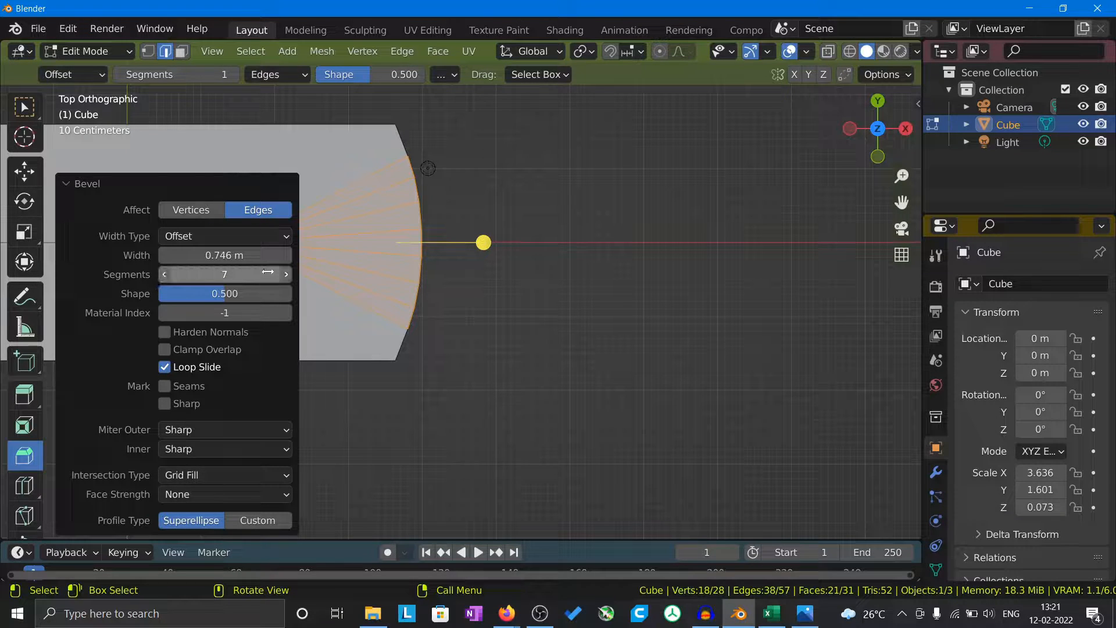
{"action": "left_click", "coordinate": [286, 275]}
Compare the tip's curvature with the bevel lowered to 5 segments, and restore it to 8 segments.
{"action": "left_click", "coordinate": [167, 276]}
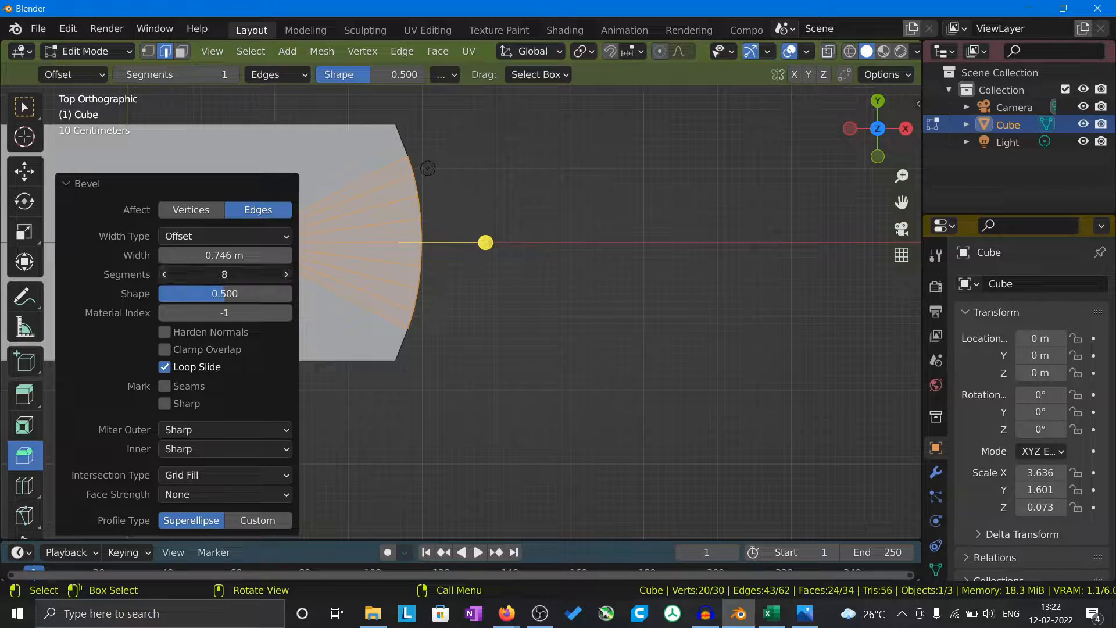
{"action": "scroll", "coordinate": [369, 212], "scroll_direction": "up", "scroll_amount": 4}
{"action": "scroll", "coordinate": [492, 217], "scroll_direction": "up", "scroll_amount": 3}
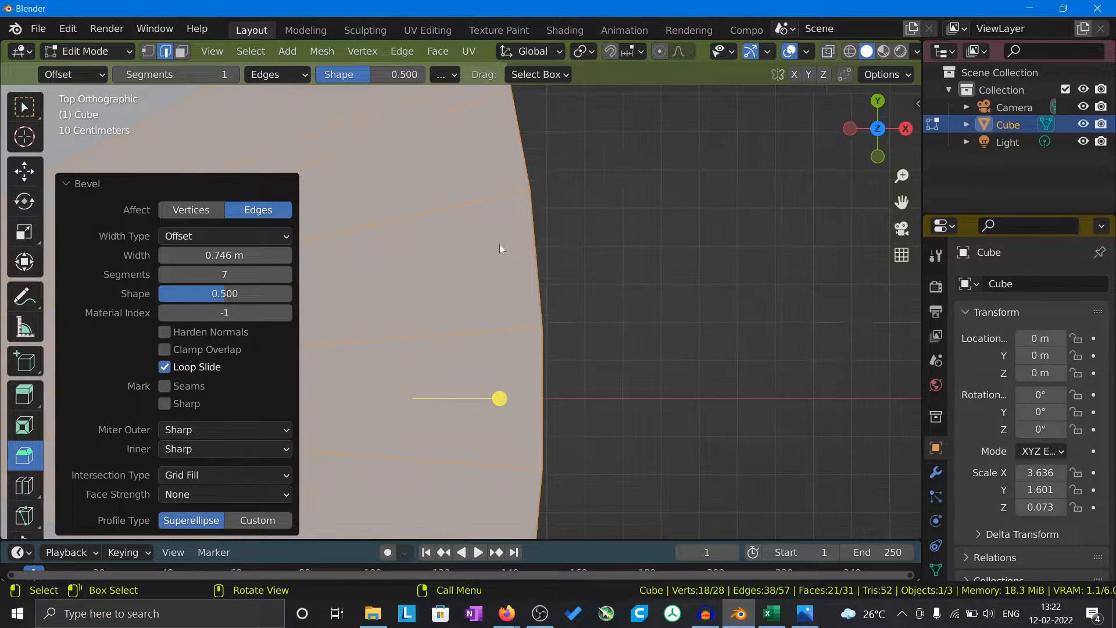
{"action": "left_click", "coordinate": [161, 273]}
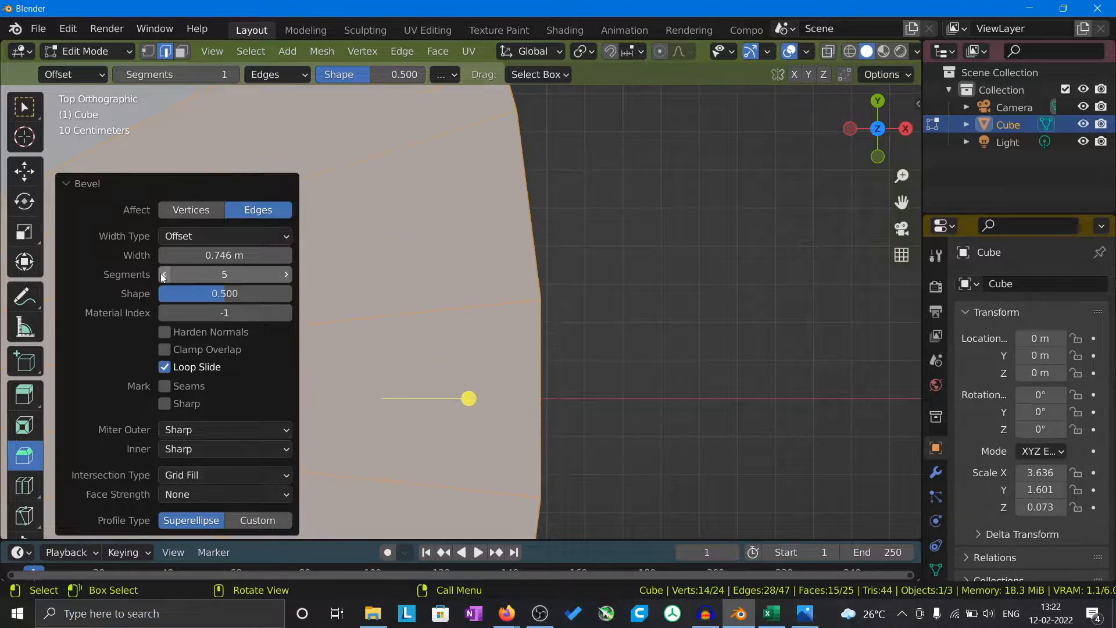
{"action": "left_click", "coordinate": [286, 274]}
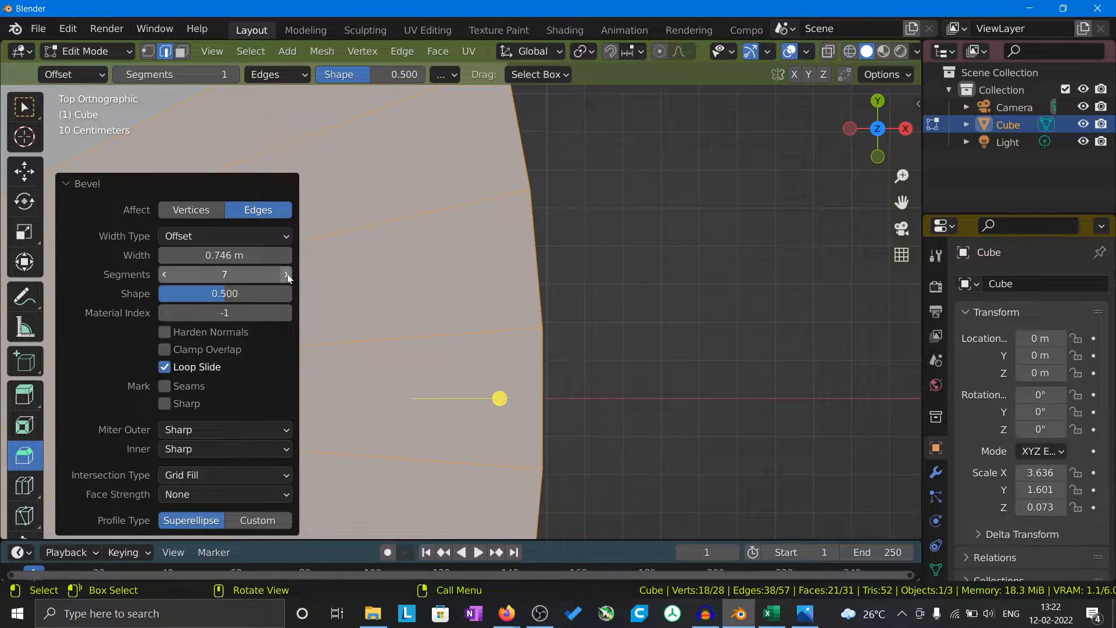
{"action": "left_click", "coordinate": [286, 275]}
{"action": "scroll", "coordinate": [449, 273], "scroll_direction": "down", "scroll_amount": 3}
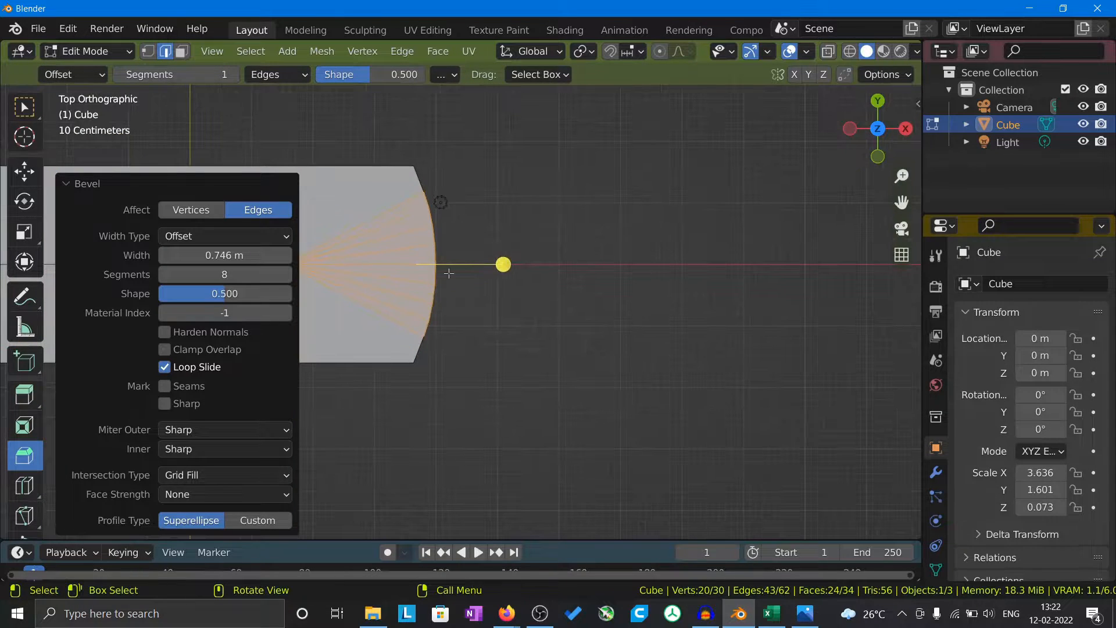
{"action": "scroll", "coordinate": [423, 214], "scroll_direction": "up", "scroll_amount": 4}
{"action": "scroll", "coordinate": [445, 272], "scroll_direction": "down", "scroll_amount": 3}
{"action": "scroll", "coordinate": [463, 332], "scroll_direction": "down", "scroll_amount": 2}
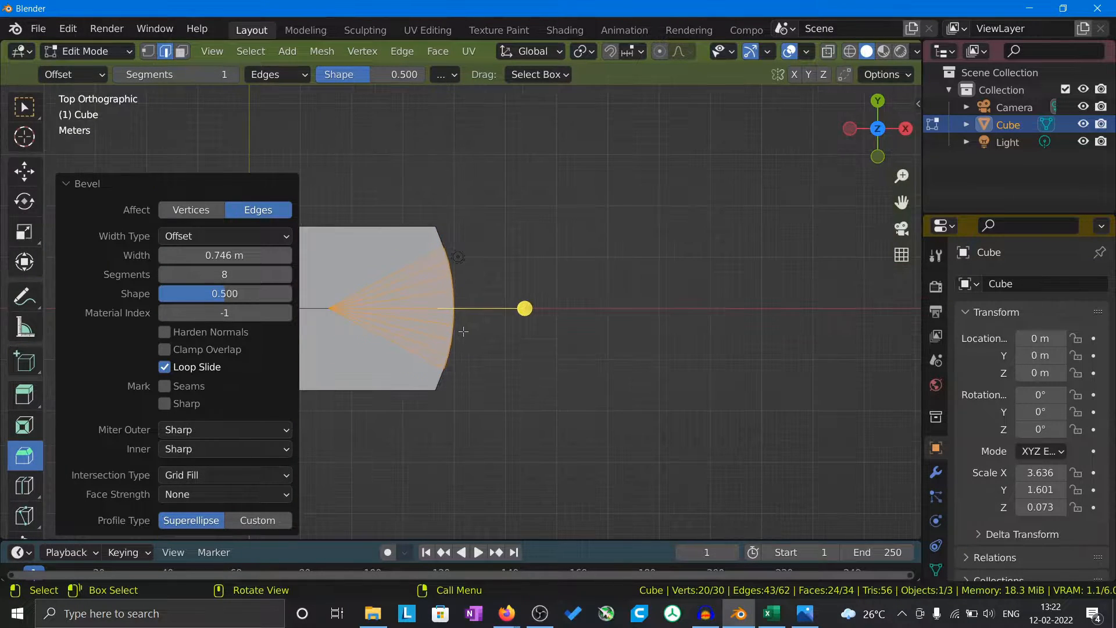
Lower the tip bevel to 6 segments and clear the edge selection.
{"action": "scroll", "coordinate": [403, 274], "scroll_direction": "up", "scroll_amount": 3}
{"action": "scroll", "coordinate": [405, 273], "scroll_direction": "down", "scroll_amount": 2}
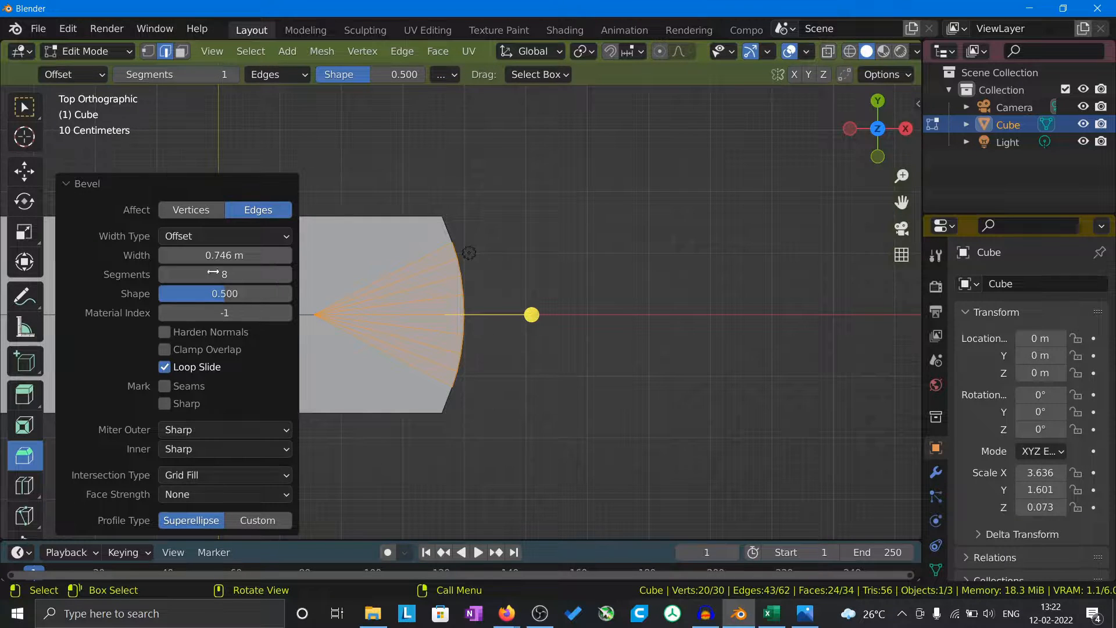
{"action": "left_click", "coordinate": [165, 274]}
{"action": "left_click", "coordinate": [165, 273]}
{"action": "left_click", "coordinate": [529, 474]}
{"action": "middle_click_drag", "start_coordinate": [476, 374], "coordinate": [490, 378]}
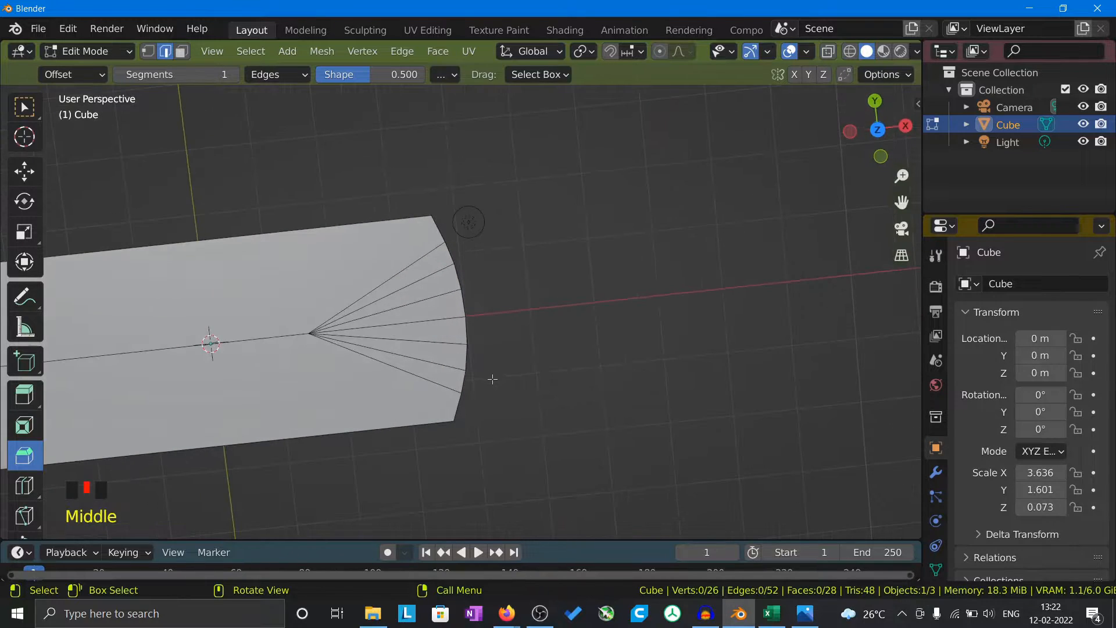
Select the two short vertical edges at the corners where the curved end meets the slab's long sides.
{"action": "middle_click_drag", "start_coordinate": [480, 227], "coordinate": [412, 347]}
{"action": "scroll", "coordinate": [412, 347], "scroll_direction": "up", "scroll_amount": 8}
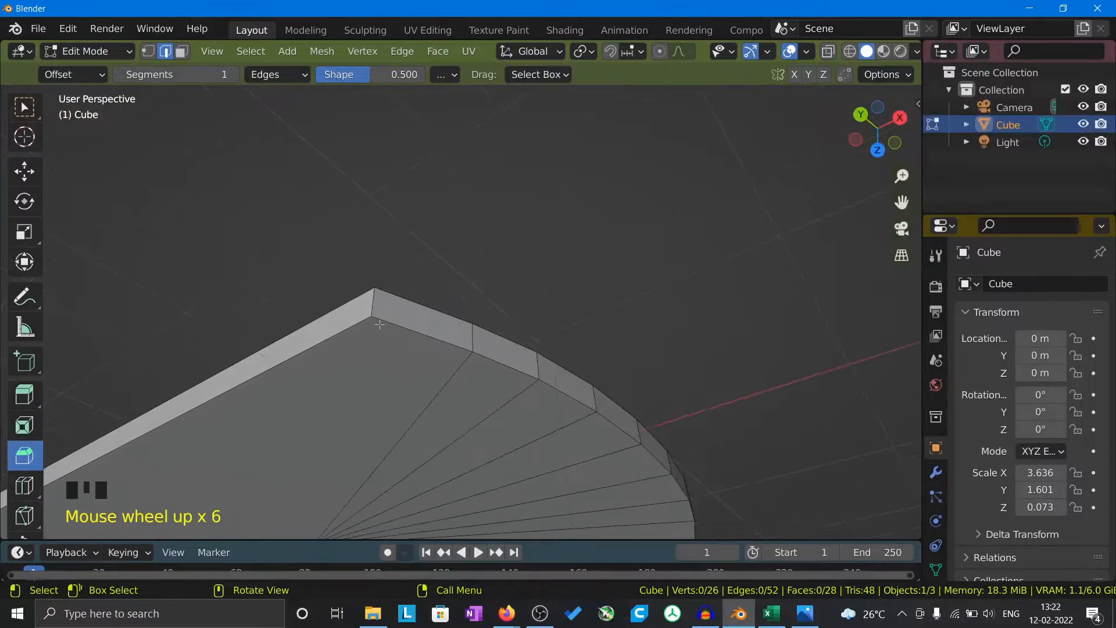
{"action": "left_click", "coordinate": [375, 319]}
{"action": "scroll", "coordinate": [331, 263], "scroll_direction": "up", "scroll_amount": 4}
{"action": "scroll", "coordinate": [184, 468], "scroll_direction": "down", "scroll_amount": 8}
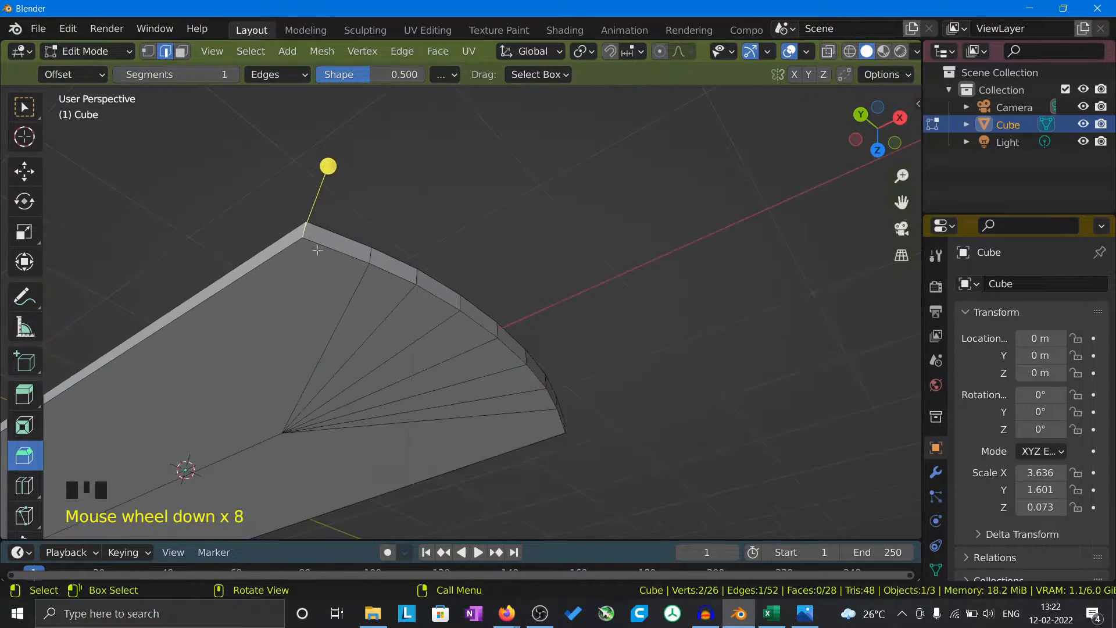
{"action": "middle_click_drag", "start_coordinate": [185, 468], "coordinate": [249, 196]}
{"action": "middle_click_drag", "start_coordinate": [769, 264], "coordinate": [535, 265]}
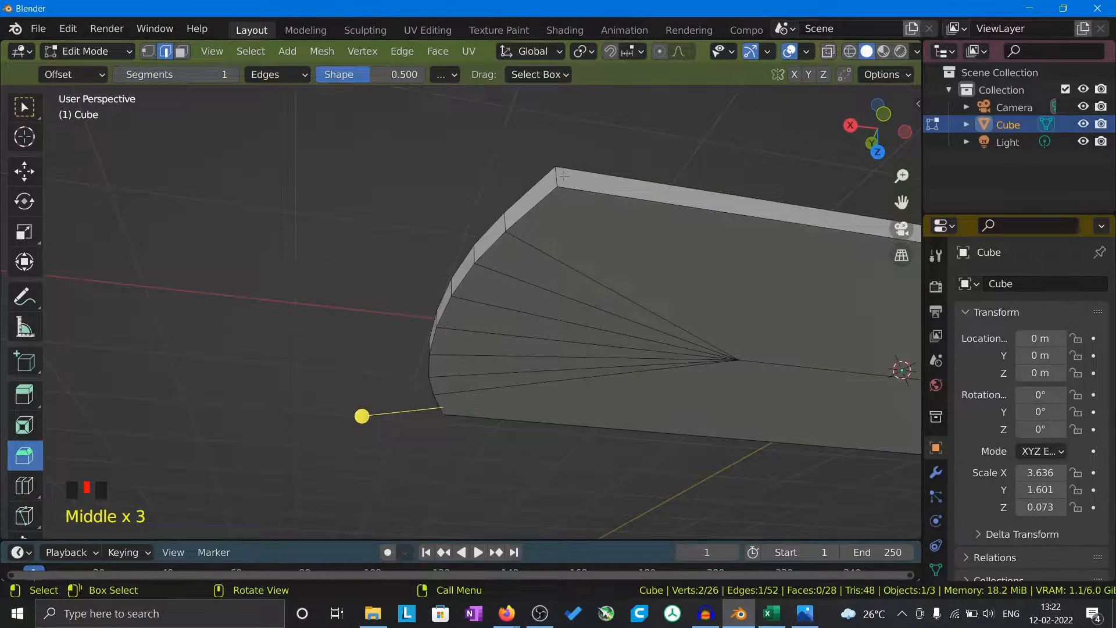
{"action": "scroll", "coordinate": [558, 179], "scroll_direction": "up", "scroll_amount": 3}
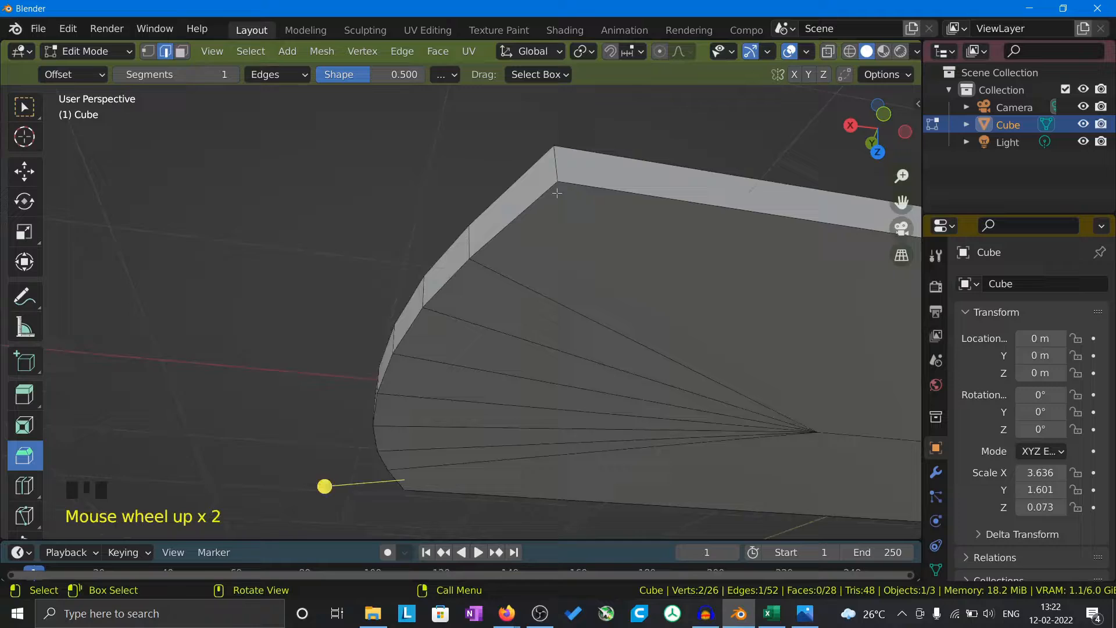
{"action": "left_click", "coordinate": [556, 153], "text": "shift"}
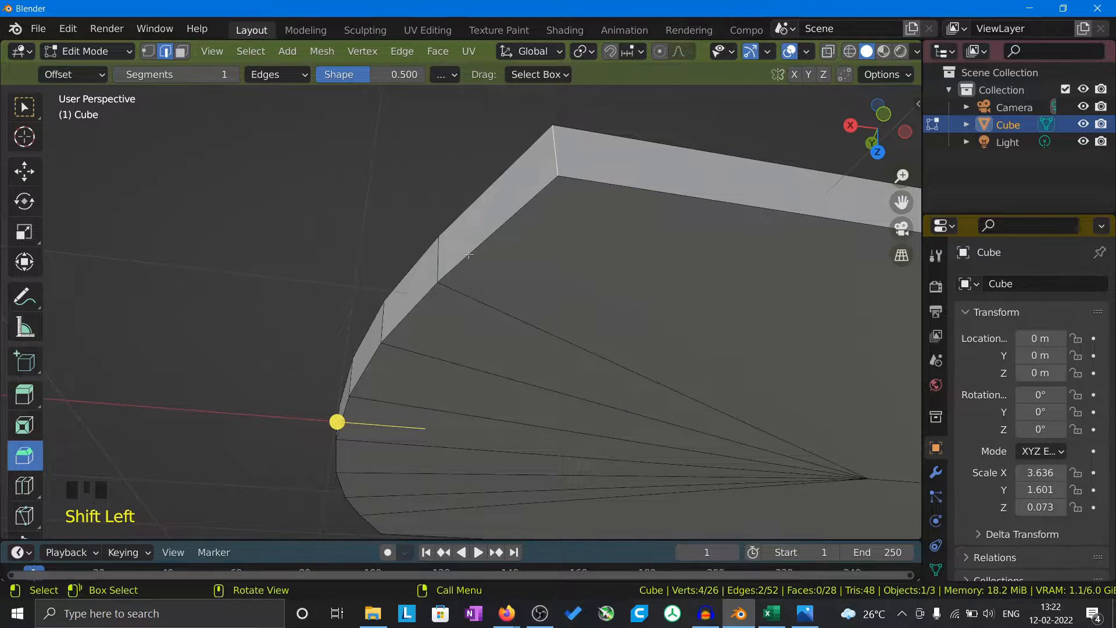
{"action": "middle_click_drag", "start_coordinate": [459, 265], "coordinate": [619, 442]}
{"action": "scroll", "coordinate": [654, 195], "scroll_direction": "down", "scroll_amount": 3}
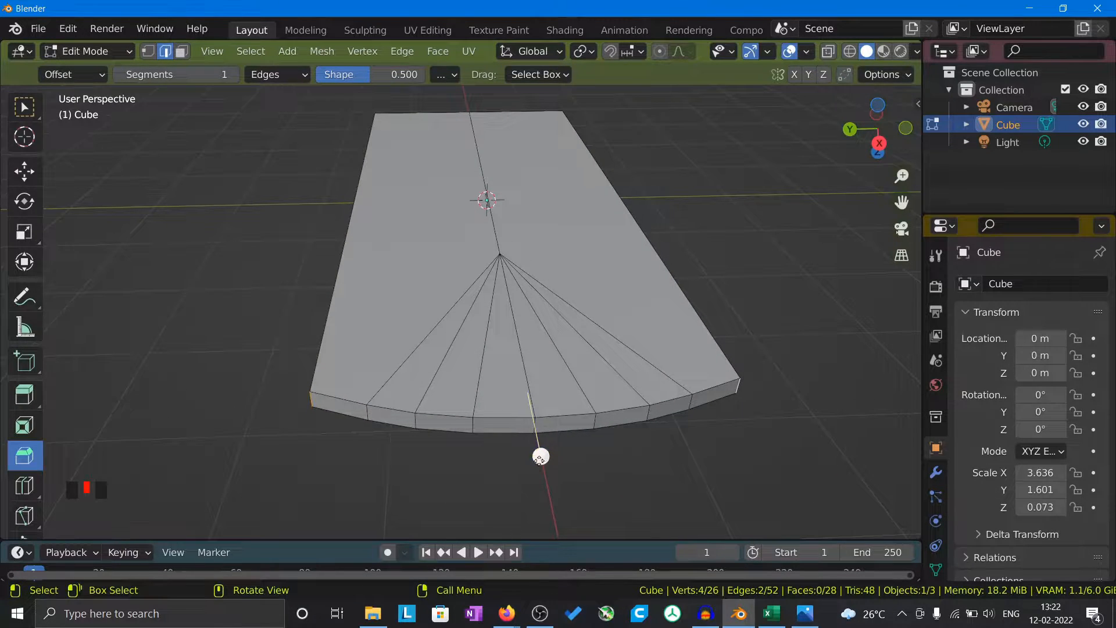
Bevel the two selected corner edges with an offset width of about 0.09 m and 7 segments.
{"action": "left_click_drag", "start_coordinate": [541, 455], "coordinate": [541, 492]}
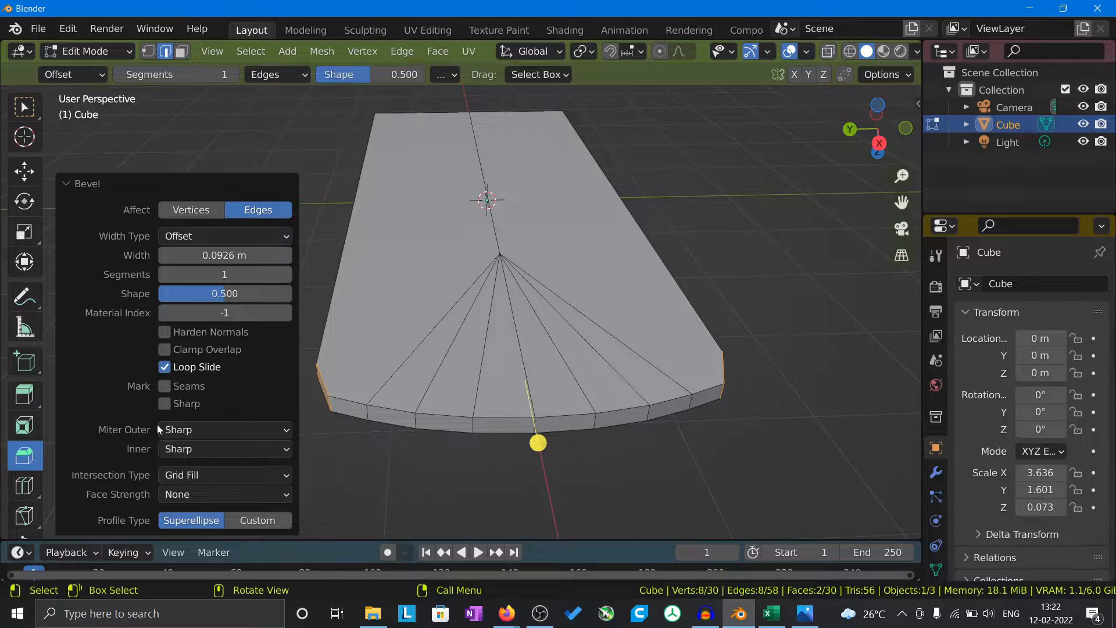
{"action": "left_click", "coordinate": [287, 275]}
{"action": "left_click", "coordinate": [287, 276]}
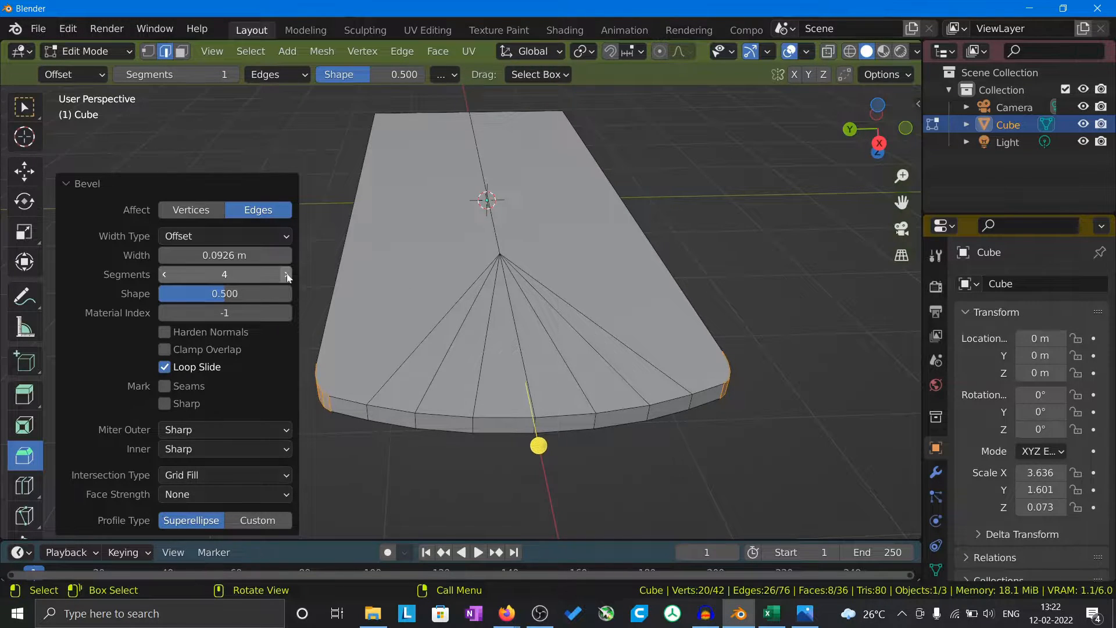
{"action": "left_click", "coordinate": [287, 275]}
{"action": "left_click", "coordinate": [287, 275]}
{"action": "left_click", "coordinate": [312, 246]}
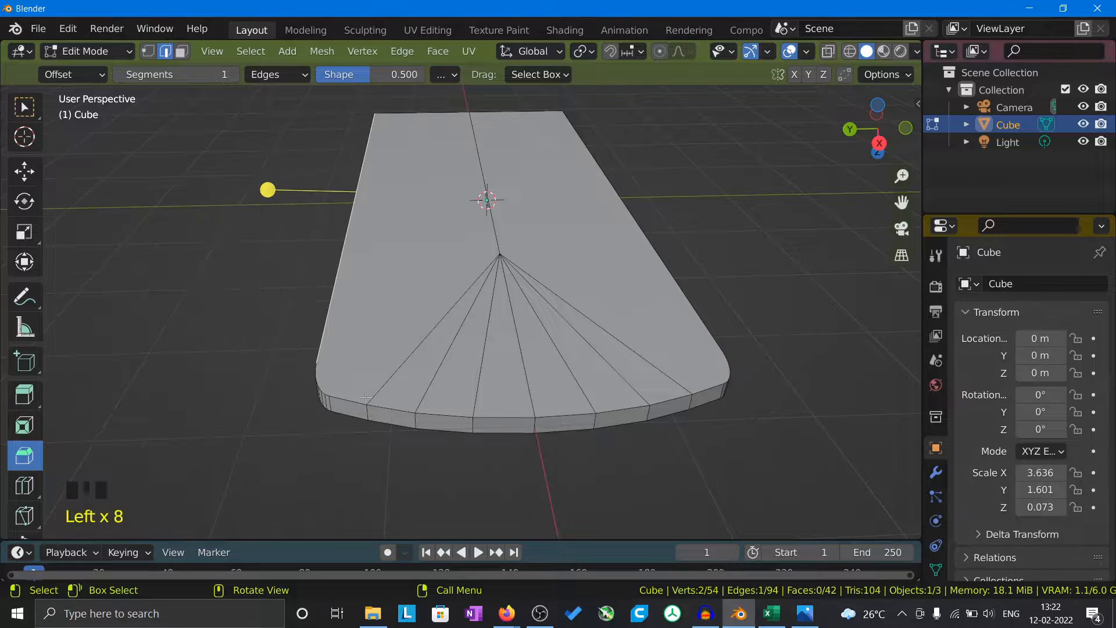
Examine the slab's rounded end from several angles, highlight its curved edges with a box selection, and clear the selection.
{"action": "middle_click_drag", "start_coordinate": [317, 279], "coordinate": [488, 152]}
{"action": "scroll", "coordinate": [488, 152], "scroll_direction": "down", "scroll_amount": 5}
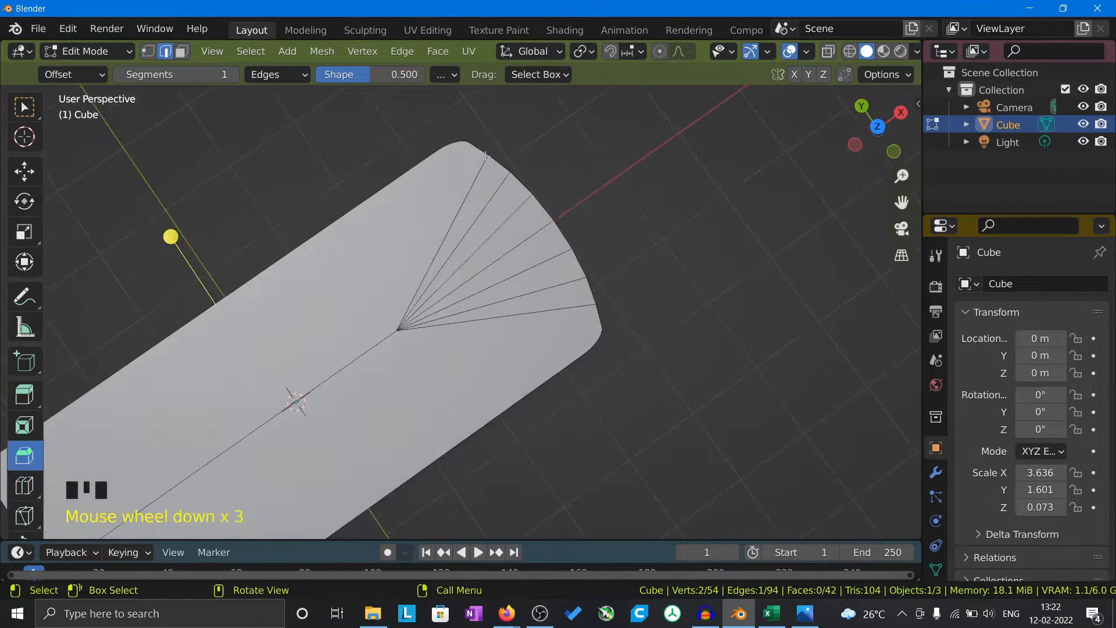
{"action": "middle_click_drag", "start_coordinate": [479, 291], "coordinate": [506, 262]}
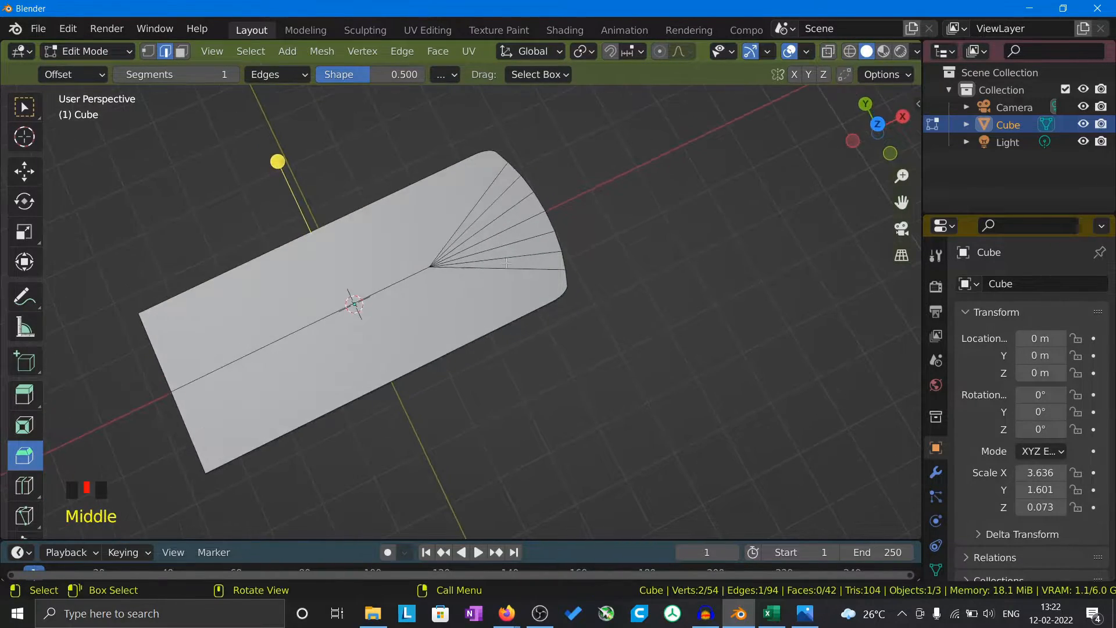
{"action": "key", "text": "grave"}
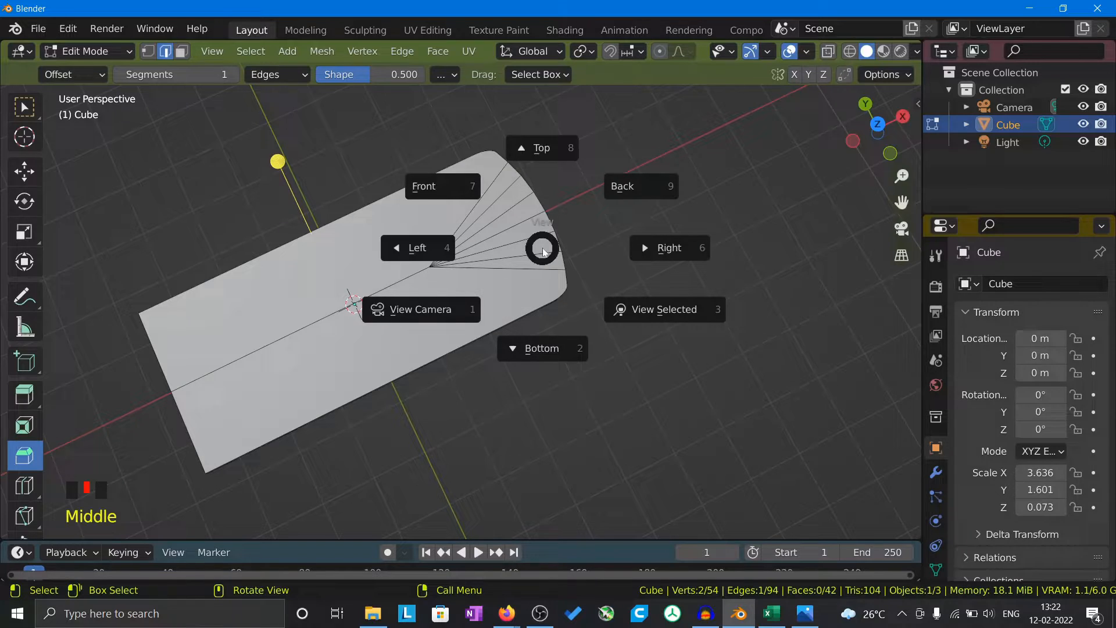
{"action": "left_click", "coordinate": [437, 183]}
{"action": "middle_click_drag", "start_coordinate": [513, 350], "coordinate": [566, 400]}
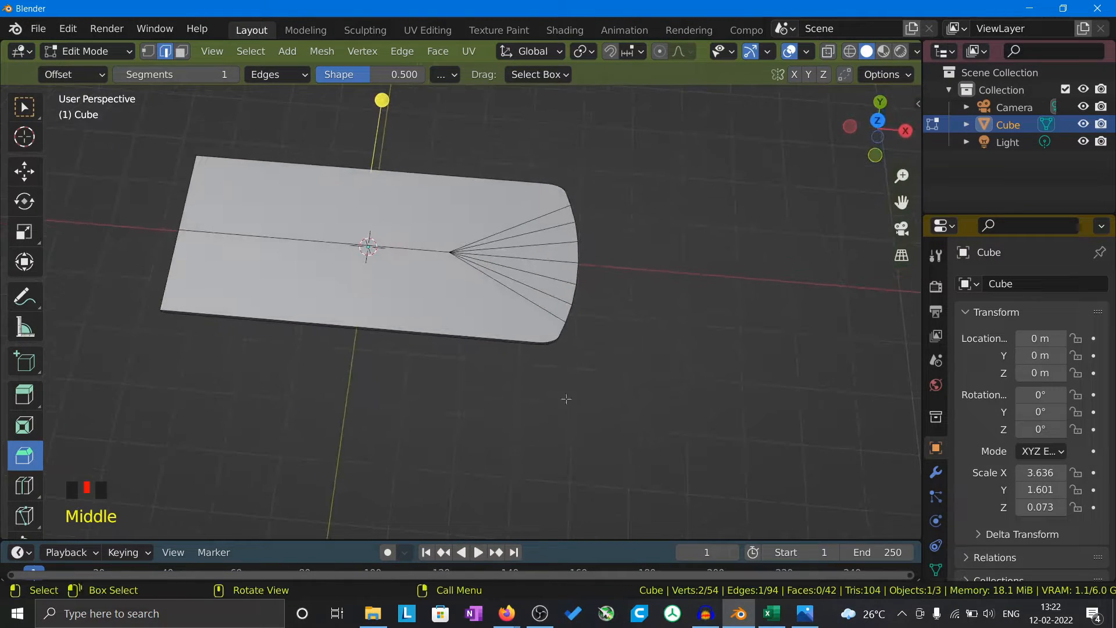
{"action": "scroll", "coordinate": [568, 399], "scroll_direction": "up", "scroll_amount": 1}
{"action": "scroll", "coordinate": [616, 312], "scroll_direction": "down", "scroll_amount": 3}
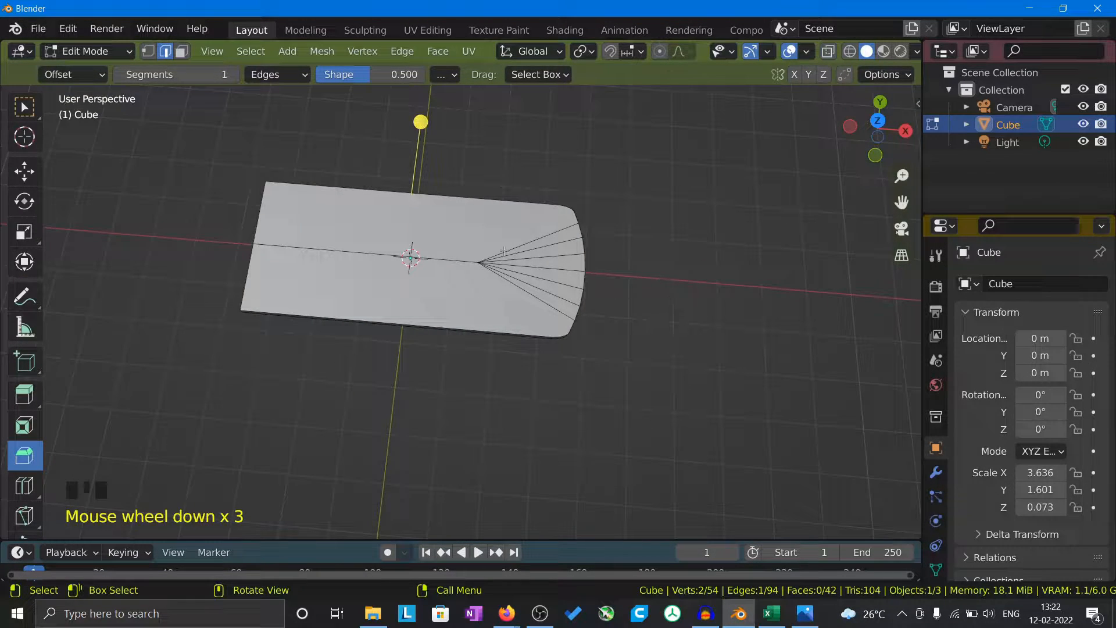
{"action": "left_click_drag", "start_coordinate": [564, 196], "coordinate": [606, 435]}
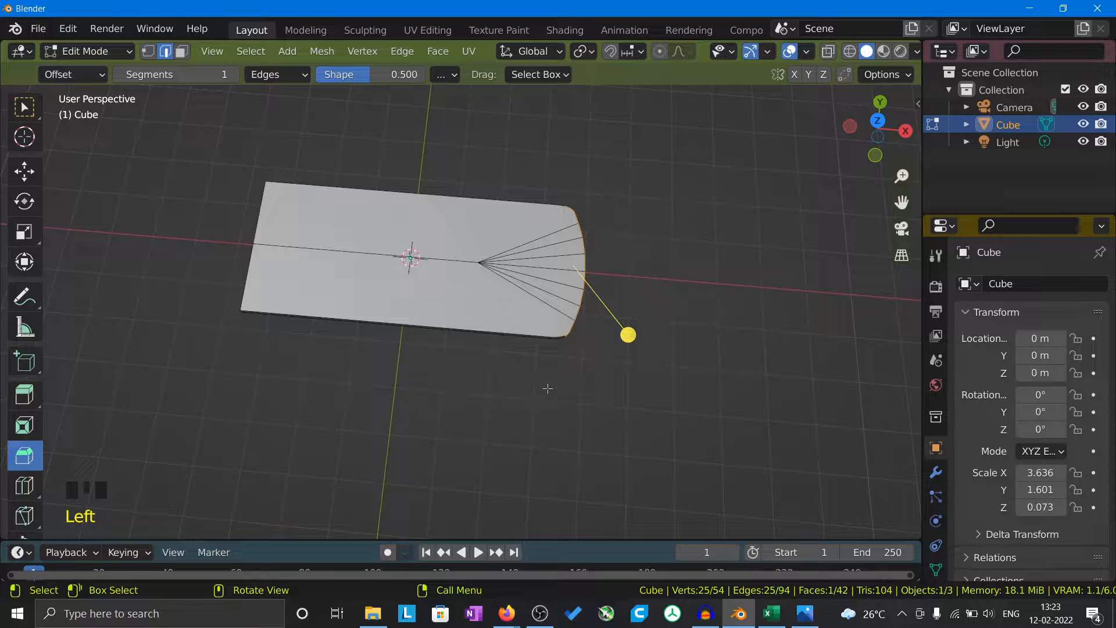
{"action": "left_click", "coordinate": [721, 363]}
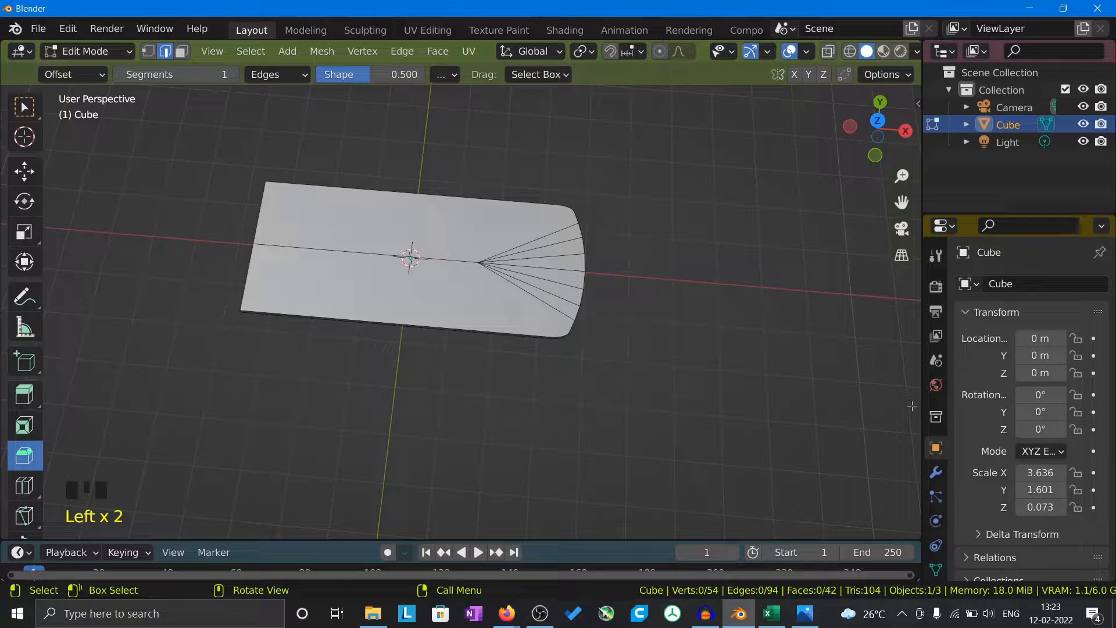
Add a Mirror modifier to the slab and inspect both of its ends.
{"action": "left_click", "coordinate": [939, 473]}
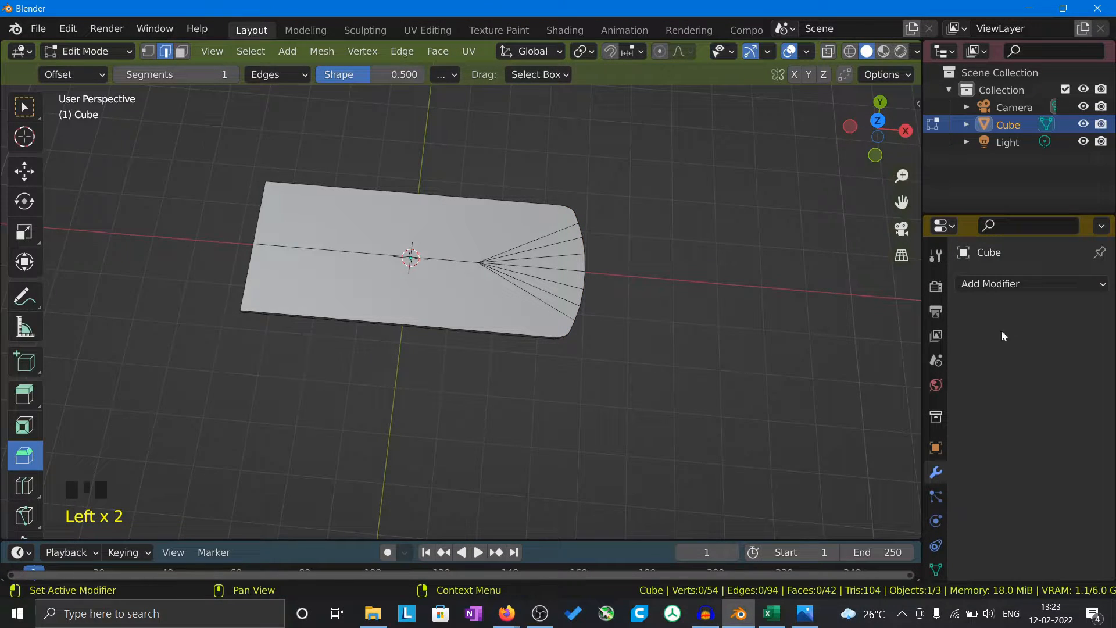
{"action": "left_click", "coordinate": [1018, 282]}
{"action": "left_click", "coordinate": [1011, 282]}
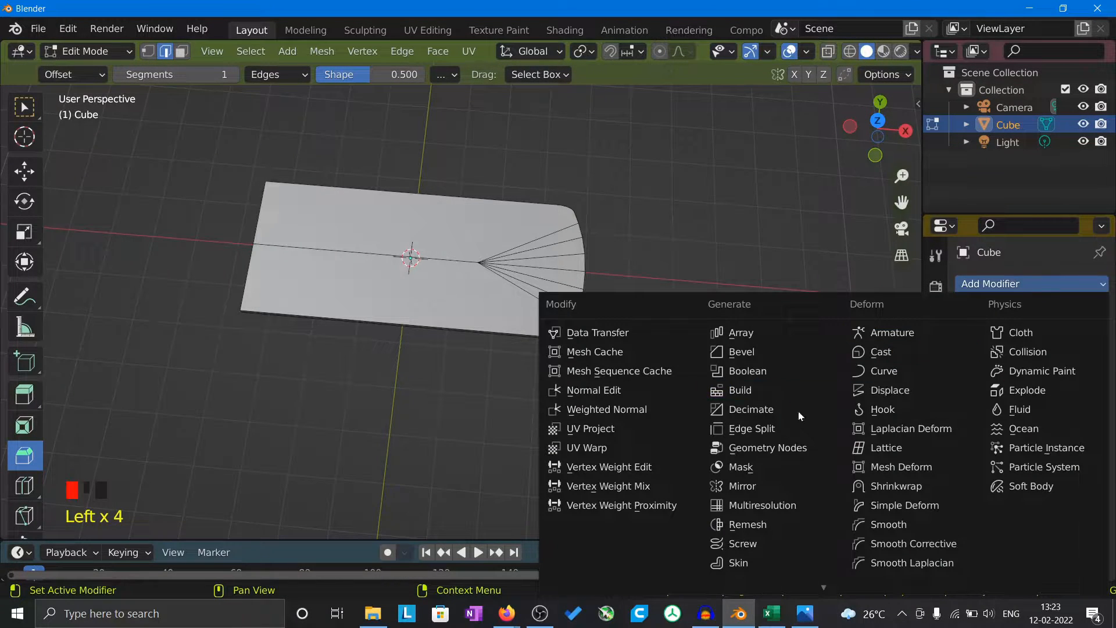
{"action": "left_click", "coordinate": [758, 485]}
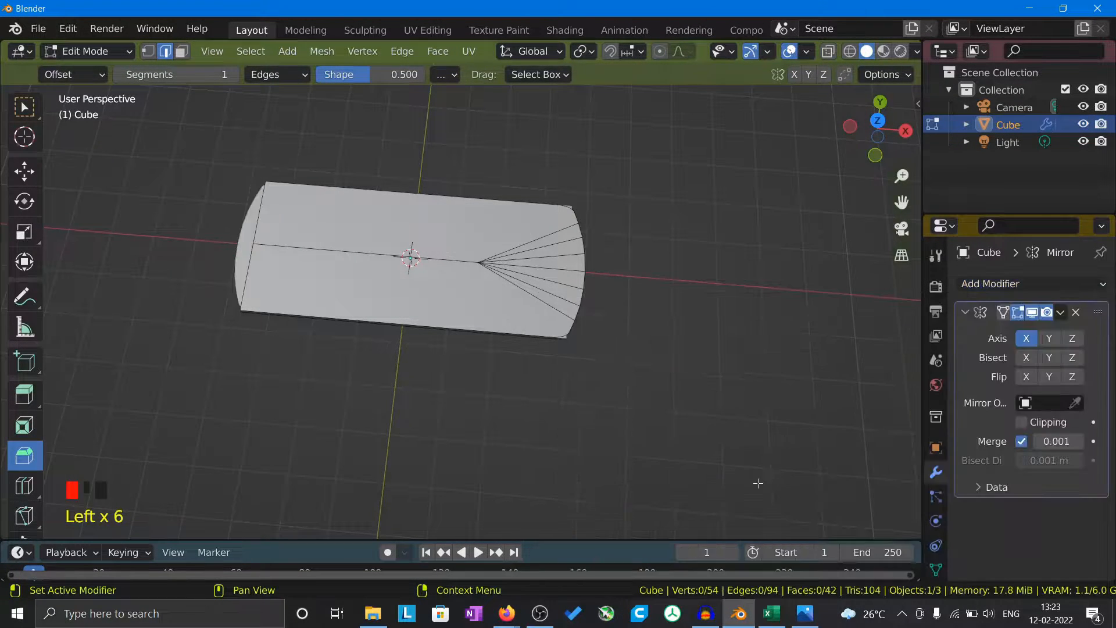
{"action": "middle_click_drag", "start_coordinate": [431, 356], "coordinate": [425, 333]}
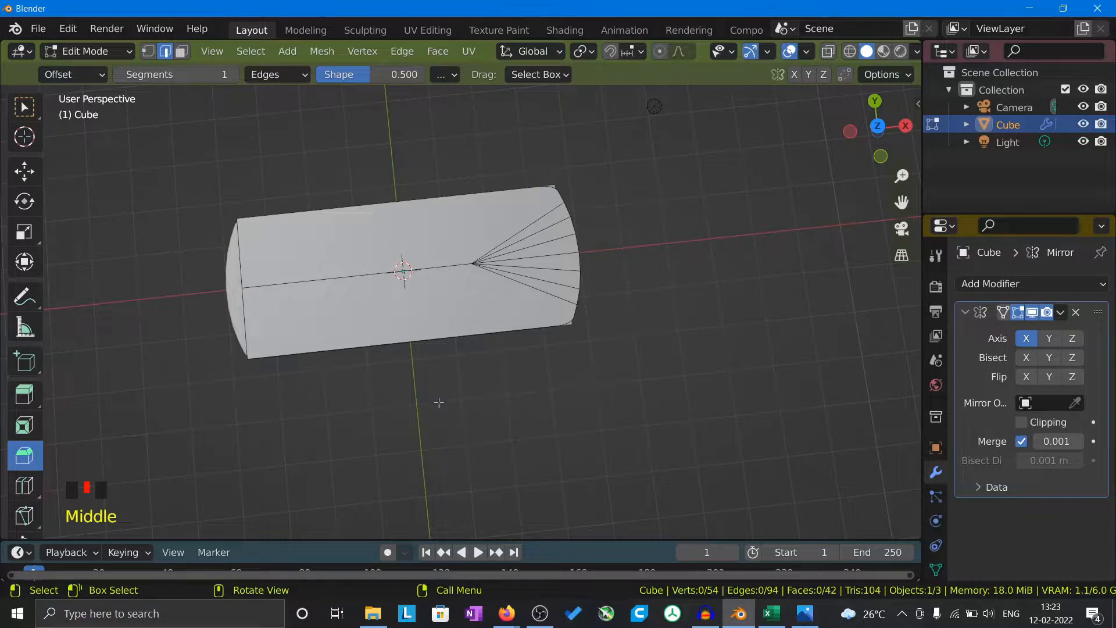
{"action": "middle_click_drag", "start_coordinate": [439, 402], "coordinate": [351, 355]}
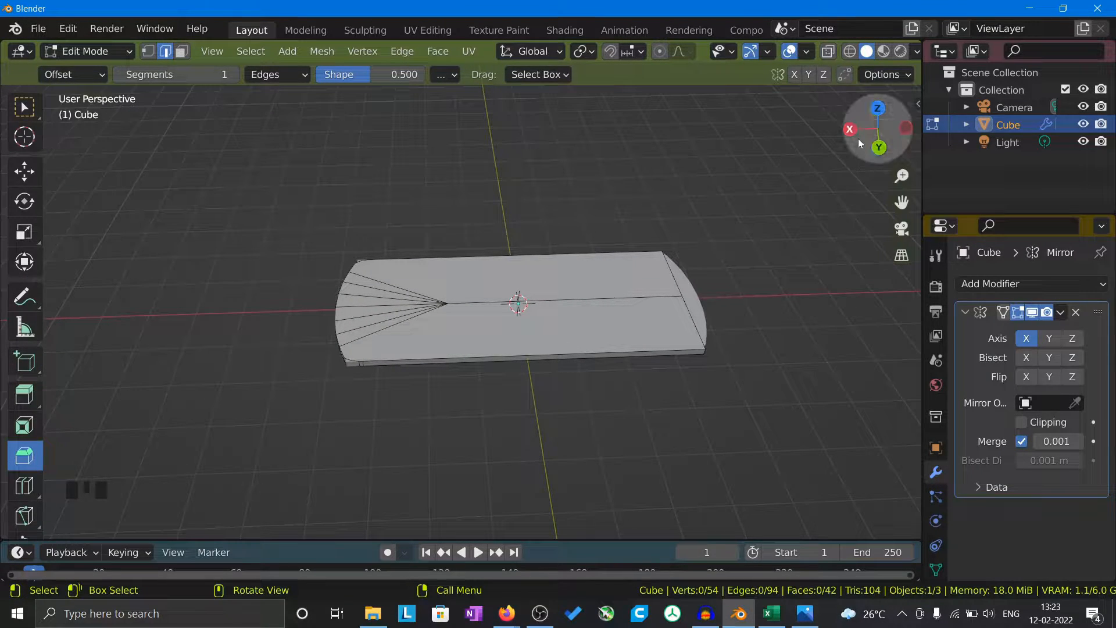
{"action": "middle_click_drag", "start_coordinate": [811, 314], "coordinate": [803, 423]}
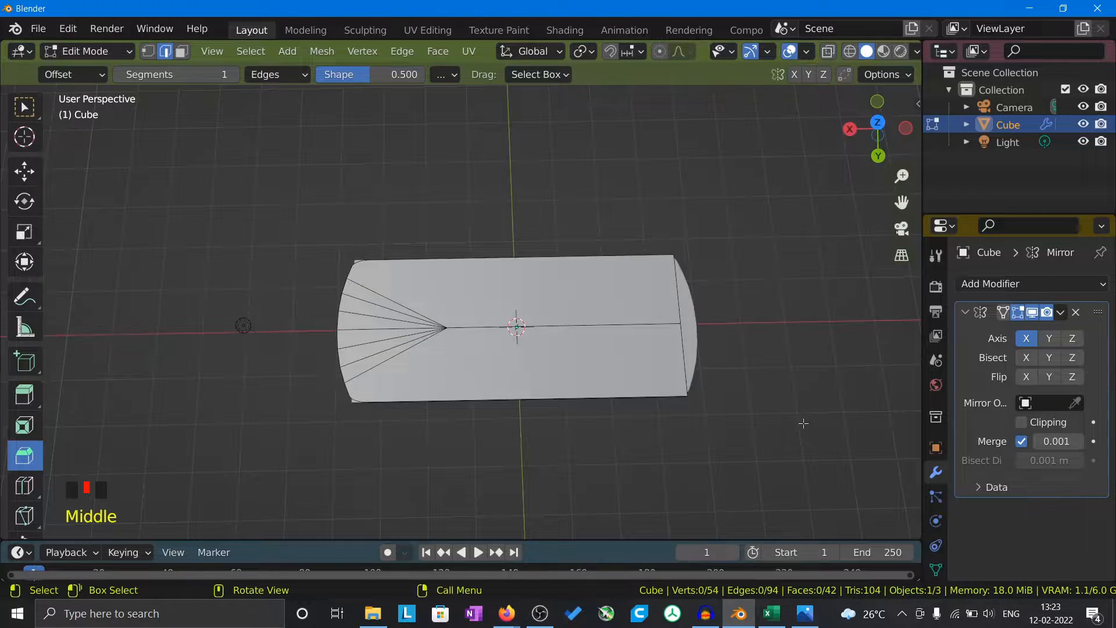
Compare the slab with the mirror's Y and X axes switched on and off, ending with mirroring on X only.
{"action": "left_click", "coordinate": [1049, 339]}
{"action": "left_click", "coordinate": [1028, 341]}
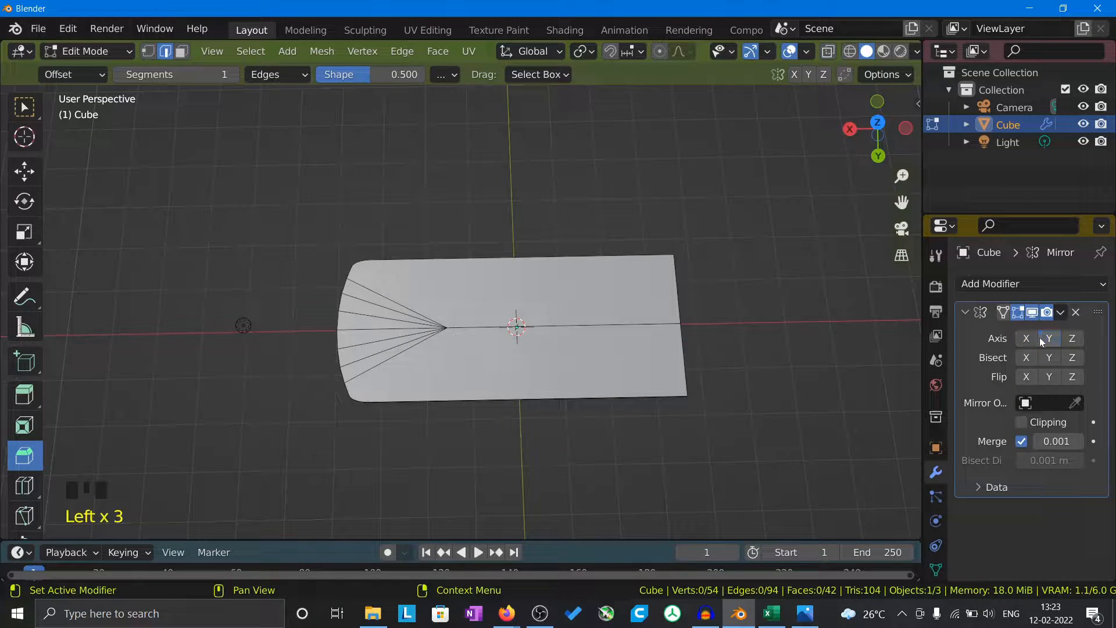
{"action": "left_click", "coordinate": [1026, 341]}
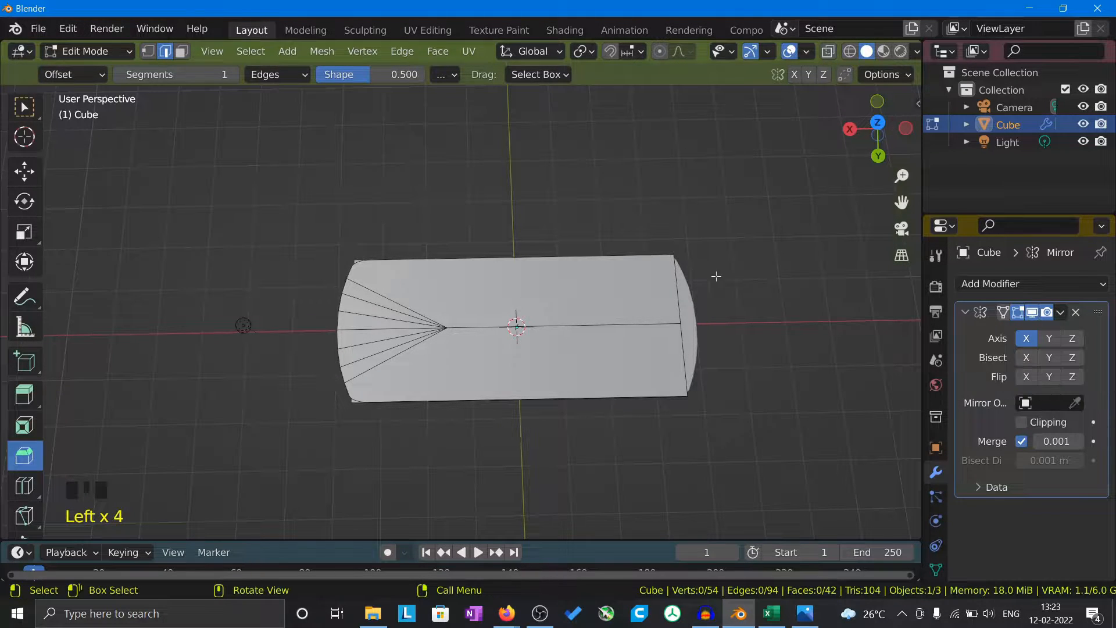
{"action": "scroll", "coordinate": [602, 255], "scroll_direction": "up", "scroll_amount": 8}
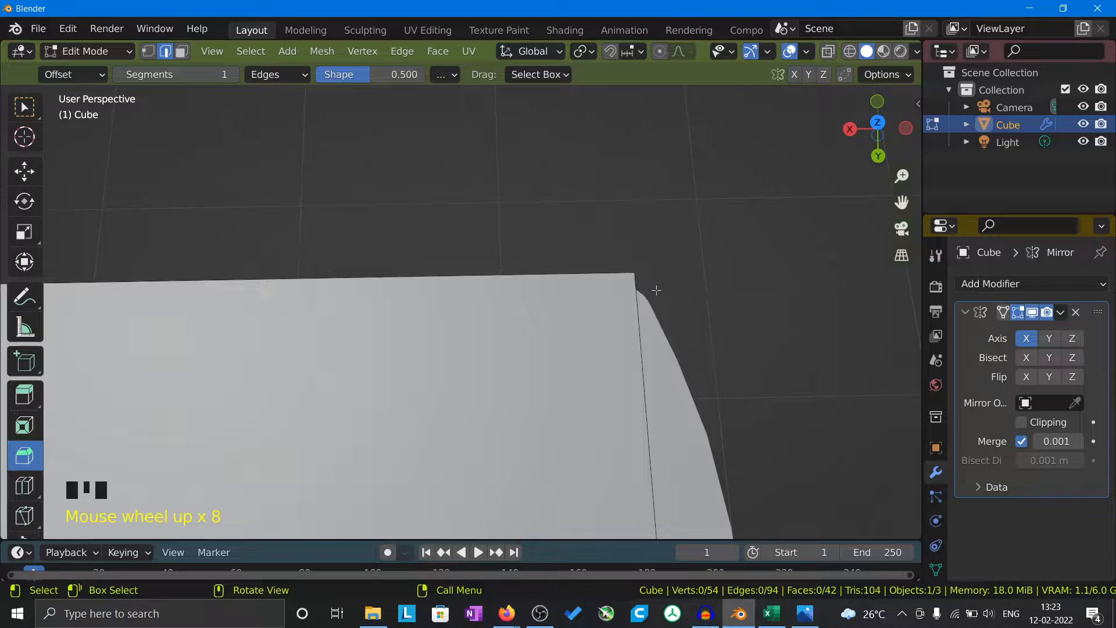
{"action": "scroll", "coordinate": [656, 290], "scroll_direction": "down", "scroll_amount": 8}
Try the mirror's Flip option on X, switch it back off, and enable Bisect on X with the X axis active.
{"action": "left_click", "coordinate": [1026, 376]}
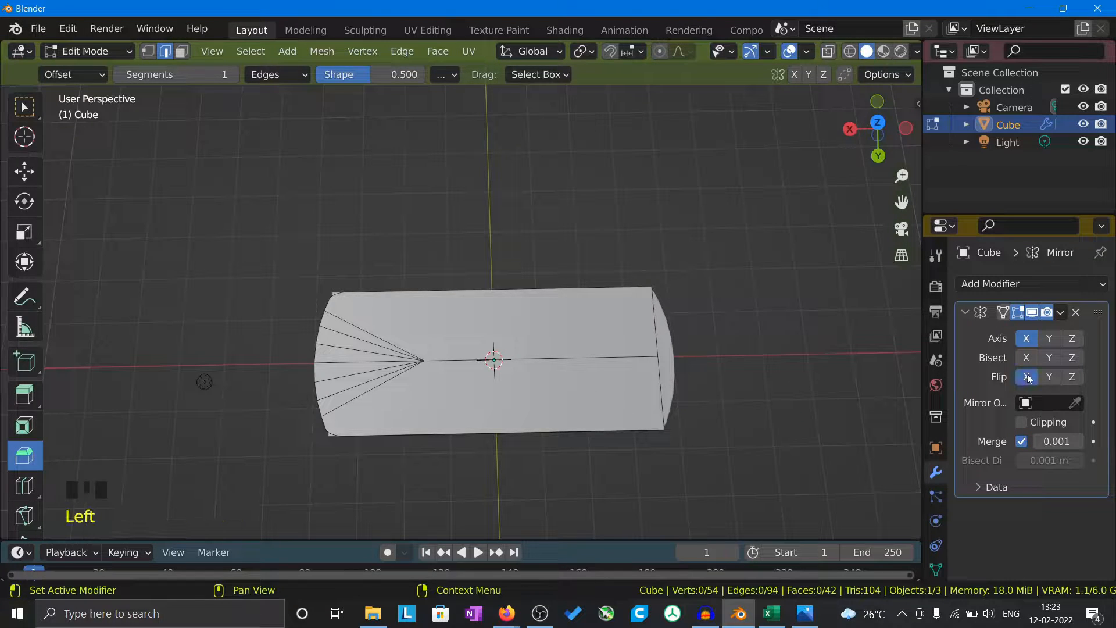
{"action": "scroll", "coordinate": [690, 279], "scroll_direction": "up", "scroll_amount": 3}
{"action": "scroll", "coordinate": [755, 324], "scroll_direction": "down", "scroll_amount": 3}
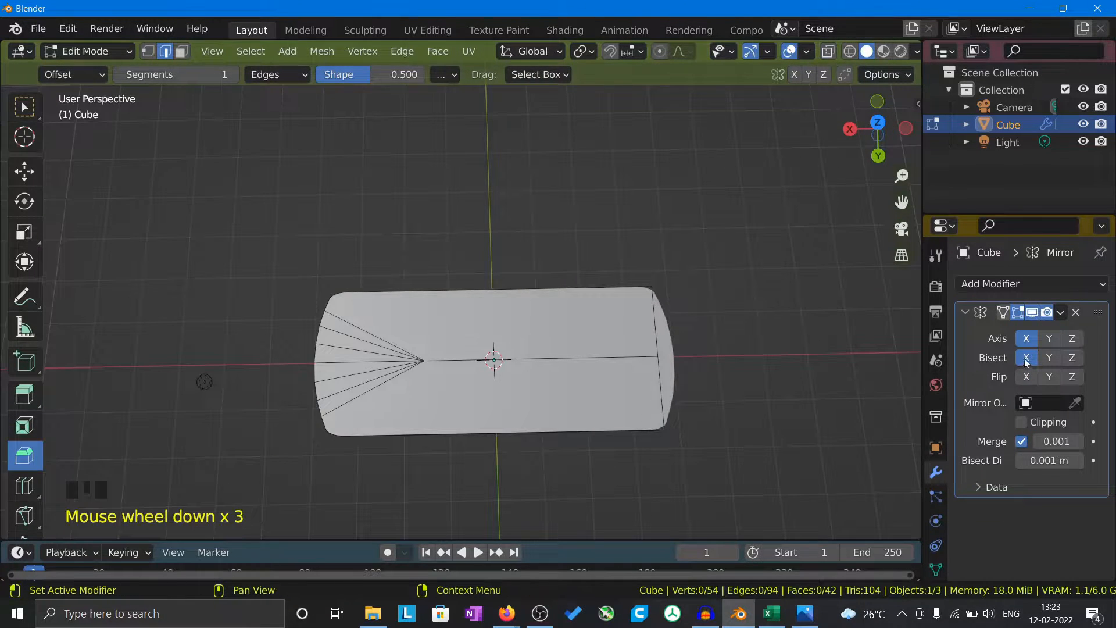
{"action": "left_click", "coordinate": [1027, 376]}
{"action": "left_click", "coordinate": [1026, 339]}
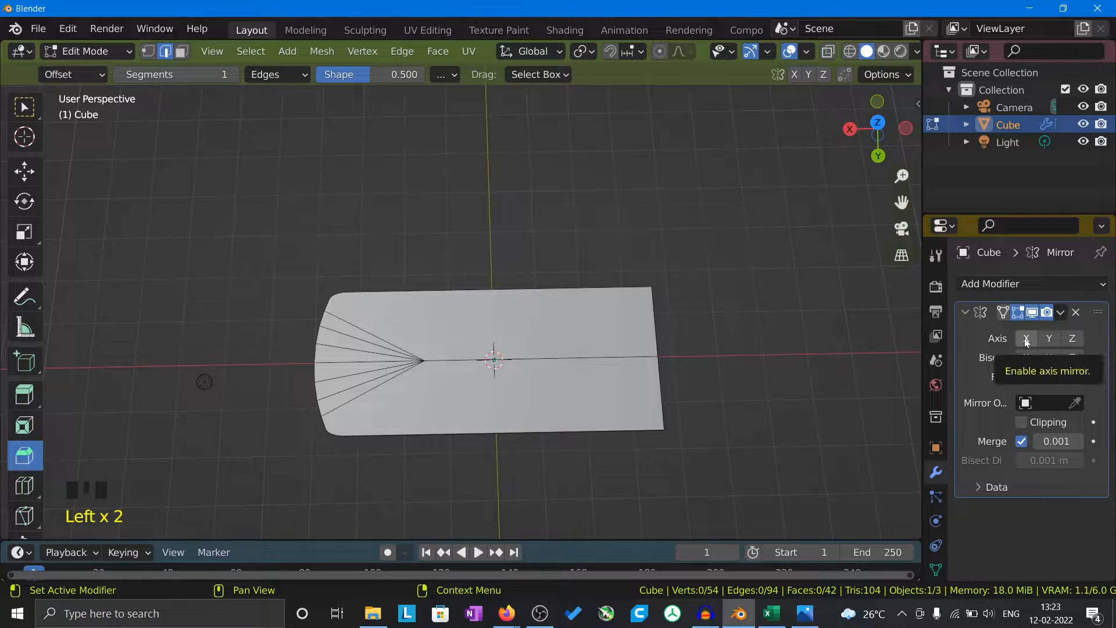
{"action": "left_click", "coordinate": [1026, 339]}
{"action": "left_click", "coordinate": [1024, 357]}
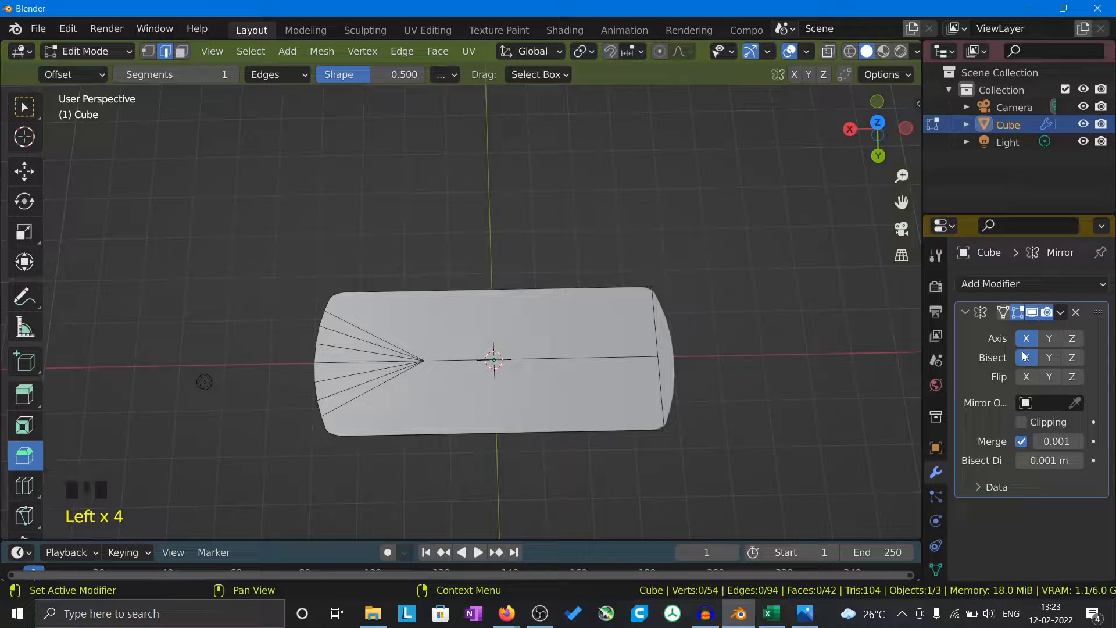
Compare the slab's mirrored corner up close with Bisect on X disabled and enabled, leaving Bisect and the X axis on.
{"action": "scroll", "coordinate": [581, 319], "scroll_direction": "up", "scroll_amount": 9}
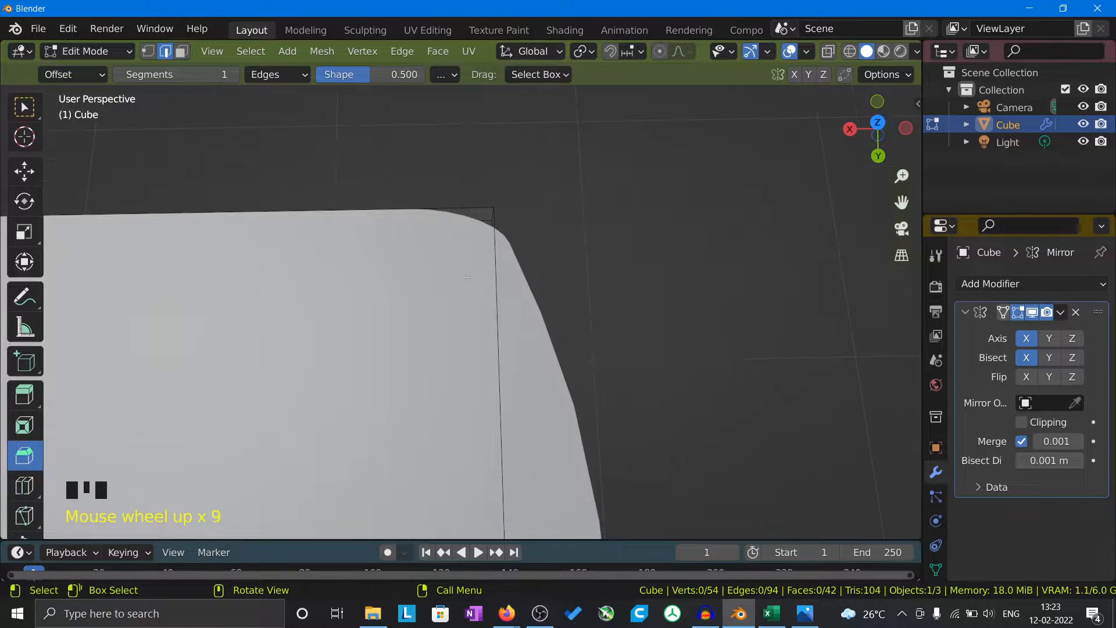
{"action": "left_click", "coordinate": [1026, 357]}
{"action": "left_click", "coordinate": [1027, 339]}
{"action": "left_click", "coordinate": [1027, 338]}
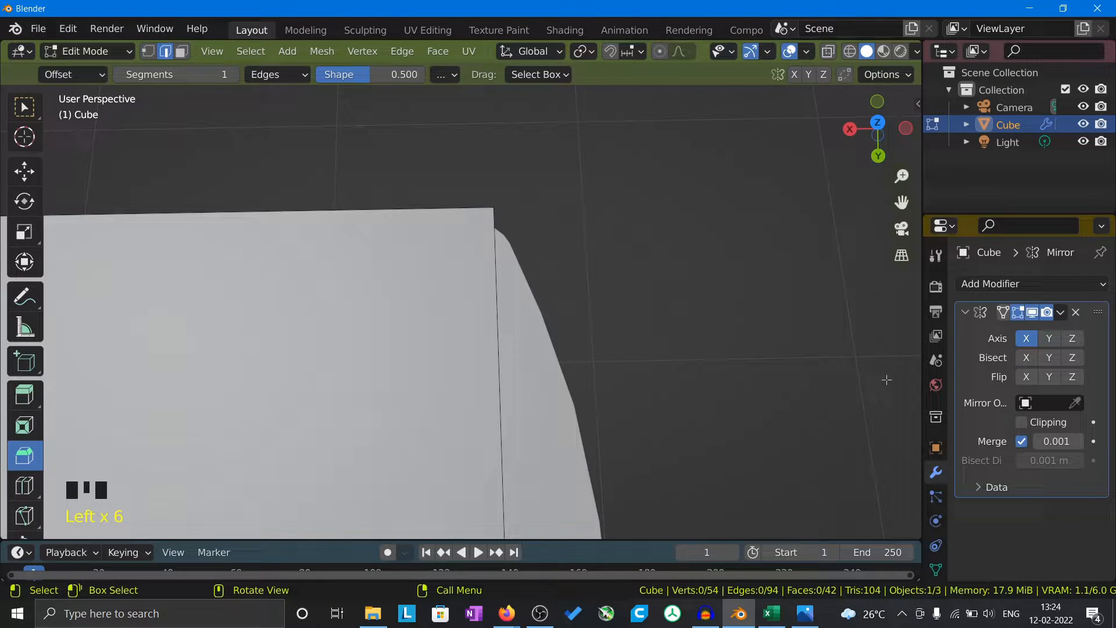
{"action": "left_click", "coordinate": [1026, 356]}
{"action": "scroll", "coordinate": [433, 216], "scroll_direction": "down", "scroll_amount": 5}
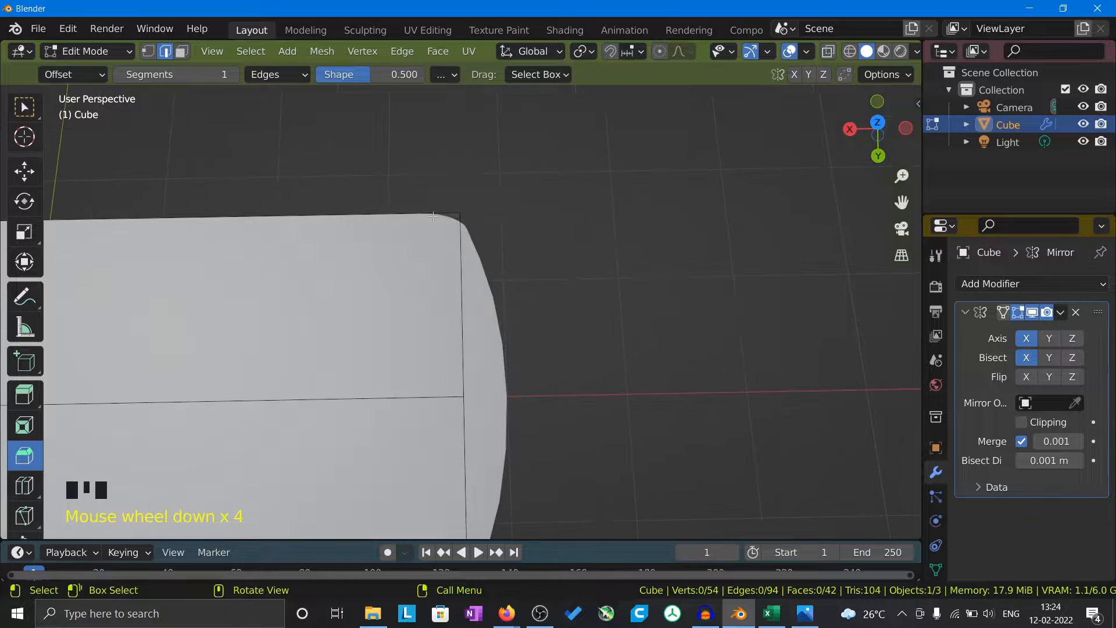
{"action": "scroll", "coordinate": [358, 320], "scroll_direction": "up", "scroll_amount": 4}
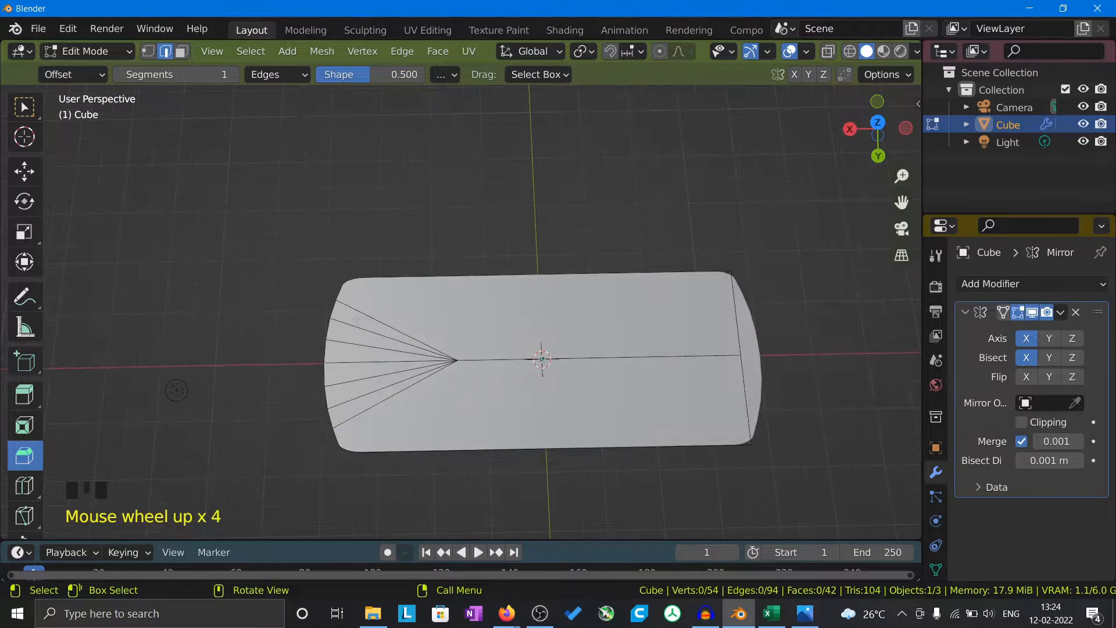
Inspect the mirrored slab's ends, leave Edit Mode, deselect the slab and view its rounded end from the side.
{"action": "scroll", "coordinate": [767, 320], "scroll_direction": "up", "scroll_amount": 3}
{"action": "middle_click_drag", "start_coordinate": [767, 319], "coordinate": [717, 200]}
{"action": "scroll", "coordinate": [709, 301], "scroll_direction": "down", "scroll_amount": 5}
{"action": "scroll", "coordinate": [747, 326], "scroll_direction": "up", "scroll_amount": 3}
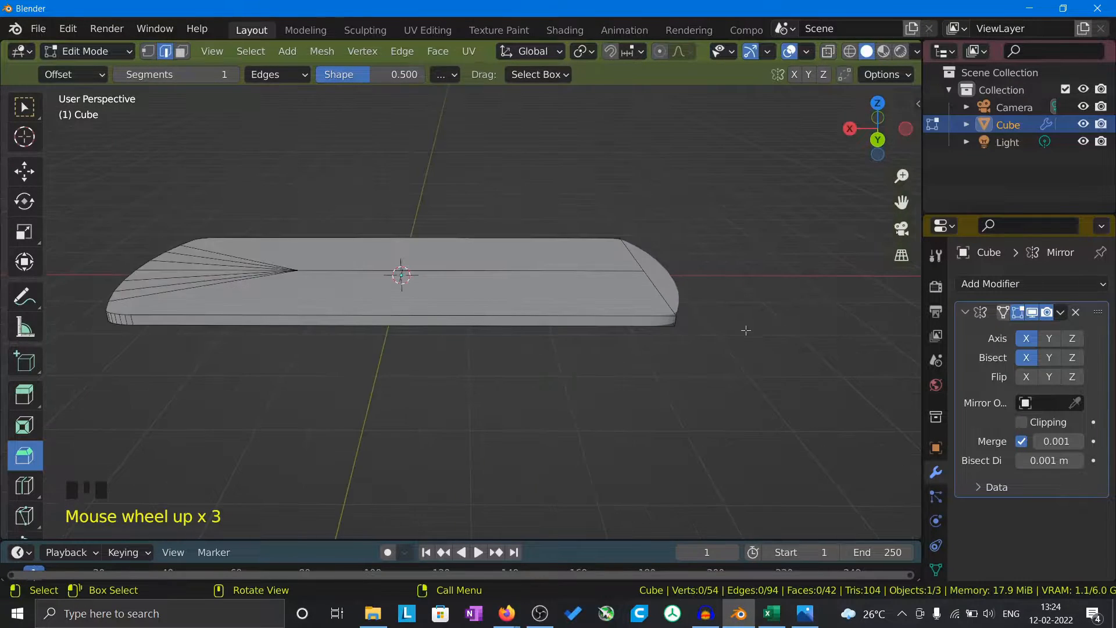
{"action": "scroll", "coordinate": [746, 335], "scroll_direction": "down", "scroll_amount": 2}
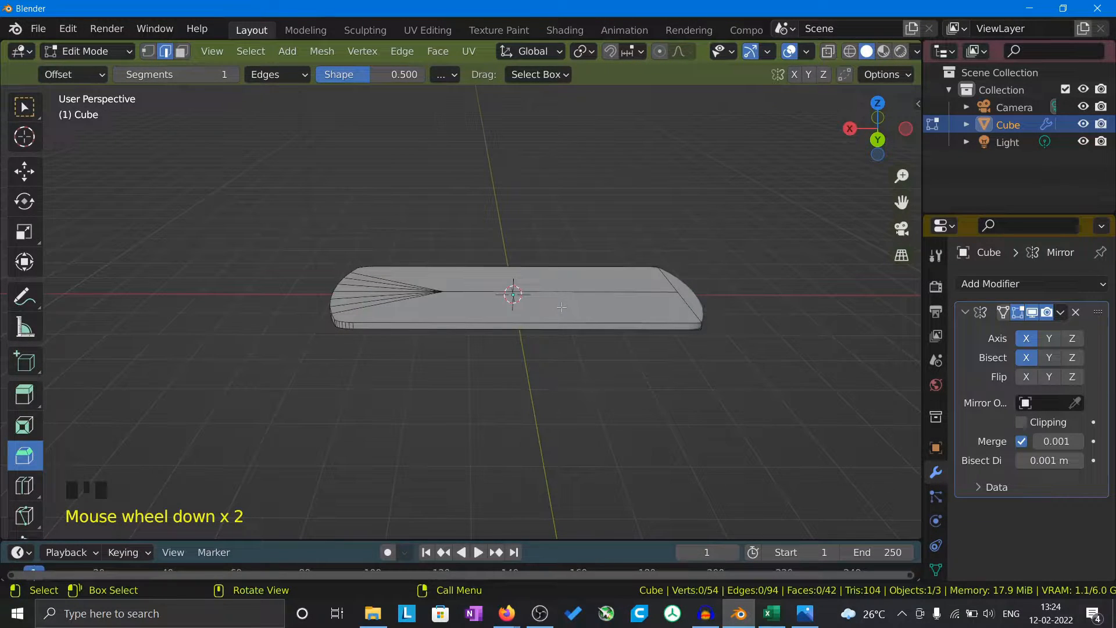
{"action": "key", "text": "Tab"}
{"action": "left_click", "coordinate": [503, 361]}
{"action": "middle_click_drag", "start_coordinate": [504, 360], "coordinate": [689, 319]}
{"action": "scroll", "coordinate": [417, 255], "scroll_direction": "up", "scroll_amount": 5}
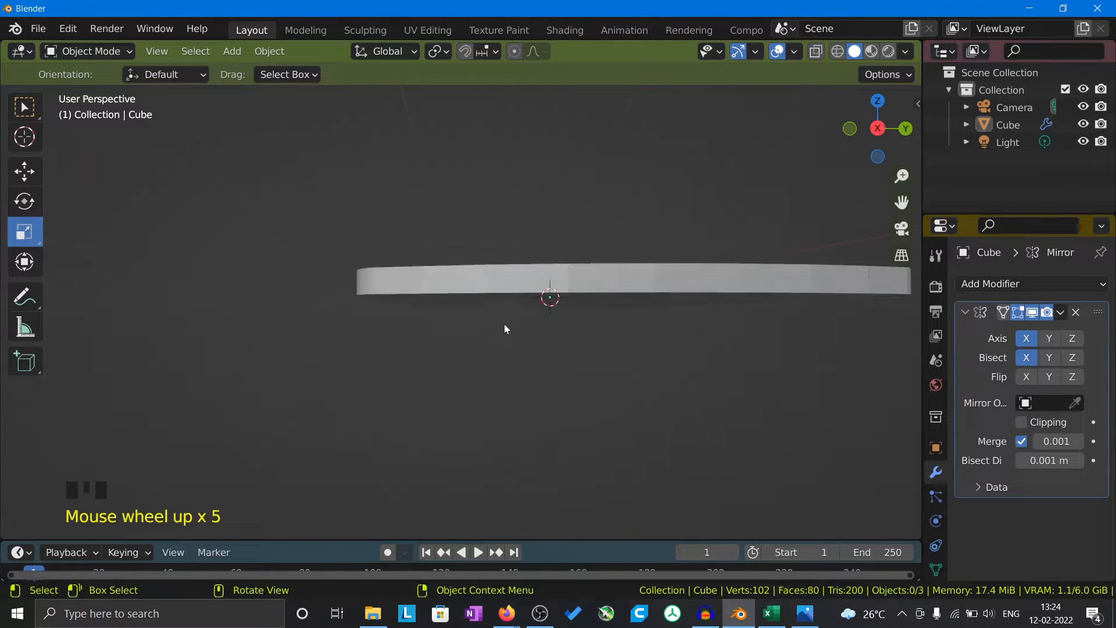
Apply Shade Smooth to the slab and deselect it.
{"action": "middle_click_drag", "start_coordinate": [621, 281], "coordinate": [605, 332]}
{"action": "scroll", "coordinate": [604, 332], "scroll_direction": "down", "scroll_amount": 3}
{"action": "left_click", "coordinate": [588, 330]}
{"action": "right_click", "coordinate": [588, 328]}
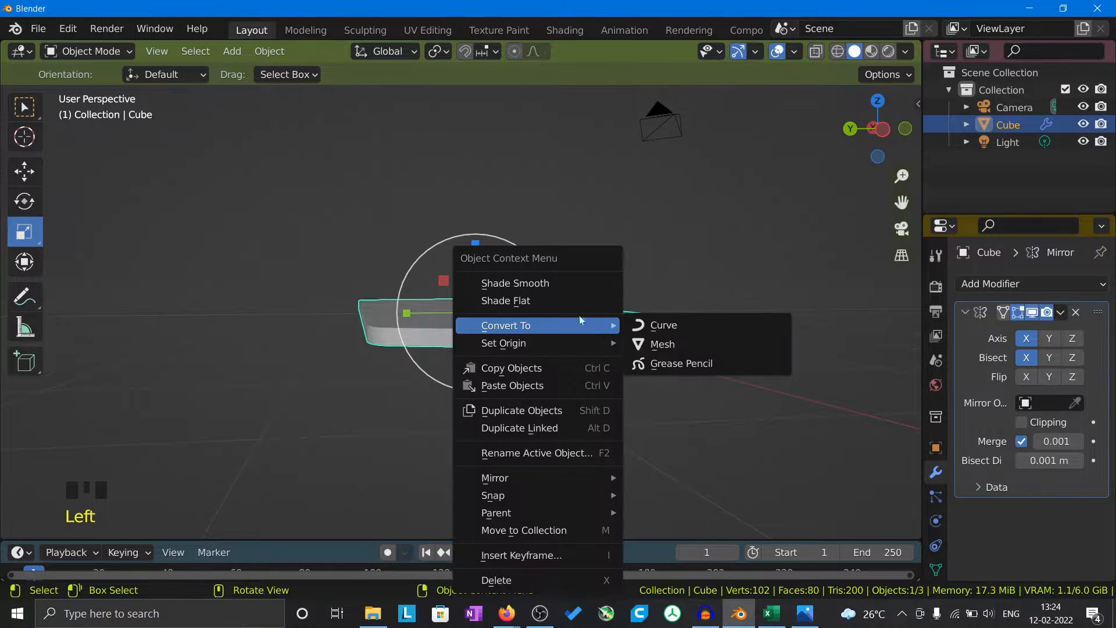
{"action": "left_click", "coordinate": [556, 406]}
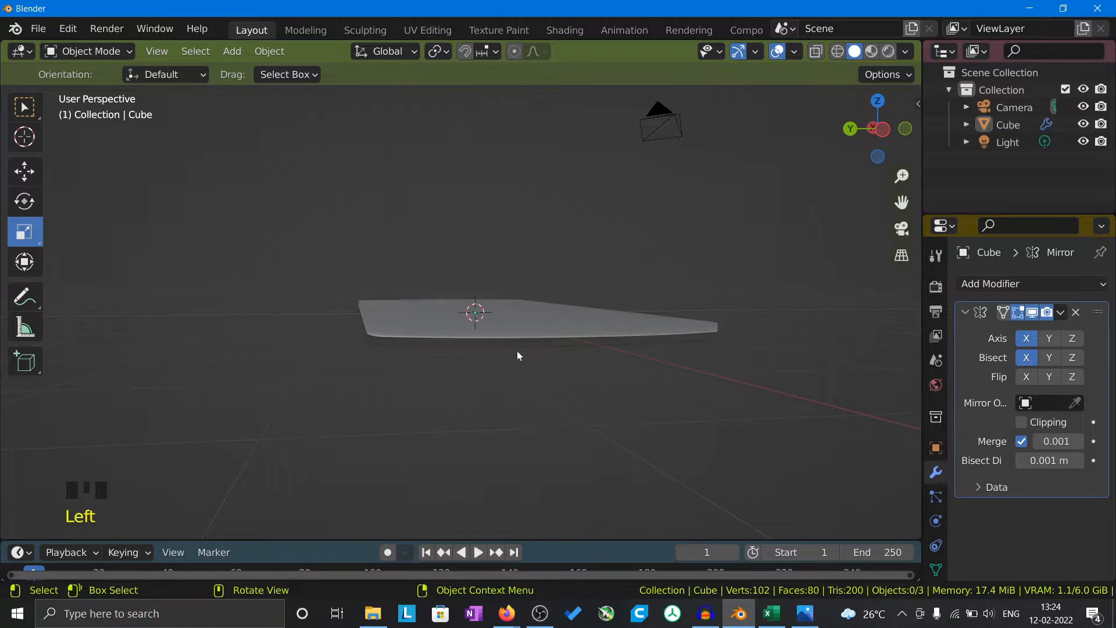
Examine the smooth shading along the slab's rim and rounded corners from several angles.
{"action": "scroll", "coordinate": [506, 348], "scroll_direction": "up", "scroll_amount": 4}
{"action": "middle_click_drag", "start_coordinate": [507, 348], "coordinate": [831, 353]}
{"action": "scroll", "coordinate": [557, 319], "scroll_direction": "up", "scroll_amount": 4}
{"action": "scroll", "coordinate": [547, 316], "scroll_direction": "down", "scroll_amount": 1}
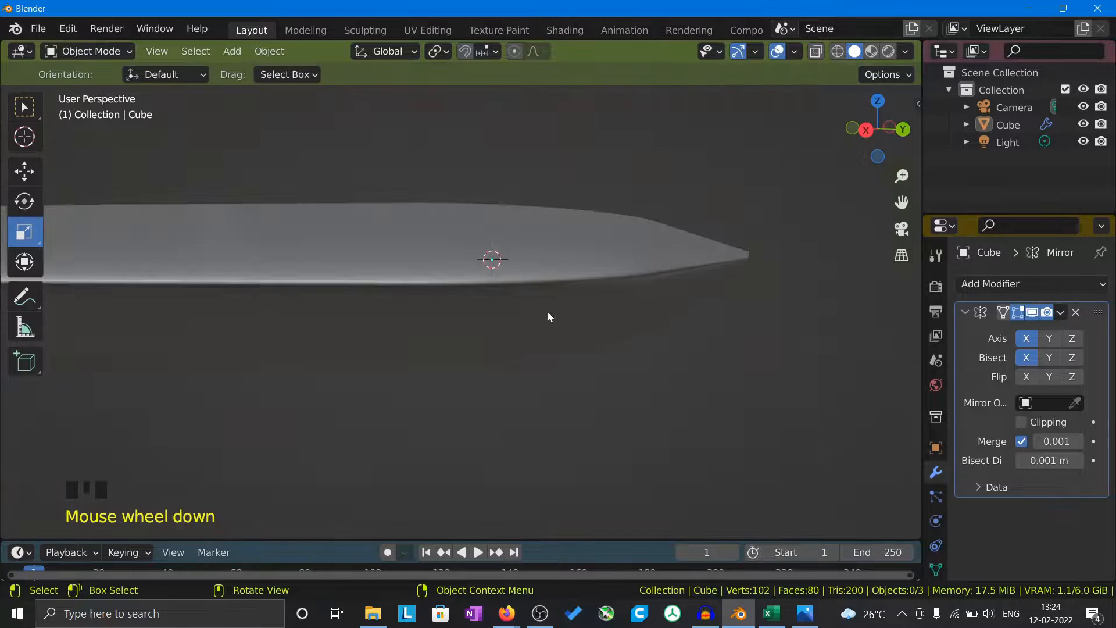
{"action": "mouse_move", "coordinate": [547, 316]}
{"action": "middle_mouse_down"}
{"action": "mouse_move", "coordinate": [531, 306]}
{"action": "mouse_move", "coordinate": [547, 325]}
{"action": "mouse_move", "coordinate": [620, 326]}
{"action": "mouse_move", "coordinate": [538, 323]}
{"action": "middle_mouse_up"}
{"action": "scroll", "coordinate": [539, 324], "scroll_direction": "down", "scroll_amount": 2}
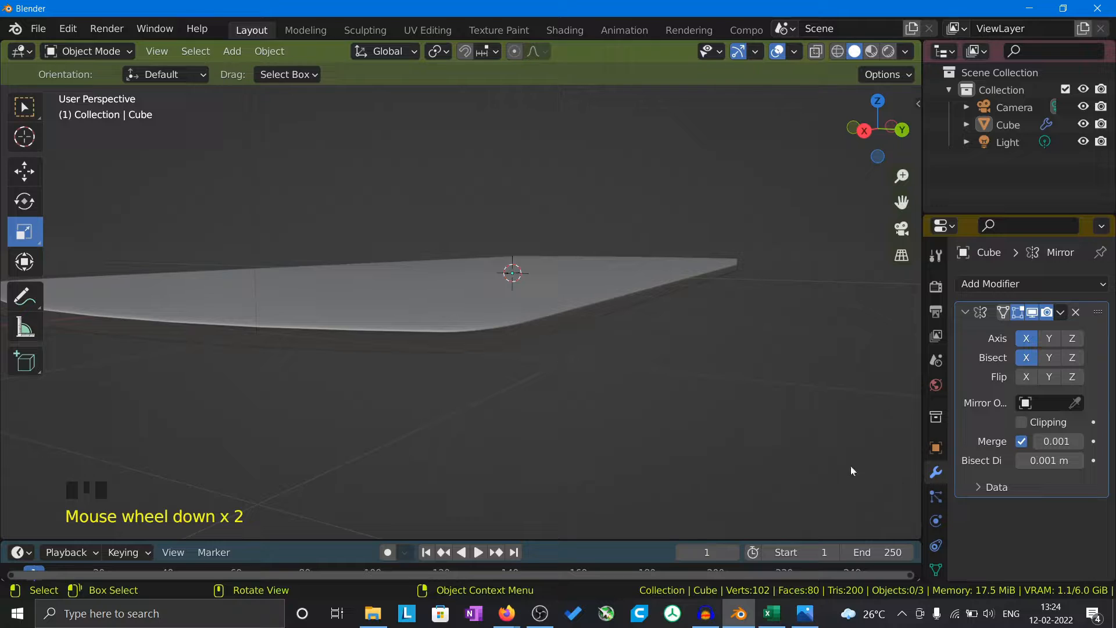
Compare the slab's shading with Auto Smooth off and on in its mesh normals settings, leaving Auto Smooth enabled.
{"action": "scroll", "coordinate": [937, 538], "scroll_direction": "down", "scroll_amount": 2}
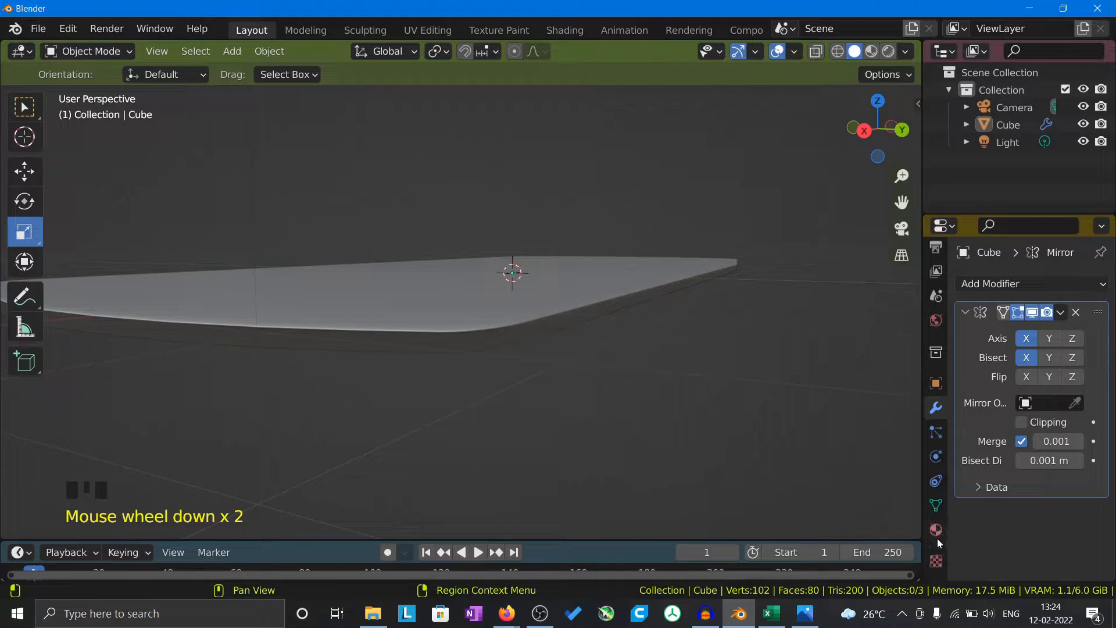
{"action": "left_click", "coordinate": [937, 507]}
{"action": "scroll", "coordinate": [967, 503], "scroll_direction": "down", "scroll_amount": 5}
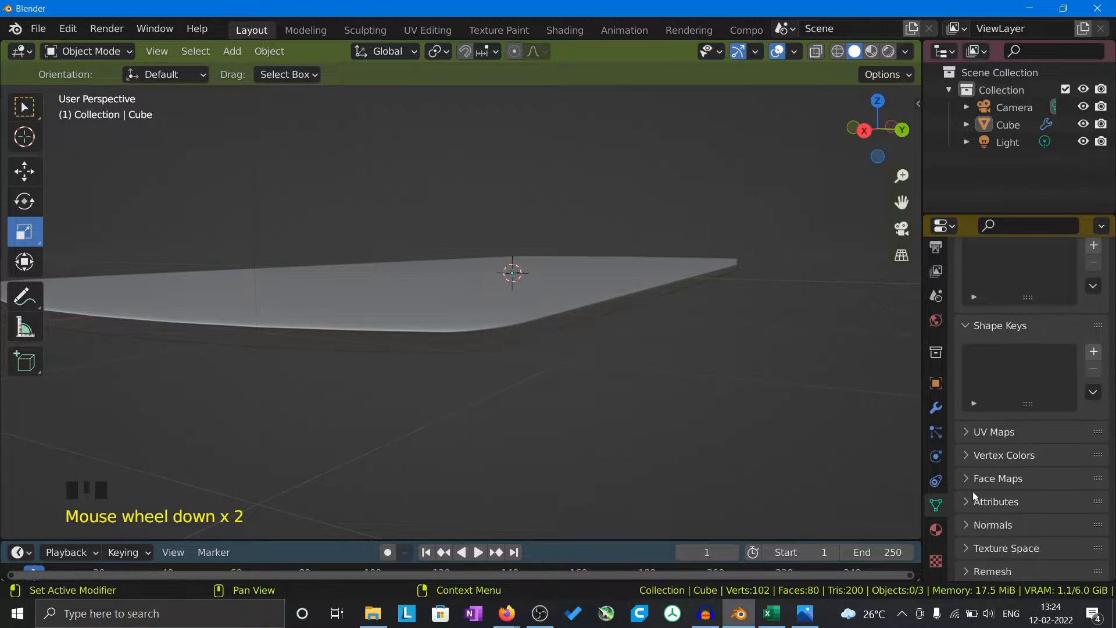
{"action": "left_click", "coordinate": [967, 476]}
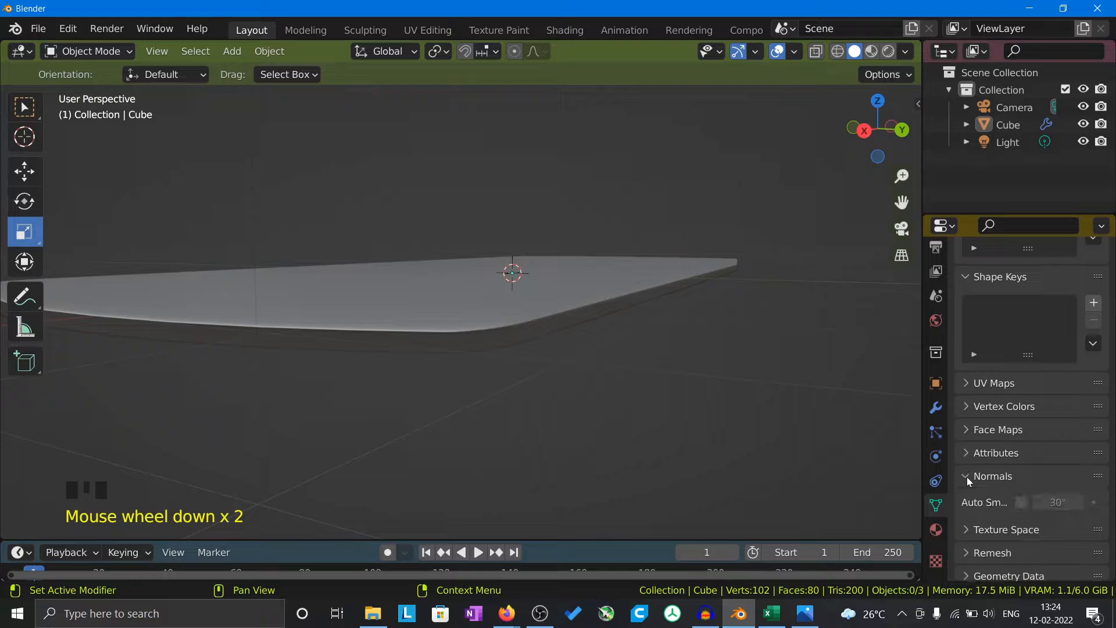
{"action": "left_click", "coordinate": [1019, 503]}
{"action": "left_click", "coordinate": [1021, 504]}
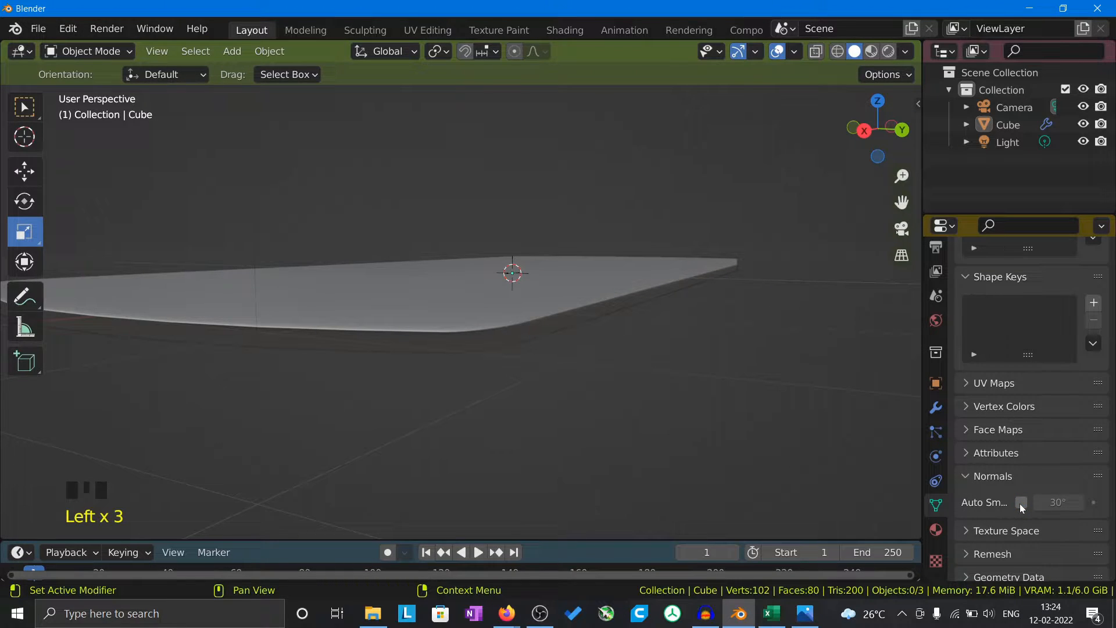
{"action": "left_click", "coordinate": [1020, 503]}
{"action": "left_click", "coordinate": [1021, 503]}
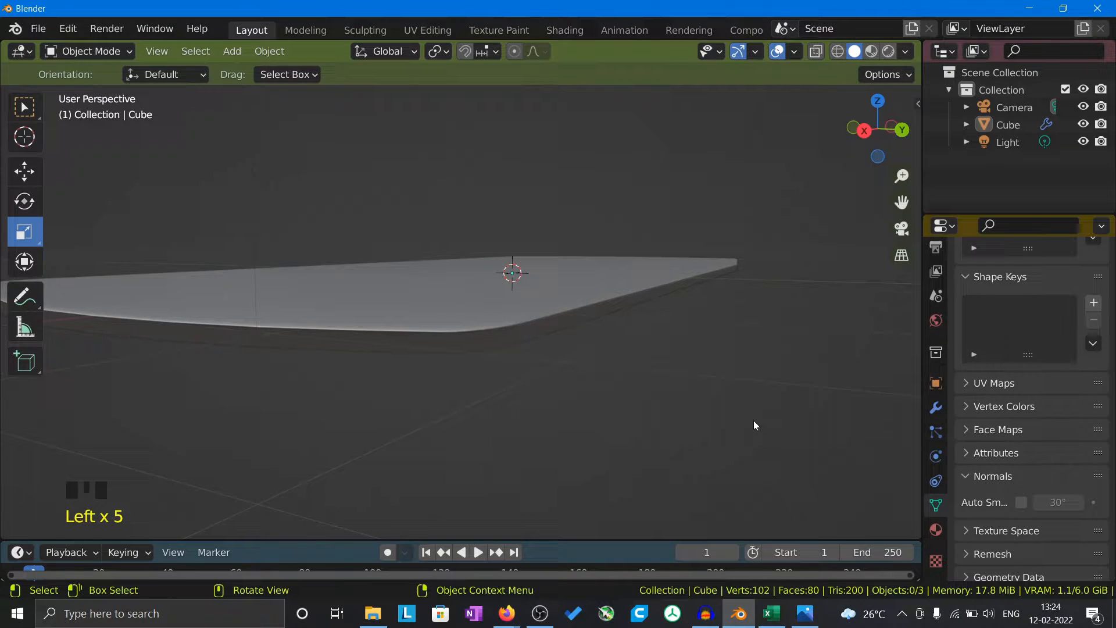
{"action": "left_click", "coordinate": [1021, 503]}
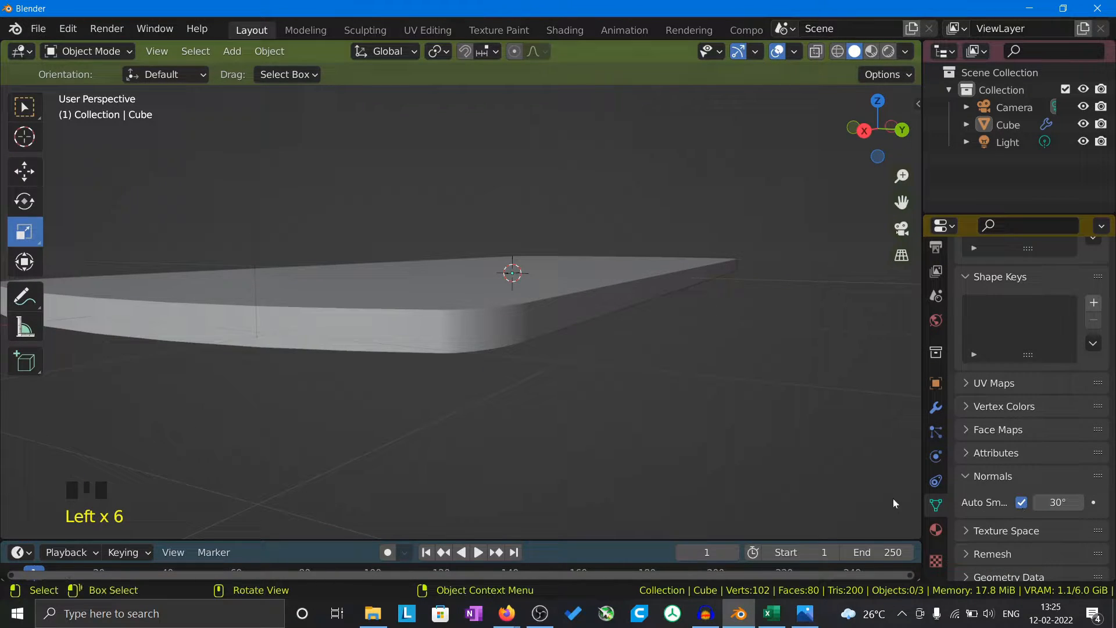
Check the auto-smoothed slab's long side, underside and top face.
{"action": "middle_click_drag", "start_coordinate": [726, 459], "coordinate": [597, 394]}
{"action": "scroll", "coordinate": [314, 427], "scroll_direction": "down", "scroll_amount": 3}
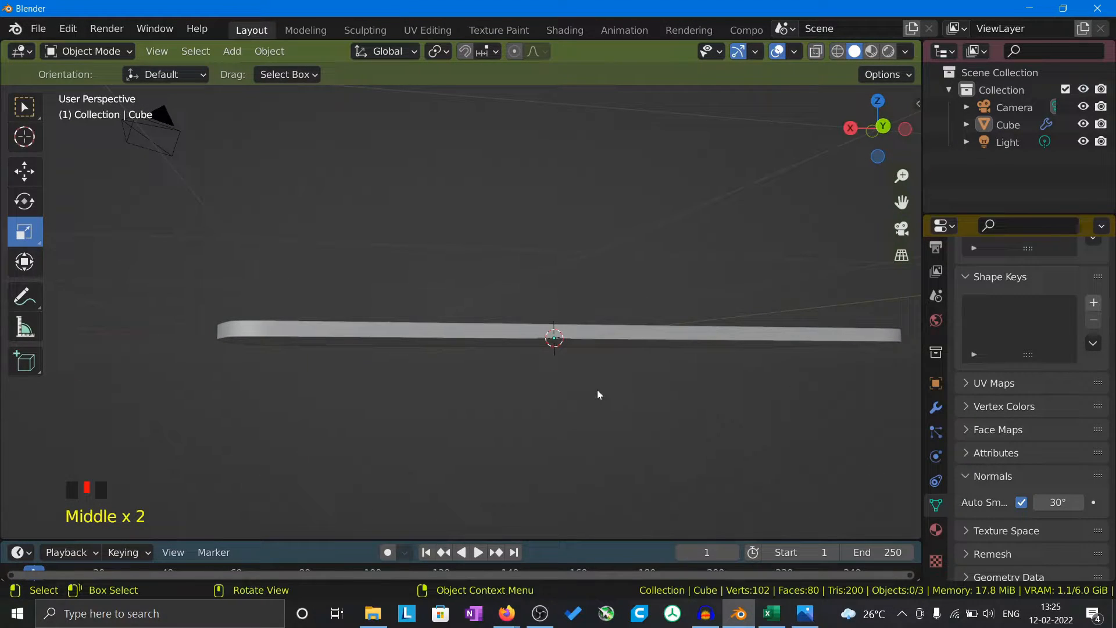
{"action": "middle_click_drag", "start_coordinate": [665, 430], "coordinate": [542, 149]}
{"action": "left_click", "coordinate": [542, 149]}
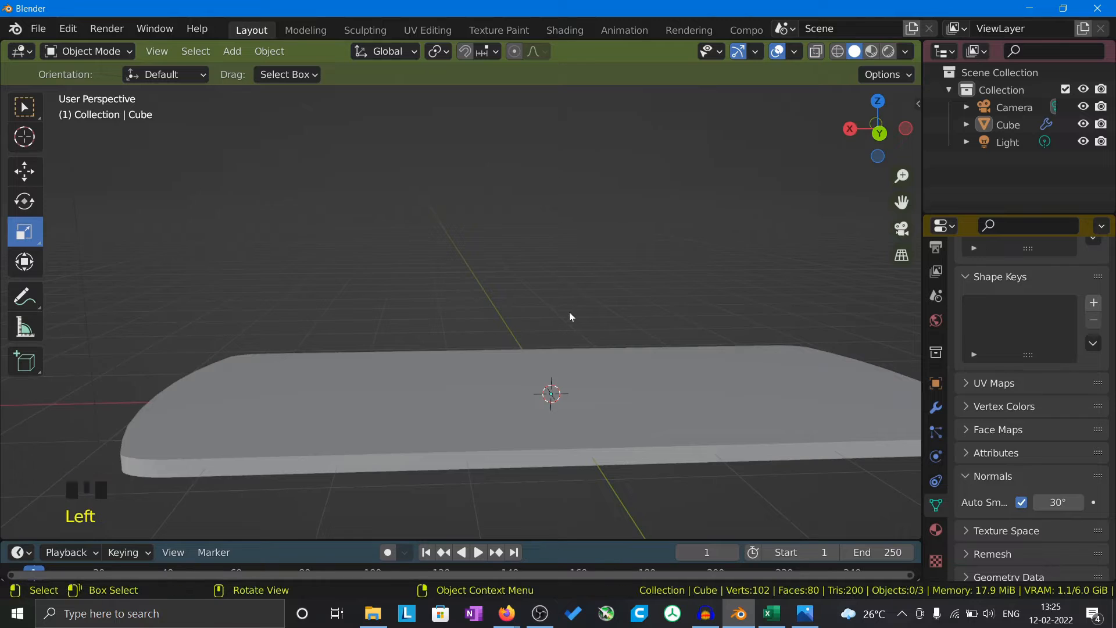
{"action": "scroll", "coordinate": [565, 314], "scroll_direction": "down", "scroll_amount": 2}
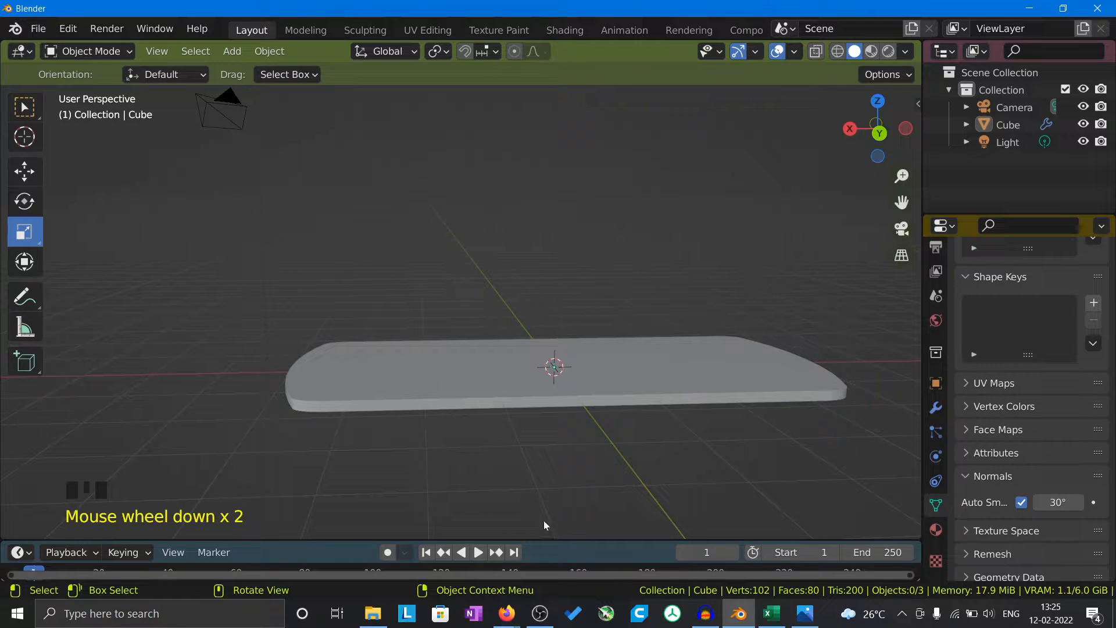
Switch to Firefox to study the white flower vase photo on Pixabay, and return to Blender.
{"action": "mouse_move", "coordinate": [507, 613]}
{"action": "left_click", "coordinate": [620, 577]}
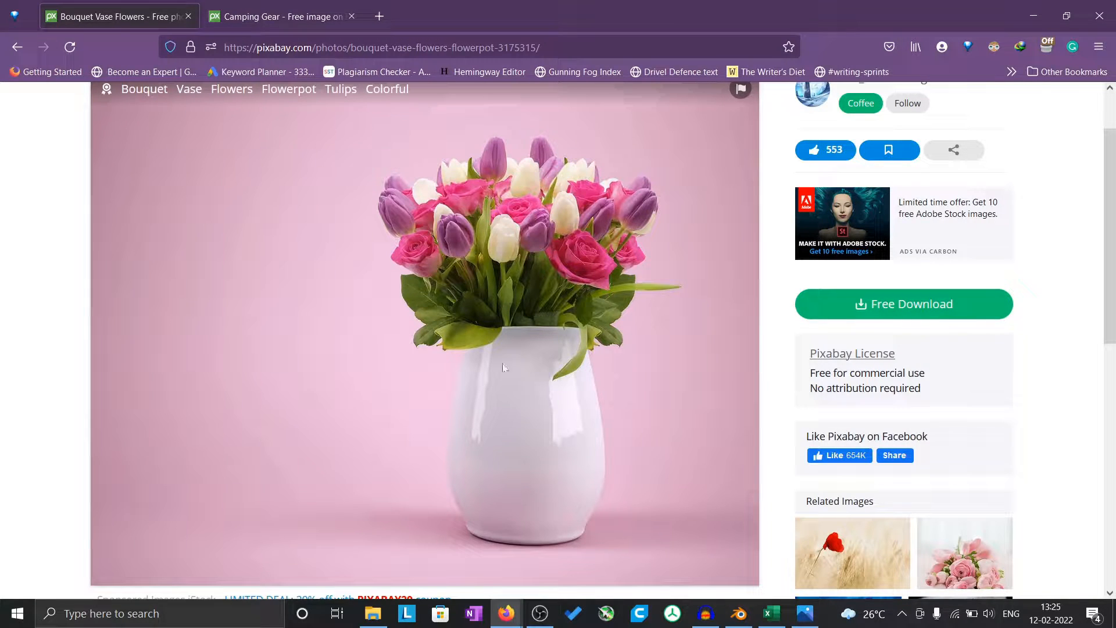
{"action": "key", "text": "alt+Tab"}
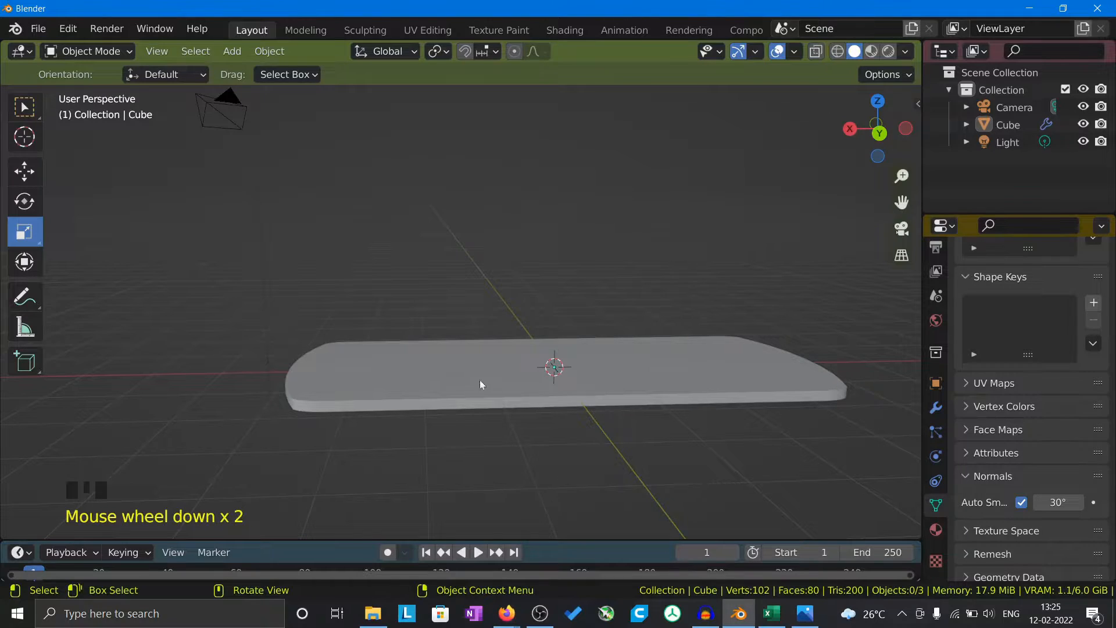
Add a cylinder mesh at the slab's centre and raise it about 1.11 m along Z.
{"action": "key", "text": "shift+a"}
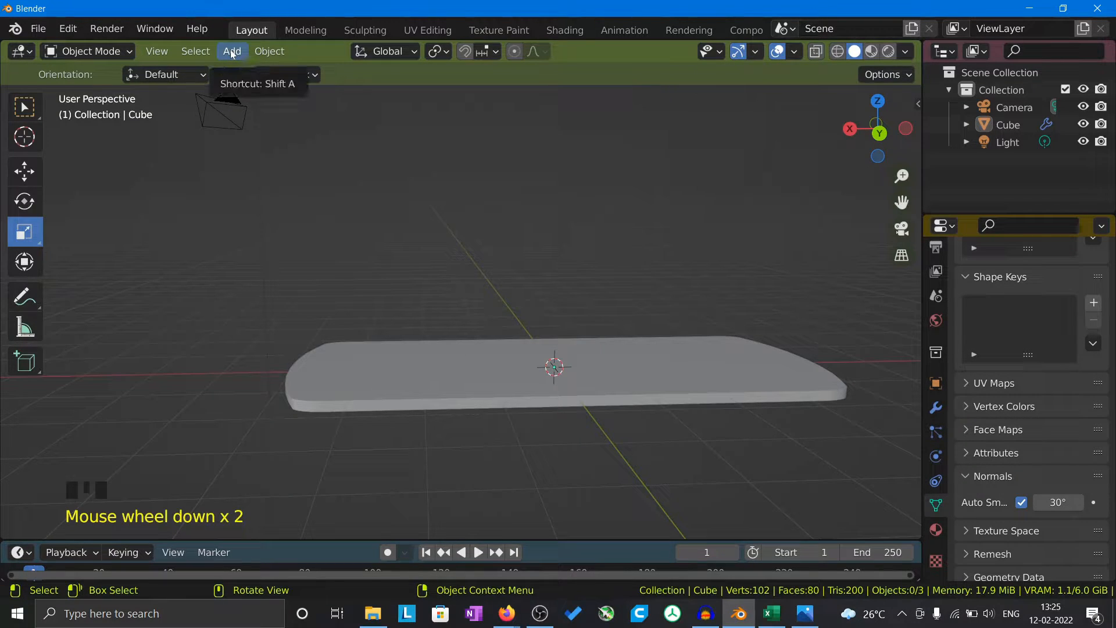
{"action": "key", "text": "shift+a"}
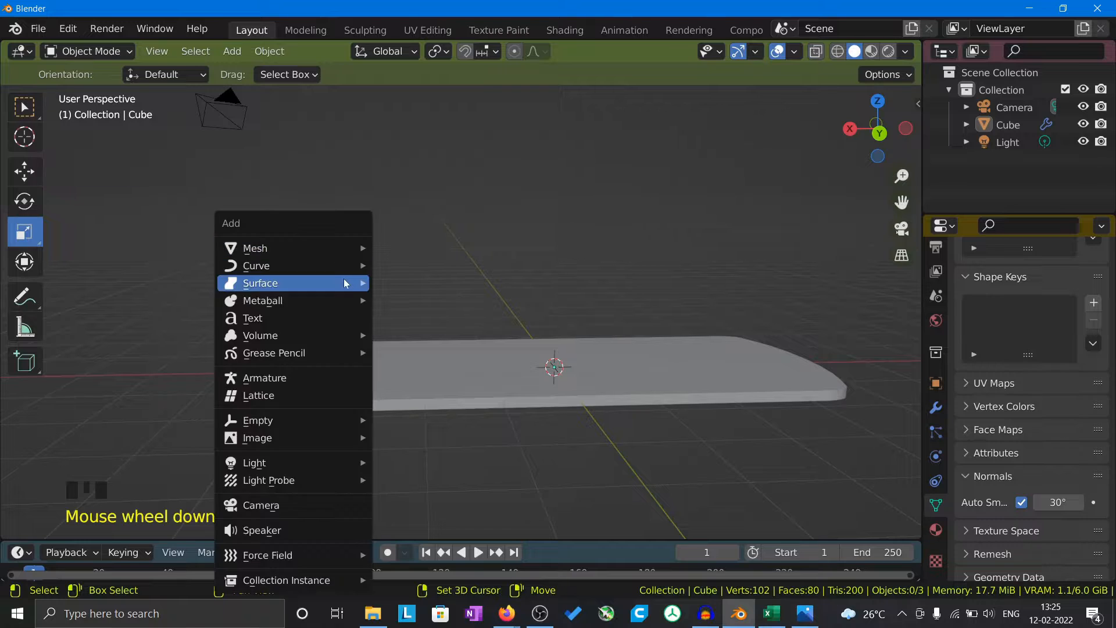
{"action": "mouse_move", "coordinate": [342, 251]}
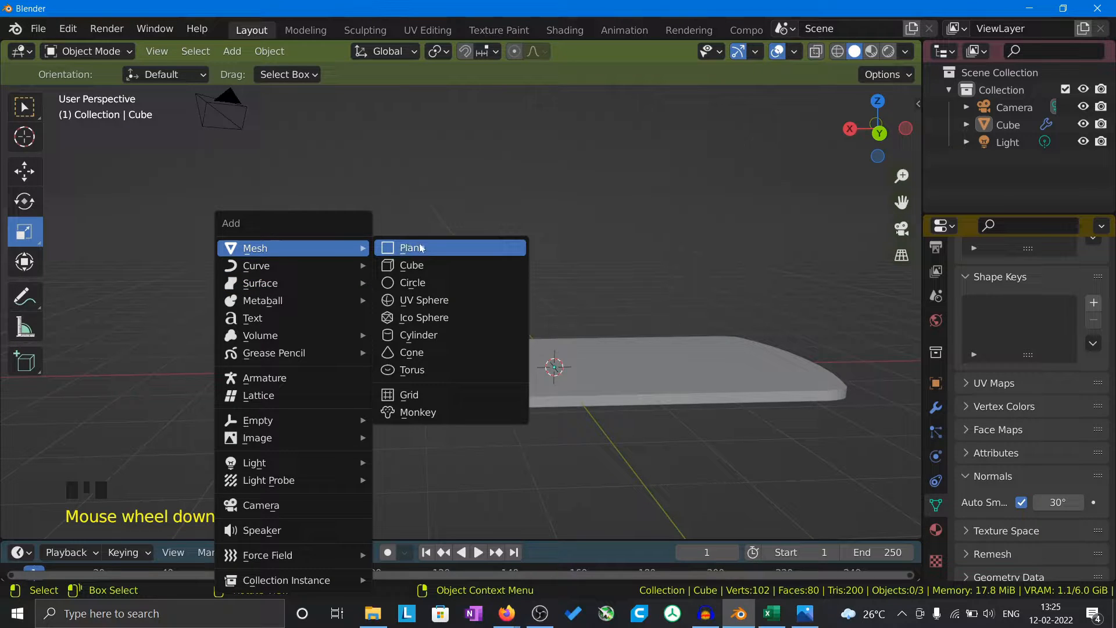
{"action": "left_click", "coordinate": [442, 335]}
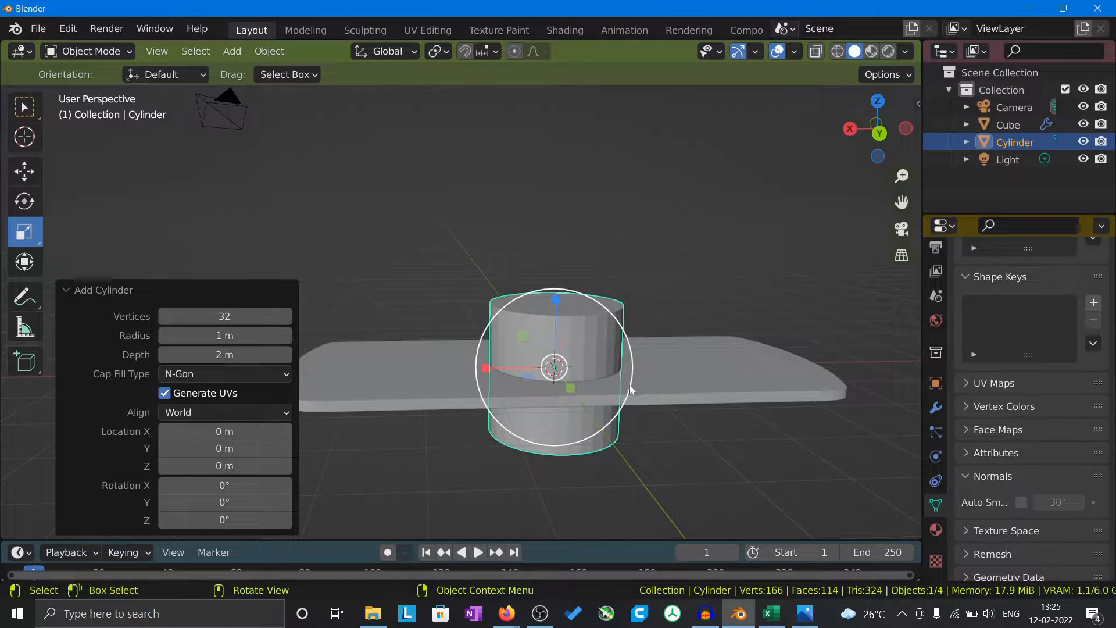
{"action": "key", "text": "shift+space"}
{"action": "key", "text": "g"}
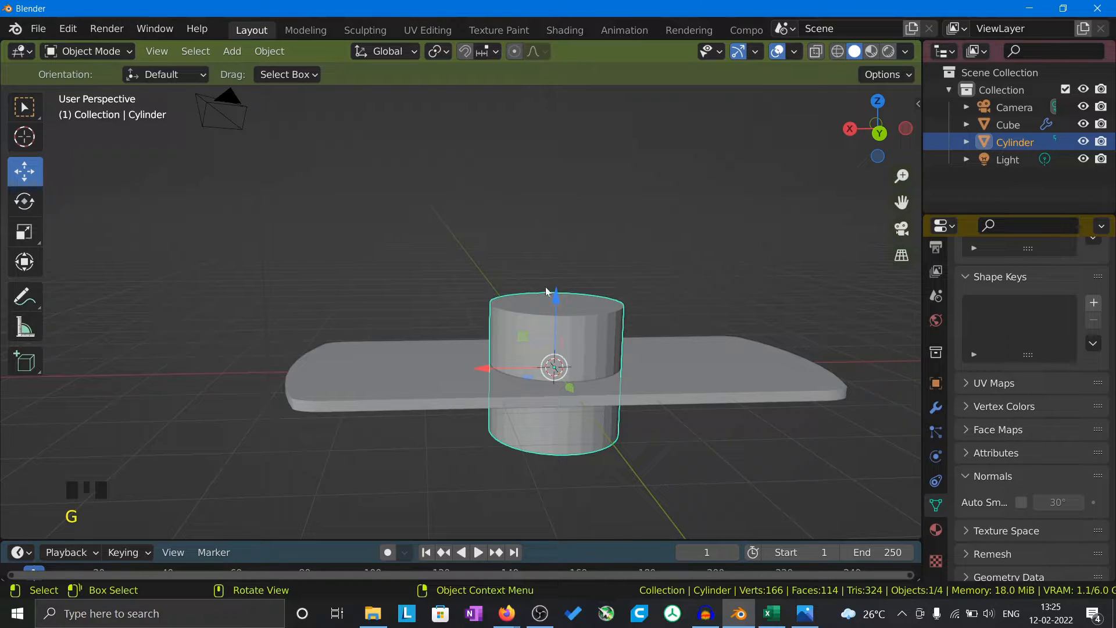
{"action": "left_click_drag", "start_coordinate": [547, 292], "coordinate": [559, 227]}
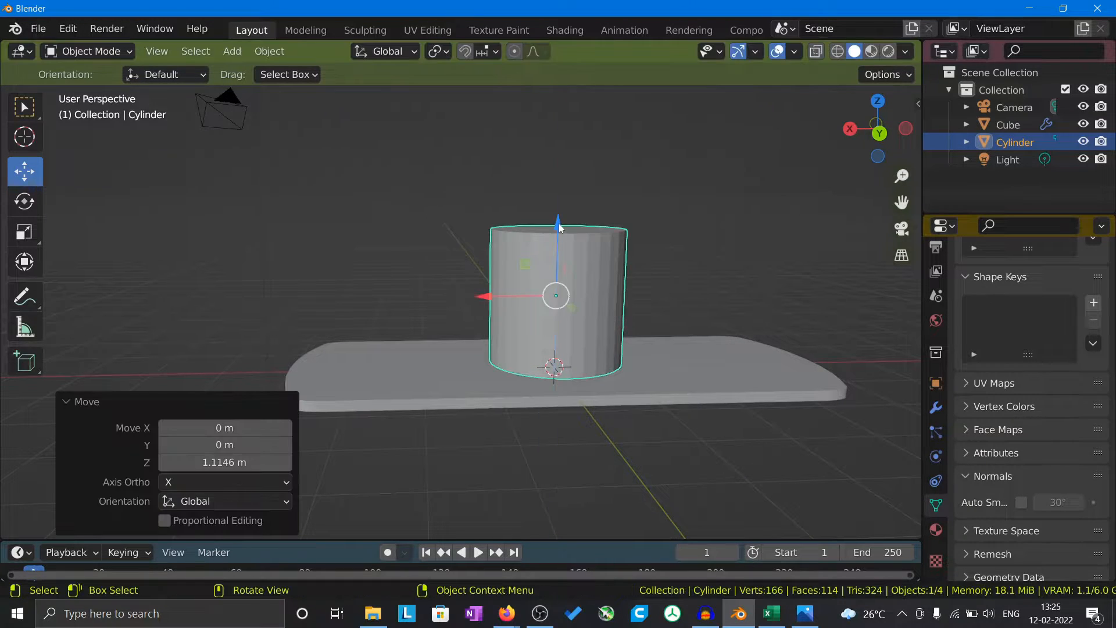
Scale the cylinder uniformly to about 0.54 and narrow it slightly along X and Y.
{"action": "key", "text": "shift+space"}
{"action": "key", "text": "s"}
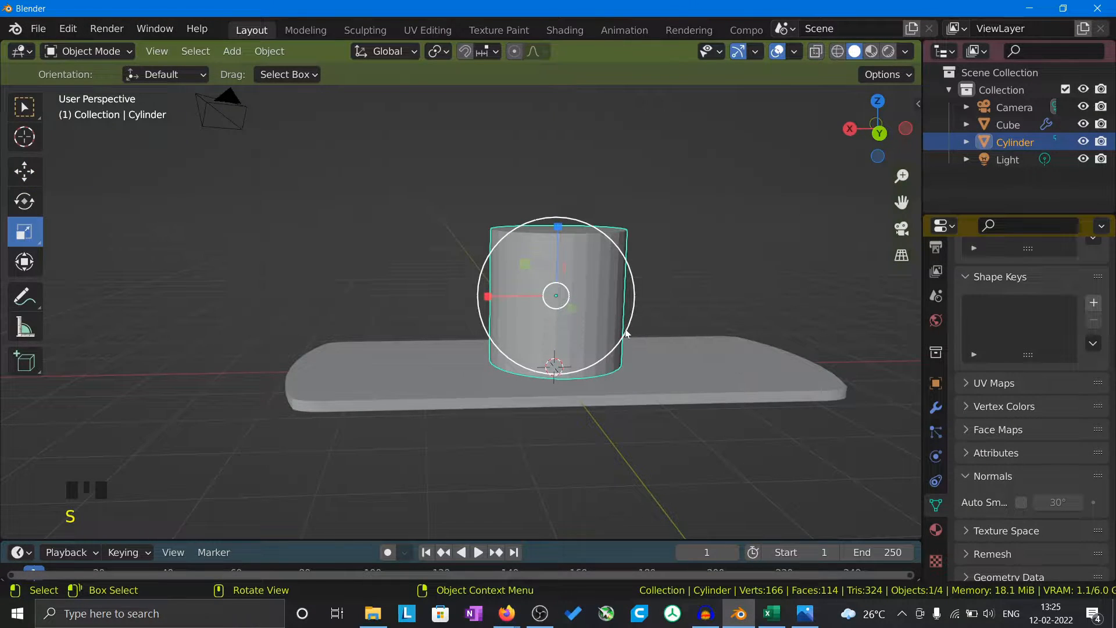
{"action": "left_click_drag", "start_coordinate": [626, 332], "coordinate": [599, 298]}
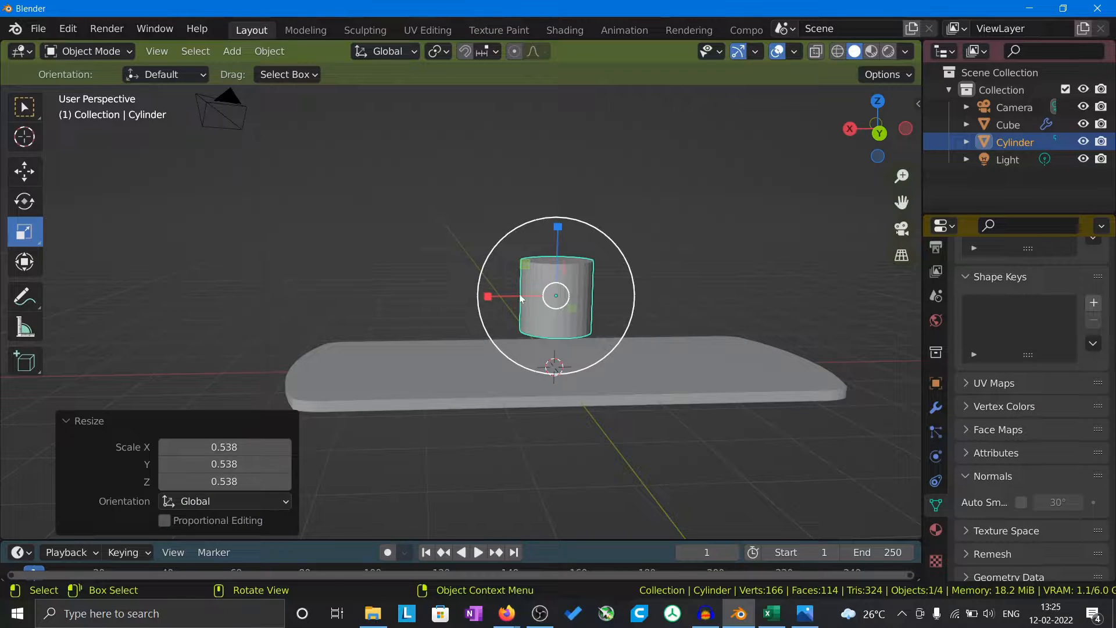
{"action": "middle_click_drag", "start_coordinate": [501, 298], "coordinate": [500, 371]}
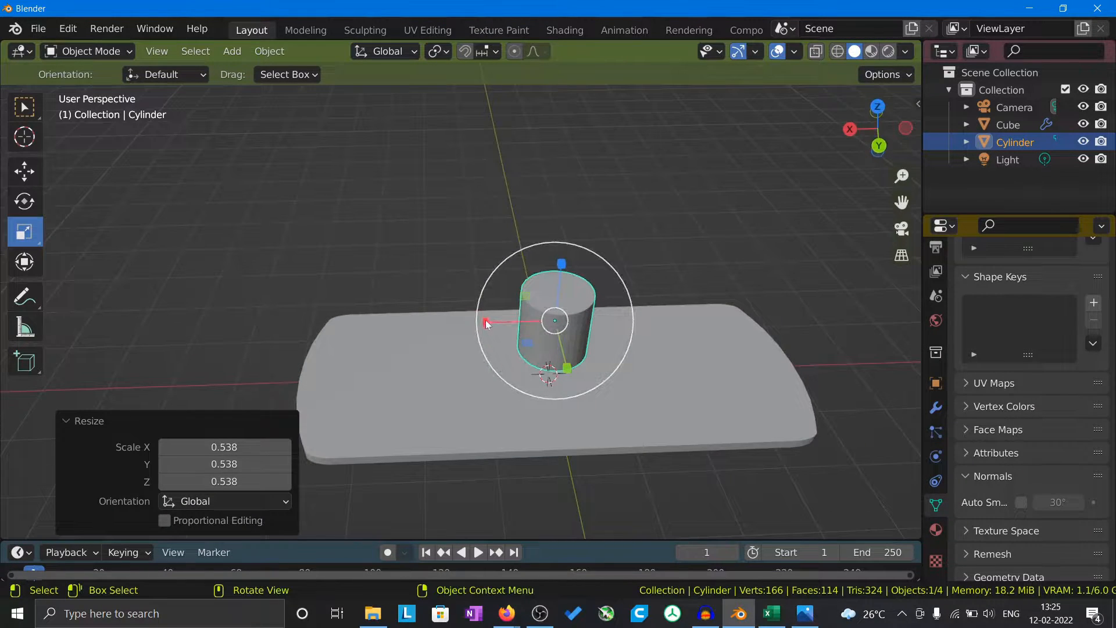
{"action": "left_click_drag", "start_coordinate": [486, 324], "coordinate": [500, 324]}
{"action": "left_click_drag", "start_coordinate": [566, 366], "coordinate": [560, 352]}
Move the cylinder about 2.16 m along X towards the slab's end and lower it about 0.28 m along Z.
{"action": "middle_click_drag", "start_coordinate": [560, 352], "coordinate": [513, 367]}
{"action": "key", "text": "g"}
{"action": "left_click_drag", "start_coordinate": [469, 330], "coordinate": [326, 330]}
{"action": "middle_click_drag", "start_coordinate": [326, 330], "coordinate": [400, 295]}
{"action": "key", "text": "g"}
{"action": "key", "text": "z"}
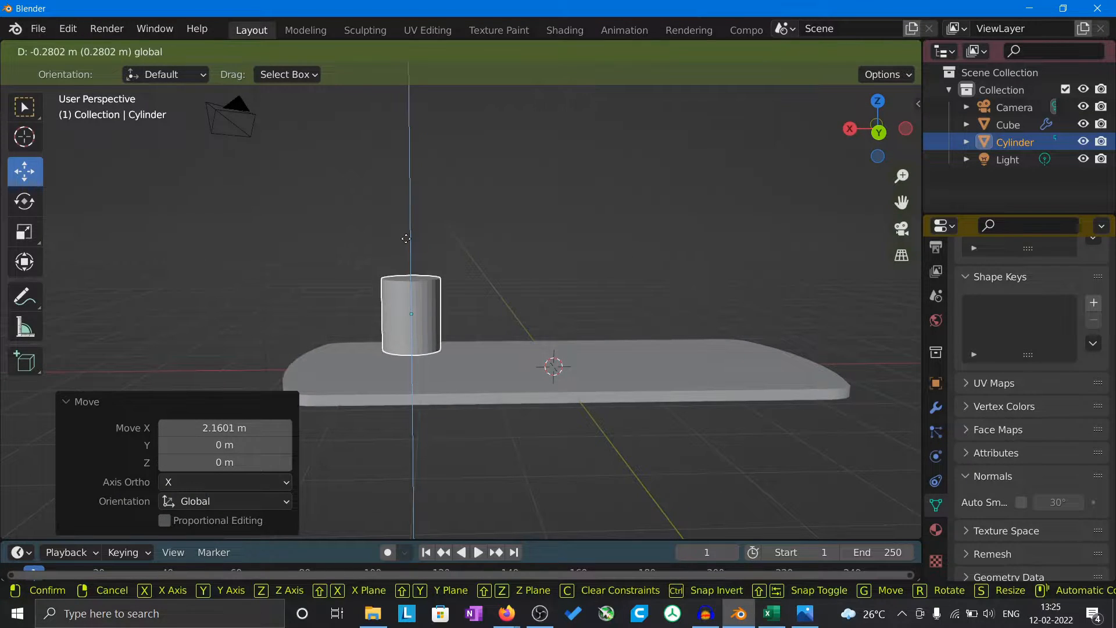
{"action": "left_click", "coordinate": [406, 238]}
{"action": "left_click", "coordinate": [287, 241]}
Open the cylinder in Edit Mode, clear its mesh selection and activate the Loop Cut tool.
{"action": "left_click", "coordinate": [418, 342]}
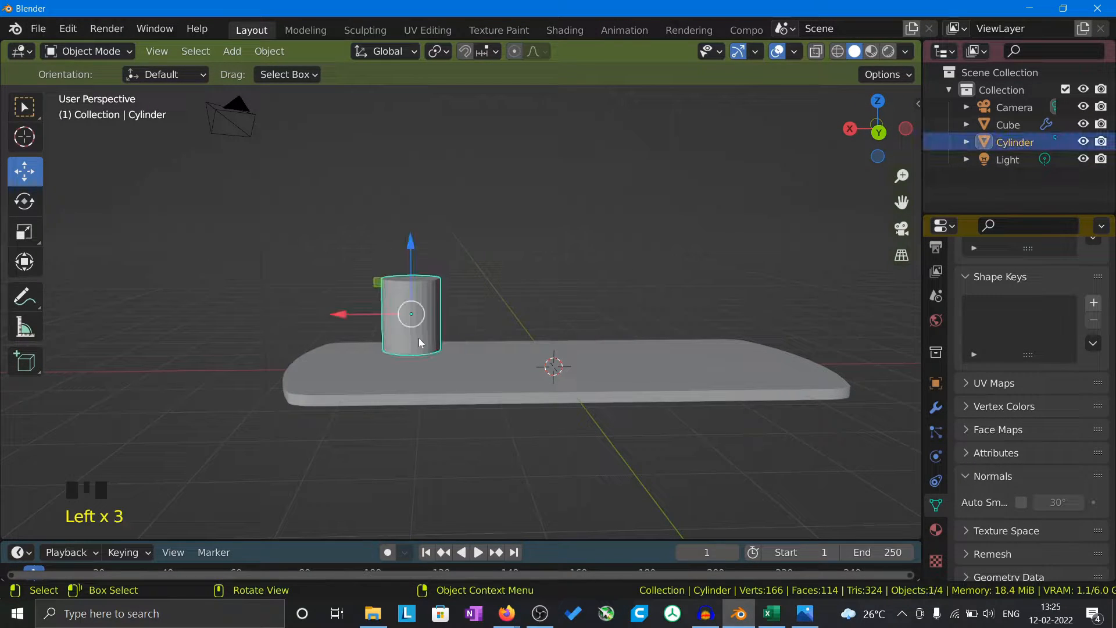
{"action": "key", "text": "Tab"}
{"action": "scroll", "coordinate": [521, 265], "scroll_direction": "down", "scroll_amount": 5}
{"action": "left_click", "coordinate": [520, 302]}
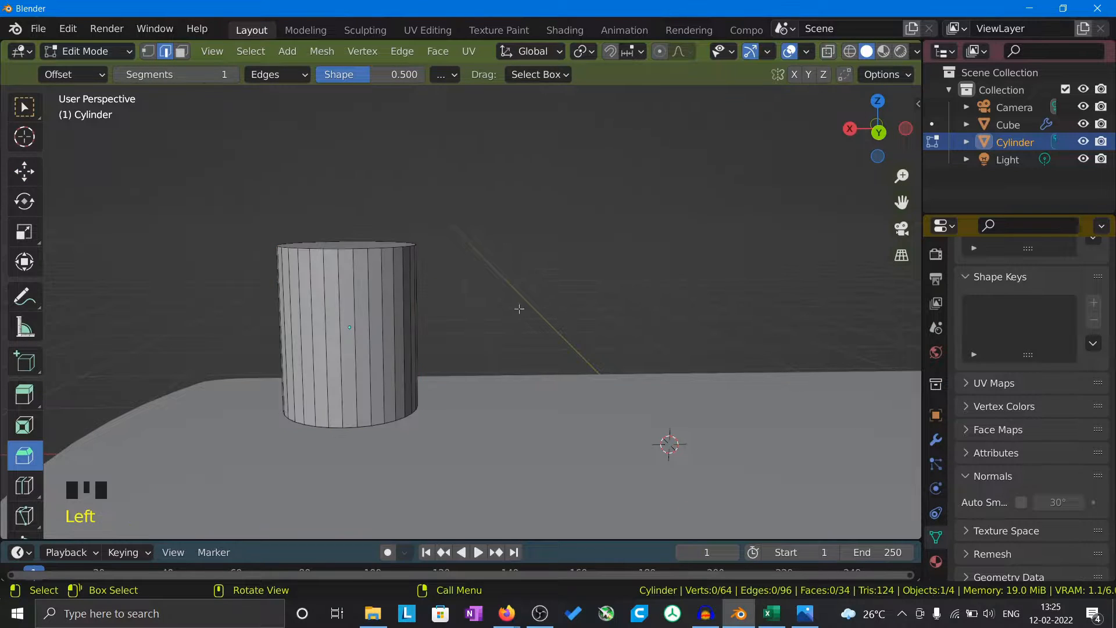
{"action": "left_click", "coordinate": [35, 119]}
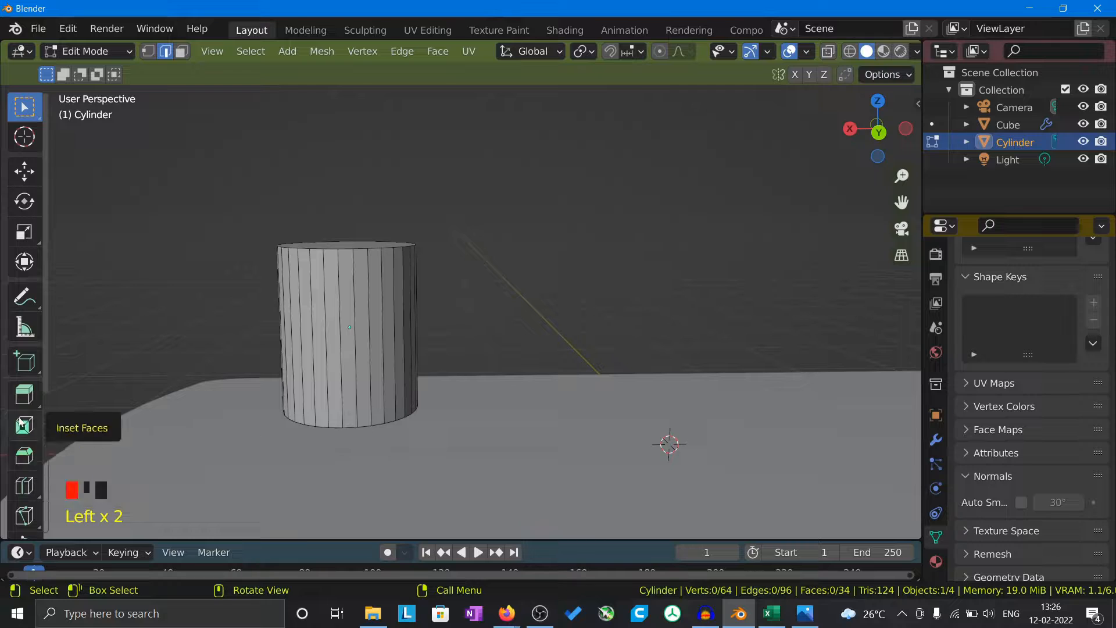
{"action": "left_click", "coordinate": [24, 485]}
Add one loop cut near the cylinder's base with a slide factor of about 0.84, checking the vase photo in Firefox.
{"action": "key", "text": "alt+Tab"}
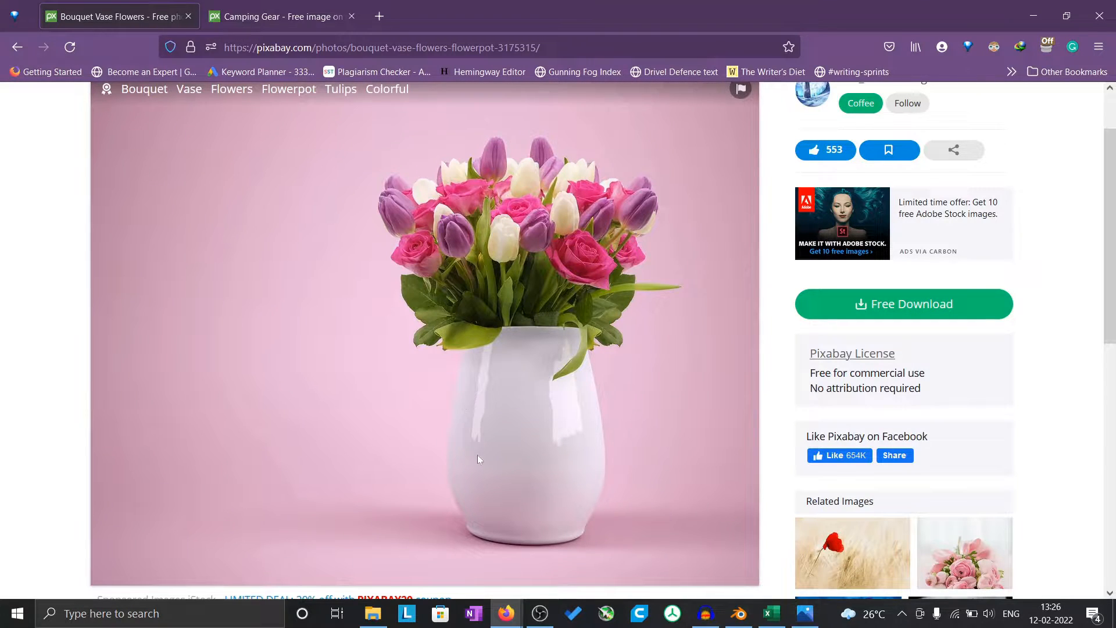
{"action": "key", "text": "alt+Tab"}
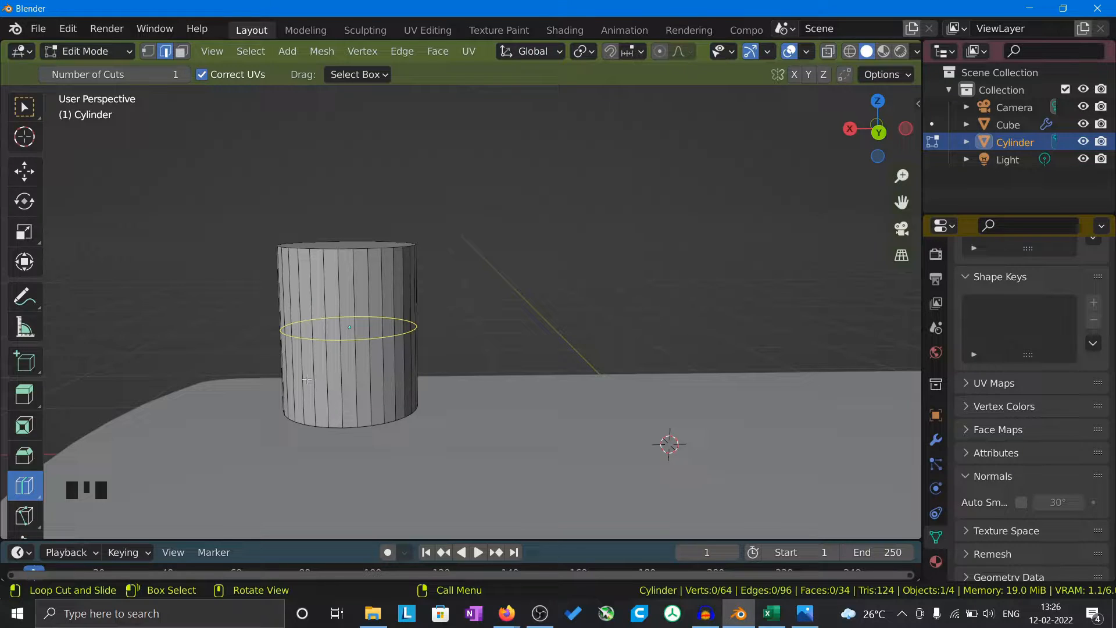
{"action": "left_click_drag", "start_coordinate": [306, 379], "coordinate": [316, 436]}
{"action": "key", "text": "alt+Tab"}
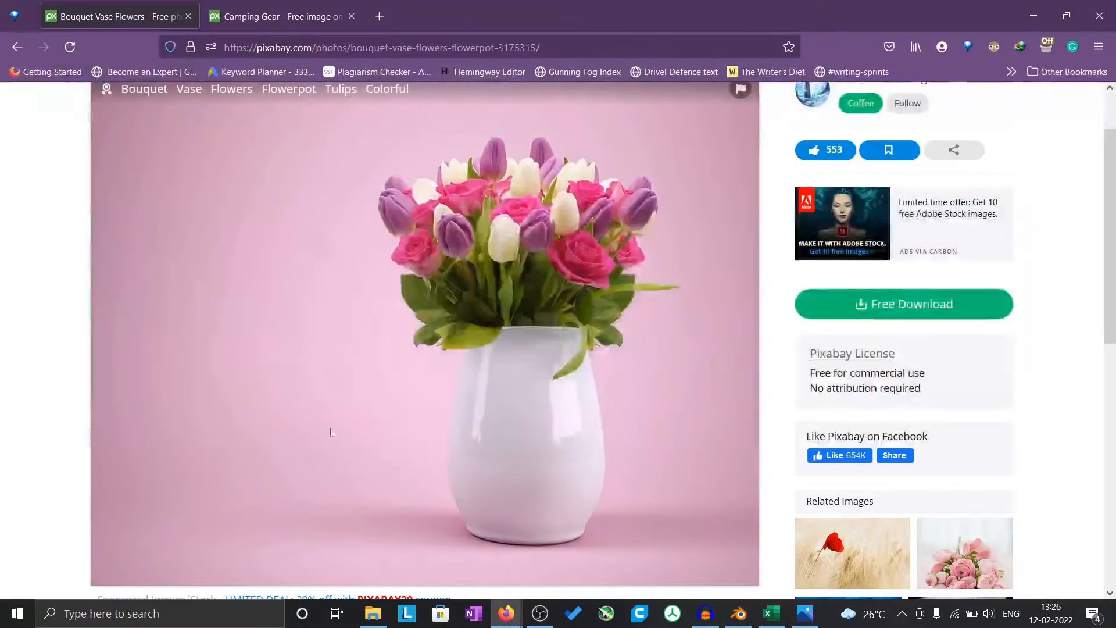
{"action": "key", "text": "alt+Tab"}
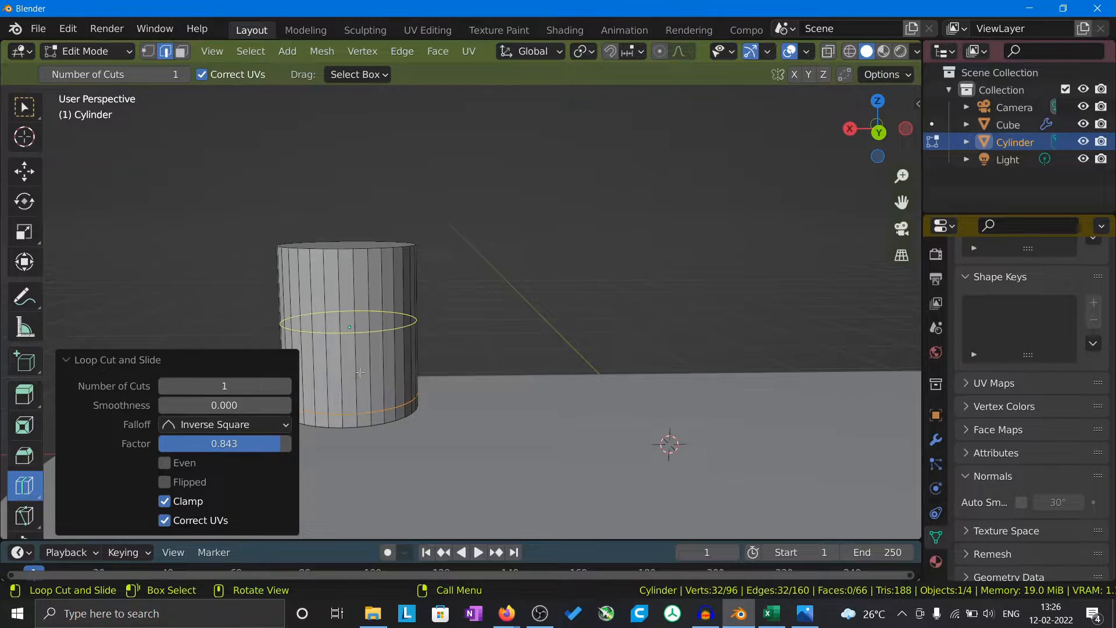
Add a second loop cut below the cylinder's middle with a slide factor of about 0.33, and clear the mesh selection.
{"action": "left_click_drag", "start_coordinate": [329, 331], "coordinate": [331, 360]}
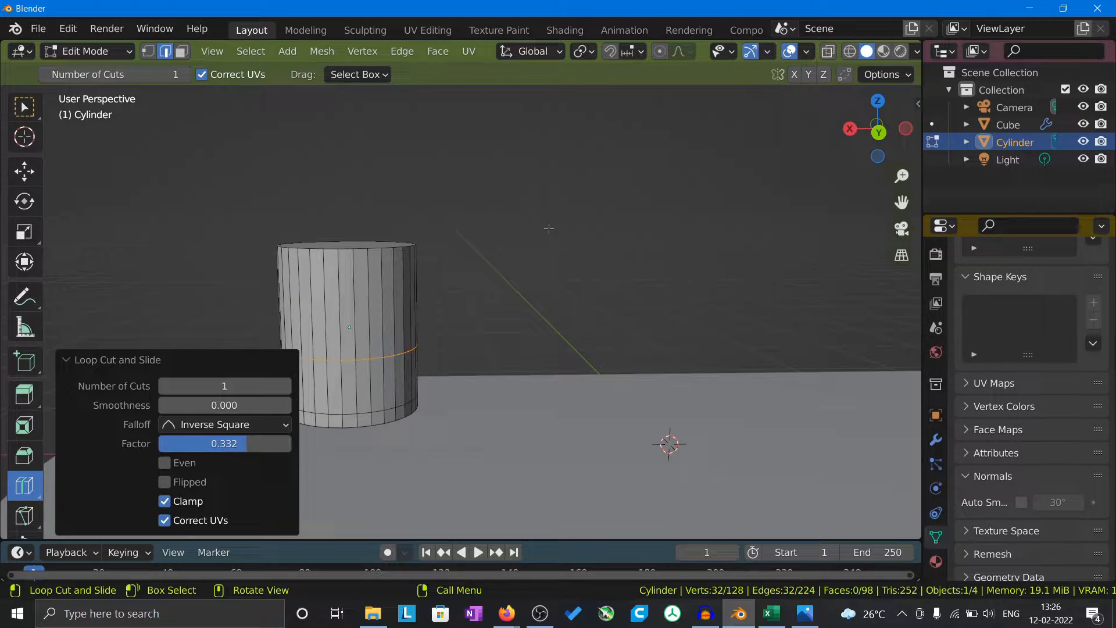
{"action": "left_click", "coordinate": [24, 106]}
{"action": "left_click", "coordinate": [493, 192]}
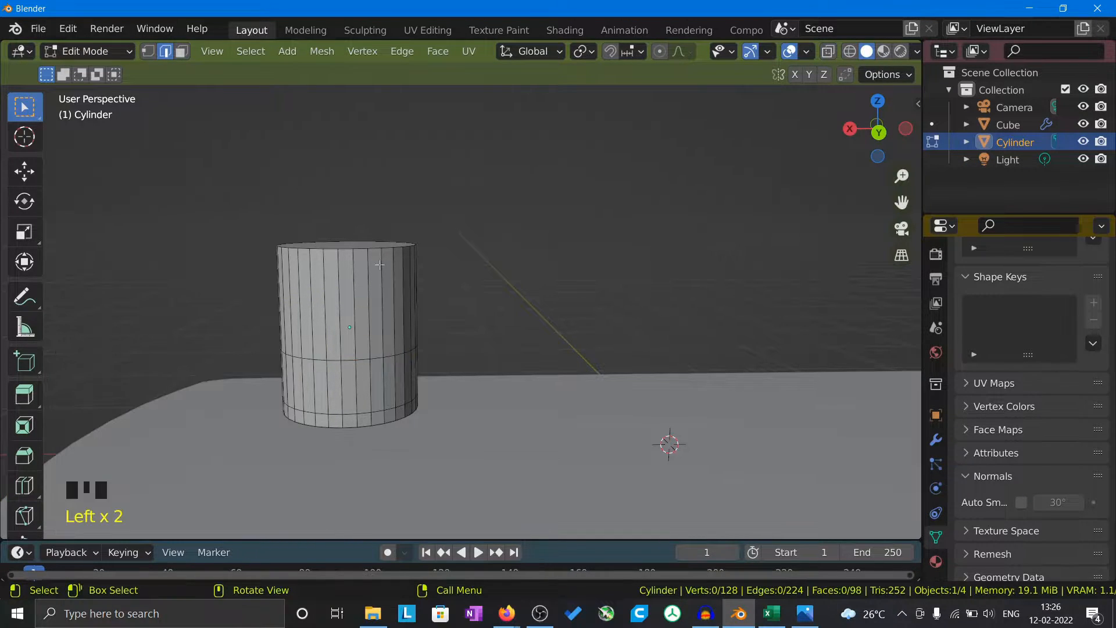
Select the whole edge loop below the cylinder's middle using wireframe display, and return to solid shading.
{"action": "scroll", "coordinate": [365, 382], "scroll_direction": "up", "scroll_amount": 2}
{"action": "scroll", "coordinate": [351, 380], "scroll_direction": "up", "scroll_amount": 2}
{"action": "scroll", "coordinate": [347, 341], "scroll_direction": "down", "scroll_amount": 3}
{"action": "mouse_move", "coordinate": [347, 340]}
{"action": "middle_mouse_down"}
{"action": "mouse_move", "coordinate": [355, 355]}
{"action": "mouse_move", "coordinate": [356, 331]}
{"action": "middle_mouse_up"}
{"action": "scroll", "coordinate": [341, 377], "scroll_direction": "up", "scroll_amount": 3}
{"action": "scroll", "coordinate": [347, 366], "scroll_direction": "down", "scroll_amount": 1}
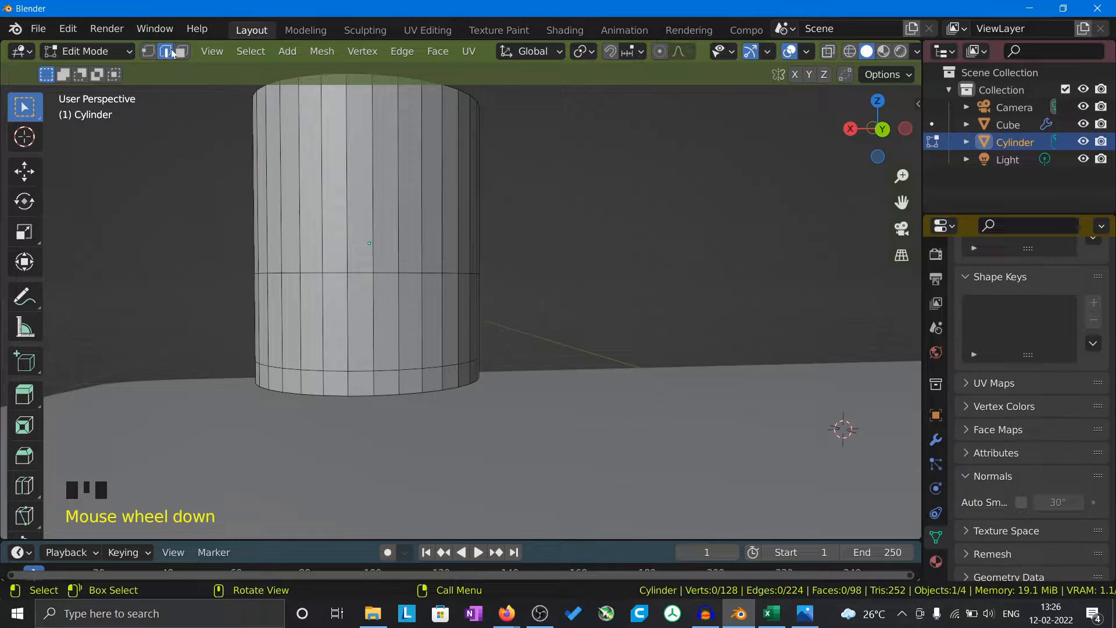
{"action": "middle_click_drag", "start_coordinate": [365, 312], "coordinate": [372, 354]}
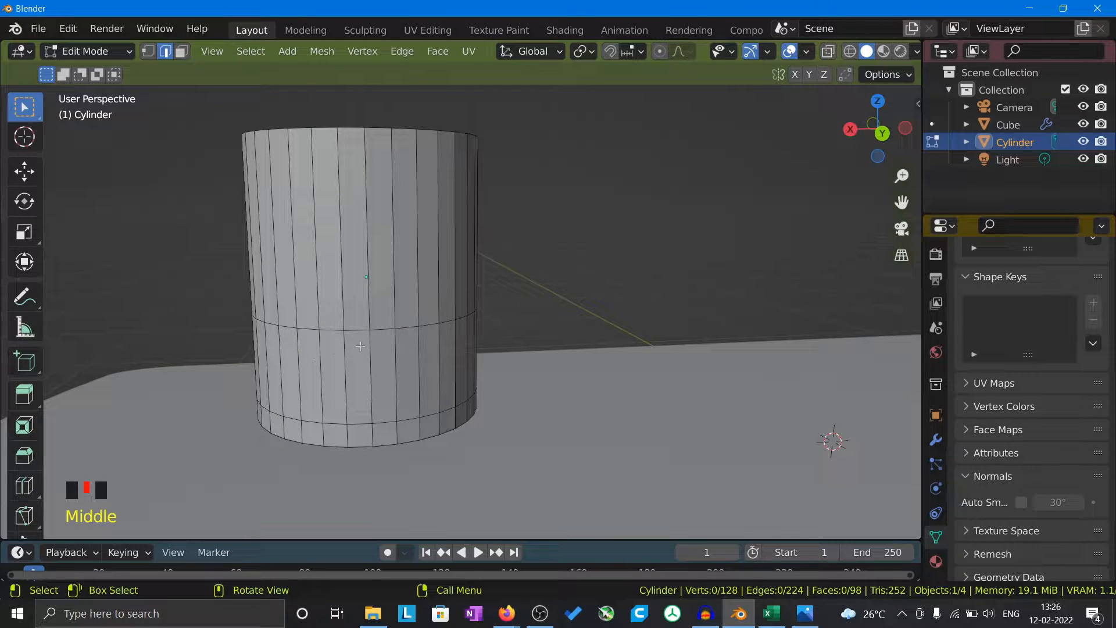
{"action": "left_click", "coordinate": [849, 51]}
{"action": "middle_click_drag", "start_coordinate": [358, 321], "coordinate": [385, 392]}
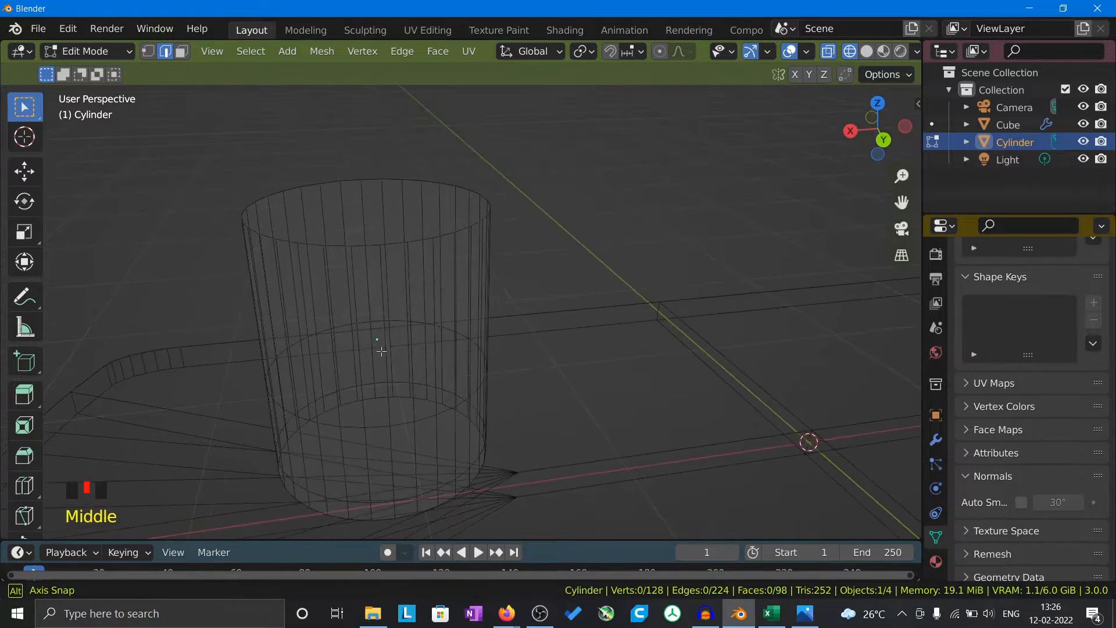
{"action": "scroll", "coordinate": [381, 424], "scroll_direction": "up", "scroll_amount": 2}
{"action": "scroll", "coordinate": [384, 440], "scroll_direction": "down", "scroll_amount": 2}
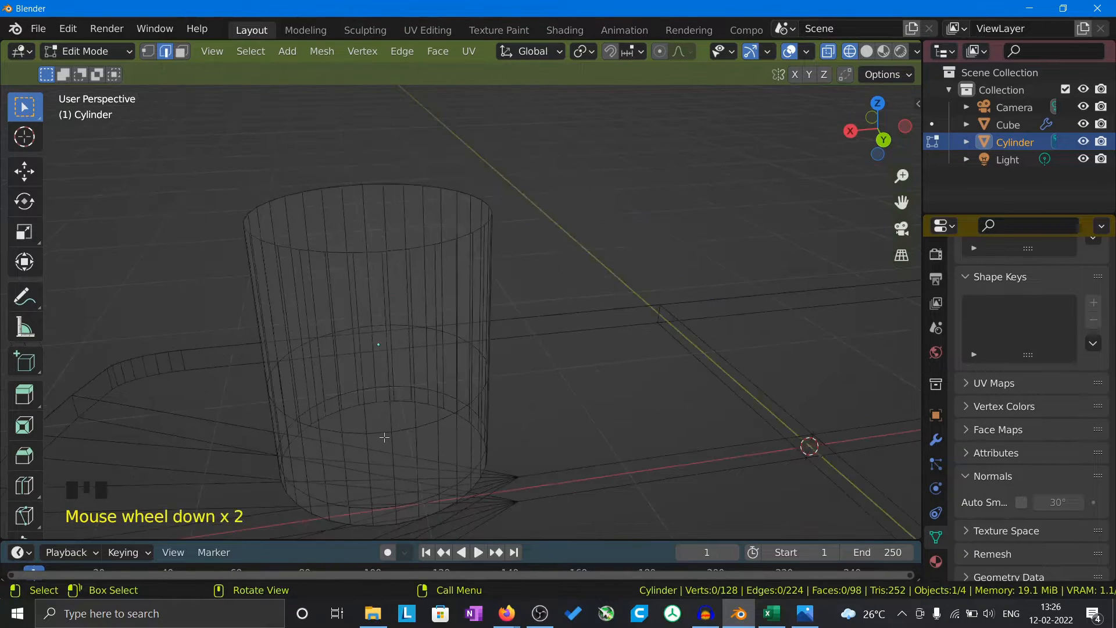
{"action": "left_click", "coordinate": [385, 434], "text": "alt"}
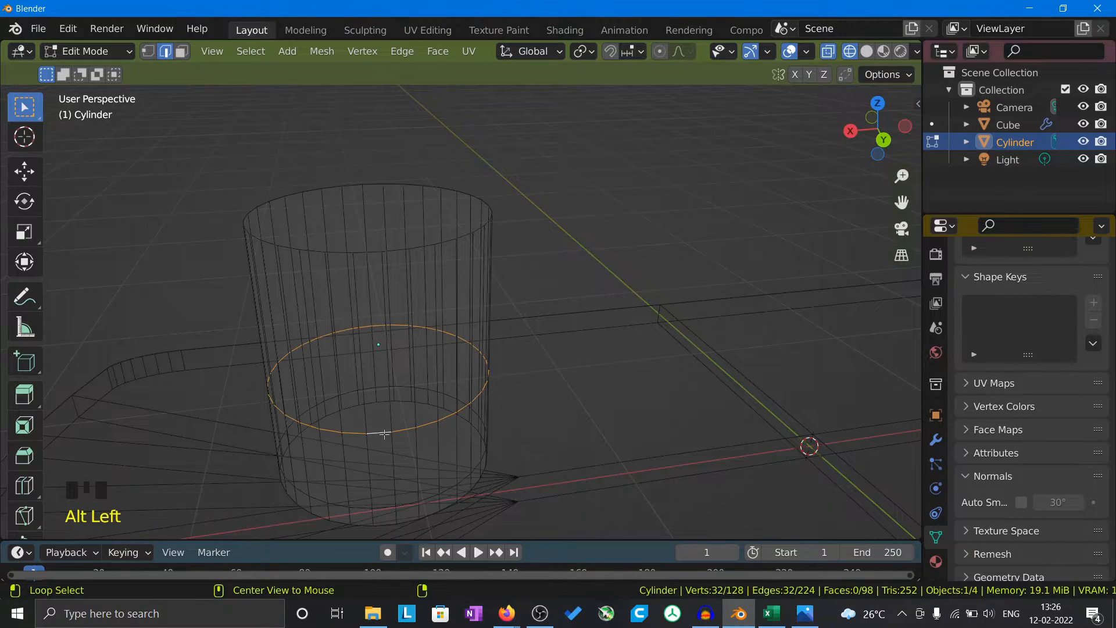
{"action": "middle_click_drag", "start_coordinate": [407, 442], "coordinate": [448, 404]}
{"action": "left_click", "coordinate": [867, 51]}
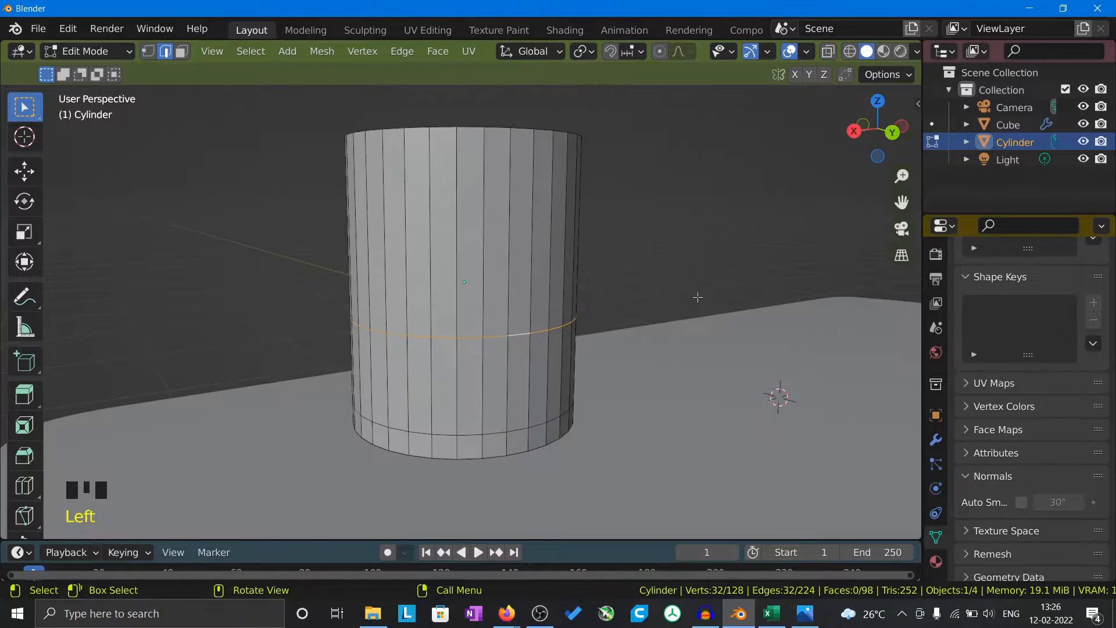
Scale the selected edge loop outward in two passes, the second by about 1.063, to form the vase's belly, and deselect it.
{"action": "middle_click_drag", "start_coordinate": [698, 298], "coordinate": [587, 332]}
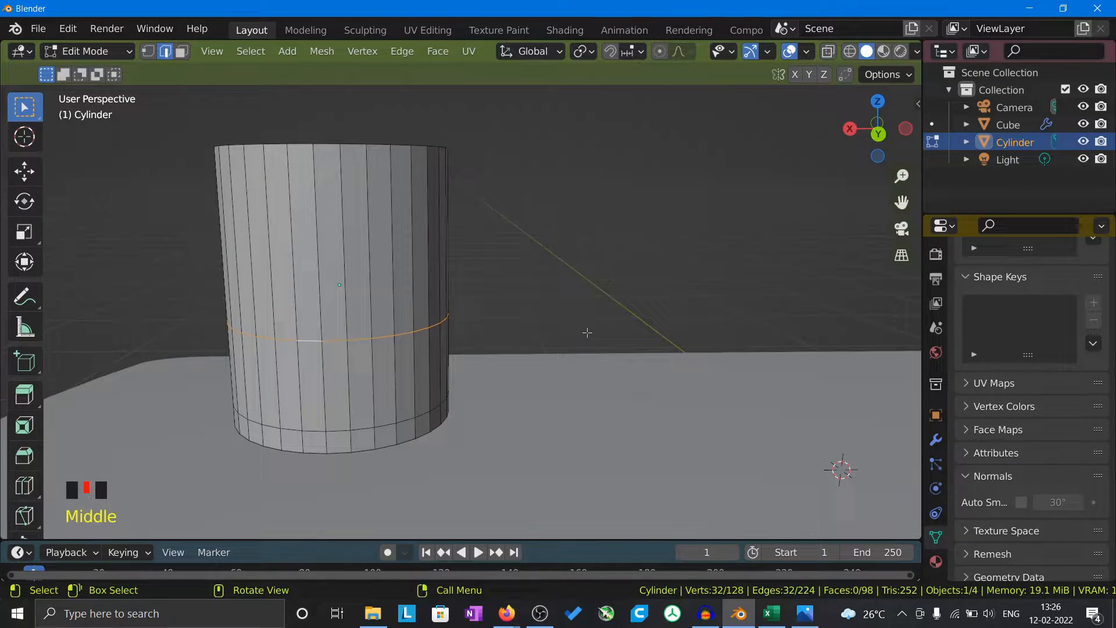
{"action": "key", "text": "s"}
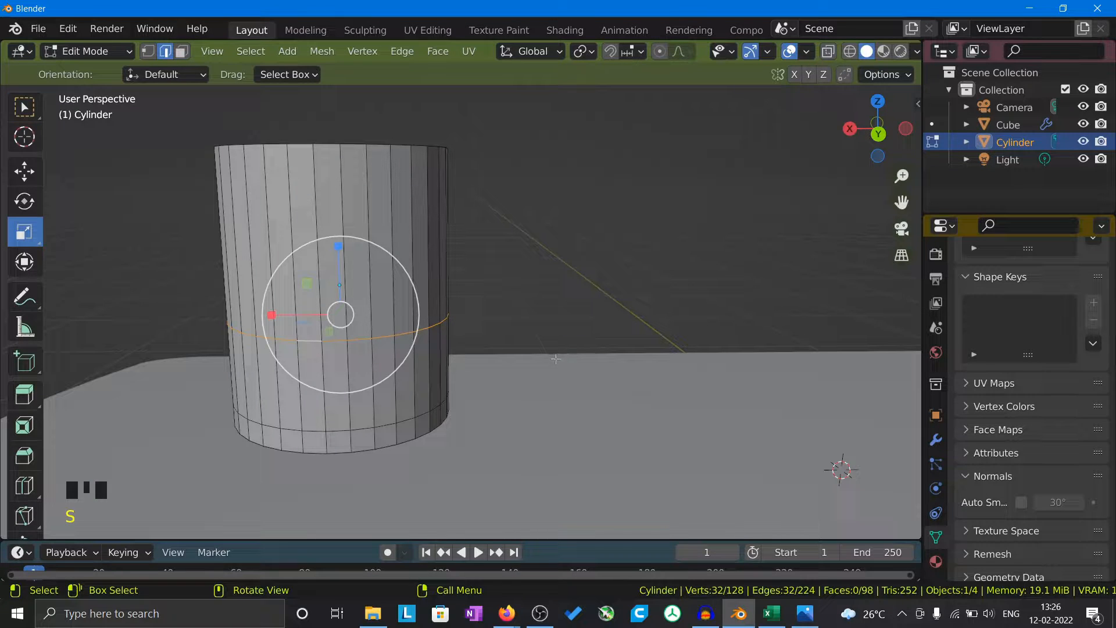
{"action": "middle_click_drag", "start_coordinate": [556, 359], "coordinate": [787, 411]}
{"action": "scroll", "coordinate": [717, 337], "scroll_direction": "down", "scroll_amount": 2}
{"action": "middle_click_drag", "start_coordinate": [717, 337], "coordinate": [632, 453]}
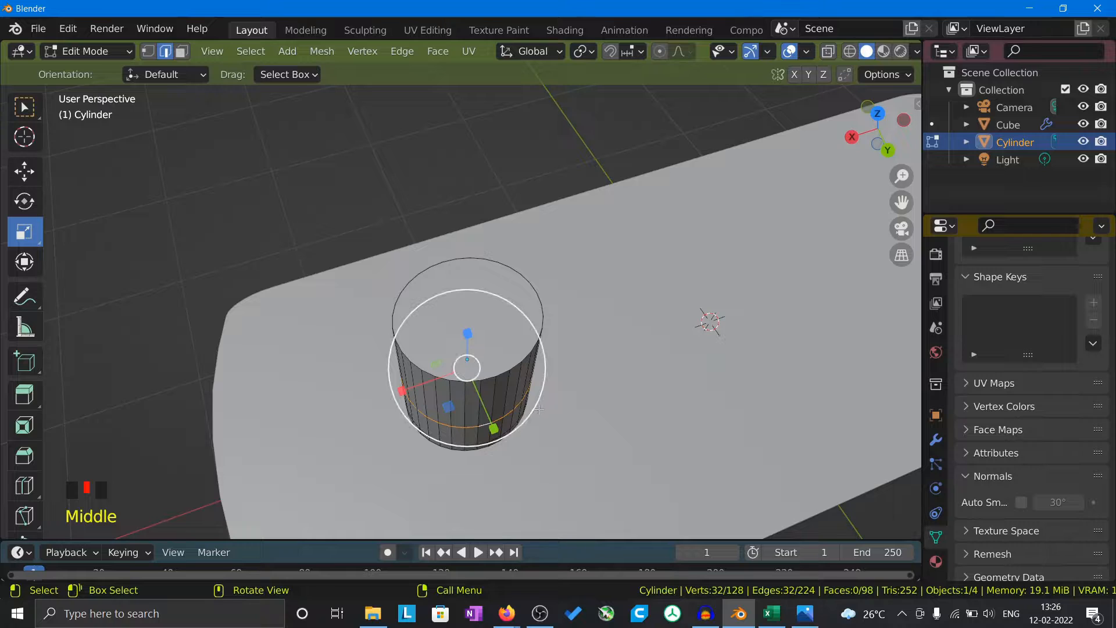
{"action": "left_click_drag", "start_coordinate": [541, 411], "coordinate": [549, 429]}
{"action": "middle_click_drag", "start_coordinate": [549, 429], "coordinate": [575, 320]}
{"action": "left_click_drag", "start_coordinate": [576, 321], "coordinate": [584, 326]}
{"action": "middle_click_drag", "start_coordinate": [584, 326], "coordinate": [557, 408]}
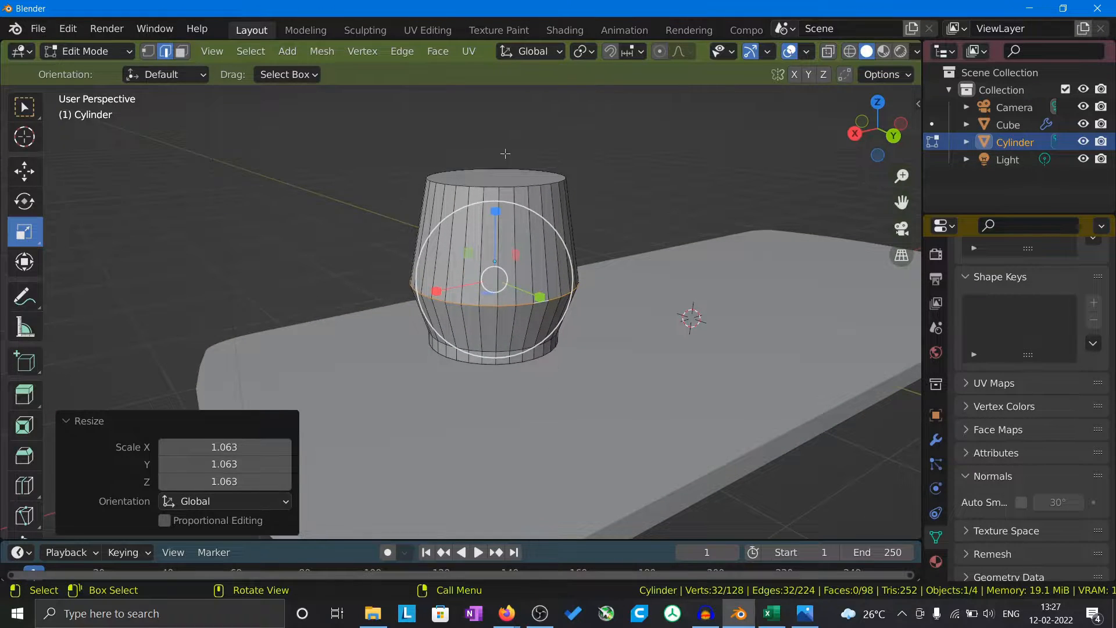
{"action": "middle_click_drag", "start_coordinate": [480, 193], "coordinate": [542, 201]}
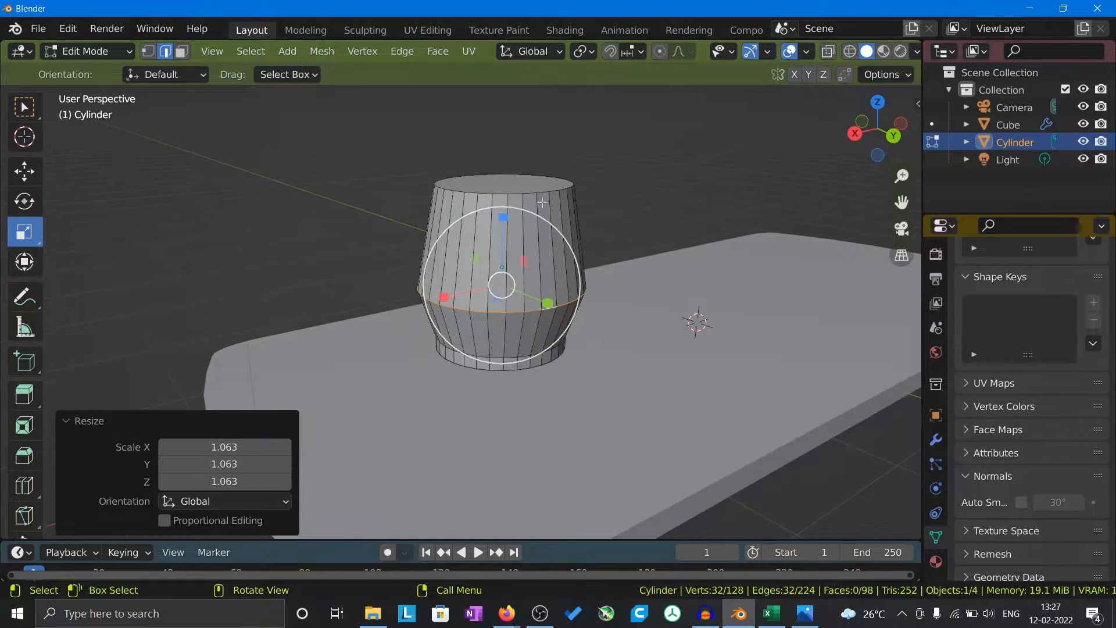
{"action": "left_click", "coordinate": [621, 198]}
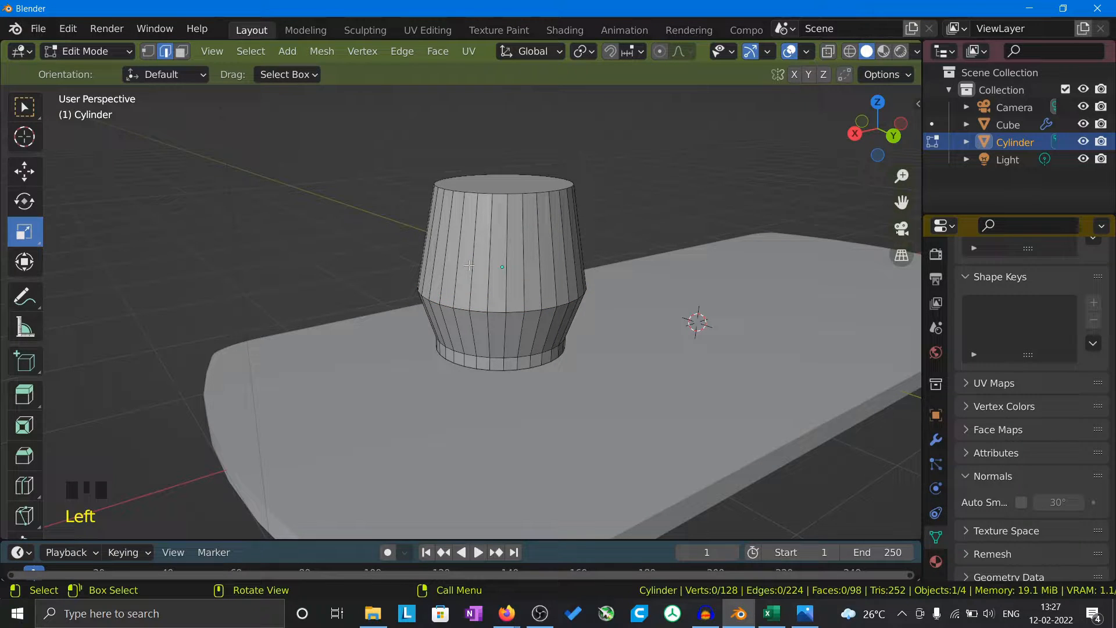
Check the vase photo in Firefox and add one loop cut in Blender above the belly with a slide factor of about -0.34.
{"action": "key", "text": "alt+Tab"}
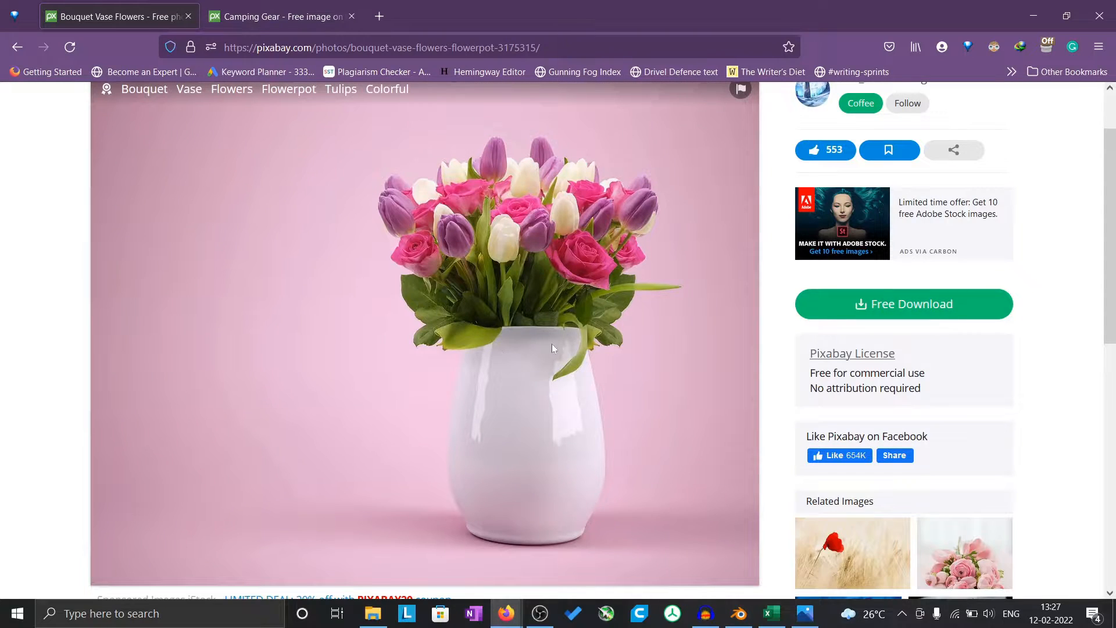
{"action": "key", "text": "alt+Tab"}
{"action": "middle_click_drag", "start_coordinate": [537, 265], "coordinate": [528, 277]}
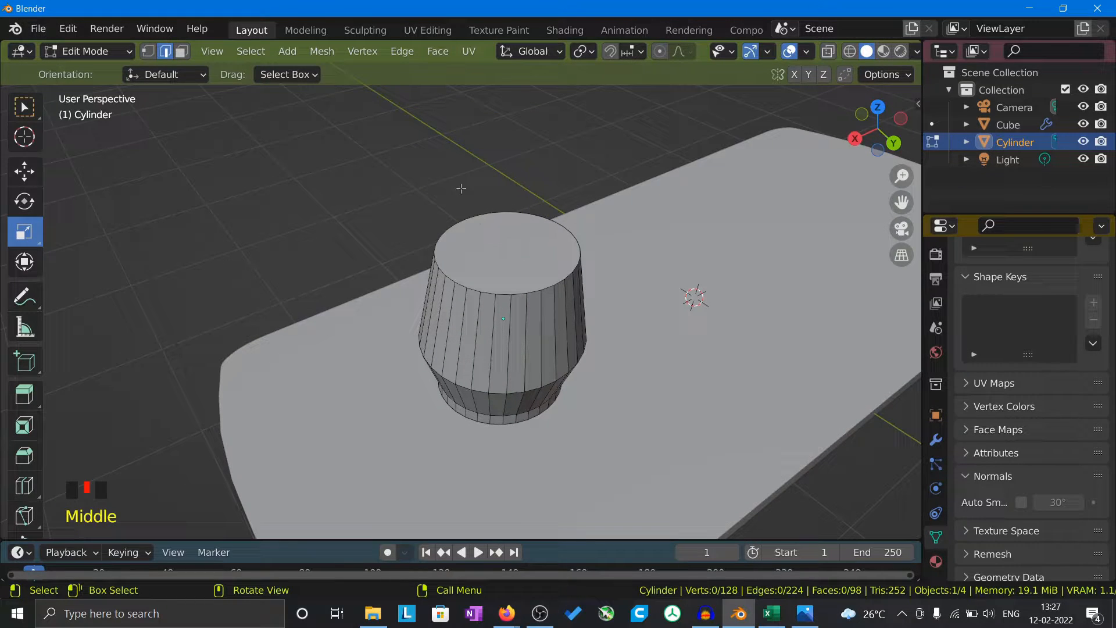
{"action": "left_click", "coordinate": [24, 485]}
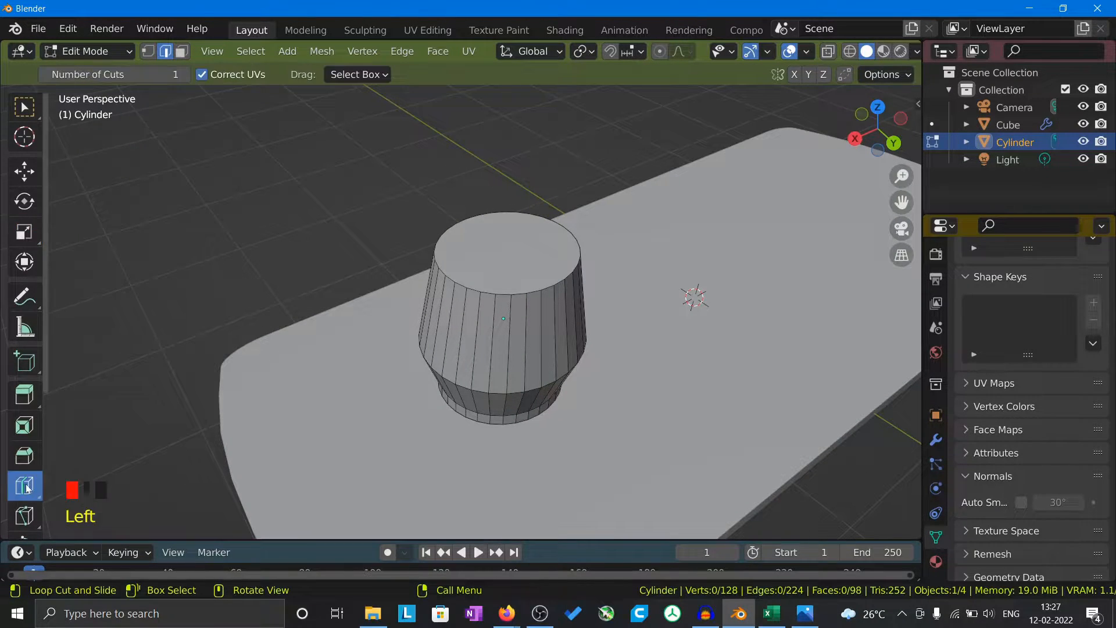
{"action": "middle_click_drag", "start_coordinate": [483, 326], "coordinate": [500, 258]}
{"action": "left_click_drag", "start_coordinate": [516, 214], "coordinate": [517, 195]}
{"action": "left_click", "coordinate": [24, 106]}
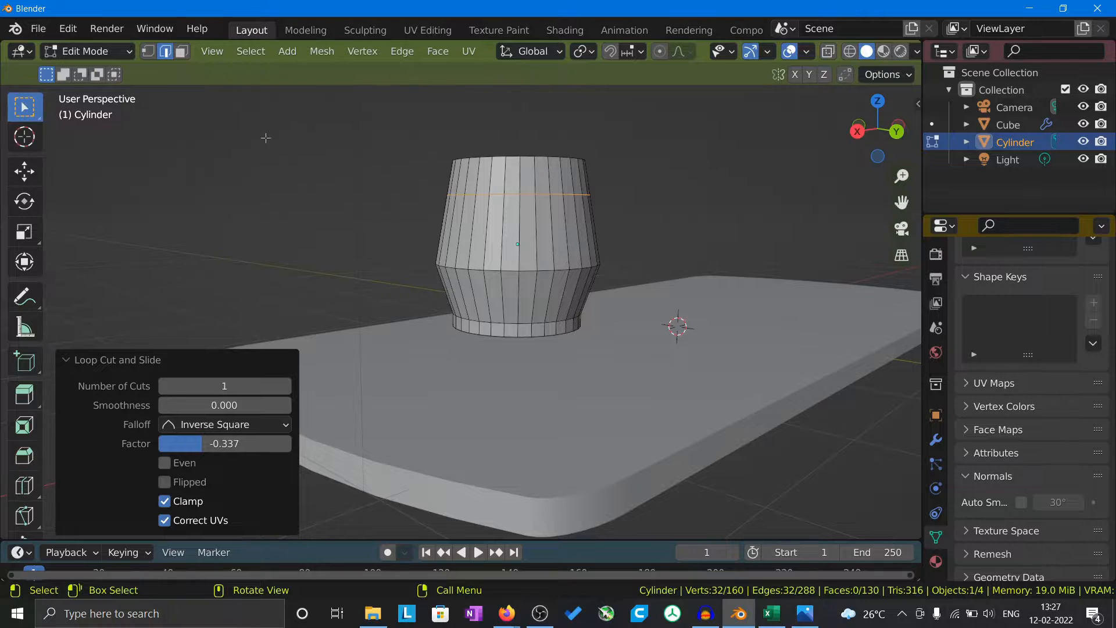
Select the cylinder's top face, scale it down uniformly to narrow the vase's mouth, and clear the selection.
{"action": "middle_click_drag", "start_coordinate": [442, 209], "coordinate": [468, 308]}
{"action": "left_click", "coordinate": [471, 315]}
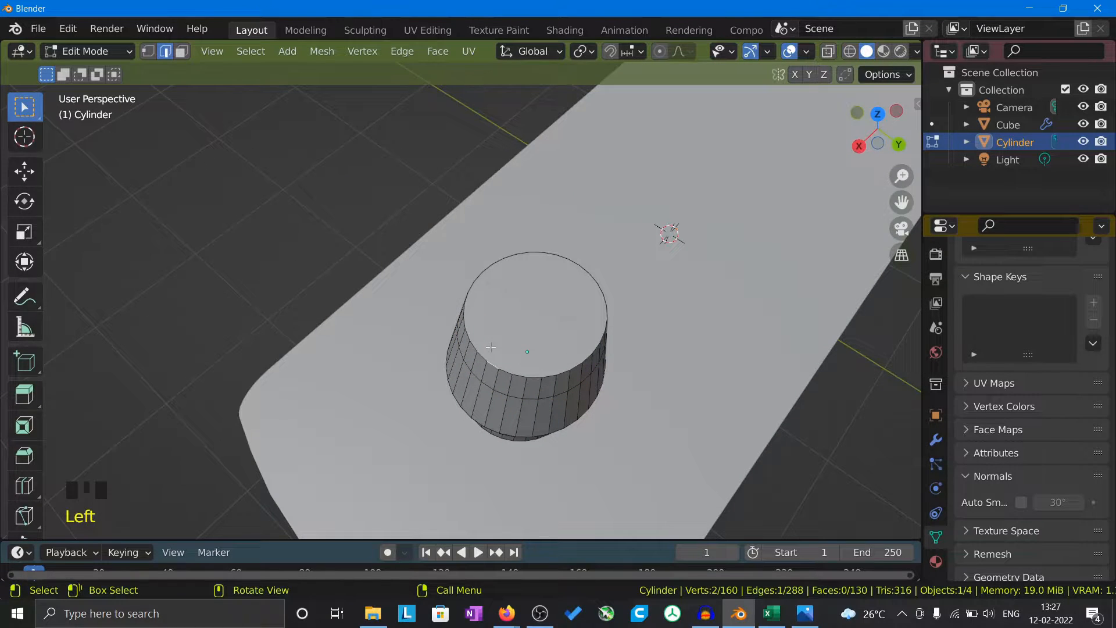
{"action": "key", "text": "3"}
{"action": "left_click", "coordinate": [511, 345]}
{"action": "middle_click_drag", "start_coordinate": [251, 215], "coordinate": [239, 174]}
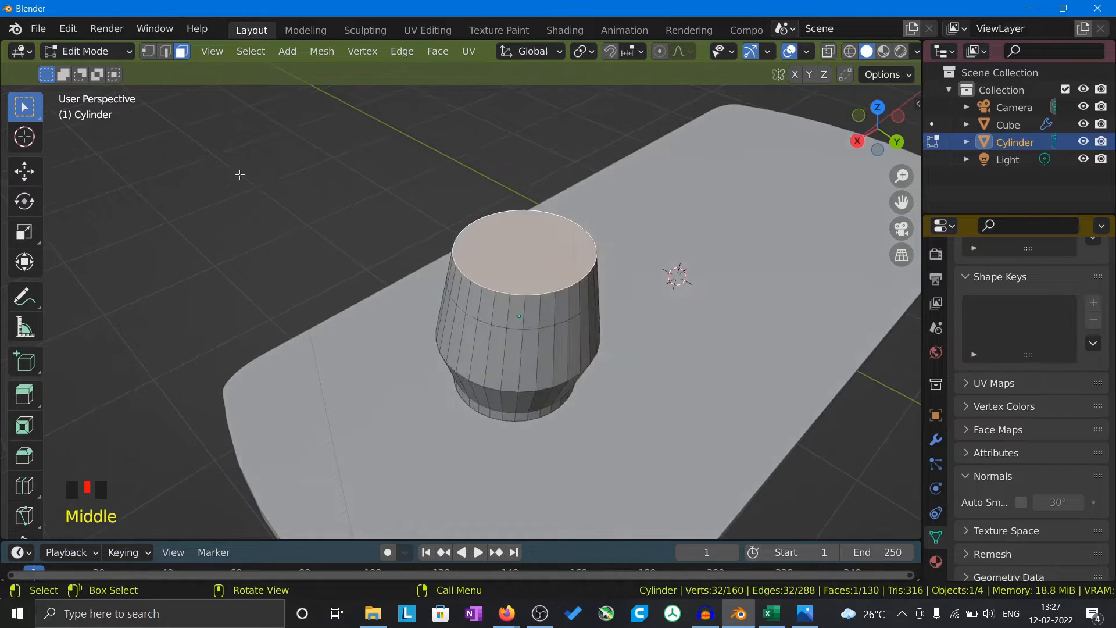
{"action": "left_click", "coordinate": [23, 231]}
{"action": "middle_click_drag", "start_coordinate": [599, 279], "coordinate": [603, 322]}
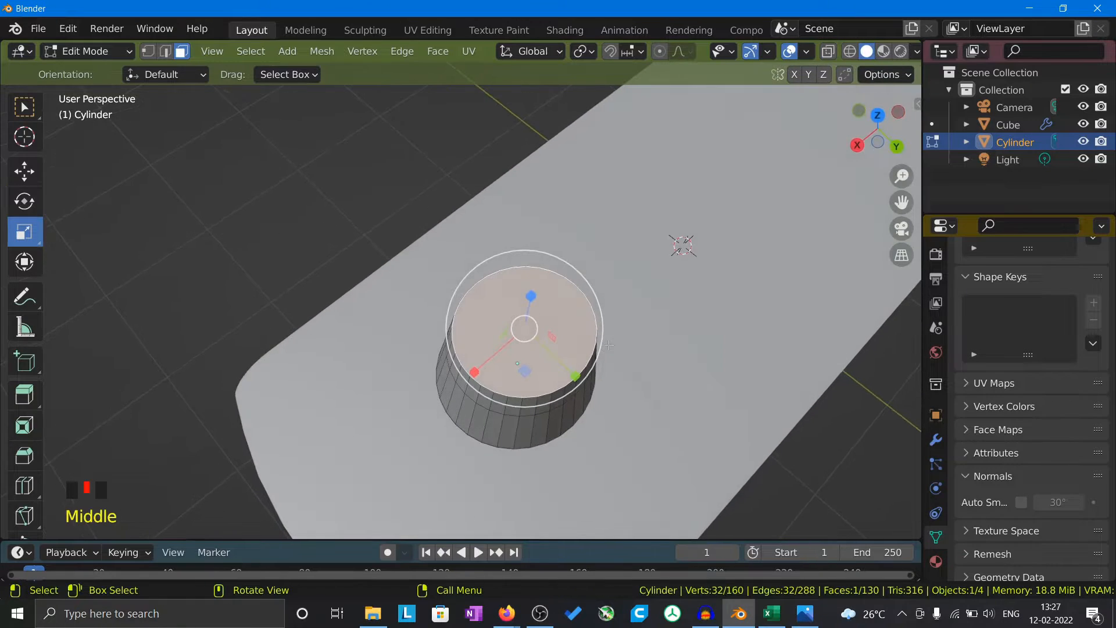
{"action": "left_click_drag", "start_coordinate": [603, 321], "coordinate": [575, 319]}
{"action": "left_click", "coordinate": [503, 265]}
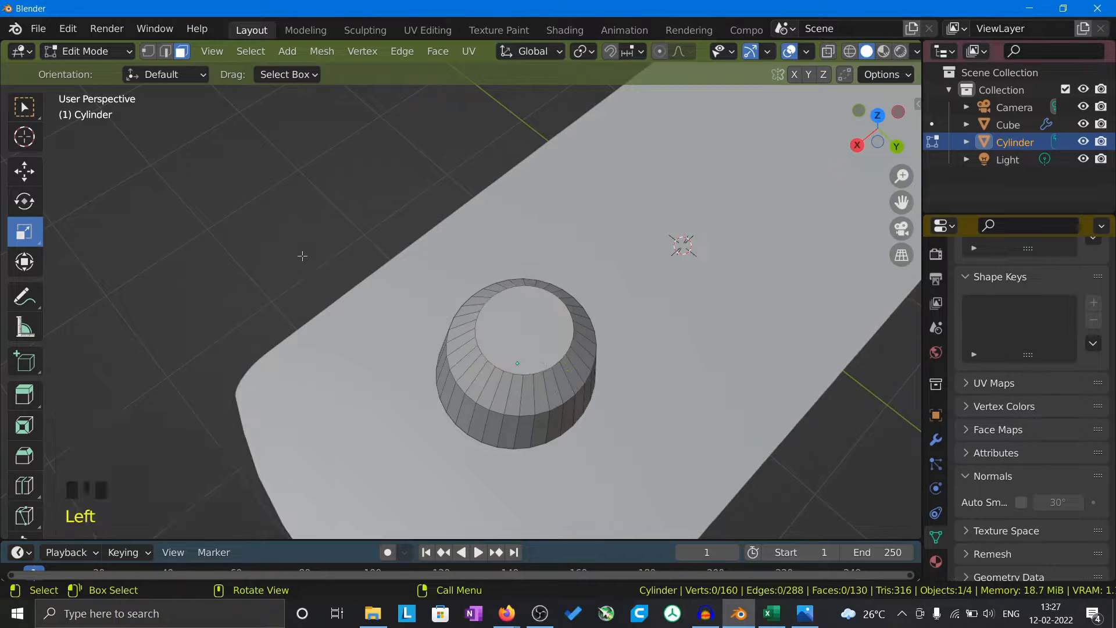
{"action": "middle_click_drag", "start_coordinate": [503, 265], "coordinate": [531, 262]}
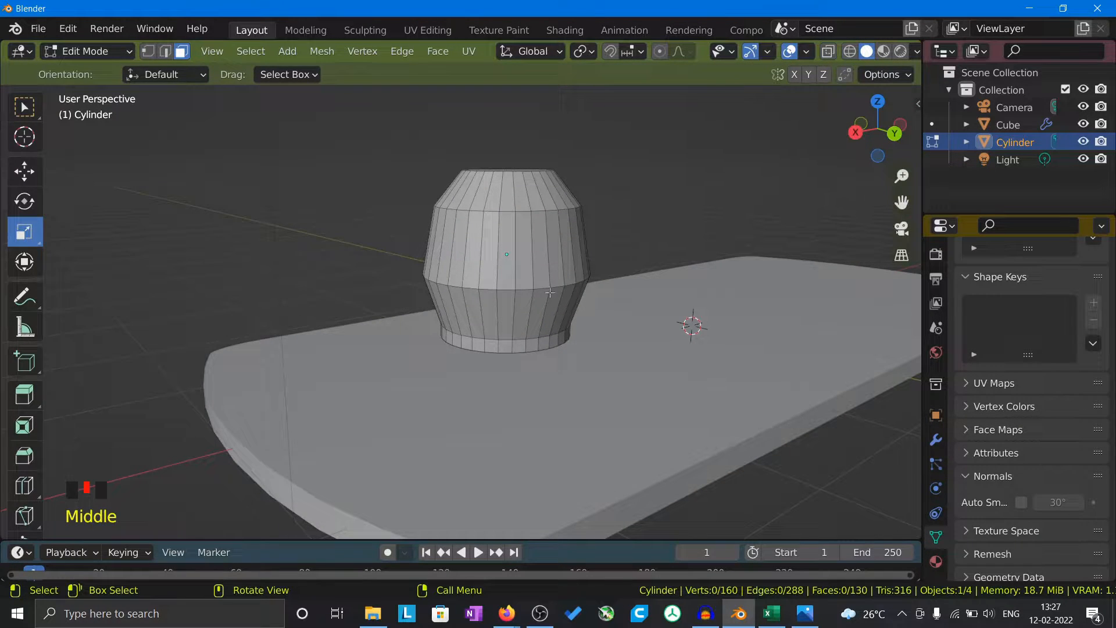
Recheck the vase photo in Firefox, and in Blender bevel the edge loop below the mouth by about 0.234 m with 6 segments.
{"action": "key", "text": "alt+Tab"}
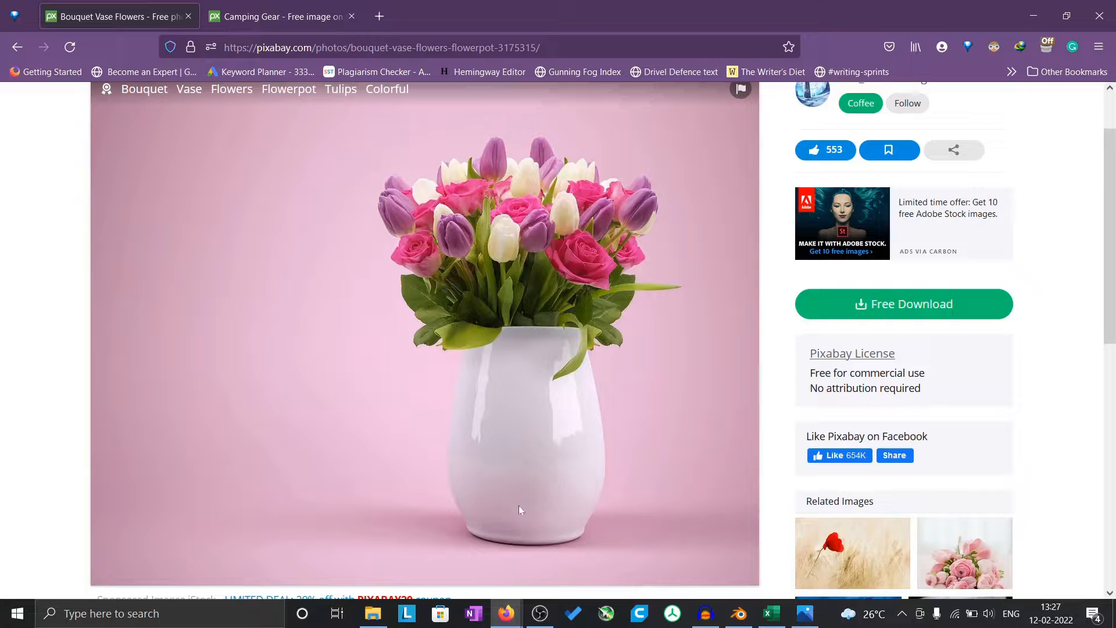
{"action": "key", "text": "alt+Tab"}
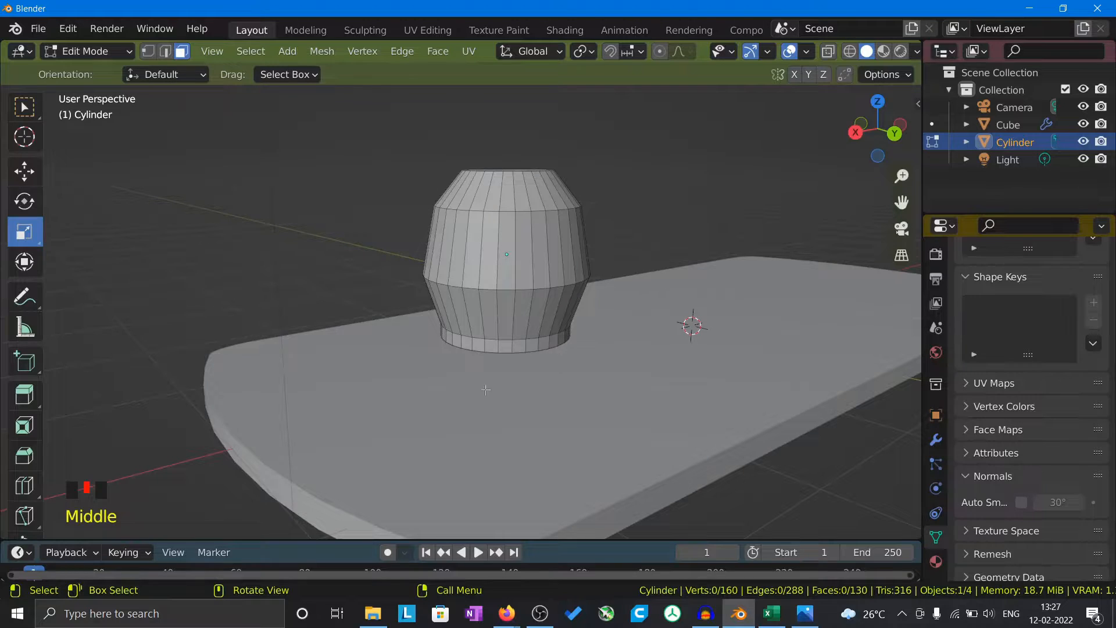
{"action": "left_click", "coordinate": [23, 452]}
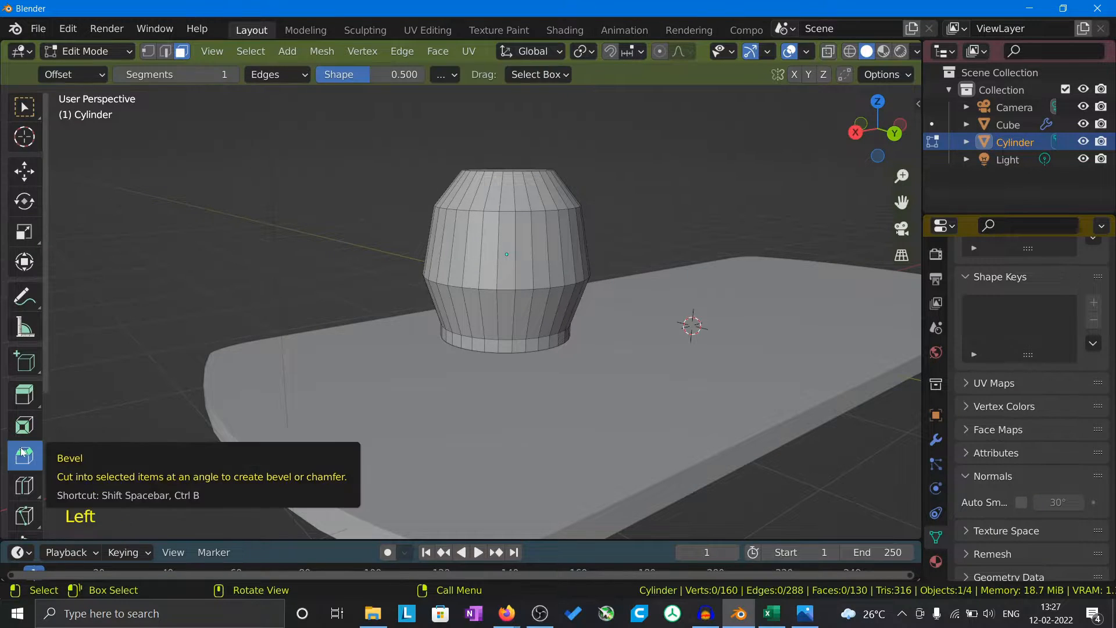
{"action": "scroll", "coordinate": [496, 224], "scroll_direction": "up", "scroll_amount": 3}
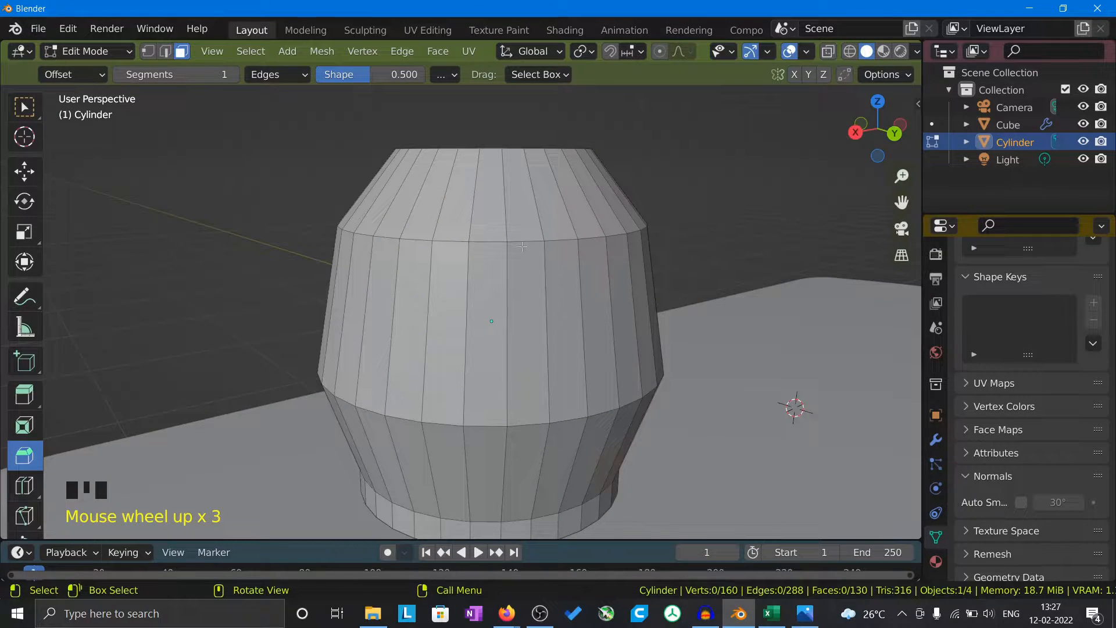
{"action": "key", "text": "alt"}
{"action": "key", "text": "2"}
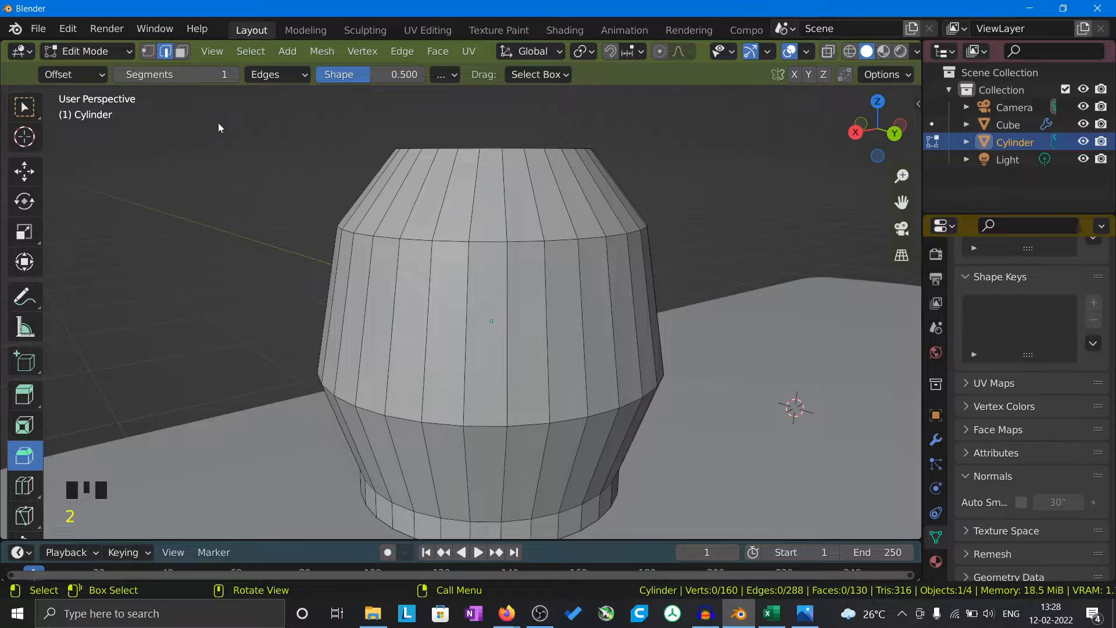
{"action": "left_click", "coordinate": [452, 240], "text": "alt"}
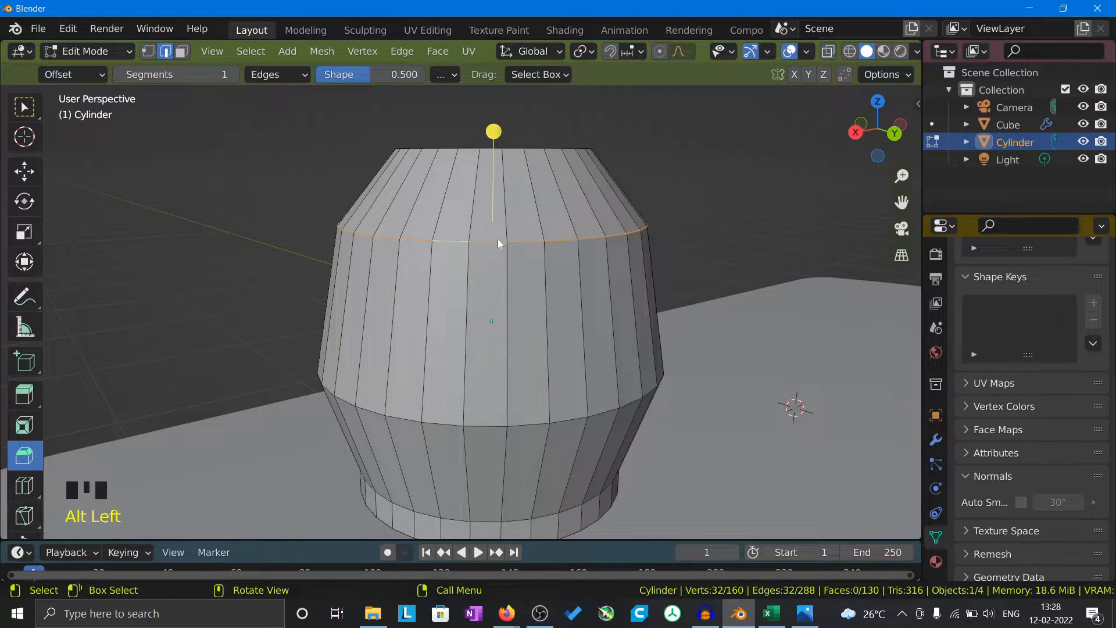
{"action": "left_click_drag", "start_coordinate": [498, 128], "coordinate": [494, 138]}
{"action": "left_click", "coordinate": [230, 277]}
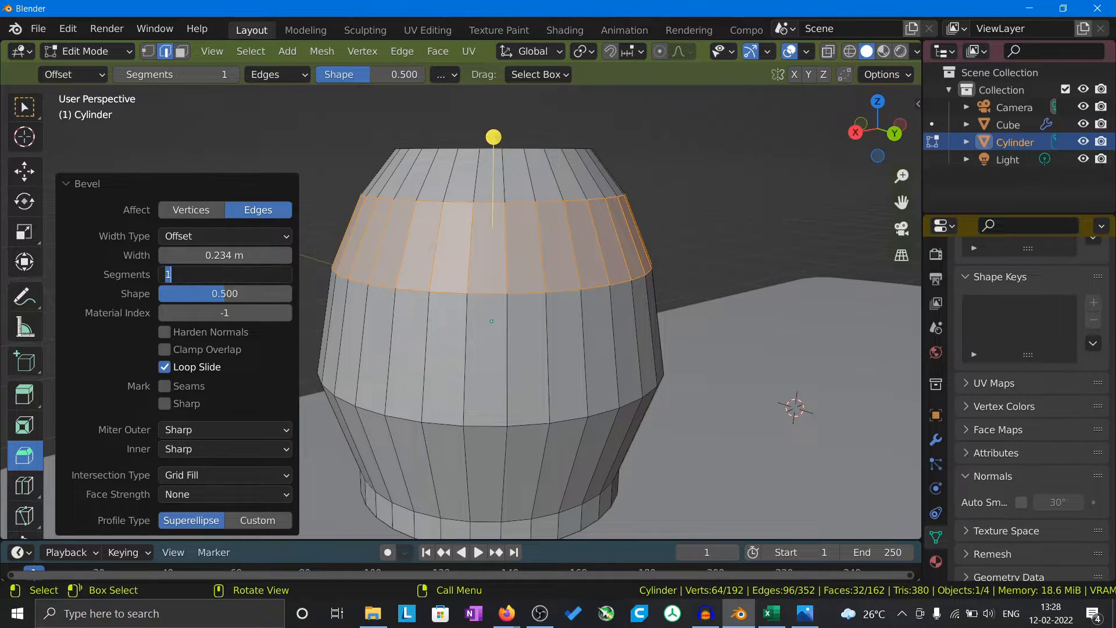
{"action": "type", "text": "6"}
{"action": "key", "text": "Return"}
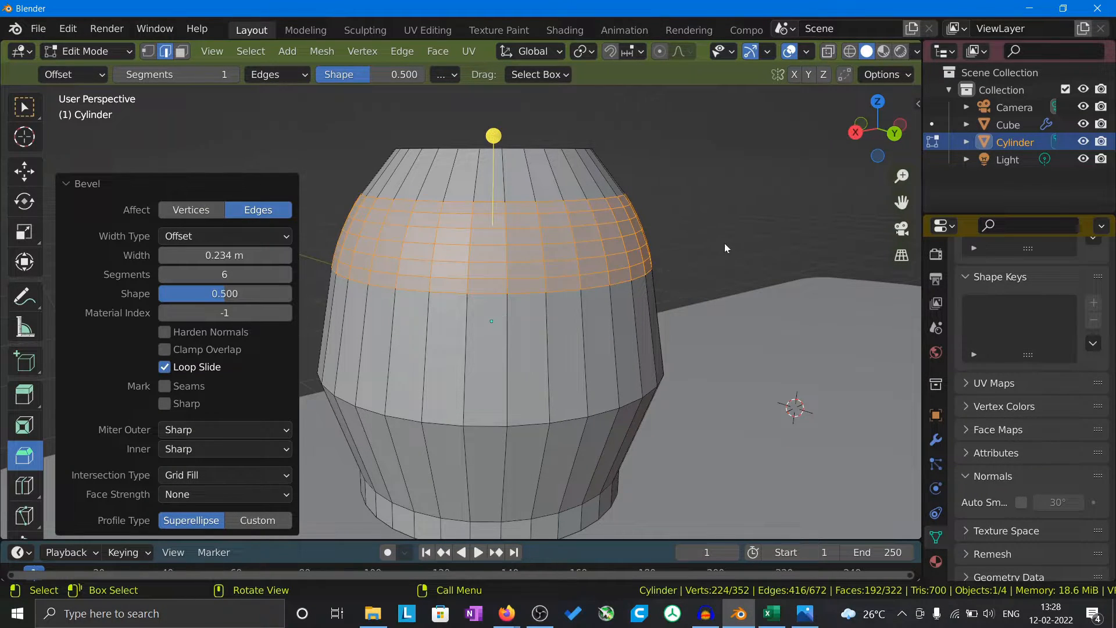
{"action": "triple_click", "coordinate": [662, 267]}
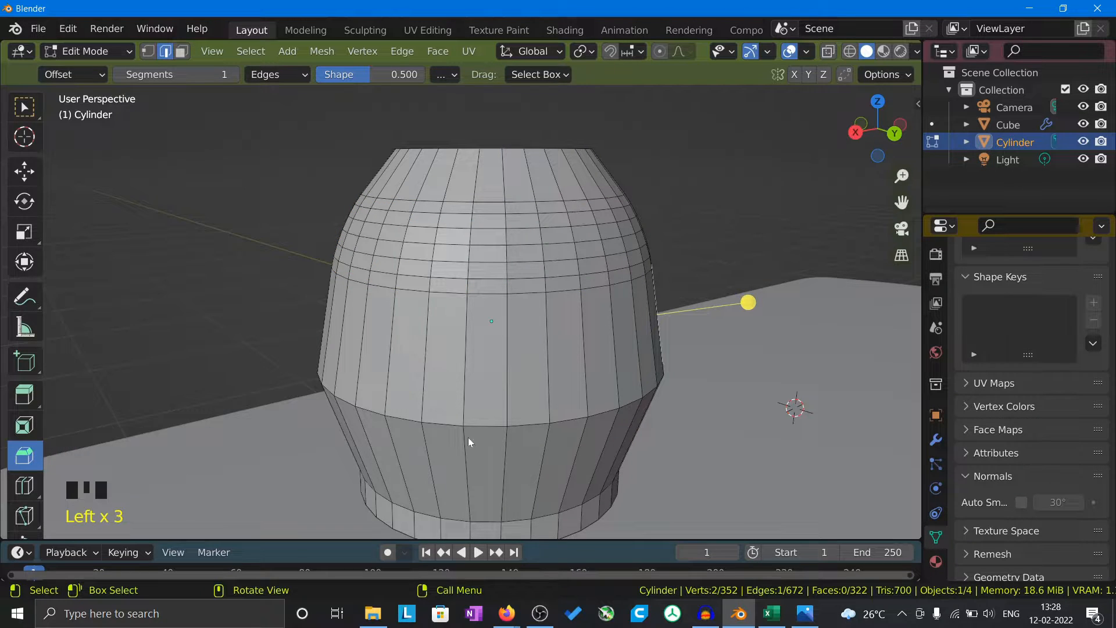
Bevel the vase's widest edge loop by about 0.303 m with one segment and clear the selection.
{"action": "left_click", "coordinate": [484, 428], "text": "alt"}
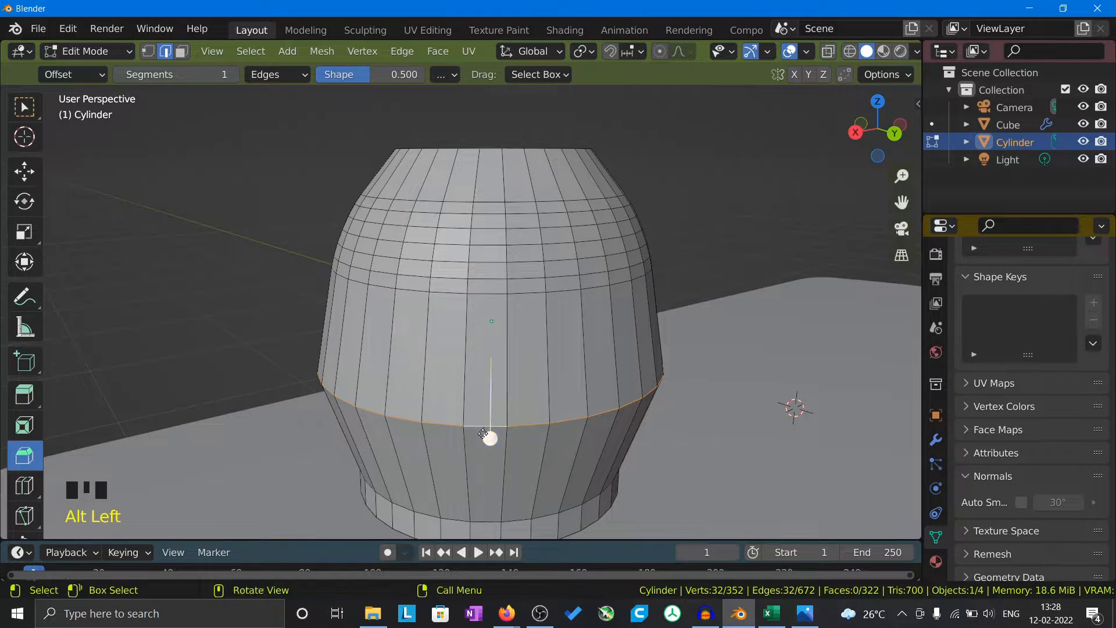
{"action": "left_click_drag", "start_coordinate": [490, 438], "coordinate": [490, 489]}
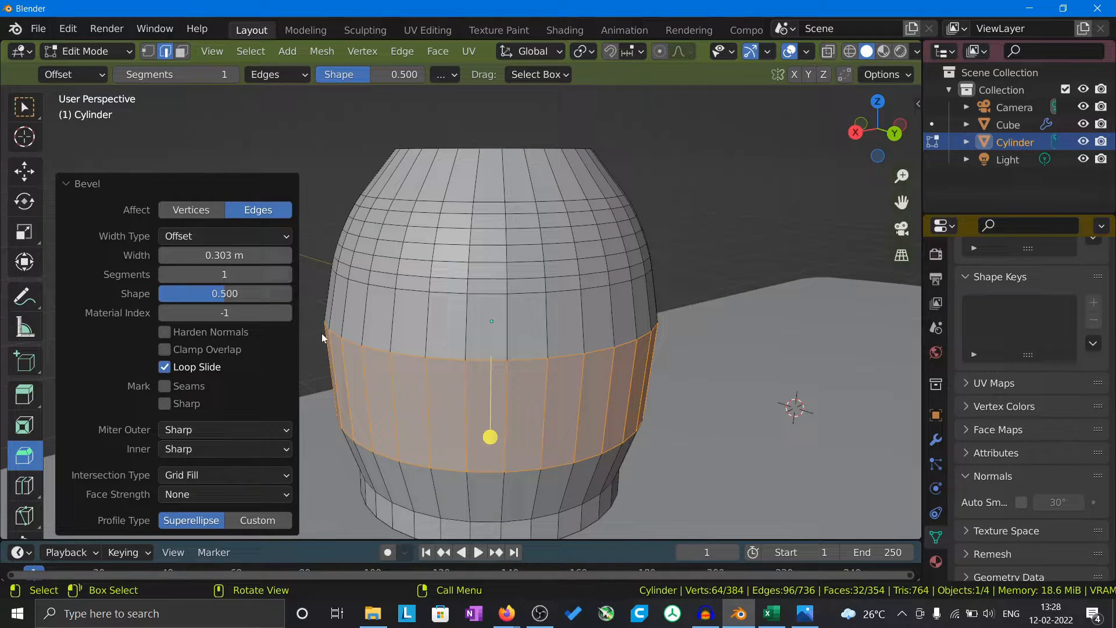
{"action": "left_click", "coordinate": [251, 278]}
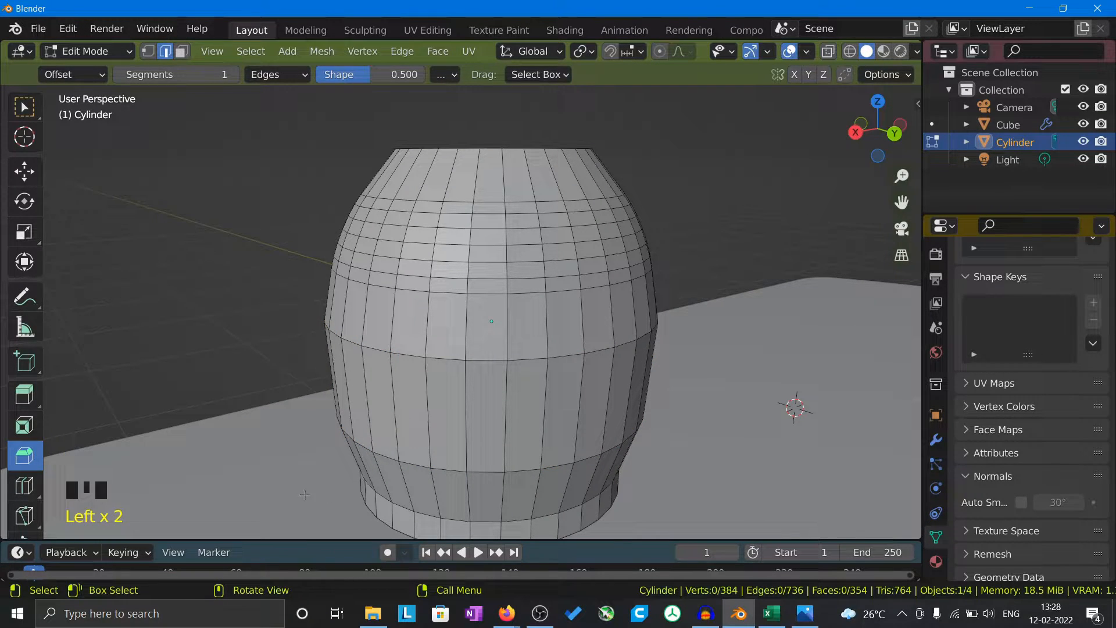
Undo the single-segment bevel and bevel the vase's widest edge loop again by about 0.312 m with 6 segments.
{"action": "key", "text": "ctrl+z"}
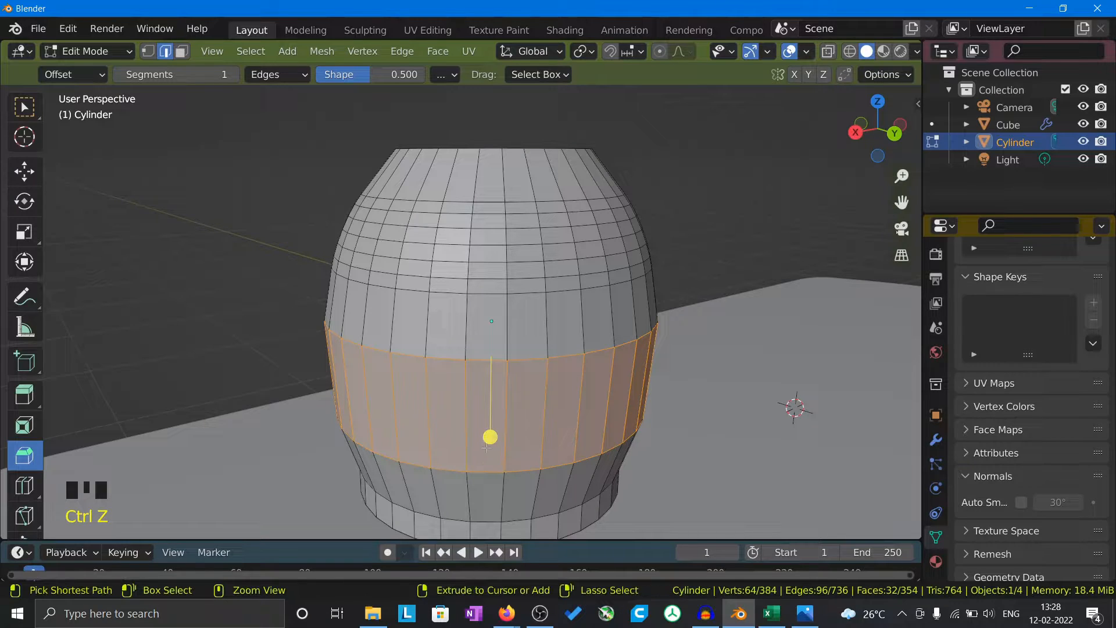
{"action": "key", "text": "ctrl+z"}
{"action": "left_click_drag", "start_coordinate": [490, 438], "coordinate": [483, 490]}
{"action": "left_click", "coordinate": [260, 281]}
{"action": "type", "text": "6"}
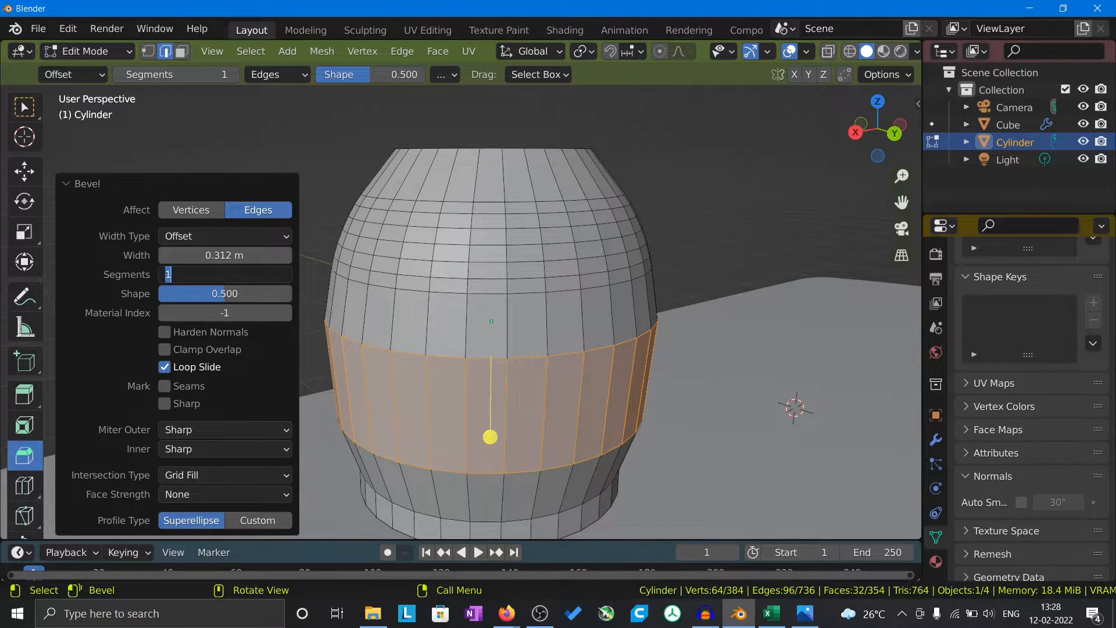
{"action": "key", "text": "Return"}
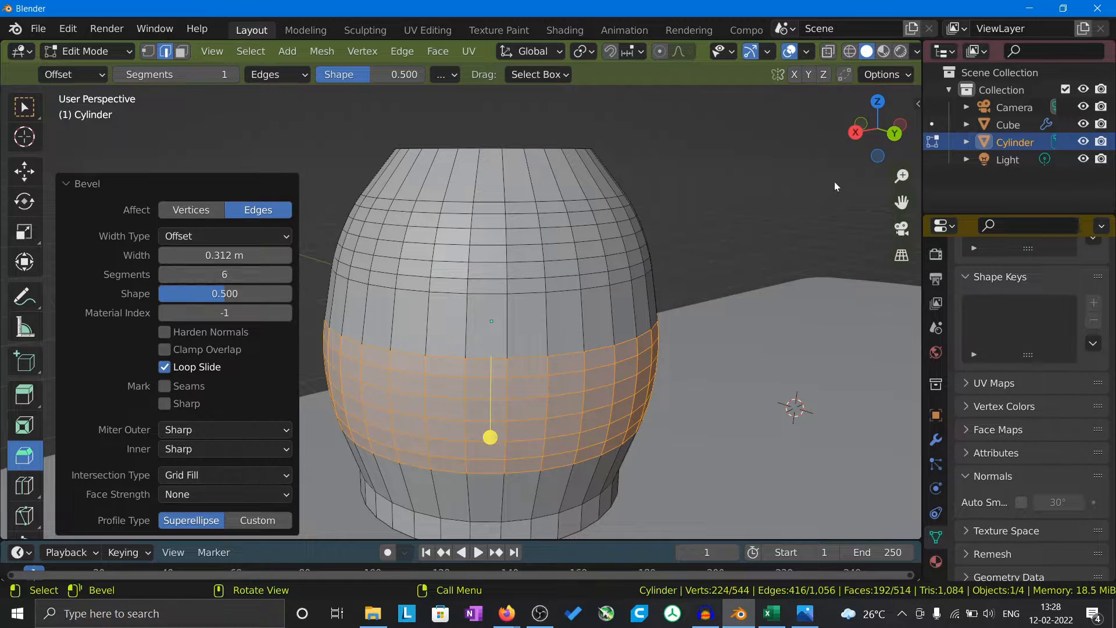
{"action": "middle_click_drag", "start_coordinate": [748, 234], "coordinate": [630, 291]}
{"action": "scroll", "coordinate": [608, 273], "scroll_direction": "up", "scroll_amount": 2}
{"action": "left_click", "coordinate": [586, 211]}
{"action": "scroll", "coordinate": [606, 198], "scroll_direction": "down", "scroll_amount": 3}
{"action": "key", "text": "space"}
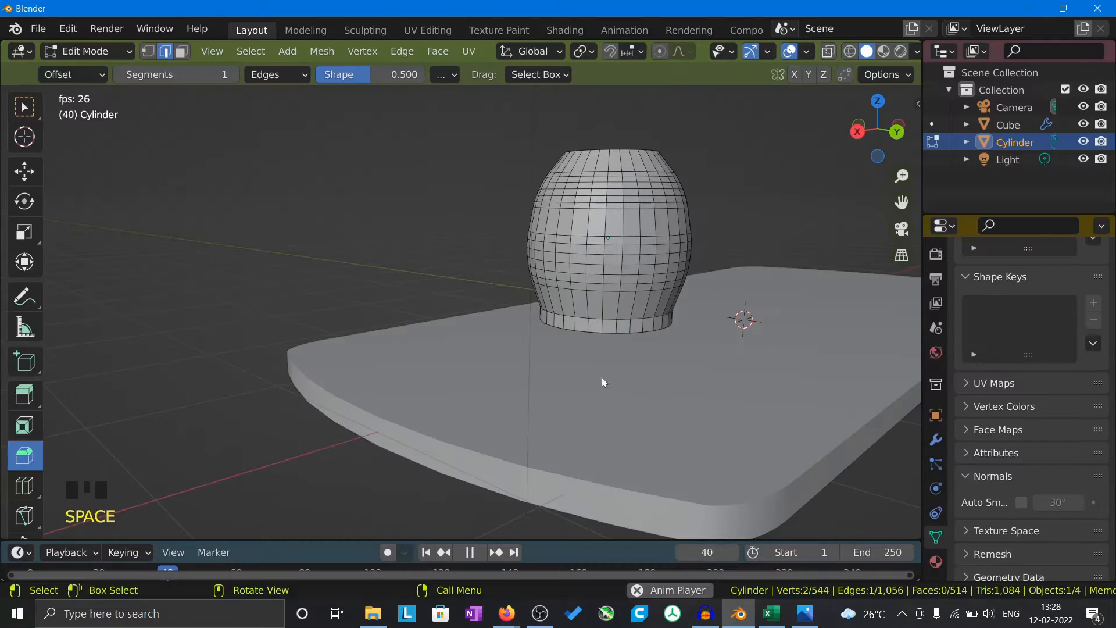
{"action": "key", "text": "space"}
{"action": "left_click", "coordinate": [427, 552]}
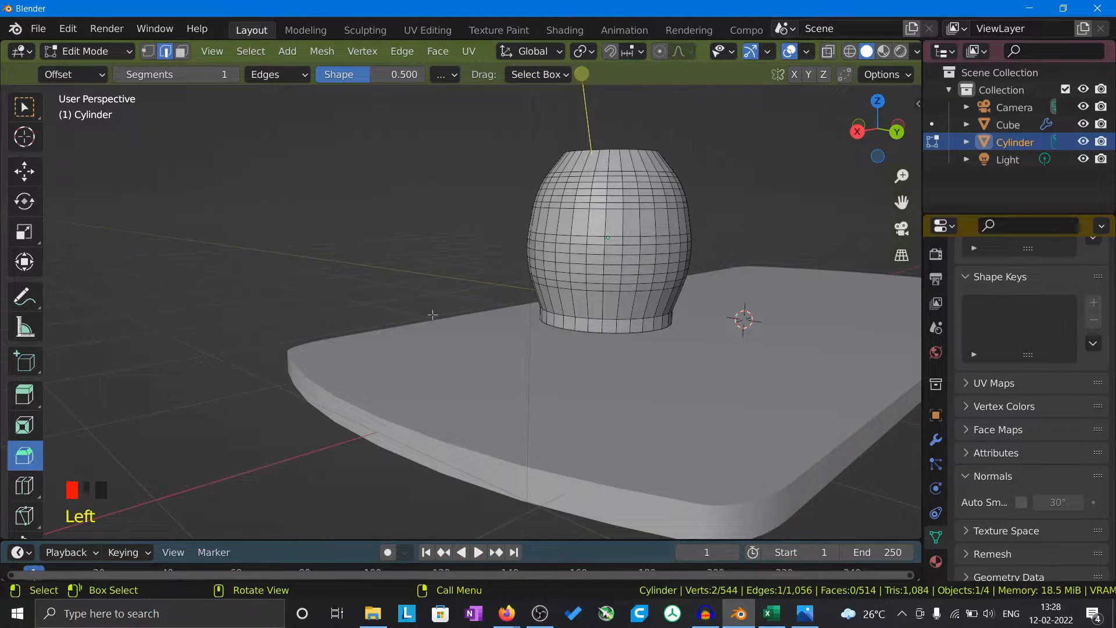
Check the vase photo in Firefox, and in Blender's Object Mode stretch the vase along Z by a factor of about 1.179.
{"action": "left_click", "coordinate": [469, 231]}
{"action": "key", "text": "alt+Tab"}
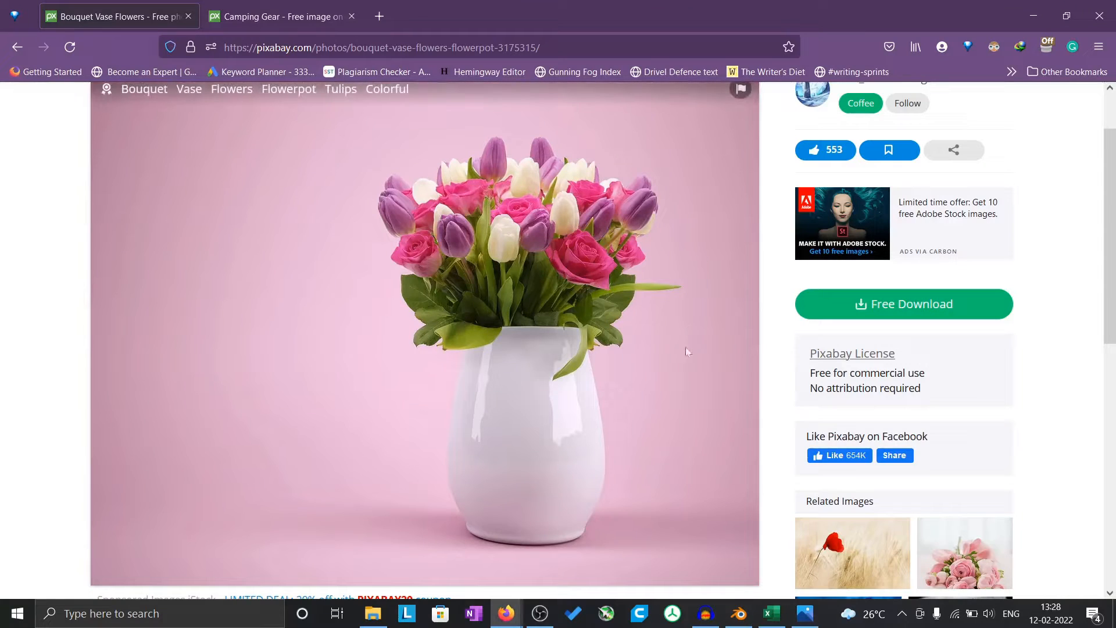
{"action": "key", "text": "alt+Tab"}
{"action": "middle_click_drag", "start_coordinate": [677, 264], "coordinate": [573, 279]}
{"action": "key", "text": "Tab"}
{"action": "key", "text": "s"}
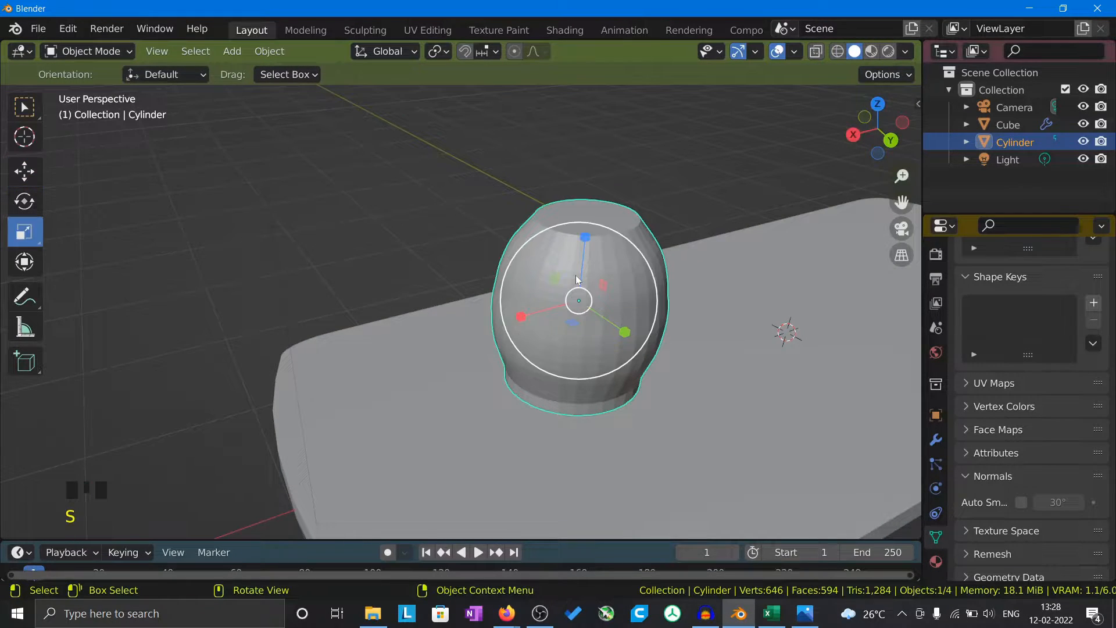
{"action": "left_click_drag", "start_coordinate": [585, 239], "coordinate": [587, 222]}
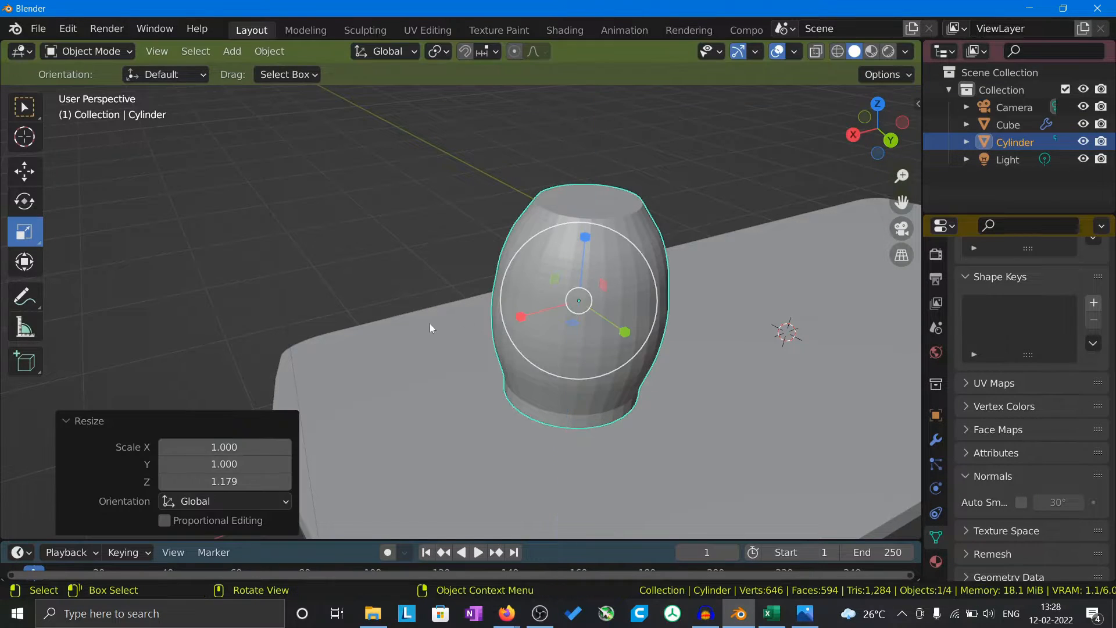
{"action": "middle_click_drag", "start_coordinate": [430, 323], "coordinate": [389, 308]}
{"action": "left_click", "coordinate": [713, 182]}
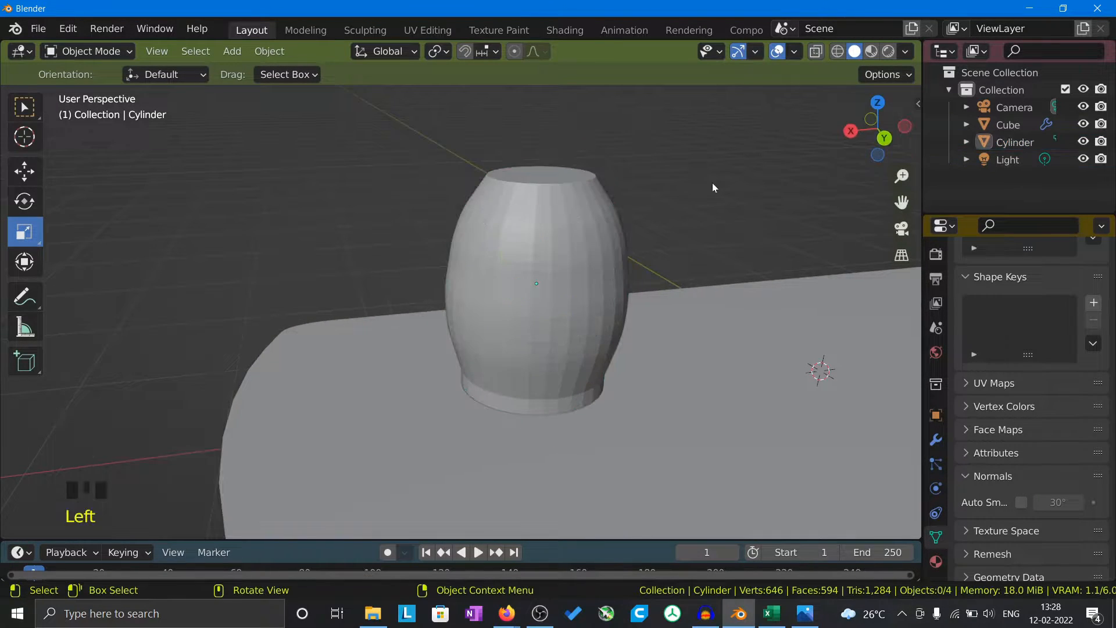
Compare the vase with the photo in Firefox and apply Shade Smooth to it in Blender.
{"action": "key", "text": "alt+Tab"}
{"action": "key", "text": "alt+Tab"}
{"action": "middle_click_drag", "start_coordinate": [686, 219], "coordinate": [654, 284]}
{"action": "key", "text": "alt+Tab"}
{"action": "key", "text": "alt+Tab"}
{"action": "left_click", "coordinate": [588, 388]}
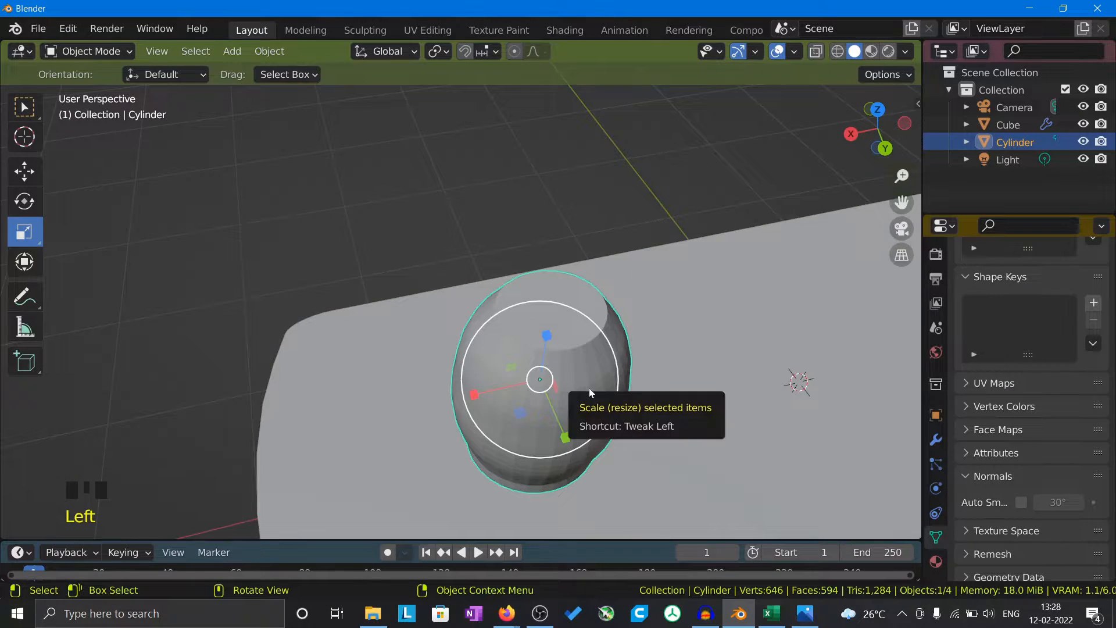
{"action": "right_click", "coordinate": [607, 355]}
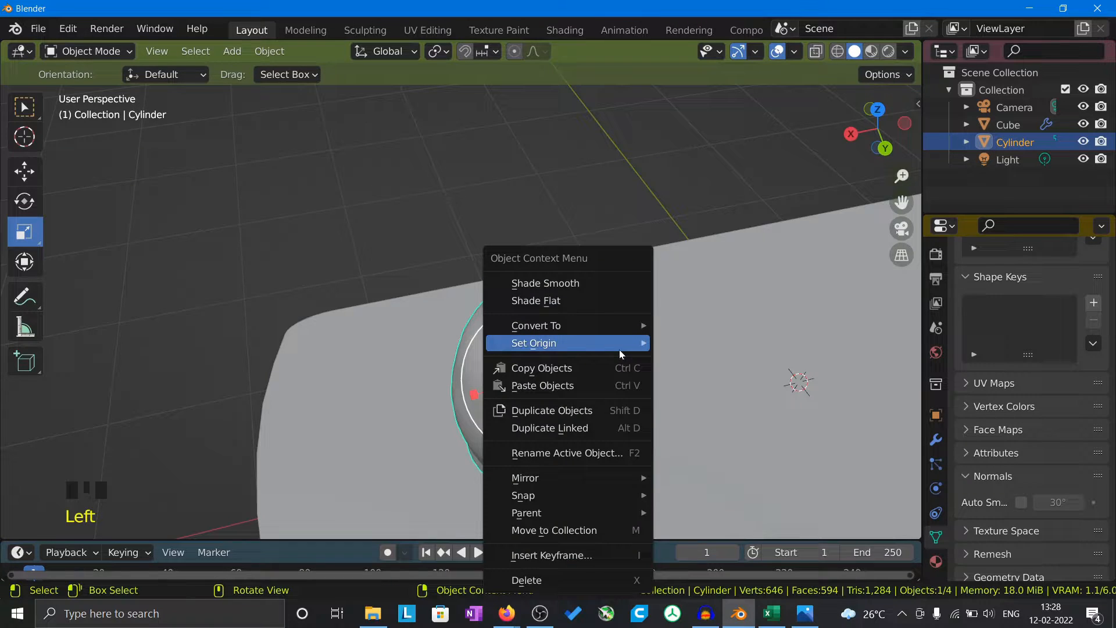
{"action": "left_click", "coordinate": [605, 283]}
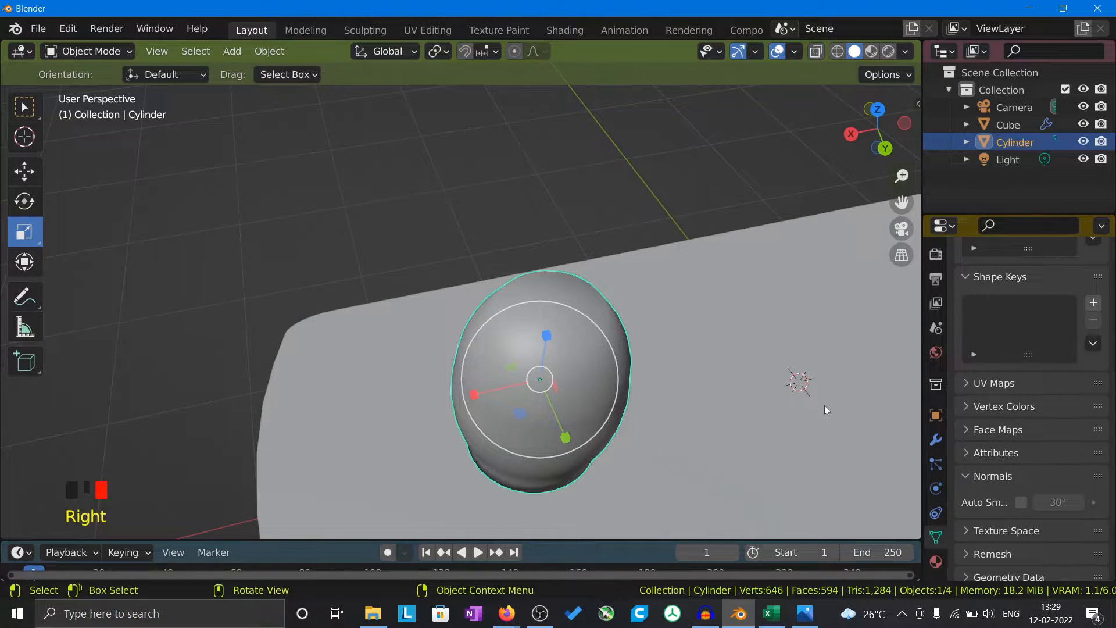
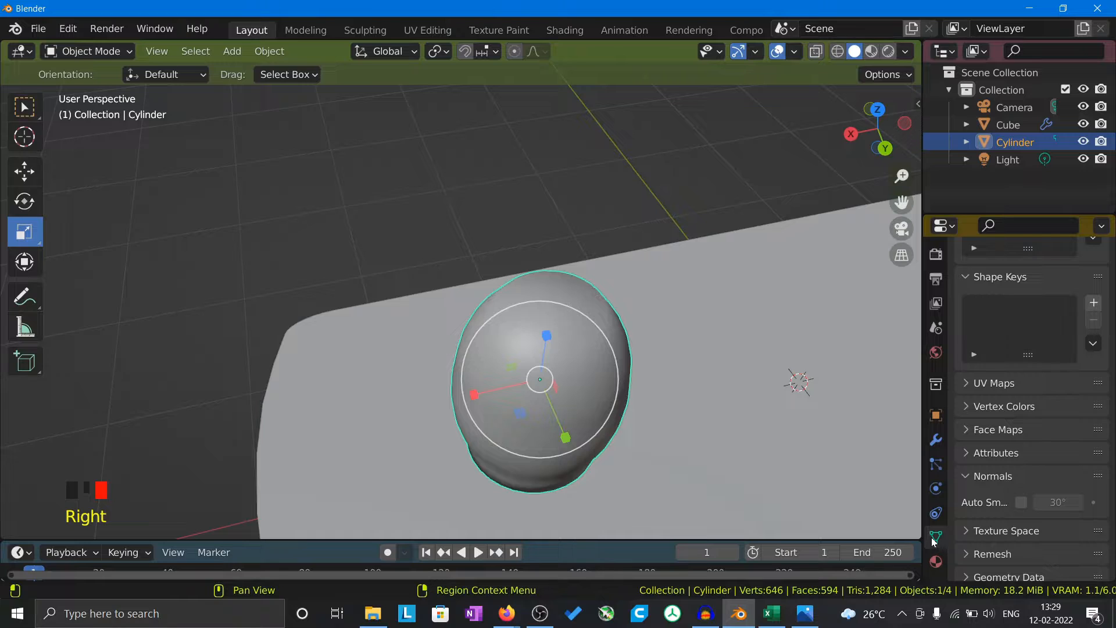
Enable Auto Smooth at 30° for the vase and clear the selection.
{"action": "triple_click", "coordinate": [1021, 503]}
{"action": "left_click", "coordinate": [570, 196]}
{"action": "middle_click_drag", "start_coordinate": [571, 196], "coordinate": [626, 322]}
{"action": "middle_click_drag", "start_coordinate": [581, 235], "coordinate": [554, 272]}
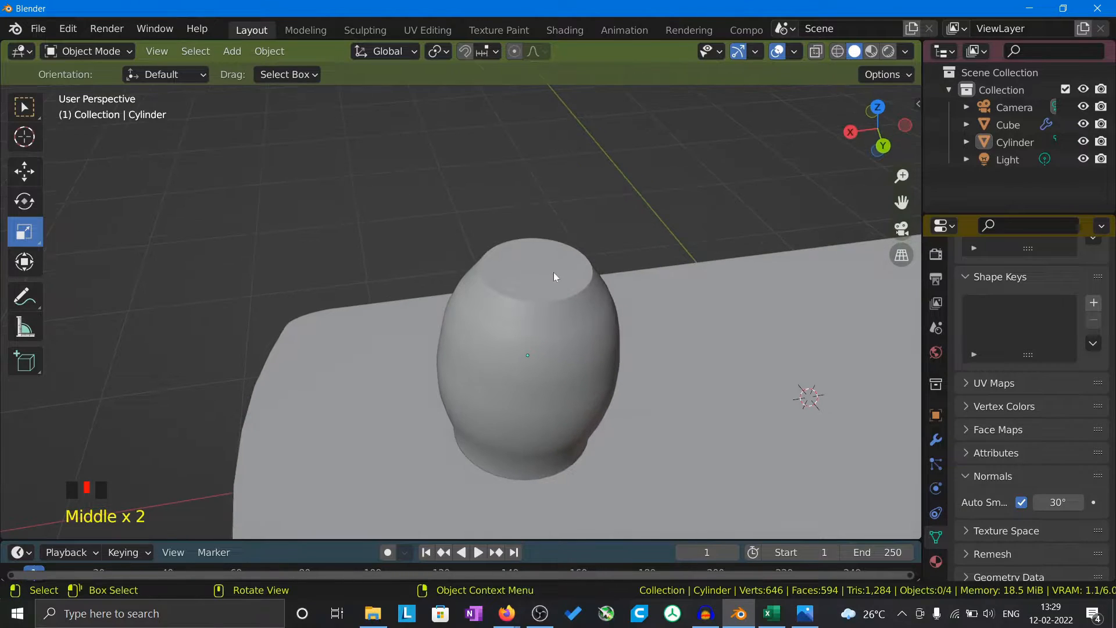
Delete the vase's top face in Edit Mode to open its mouth, and switch to the selection tool.
{"action": "left_click", "coordinate": [606, 331]}
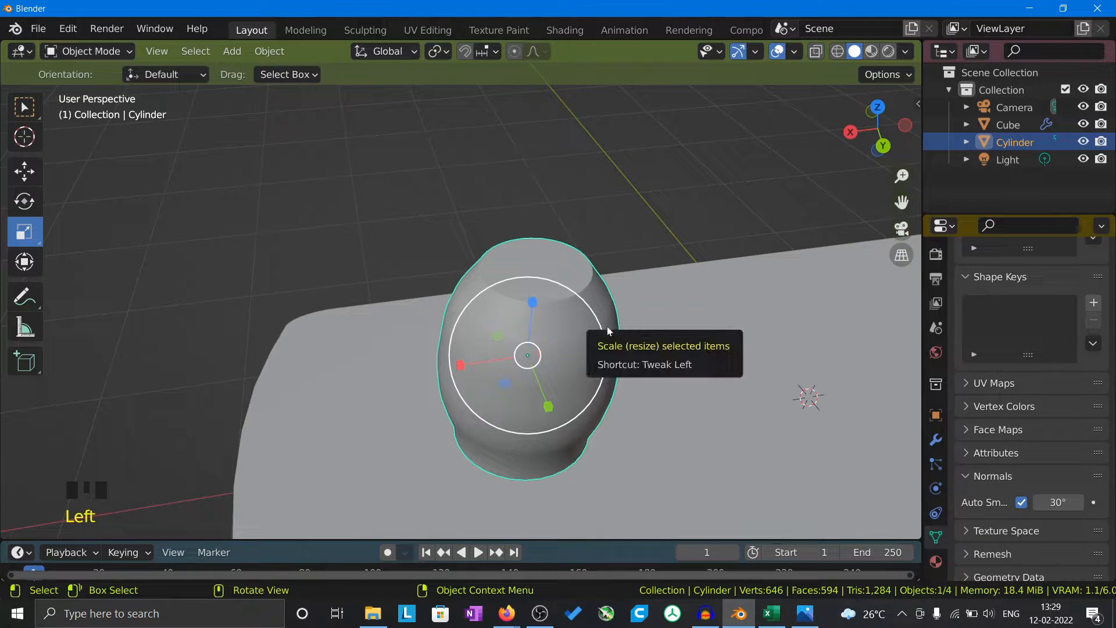
{"action": "key", "text": "Tab"}
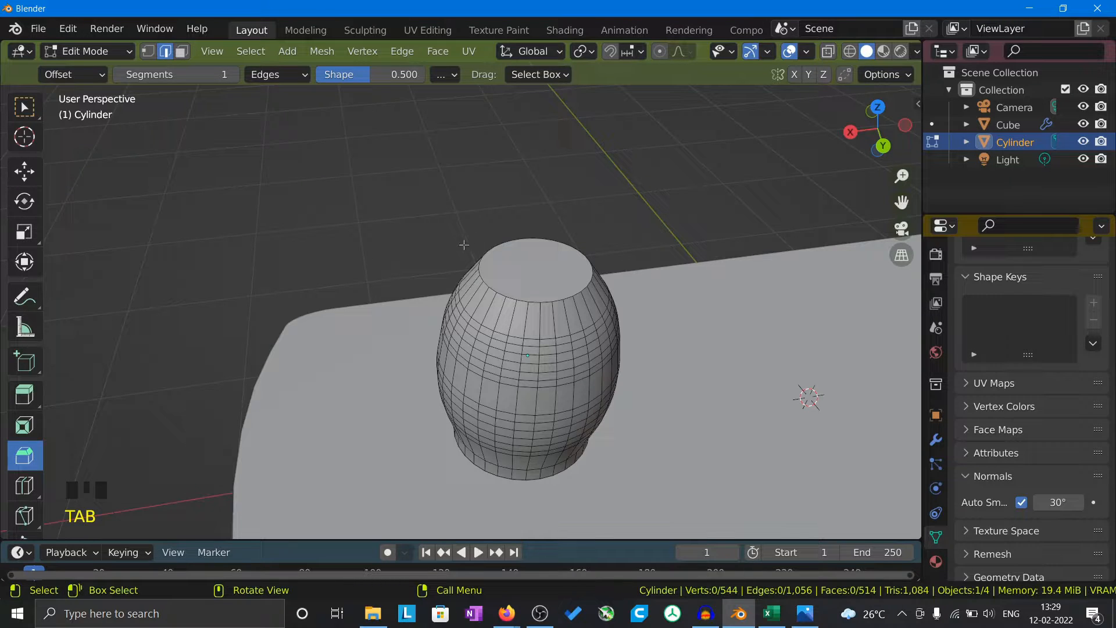
{"action": "key", "text": "3"}
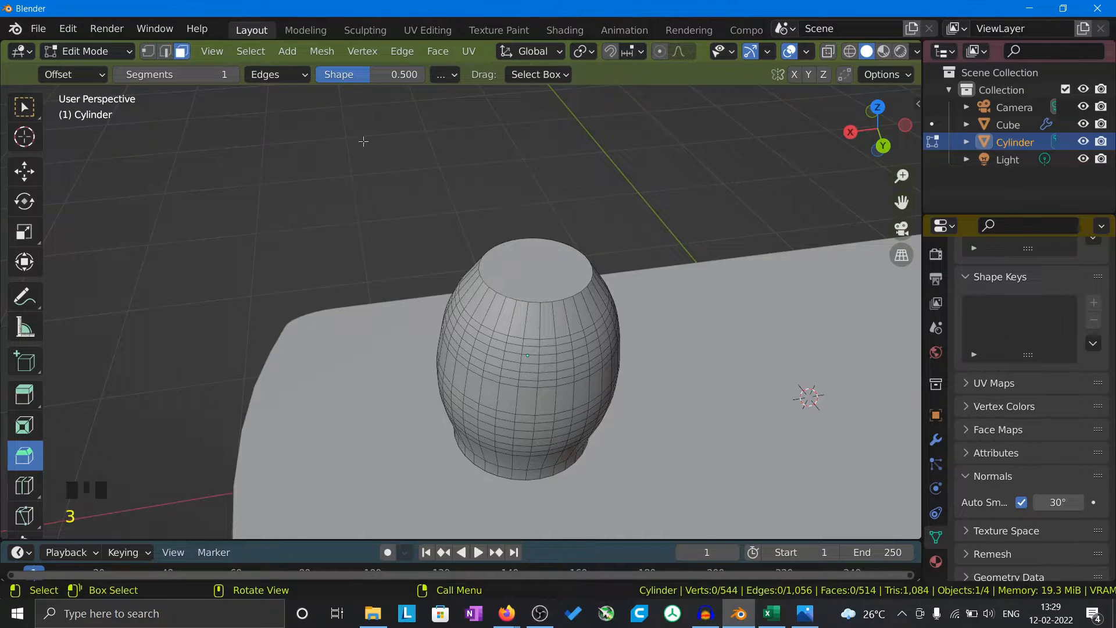
{"action": "left_click", "coordinate": [523, 280]}
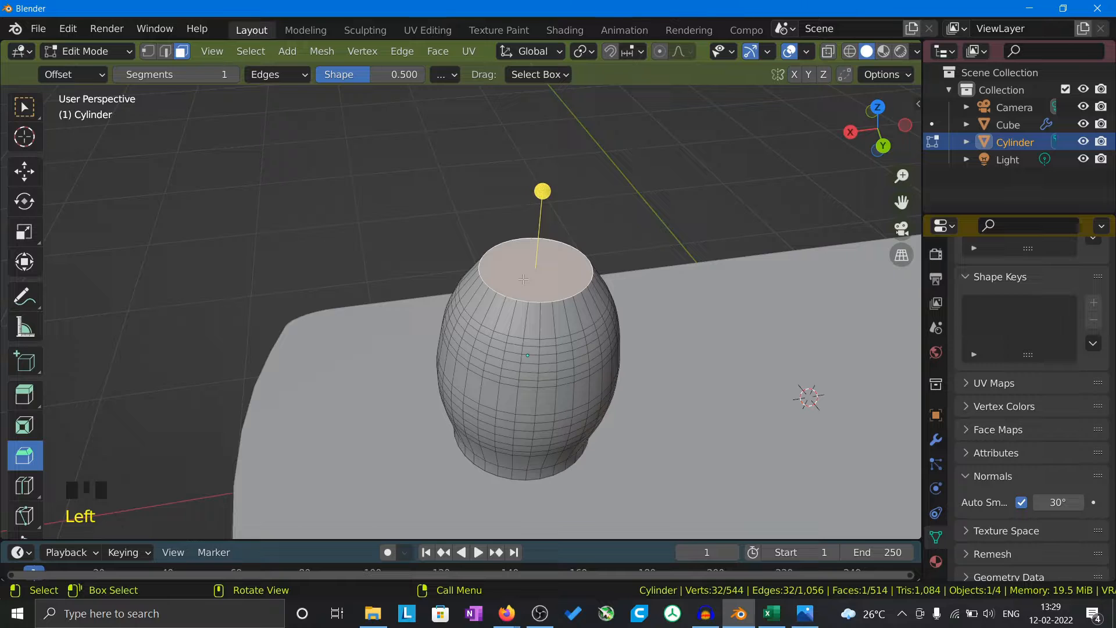
{"action": "key", "text": "x"}
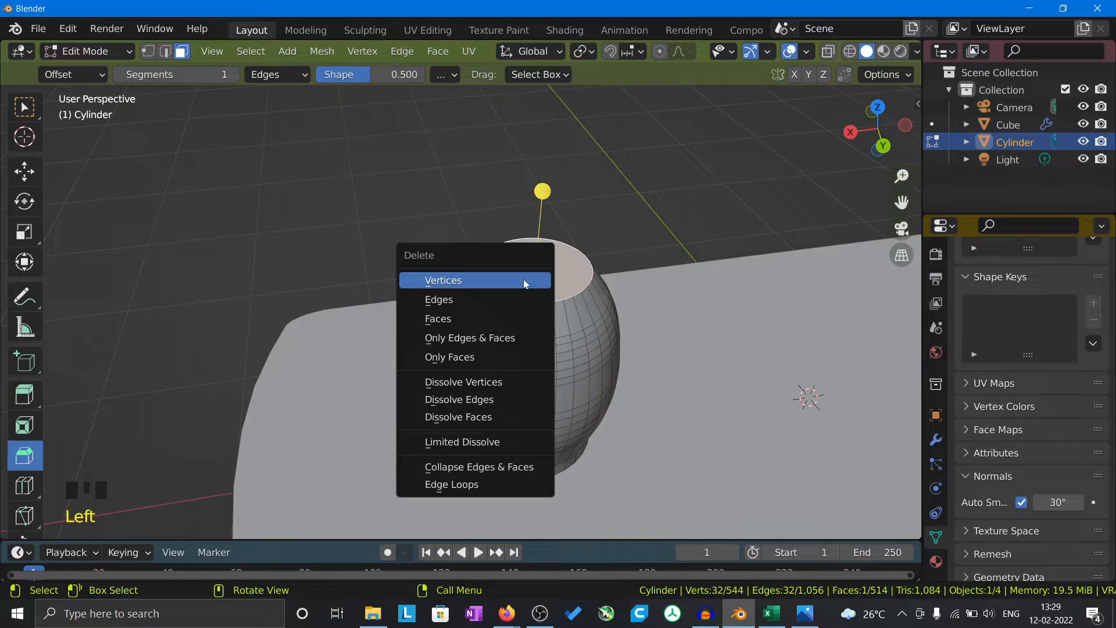
{"action": "left_click", "coordinate": [491, 317]}
{"action": "middle_click_drag", "start_coordinate": [494, 266], "coordinate": [493, 266]}
{"action": "left_click", "coordinate": [25, 108]}
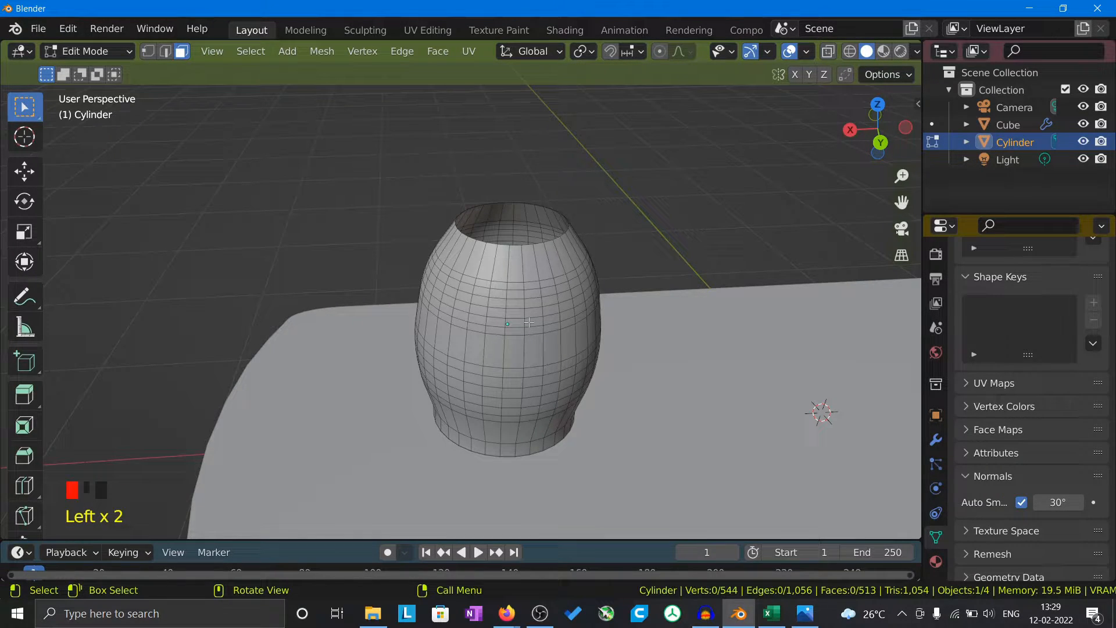
Select the whole vase mesh and extrude it along its normals inward by about 0.131 m to give the walls thickness.
{"action": "key", "text": "a"}
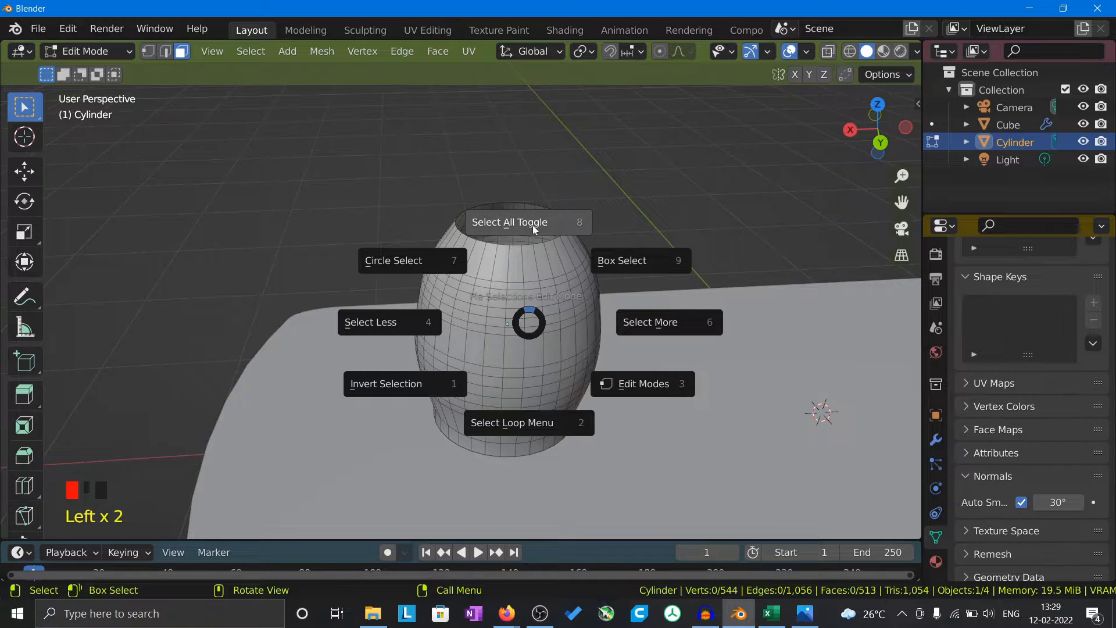
{"action": "key", "text": "a"}
{"action": "middle_click_drag", "start_coordinate": [440, 369], "coordinate": [541, 163]}
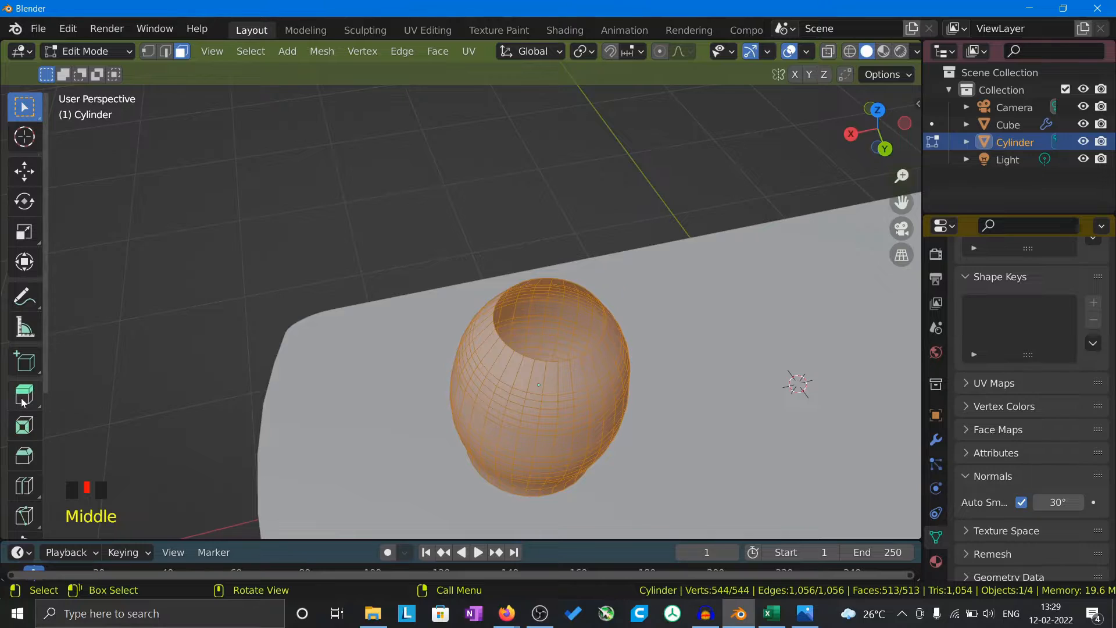
{"action": "left_click", "coordinate": [23, 401]}
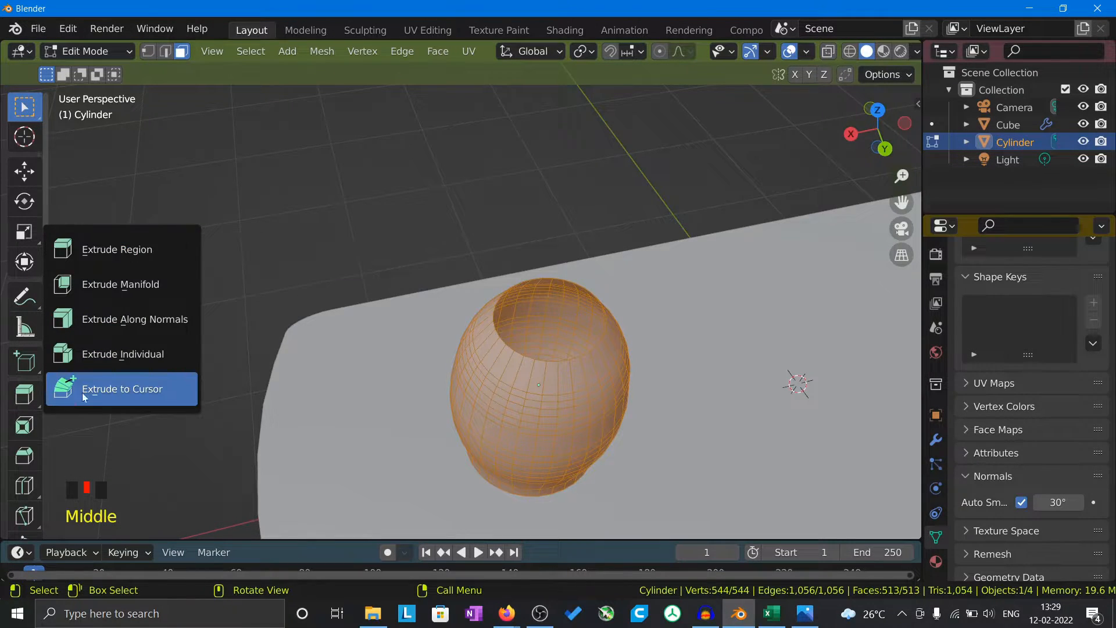
{"action": "left_click", "coordinate": [119, 327]}
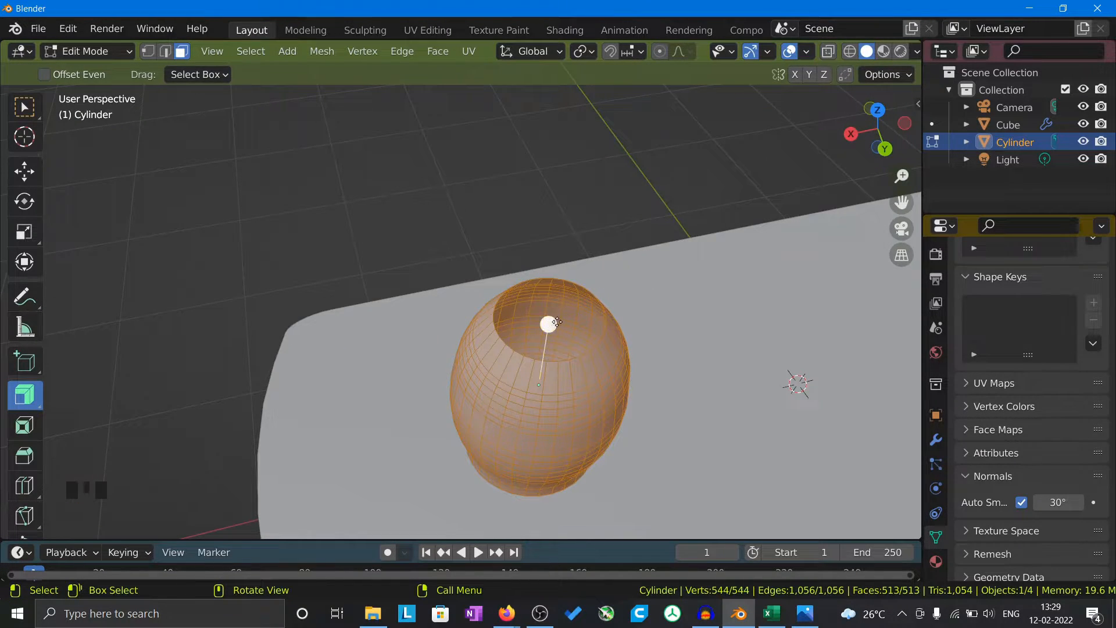
{"action": "mouse_move", "coordinate": [553, 323]}
{"action": "left_mouse_down"}
{"action": "mouse_move", "coordinate": [560, 334]}
{"action": "mouse_move", "coordinate": [560, 315]}
{"action": "mouse_move", "coordinate": [563, 334]}
{"action": "left_mouse_up"}
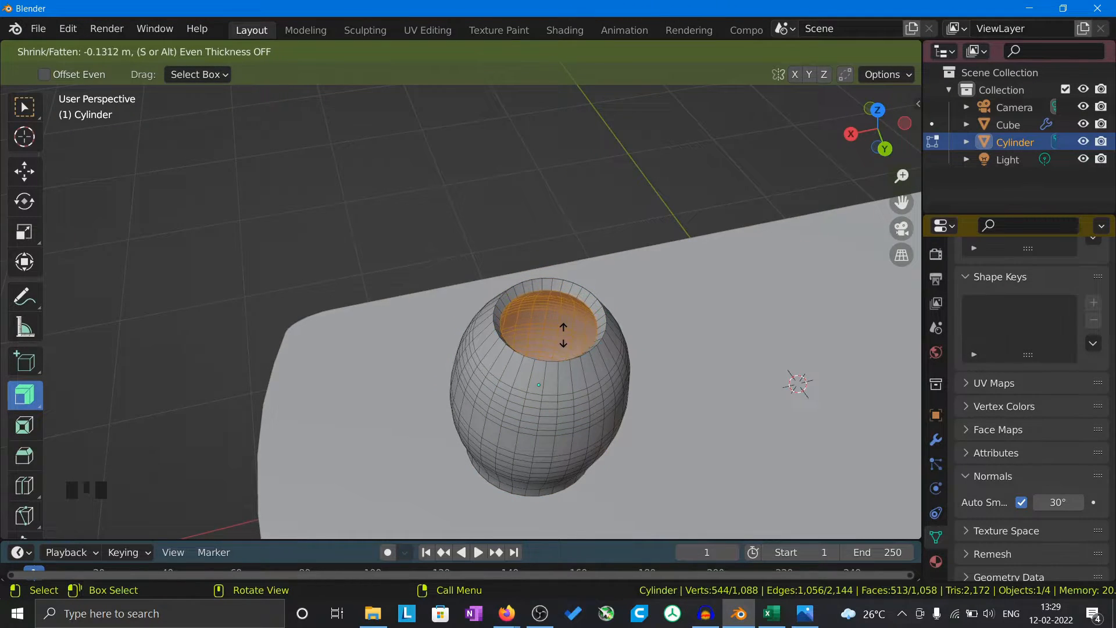
{"action": "left_click", "coordinate": [563, 336]}
{"action": "left_click", "coordinate": [594, 164]}
{"action": "middle_click_drag", "start_coordinate": [593, 164], "coordinate": [614, 214]}
Inspect the vase's wall thickness around the mouth in wireframe shading with everything selected, and return to solid shading with nothing selected.
{"action": "key", "text": "a"}
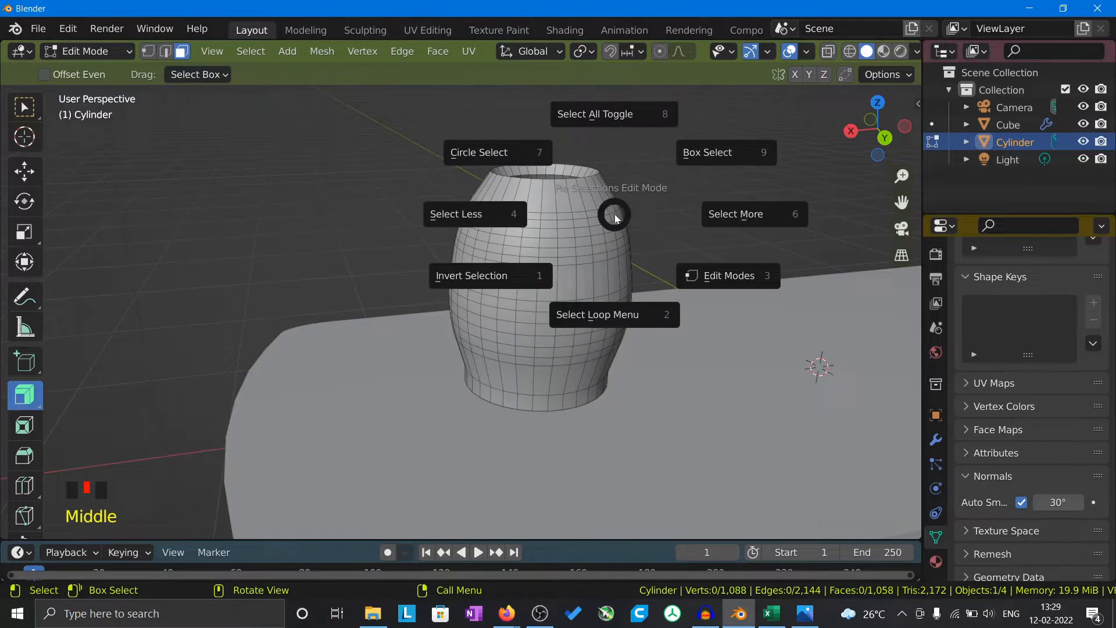
{"action": "left_click", "coordinate": [625, 123]}
{"action": "left_click", "coordinate": [849, 53]}
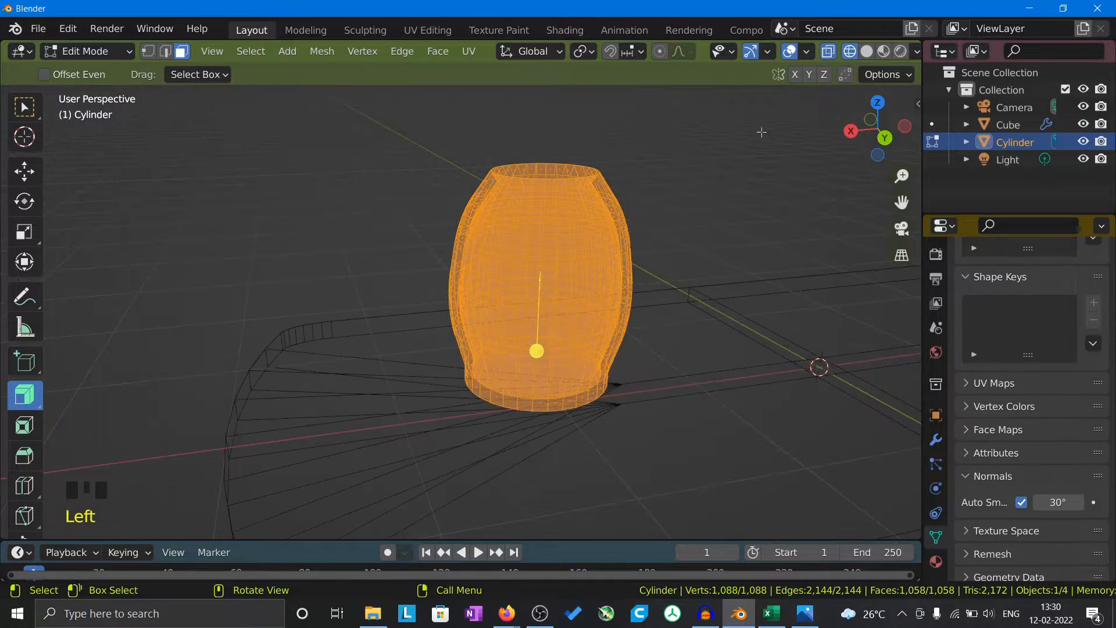
{"action": "mouse_move", "coordinate": [569, 273]}
{"action": "middle_mouse_down"}
{"action": "mouse_move", "coordinate": [569, 325]}
{"action": "mouse_move", "coordinate": [569, 274]}
{"action": "mouse_move", "coordinate": [552, 288]}
{"action": "mouse_move", "coordinate": [594, 304]}
{"action": "mouse_move", "coordinate": [624, 354]}
{"action": "middle_mouse_up"}
{"action": "scroll", "coordinate": [569, 273], "scroll_direction": "up", "scroll_amount": 2}
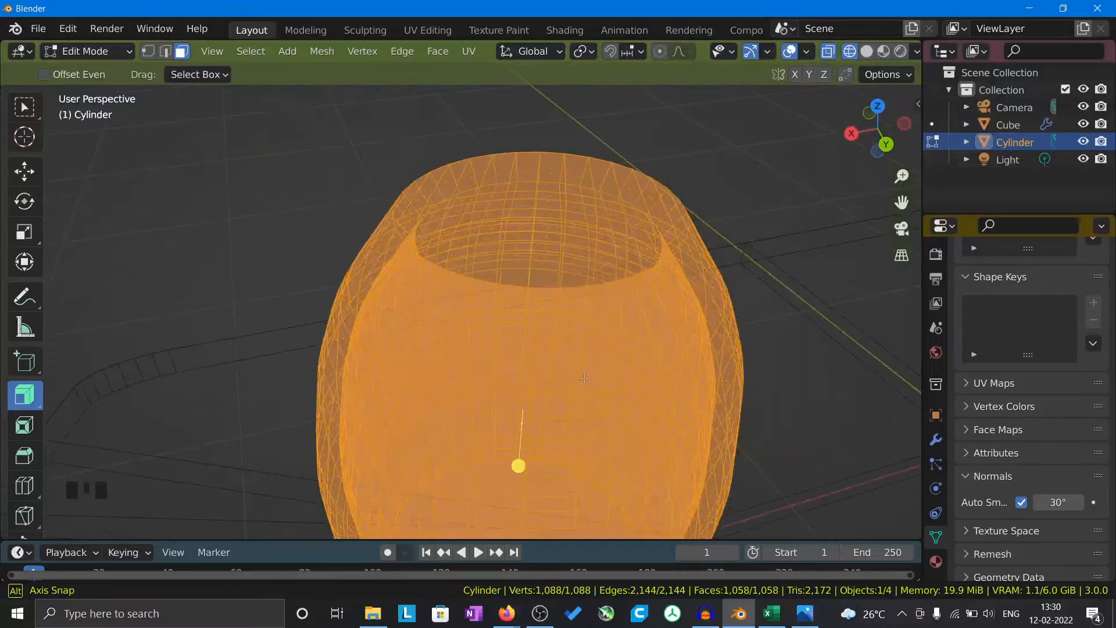
{"action": "left_click", "coordinate": [865, 52]}
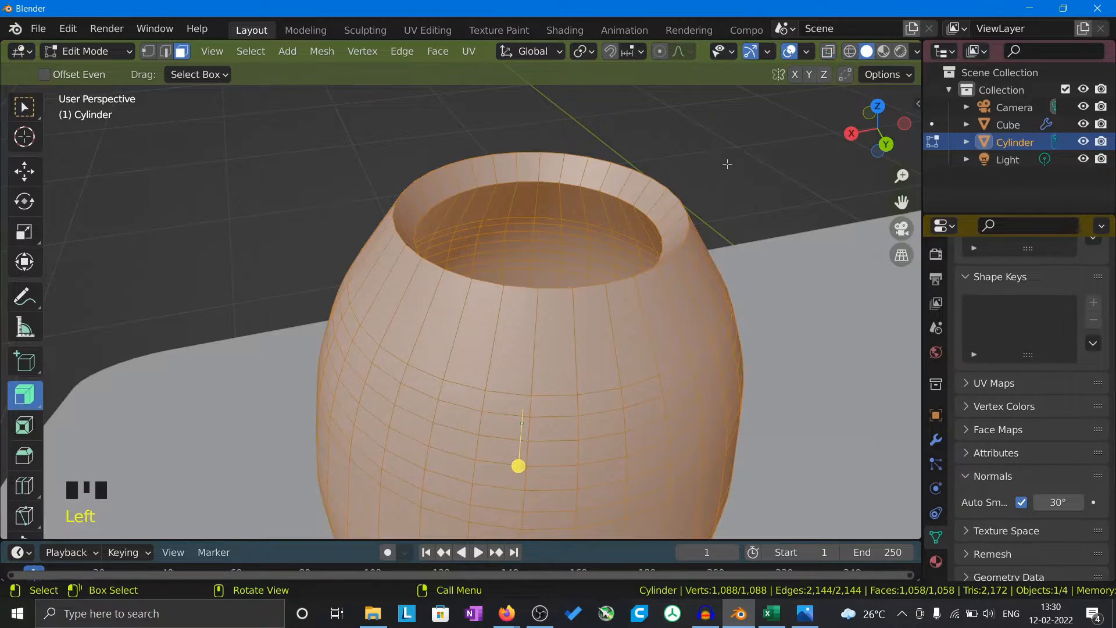
{"action": "left_click", "coordinate": [726, 167]}
{"action": "left_click", "coordinate": [24, 106]}
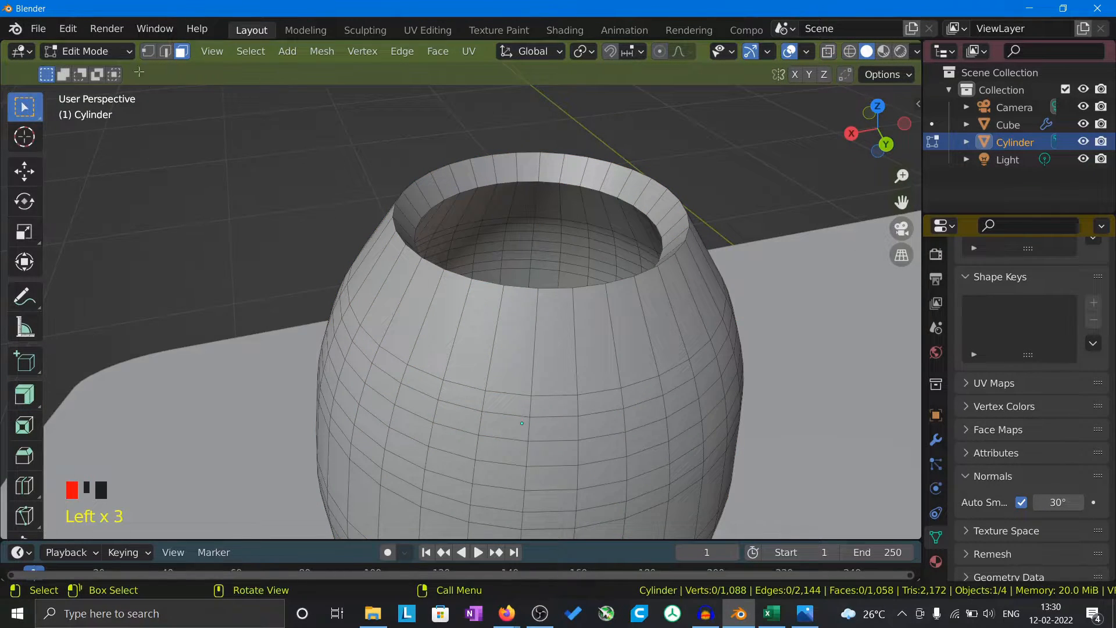
Return to Object Mode, clear the selection and examine the hollow vase on the slab.
{"action": "key", "text": "Tab"}
{"action": "left_click", "coordinate": [259, 181]}
{"action": "scroll", "coordinate": [250, 174], "scroll_direction": "down", "scroll_amount": 3}
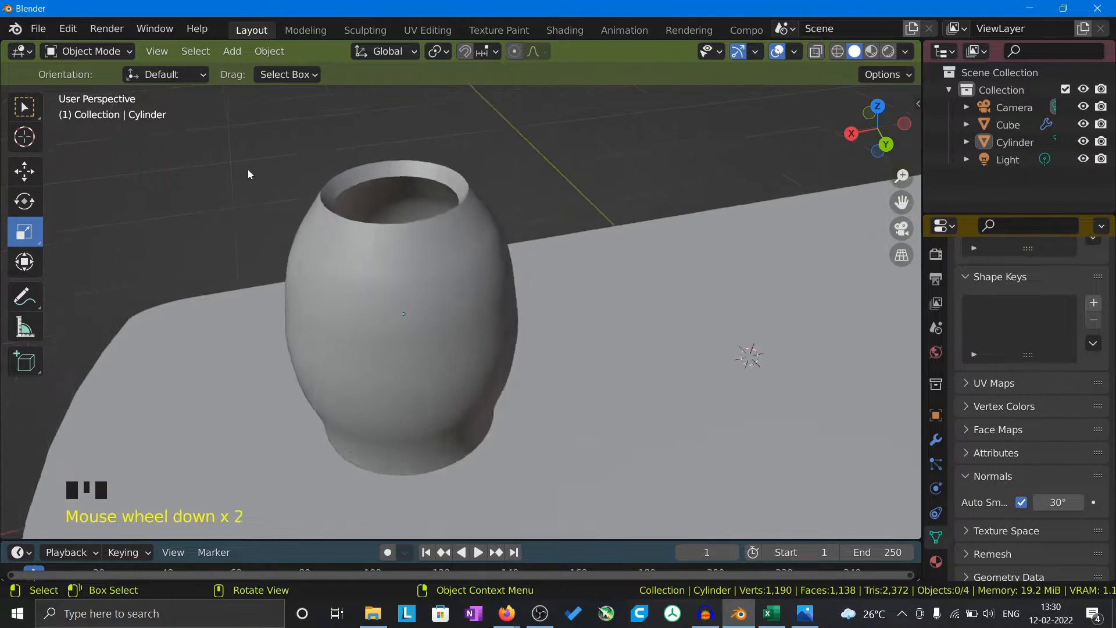
{"action": "middle_click_drag", "start_coordinate": [323, 336], "coordinate": [344, 347]}
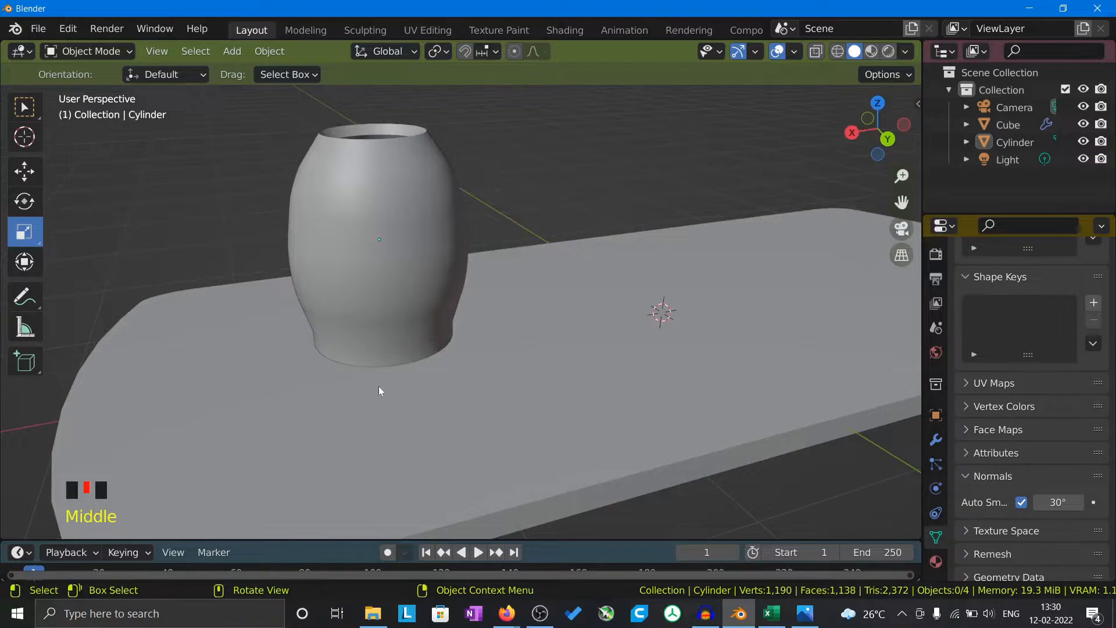
{"action": "scroll", "coordinate": [384, 252], "scroll_direction": "down", "scroll_amount": 3}
{"action": "middle_click_drag", "start_coordinate": [389, 264], "coordinate": [410, 376]}
{"action": "scroll", "coordinate": [389, 243], "scroll_direction": "up", "scroll_amount": 2}
{"action": "scroll", "coordinate": [390, 243], "scroll_direction": "down", "scroll_amount": 2}
{"action": "mouse_move", "coordinate": [389, 243]}
{"action": "middle_mouse_down"}
{"action": "mouse_move", "coordinate": [452, 267]}
{"action": "mouse_move", "coordinate": [597, 256]}
{"action": "mouse_move", "coordinate": [379, 254]}
{"action": "middle_mouse_up"}
{"action": "scroll", "coordinate": [552, 219], "scroll_direction": "down", "scroll_amount": 3}
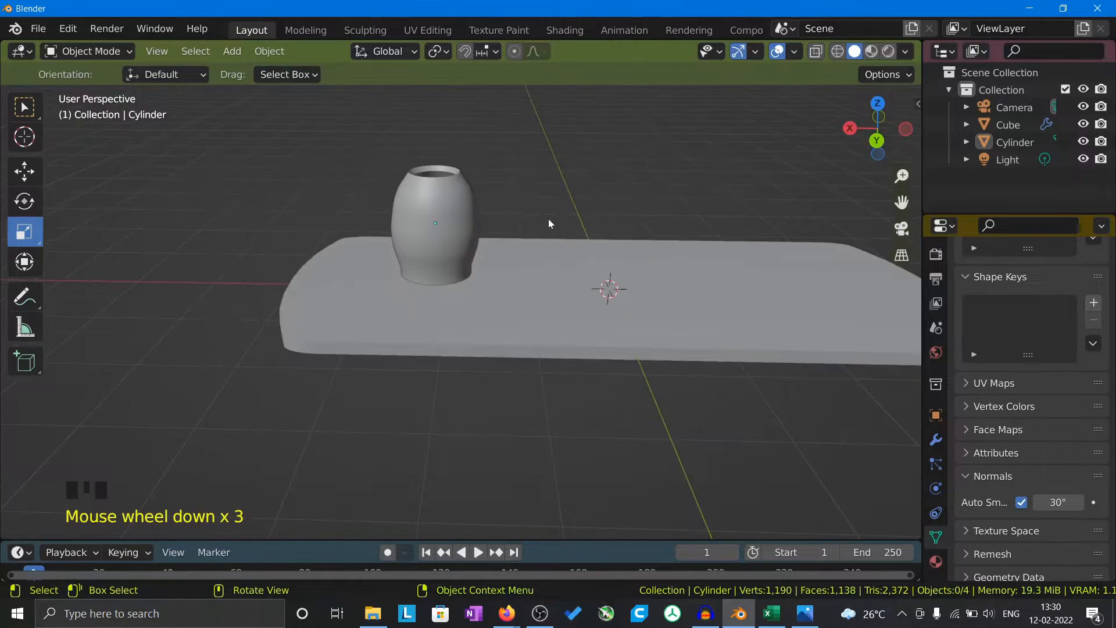
View the Camping Gear illustration on Pixabay in Firefox and return to Blender.
{"action": "key", "text": "alt+Tab"}
{"action": "left_click", "coordinate": [244, 16]}
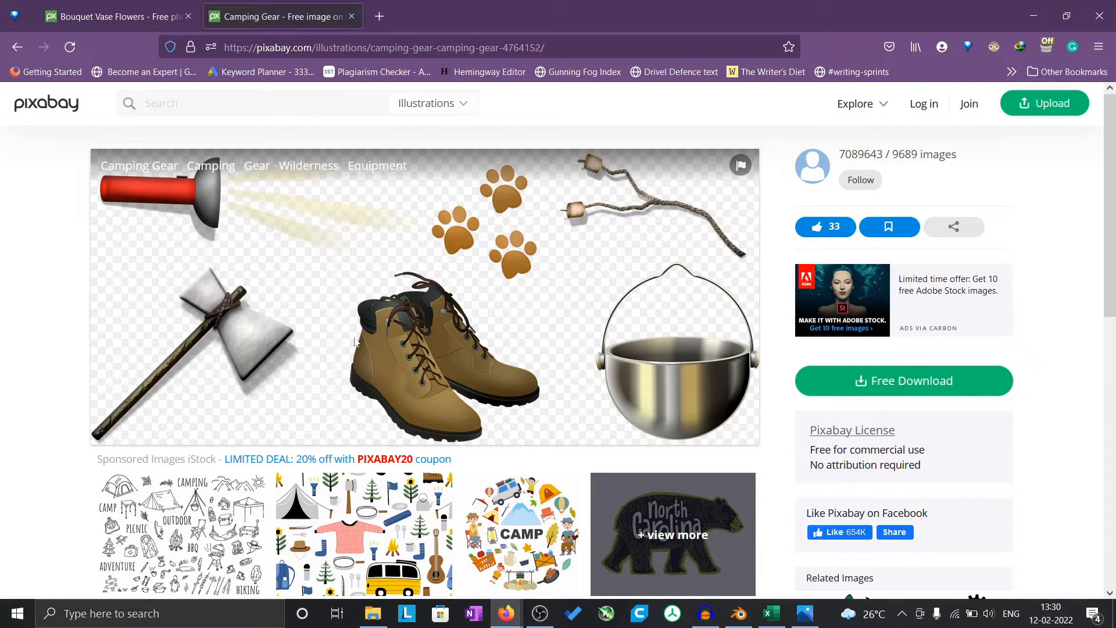
{"action": "key", "text": "alt+Tab"}
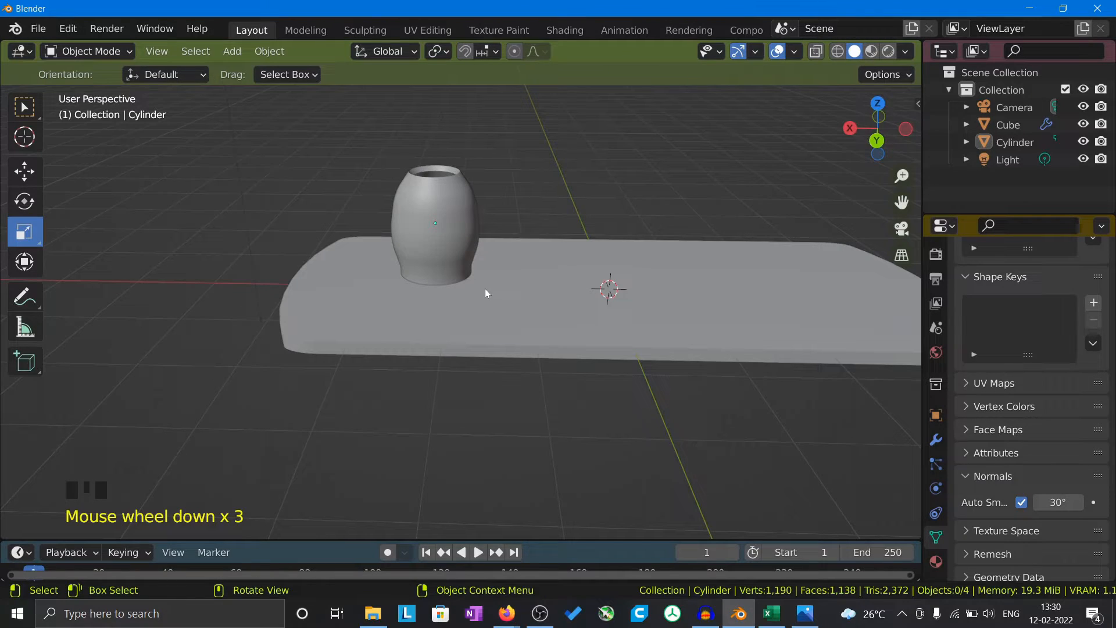
Add a cylinder at the slab's centre and scale it into a slim upright tube, about 0.316 uniformly and about 1.492 along Z.
{"action": "key", "text": "shift+a"}
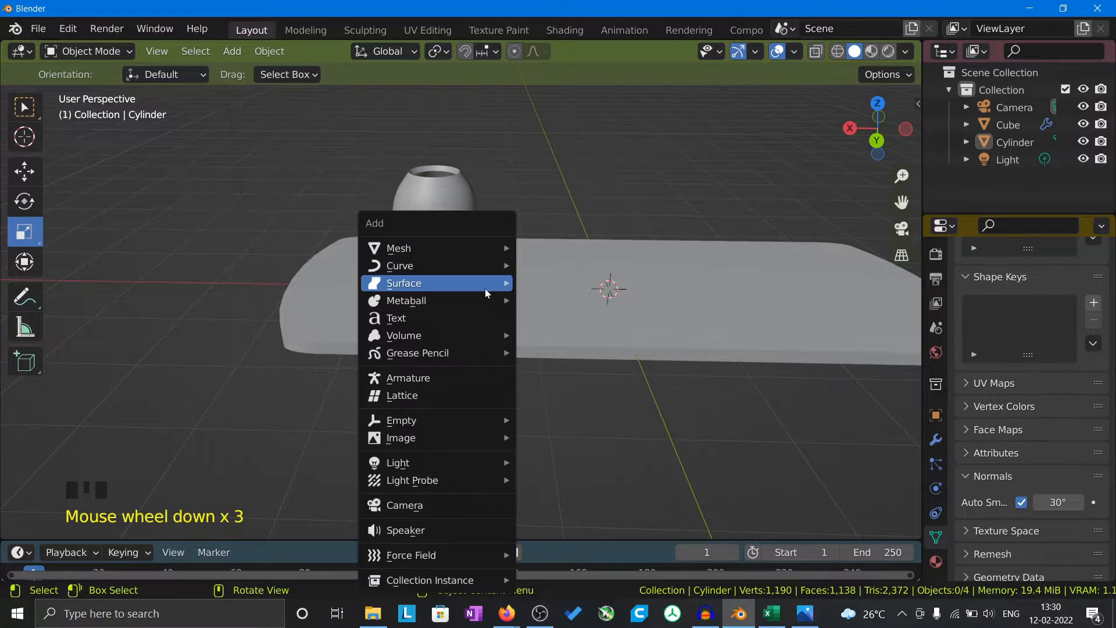
{"action": "mouse_move", "coordinate": [400, 246]}
{"action": "left_click", "coordinate": [608, 338]}
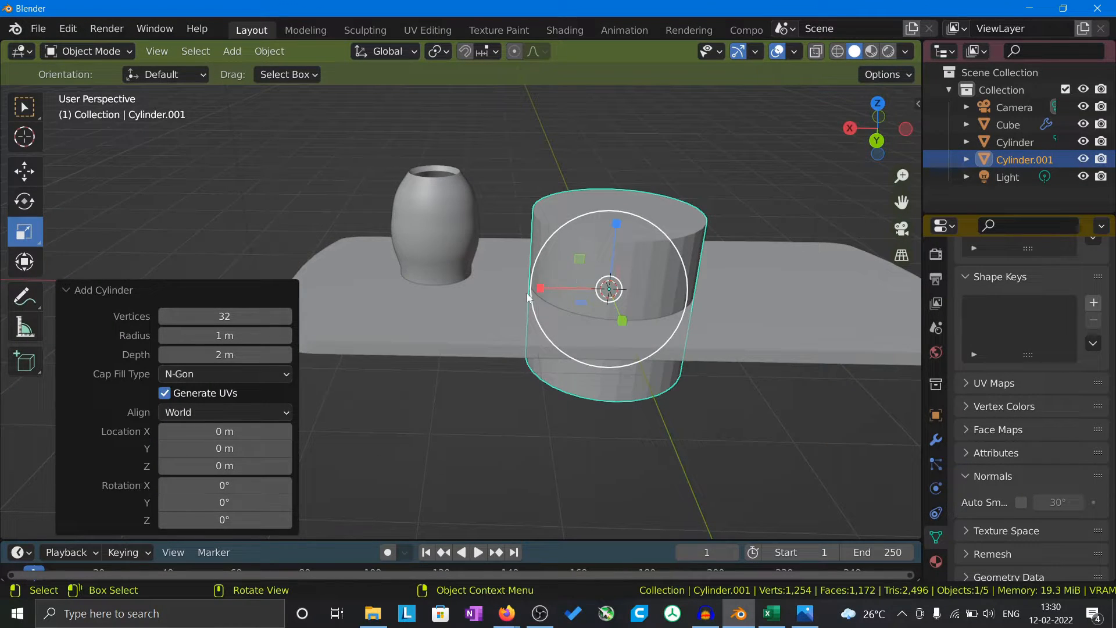
{"action": "left_click_drag", "start_coordinate": [528, 297], "coordinate": [580, 290]}
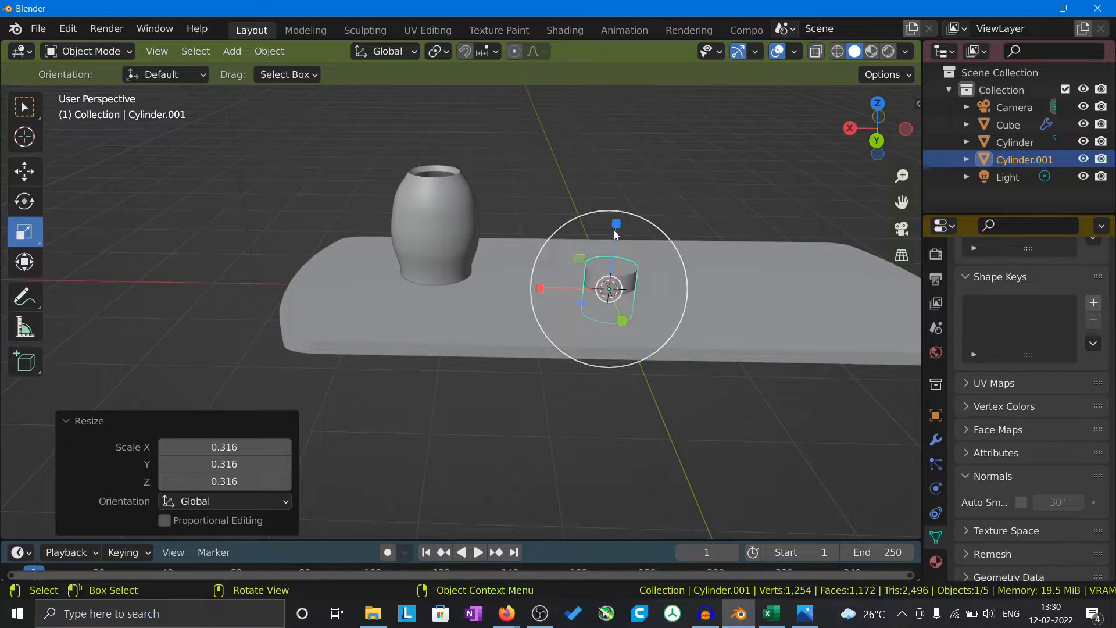
{"action": "left_click_drag", "start_coordinate": [616, 225], "coordinate": [625, 145]}
{"action": "left_click_drag", "start_coordinate": [540, 292], "coordinate": [616, 372]}
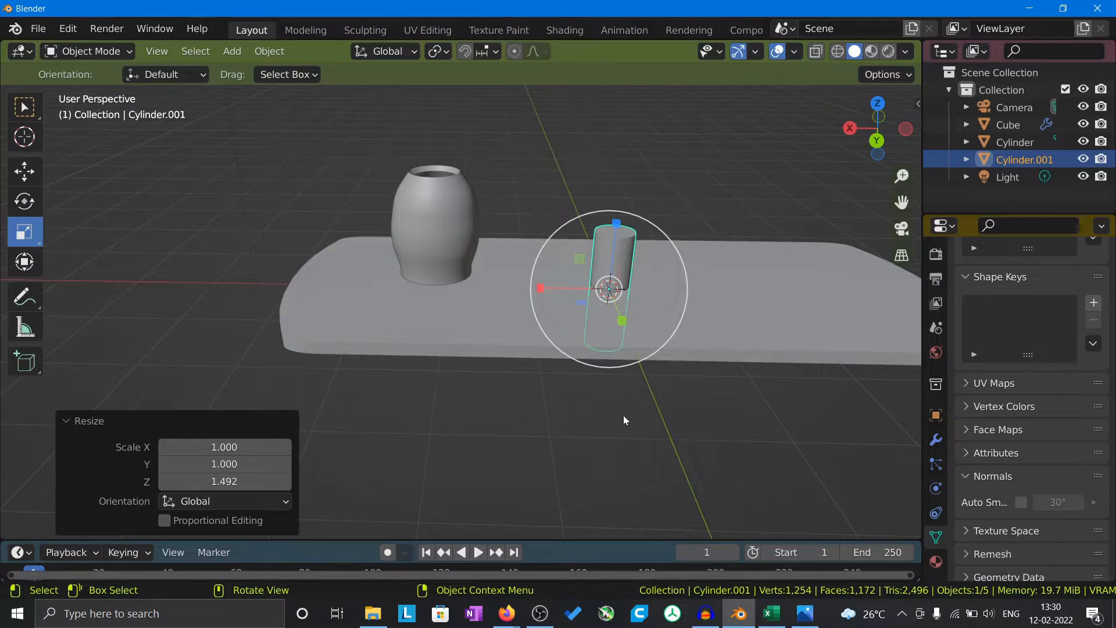
Move the slim cylinder up along Z by about 0.871 m so that it stands on the slab.
{"action": "key", "text": "g"}
{"action": "left_click_drag", "start_coordinate": [618, 232], "coordinate": [618, 184]}
{"action": "scroll", "coordinate": [647, 371], "scroll_direction": "down", "scroll_amount": 3}
{"action": "scroll", "coordinate": [661, 255], "scroll_direction": "up", "scroll_amount": 5}
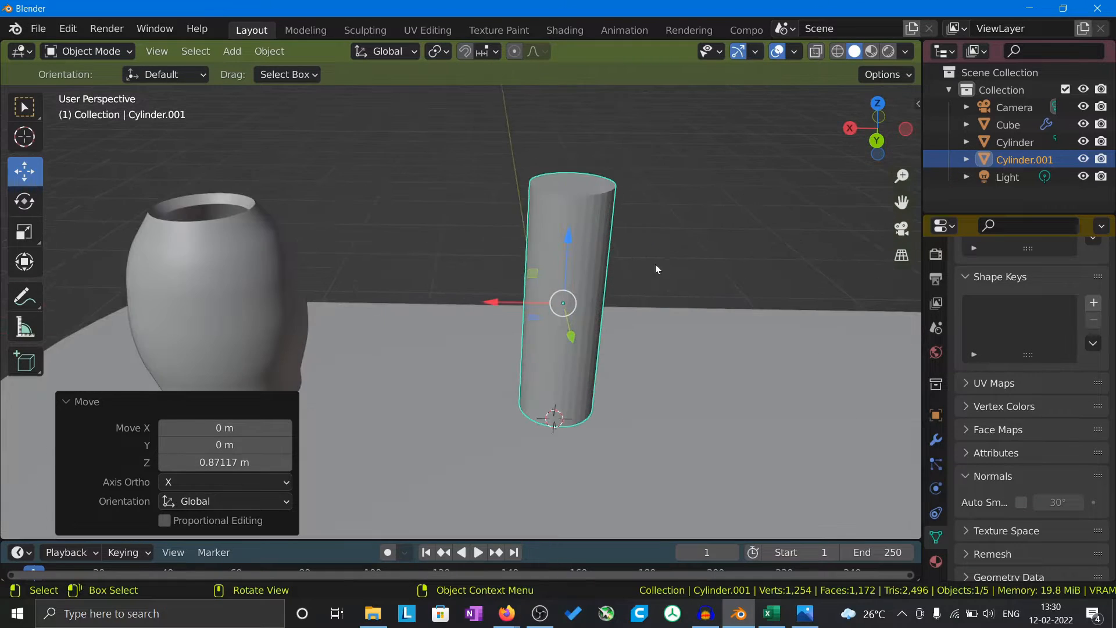
Scale the slim cylinder down uniformly, keeping its proportions, and leave it selected with the Move tool active.
{"action": "key", "text": "s"}
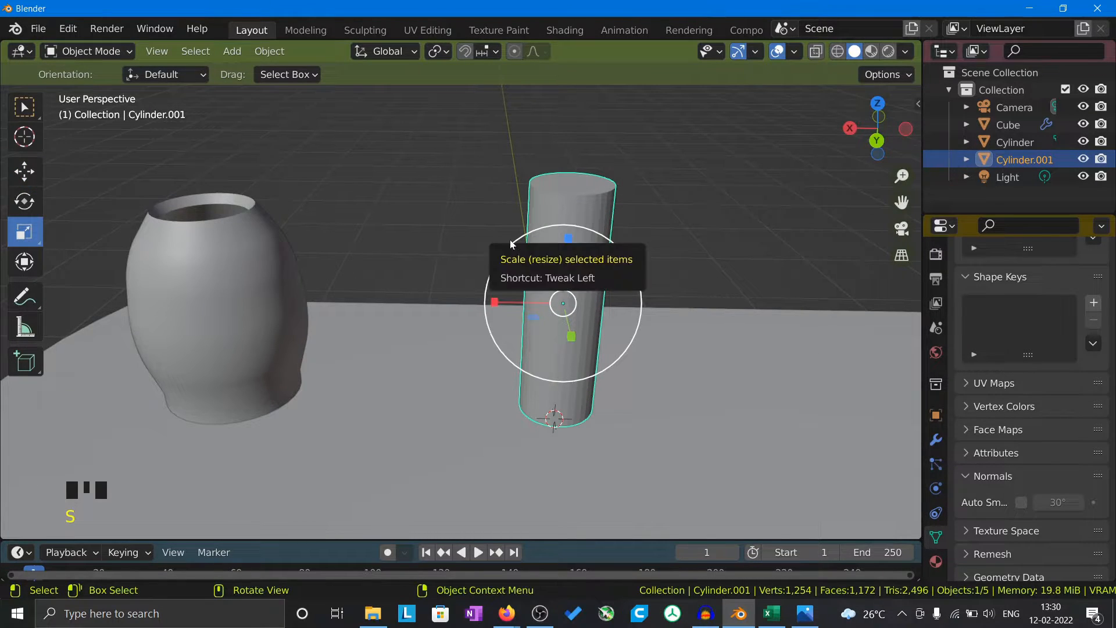
{"action": "left_click_drag", "start_coordinate": [510, 240], "coordinate": [572, 276]}
{"action": "key", "text": "g"}
{"action": "double_click", "coordinate": [639, 257]}
{"action": "scroll", "coordinate": [562, 350], "scroll_direction": "up", "scroll_amount": 2}
{"action": "left_click", "coordinate": [559, 354]}
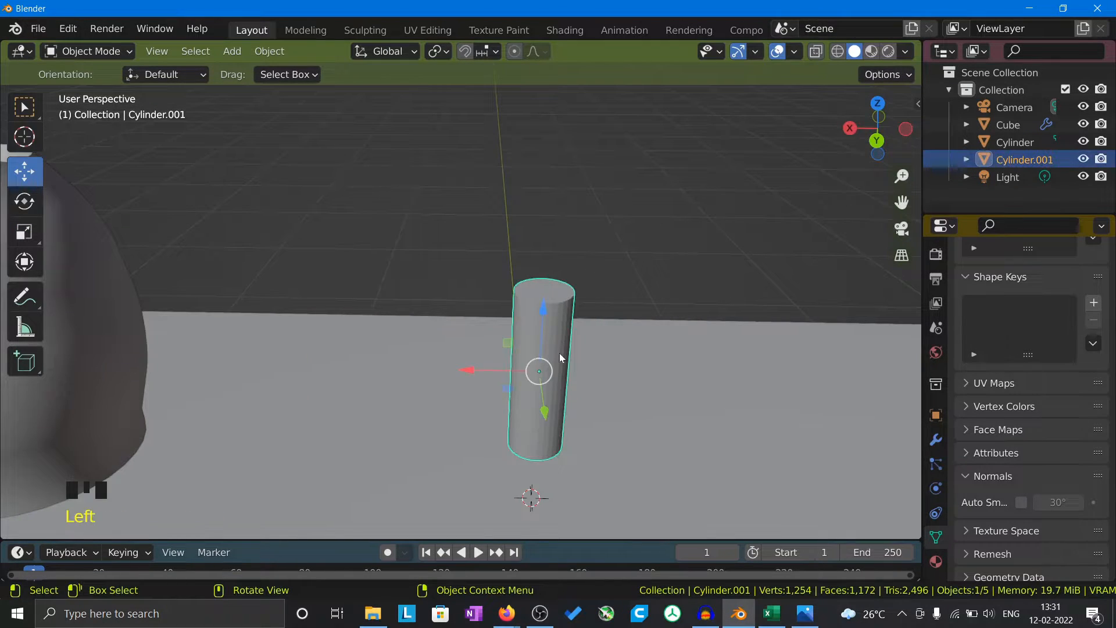
Enter Edit Mode on the cylinder, deselect its mesh, and check the Camping Gear reference in Firefox before returning to Blender.
{"action": "key", "text": "Tab"}
{"action": "scroll", "coordinate": [566, 309], "scroll_direction": "up", "scroll_amount": 4}
{"action": "scroll", "coordinate": [677, 256], "scroll_direction": "down", "scroll_amount": 3}
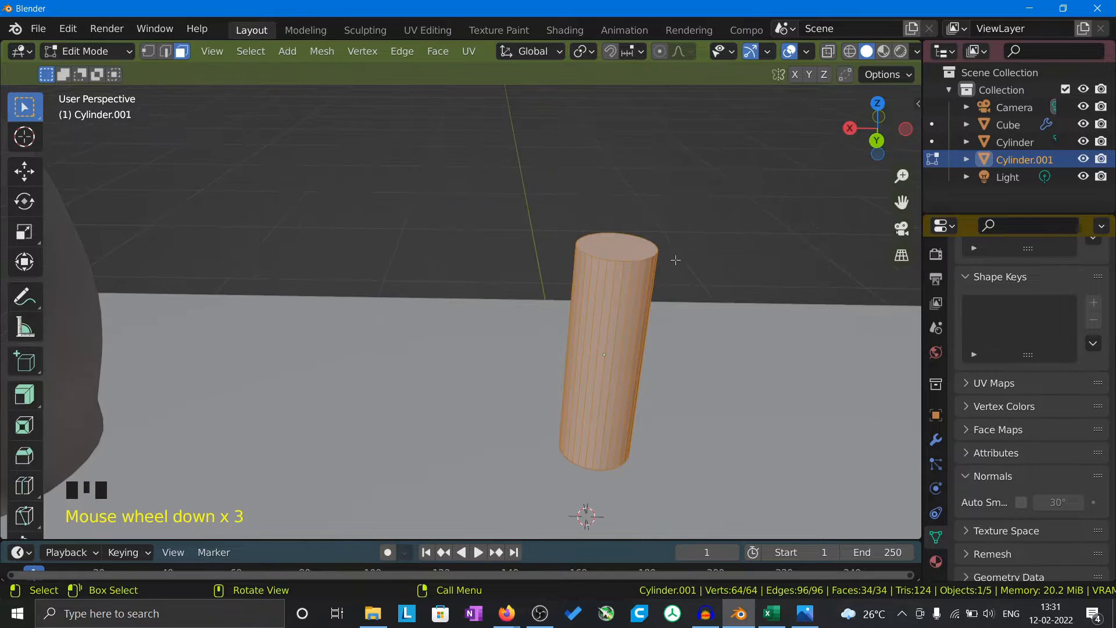
{"action": "left_click", "coordinate": [728, 236]}
{"action": "middle_click_drag", "start_coordinate": [710, 286], "coordinate": [686, 284]}
{"action": "key", "text": "alt+Tab"}
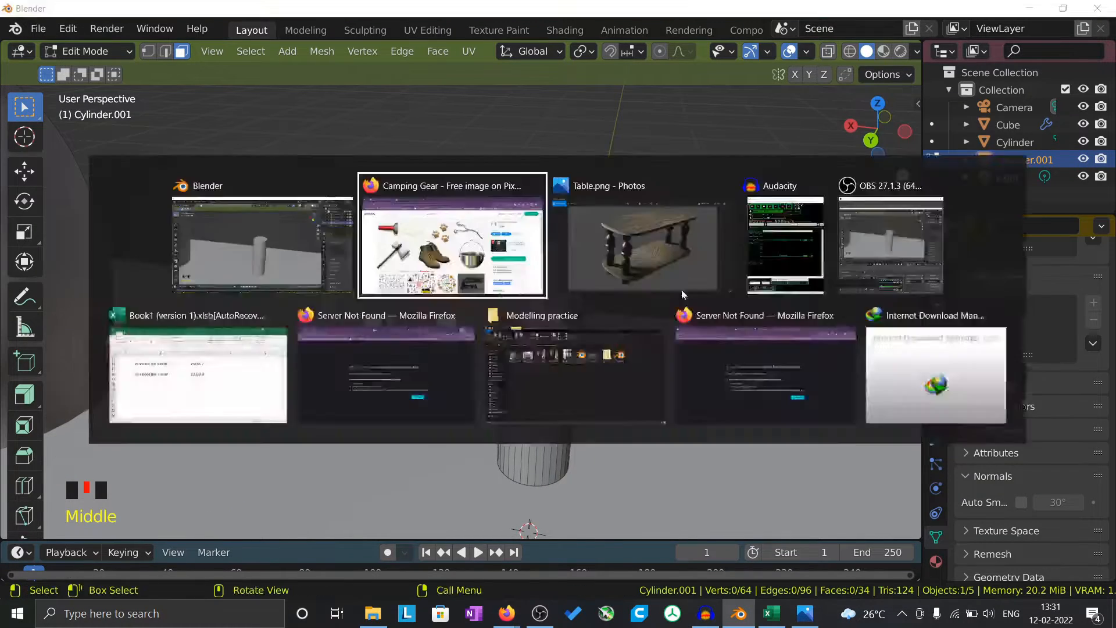
{"action": "key", "text": "alt+Tab"}
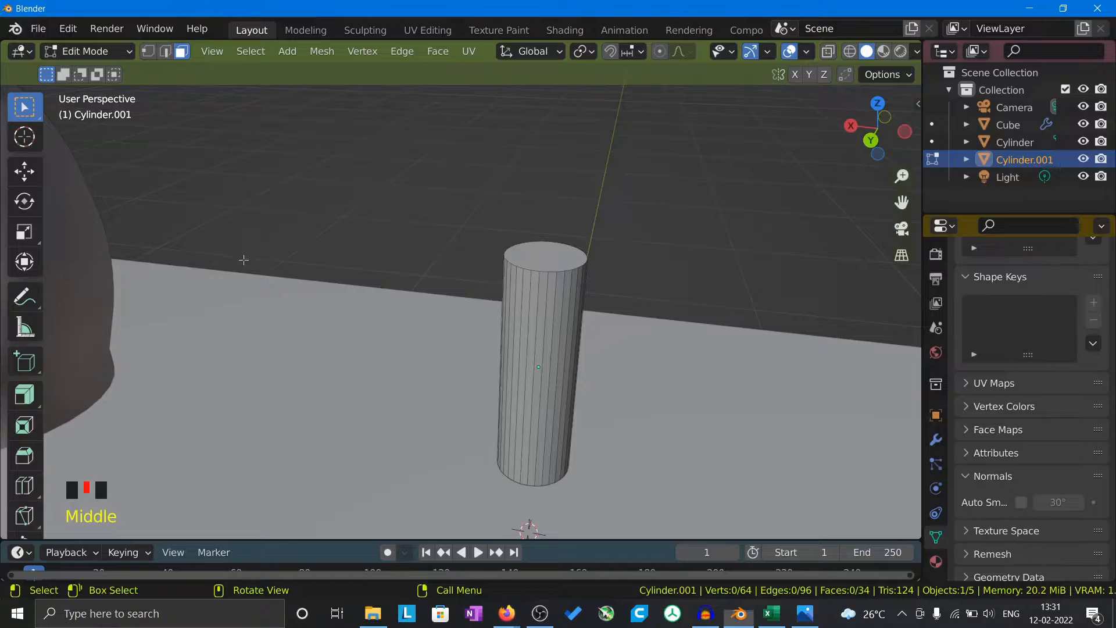
Extrude the cylinder's top face upward by a short section to start the flashlight head.
{"action": "scroll", "coordinate": [575, 311], "scroll_direction": "up", "scroll_amount": 2}
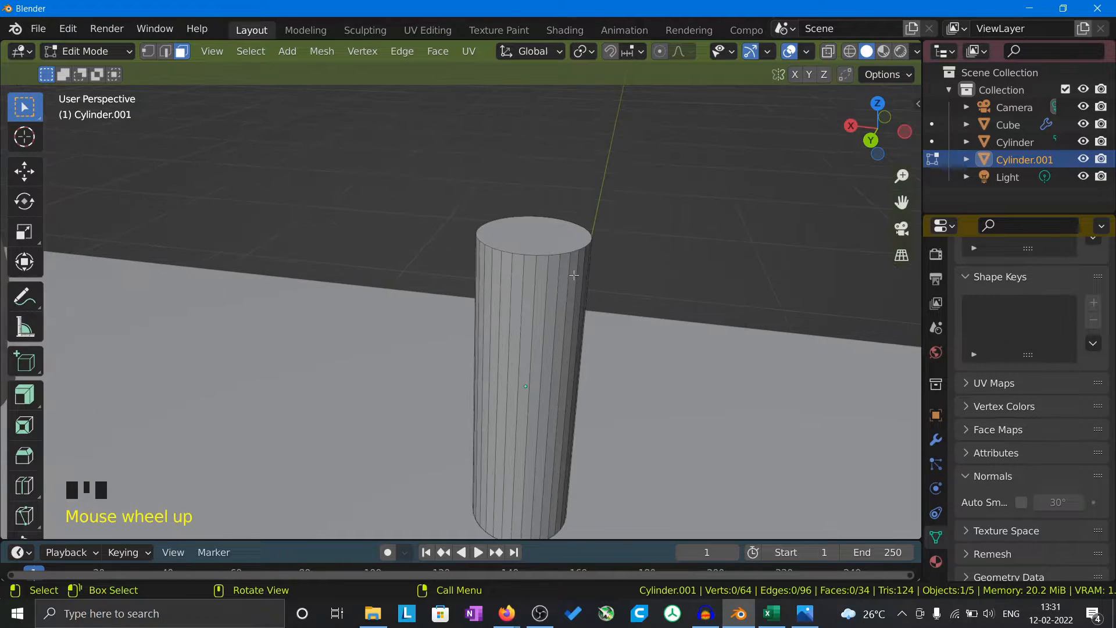
{"action": "left_click", "coordinate": [566, 235]}
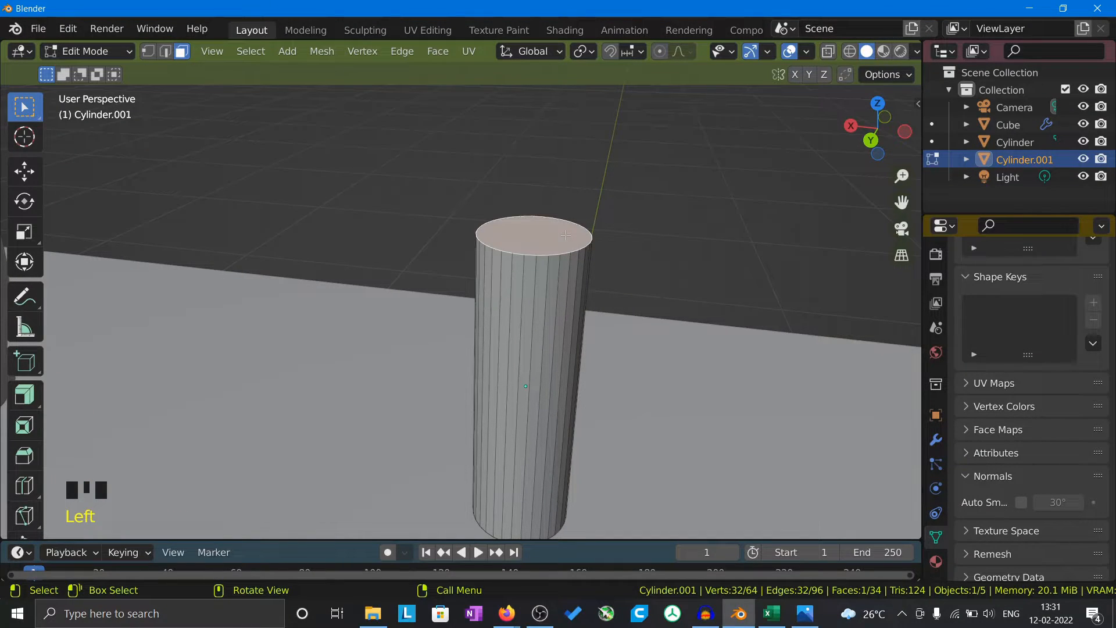
{"action": "left_click", "coordinate": [24, 394]}
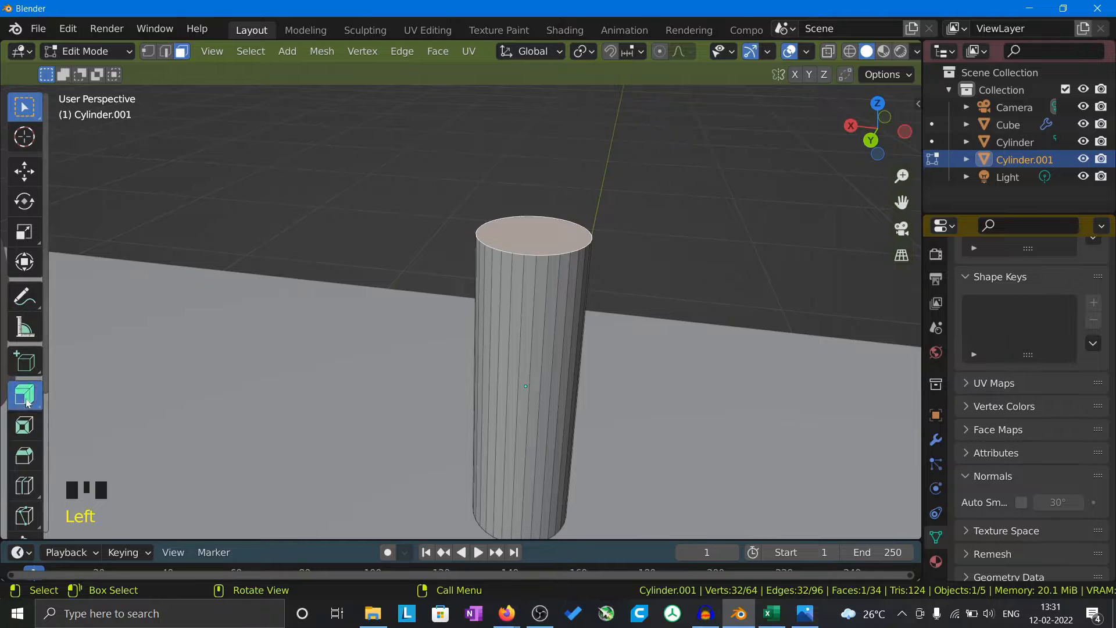
{"action": "left_click", "coordinate": [119, 260]}
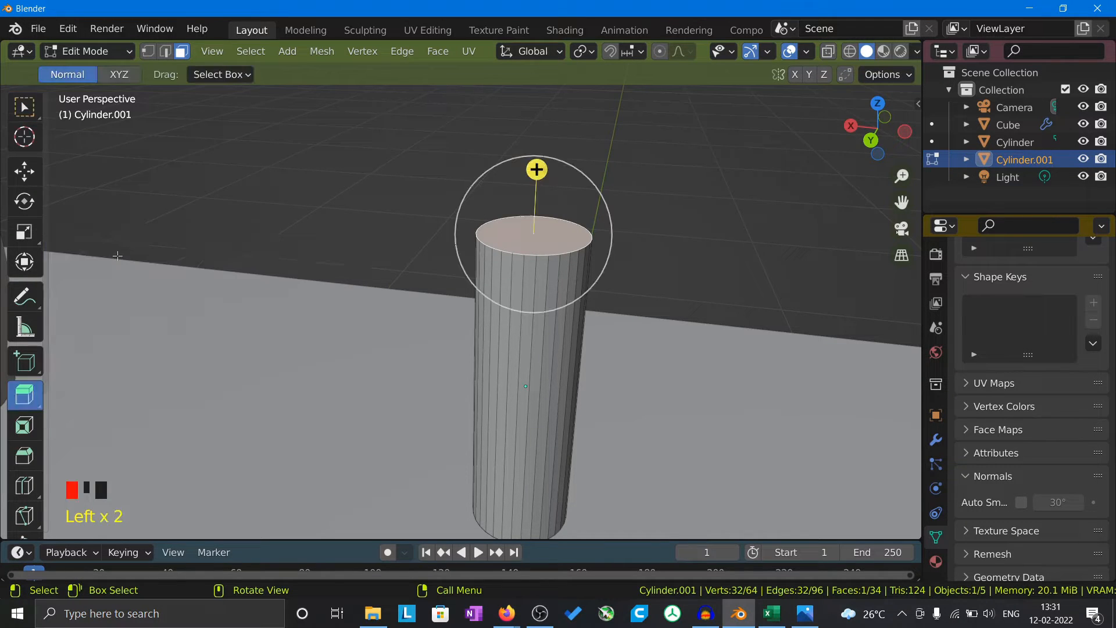
{"action": "left_click_drag", "start_coordinate": [535, 169], "coordinate": [560, 96]}
Flare the head by scaling its top face by about 1.483 and again by about 1.111, and return to Object Mode with nothing selected.
{"action": "key", "text": "s"}
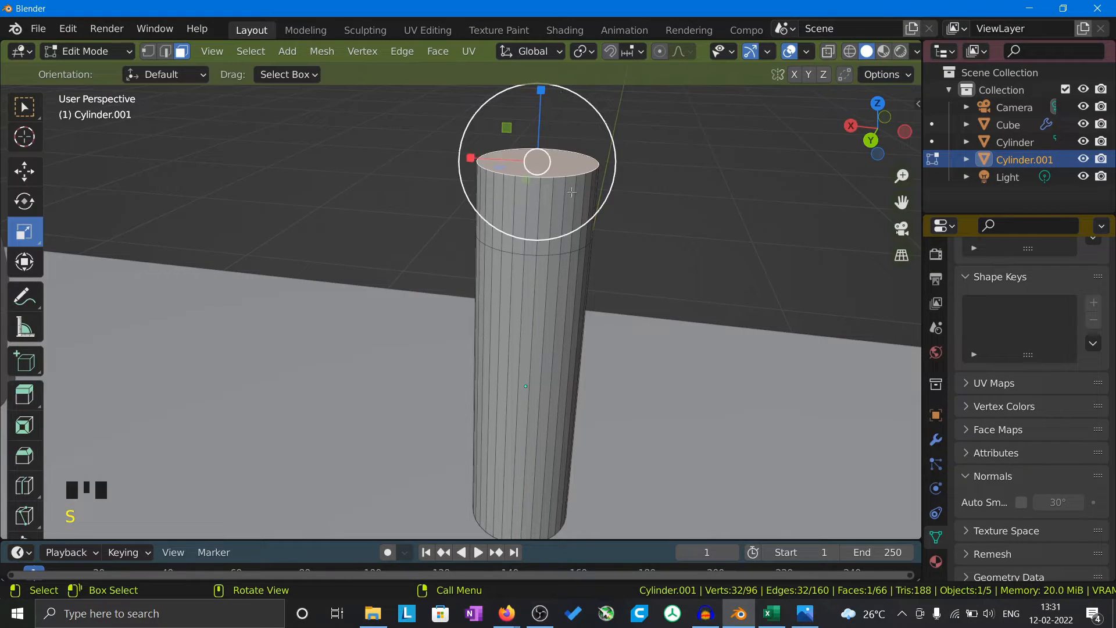
{"action": "middle_click_drag", "start_coordinate": [571, 192], "coordinate": [569, 347]}
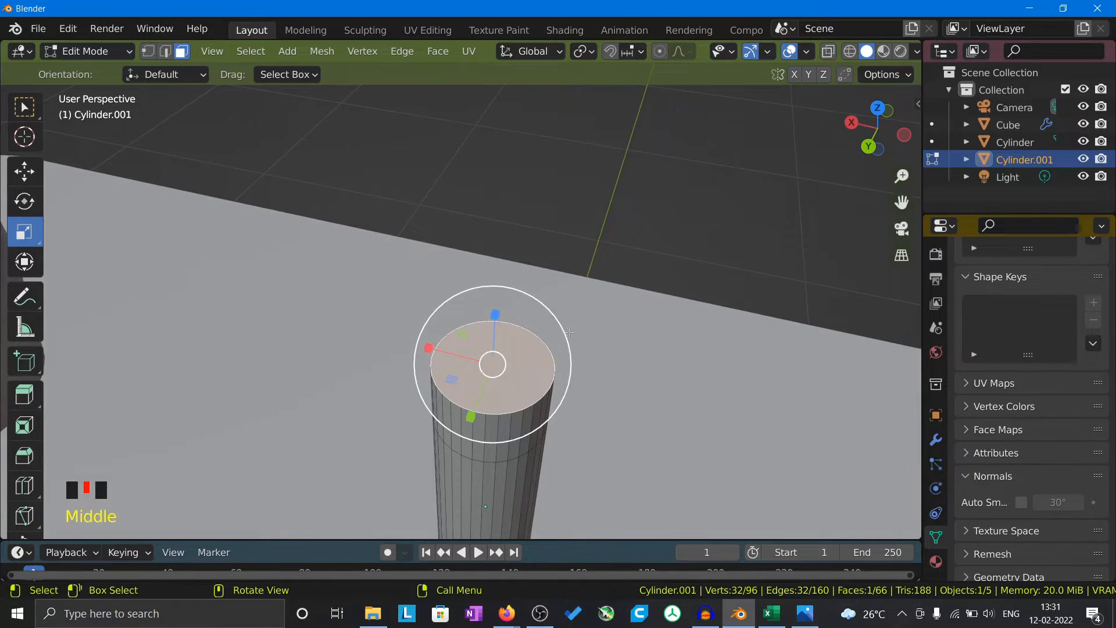
{"action": "left_click_drag", "start_coordinate": [569, 347], "coordinate": [613, 365]}
{"action": "middle_click_drag", "start_coordinate": [614, 365], "coordinate": [630, 227]}
{"action": "scroll", "coordinate": [629, 228], "scroll_direction": "down", "scroll_amount": 4}
{"action": "scroll", "coordinate": [629, 228], "scroll_direction": "up", "scroll_amount": 4}
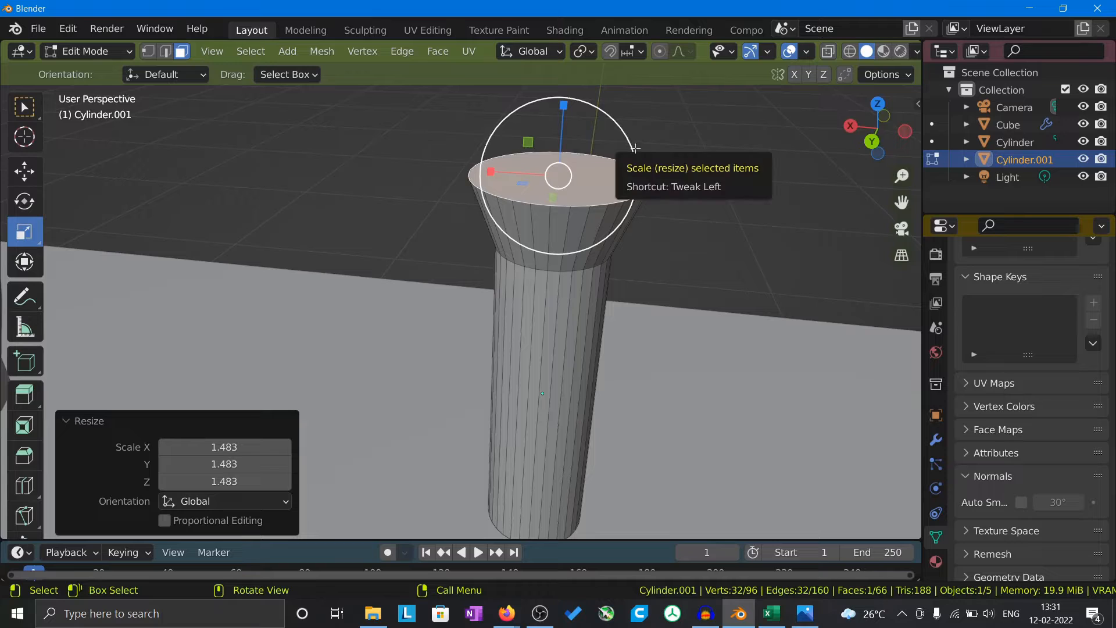
{"action": "left_click_drag", "start_coordinate": [637, 150], "coordinate": [653, 152]}
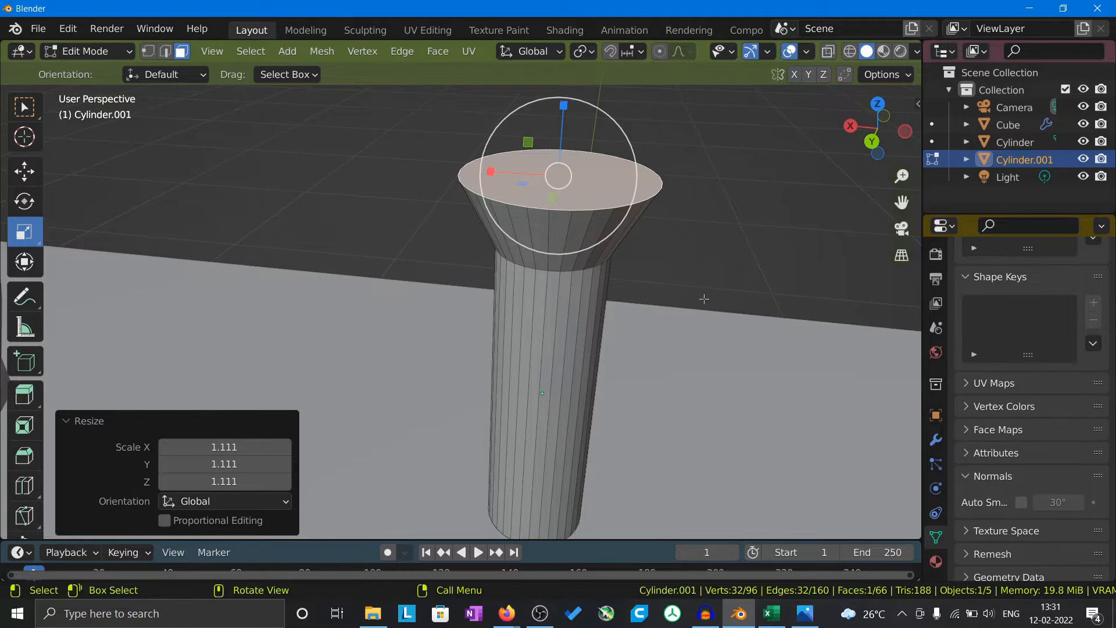
{"action": "mouse_move", "coordinate": [705, 299]}
{"action": "middle_mouse_down"}
{"action": "mouse_move", "coordinate": [698, 349]}
{"action": "mouse_move", "coordinate": [689, 266]}
{"action": "mouse_move", "coordinate": [736, 308]}
{"action": "mouse_move", "coordinate": [704, 297]}
{"action": "middle_mouse_up"}
{"action": "scroll", "coordinate": [677, 274], "scroll_direction": "down", "scroll_amount": 3}
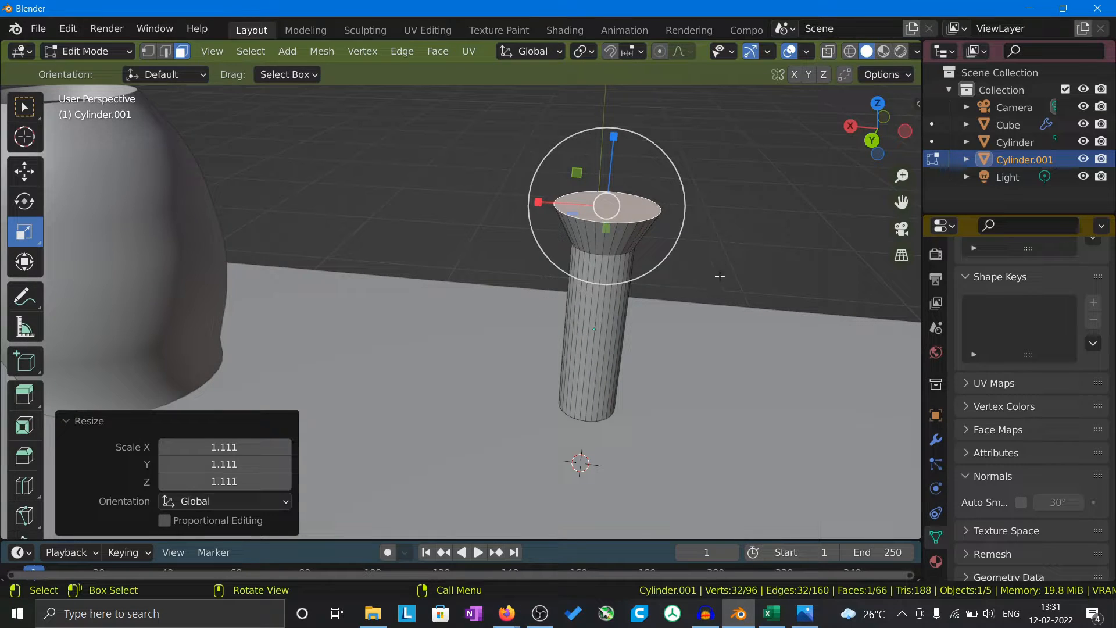
{"action": "left_click", "coordinate": [23, 106]}
{"action": "key", "text": "Tab"}
{"action": "left_click", "coordinate": [464, 196]}
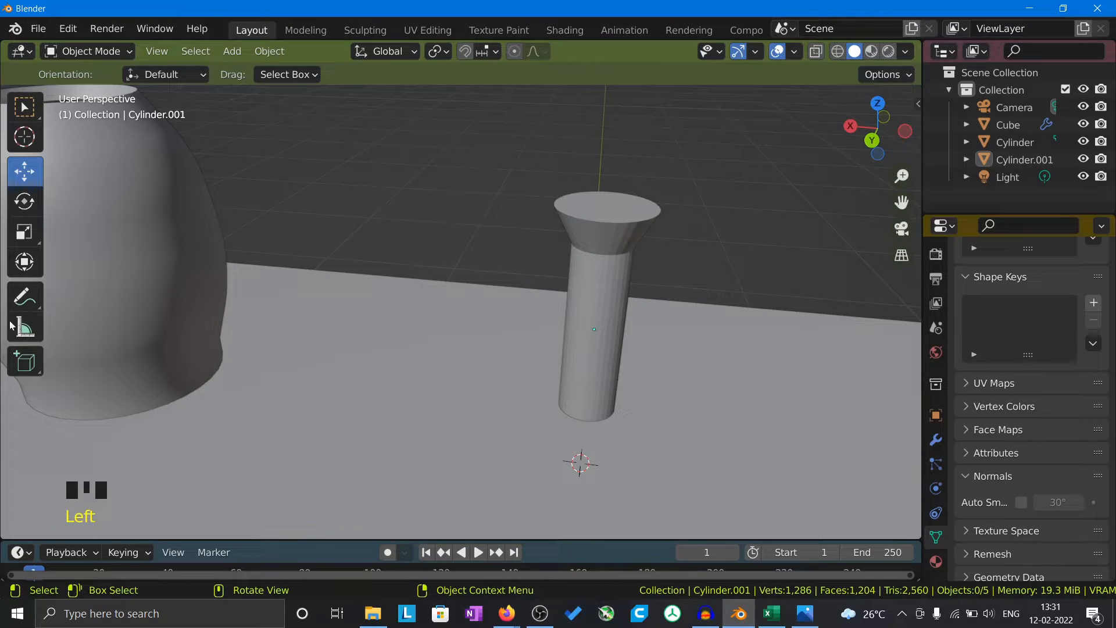
Draw a small cube on the flashlight's side just below the flared head as a switch, using the Add Cube tool.
{"action": "left_click", "coordinate": [26, 365]}
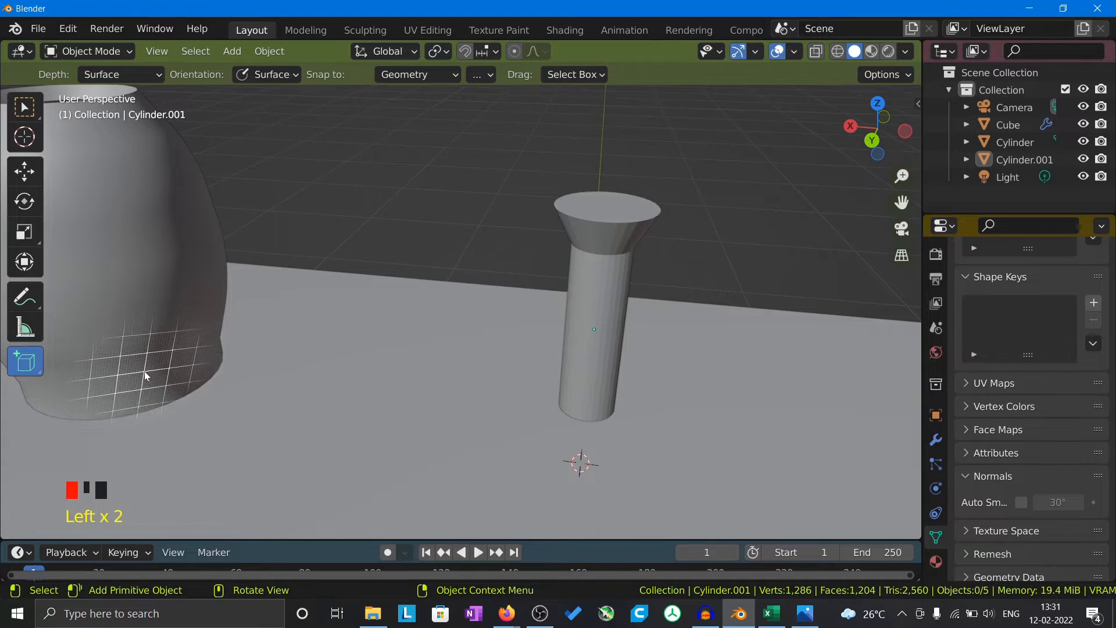
{"action": "scroll", "coordinate": [144, 371], "scroll_direction": "down", "scroll_amount": 2}
{"action": "scroll", "coordinate": [94, 270], "scroll_direction": "up", "scroll_amount": 3}
{"action": "scroll", "coordinate": [95, 270], "scroll_direction": "up", "scroll_amount": 2}
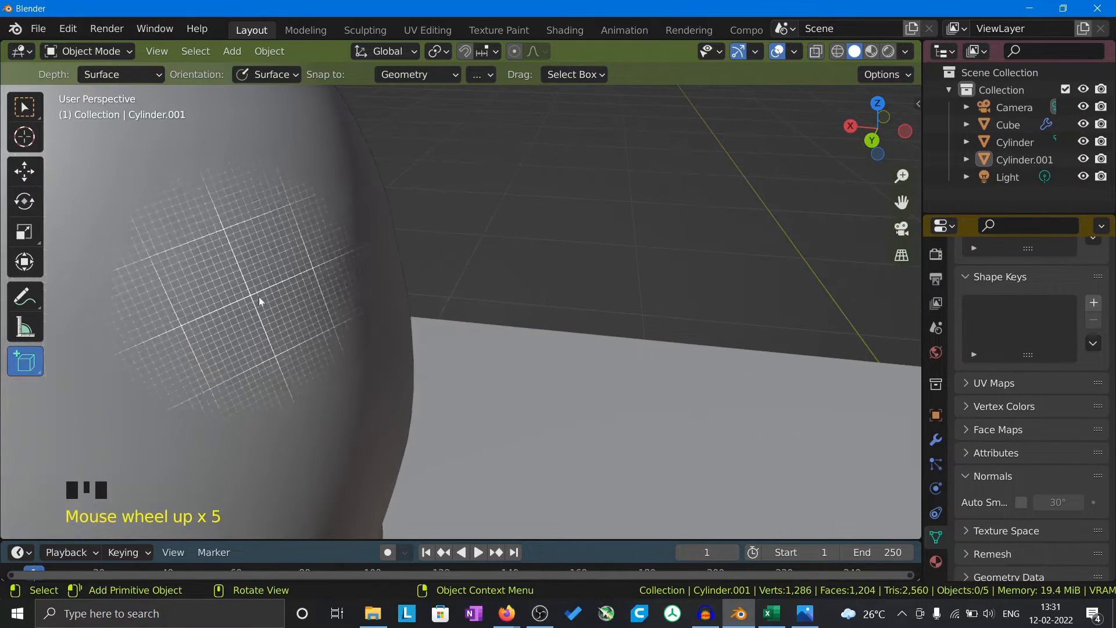
{"action": "scroll", "coordinate": [328, 372], "scroll_direction": "down", "scroll_amount": 2}
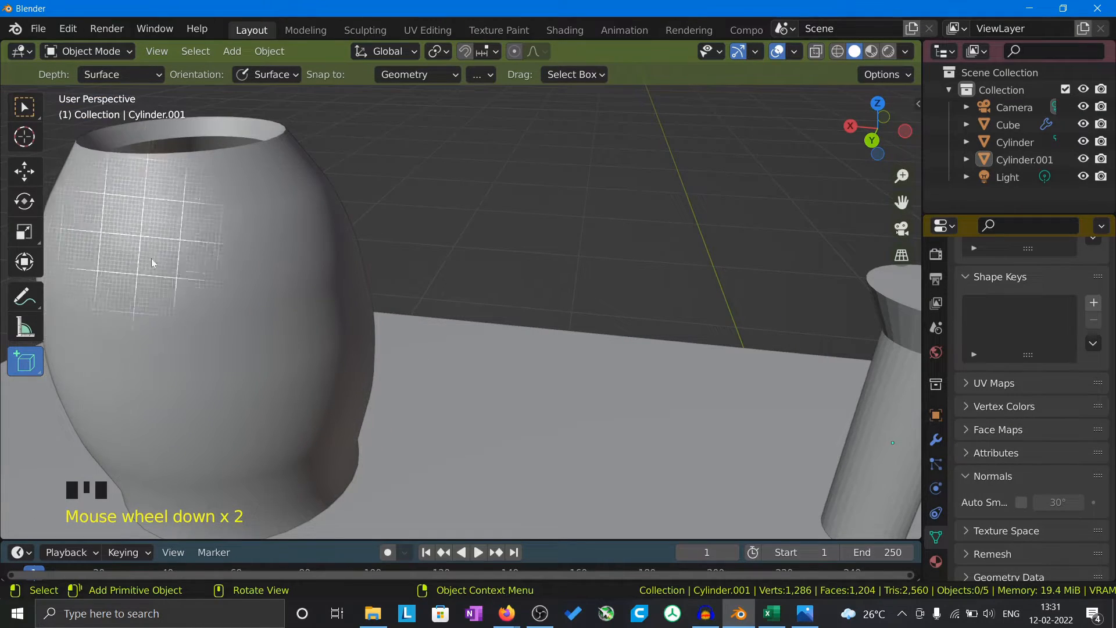
{"action": "scroll", "coordinate": [219, 348], "scroll_direction": "down", "scroll_amount": 5}
{"action": "scroll", "coordinate": [411, 448], "scroll_direction": "up", "scroll_amount": 7}
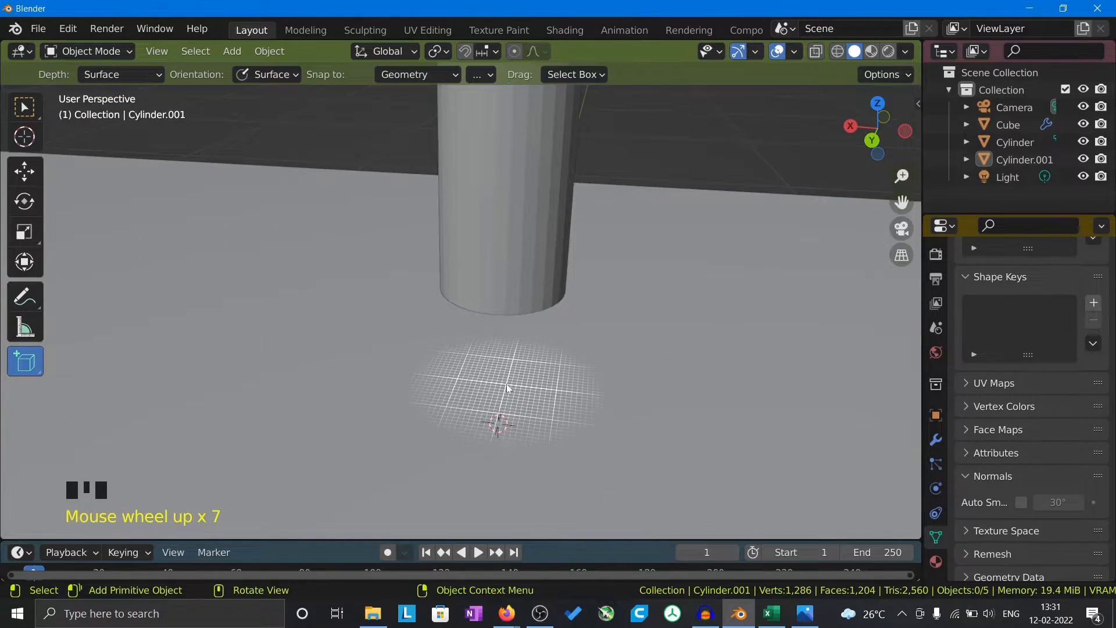
{"action": "scroll", "coordinate": [513, 255], "scroll_direction": "down", "scroll_amount": 5}
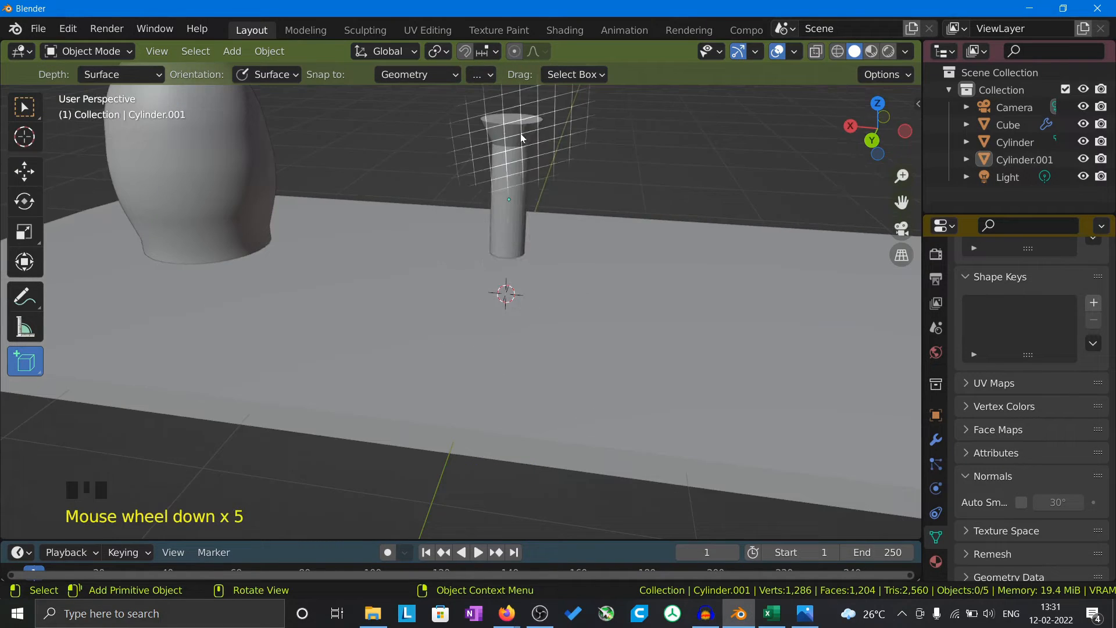
{"action": "scroll", "coordinate": [515, 198], "scroll_direction": "up", "scroll_amount": 6}
{"action": "scroll", "coordinate": [507, 186], "scroll_direction": "down", "scroll_amount": 3}
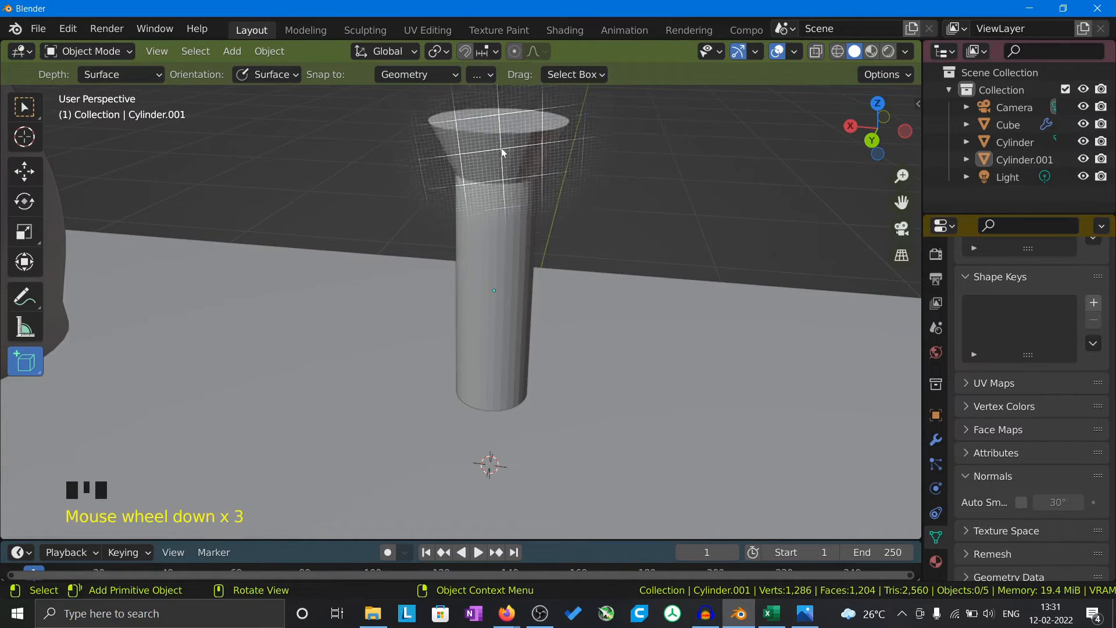
{"action": "scroll", "coordinate": [482, 209], "scroll_direction": "up", "scroll_amount": 4}
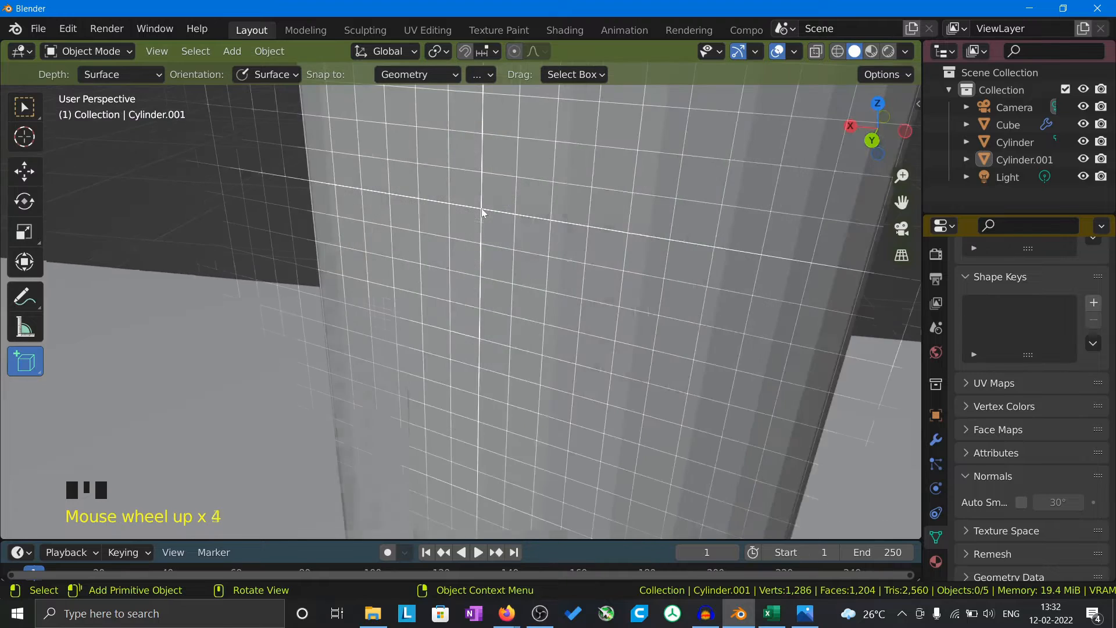
{"action": "scroll", "coordinate": [481, 209], "scroll_direction": "down", "scroll_amount": 2}
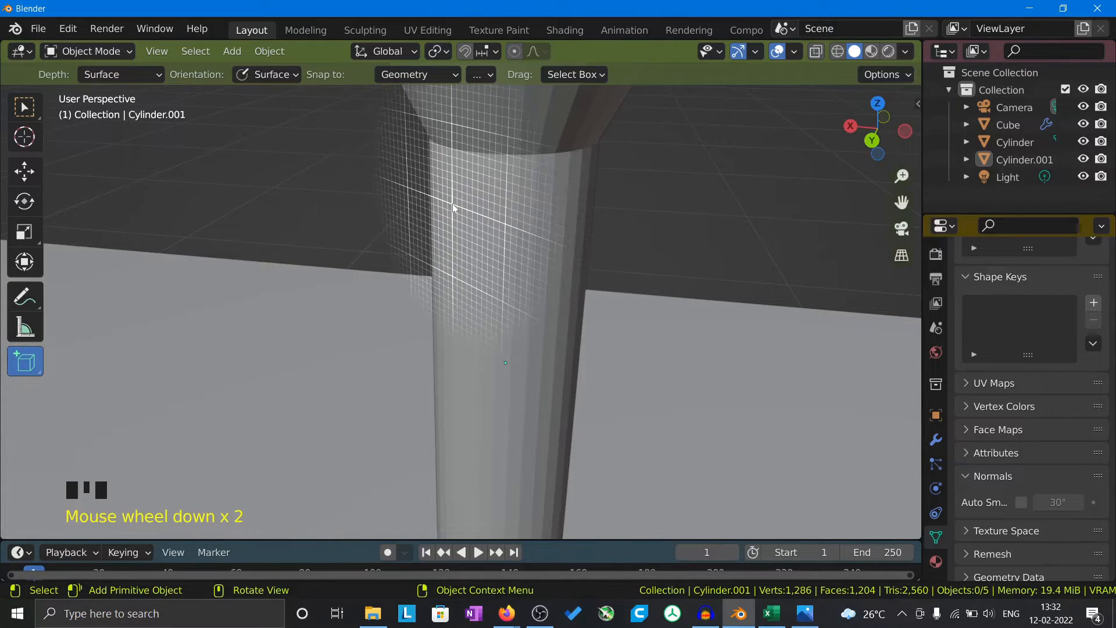
{"action": "left_click_drag", "start_coordinate": [457, 209], "coordinate": [469, 261]}
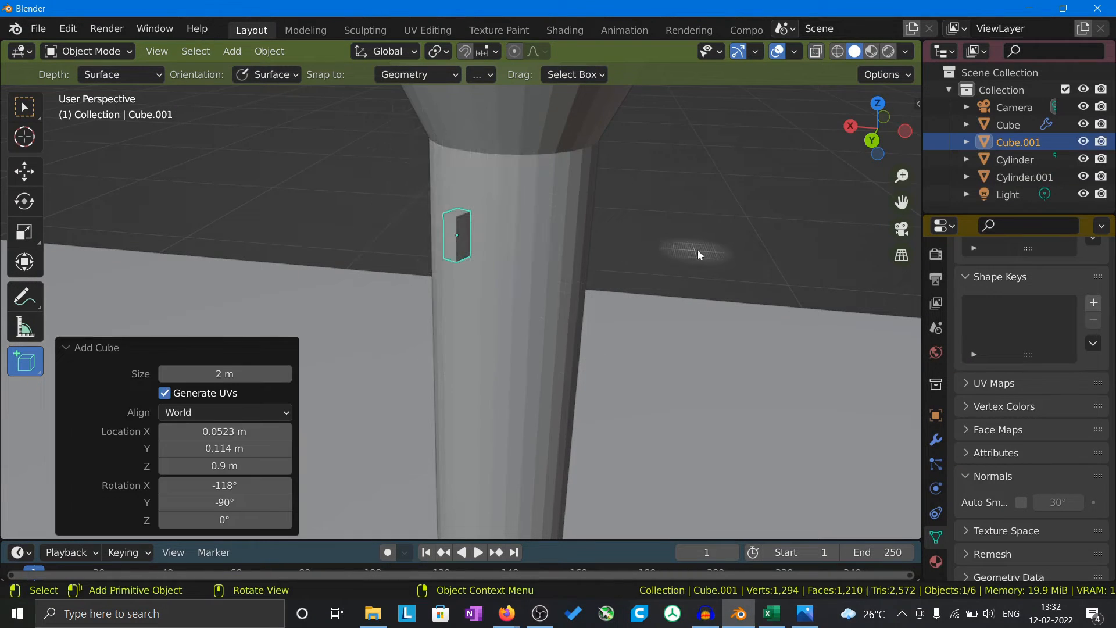
Shade the flashlight body smooth with Auto Smooth enabled at 30°, and view it deselected on the slab.
{"action": "left_click", "coordinate": [24, 106]}
{"action": "scroll", "coordinate": [253, 291], "scroll_direction": "down", "scroll_amount": 5}
{"action": "left_click", "coordinate": [365, 323]}
{"action": "right_click", "coordinate": [363, 323]}
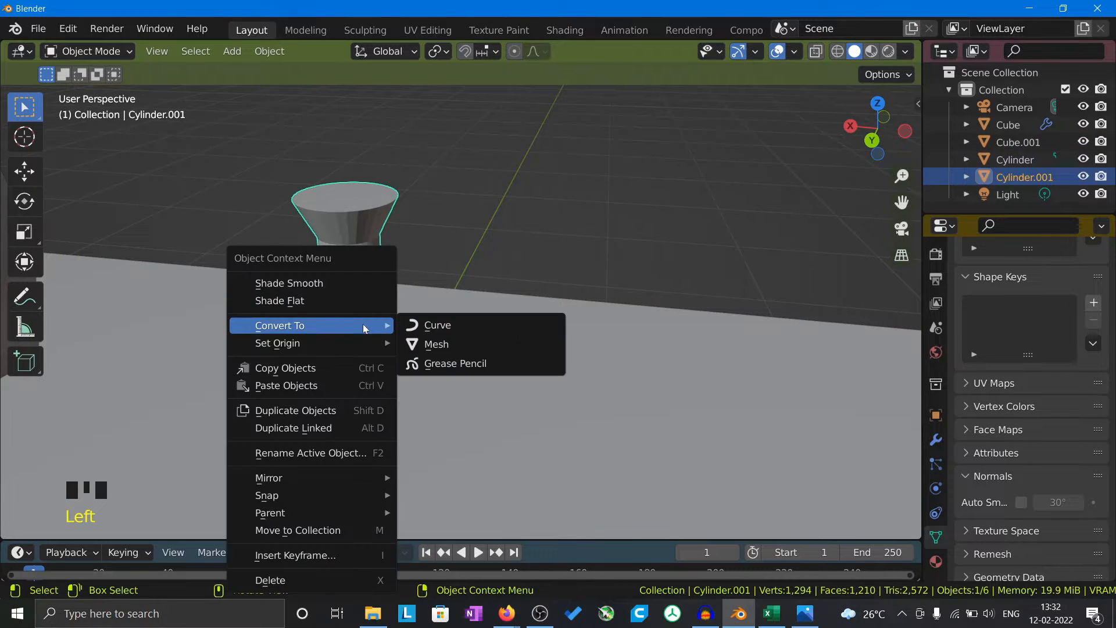
{"action": "left_click", "coordinate": [334, 287]}
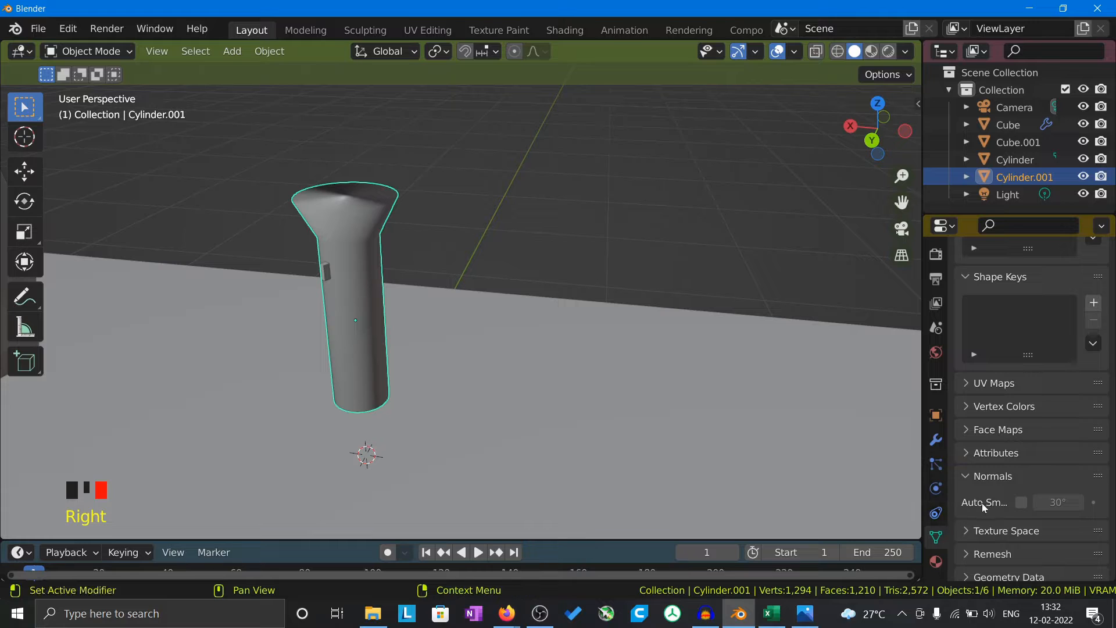
{"action": "left_click", "coordinate": [1020, 502]}
{"action": "left_click", "coordinate": [407, 320]}
{"action": "middle_click_drag", "start_coordinate": [378, 319], "coordinate": [385, 345]}
{"action": "scroll", "coordinate": [450, 305], "scroll_direction": "down", "scroll_amount": 3}
{"action": "scroll", "coordinate": [451, 305], "scroll_direction": "down", "scroll_amount": 2}
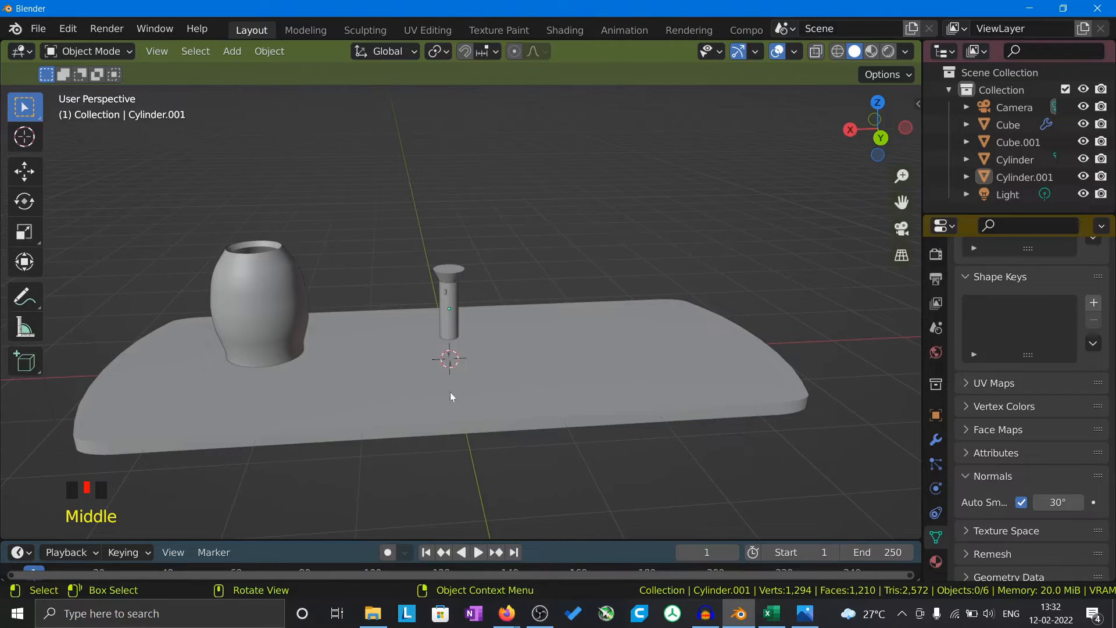
Move the vase and the flashlight body together a short distance along the negative X axis, and deselect them.
{"action": "left_click_drag", "start_coordinate": [180, 227], "coordinate": [504, 369]}
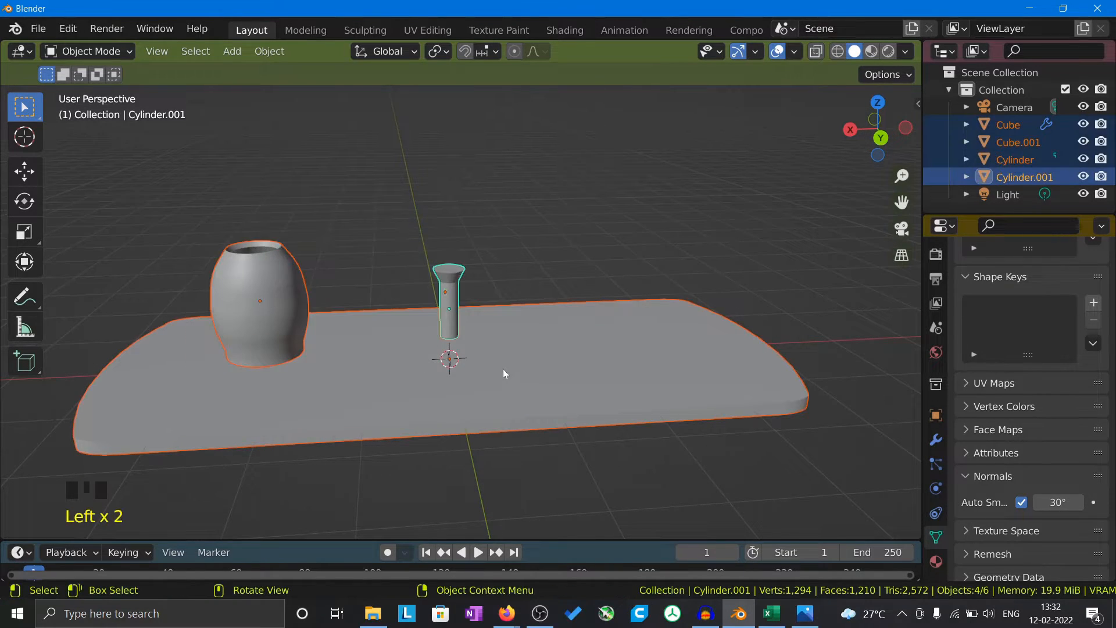
{"action": "left_click", "coordinate": [544, 231]}
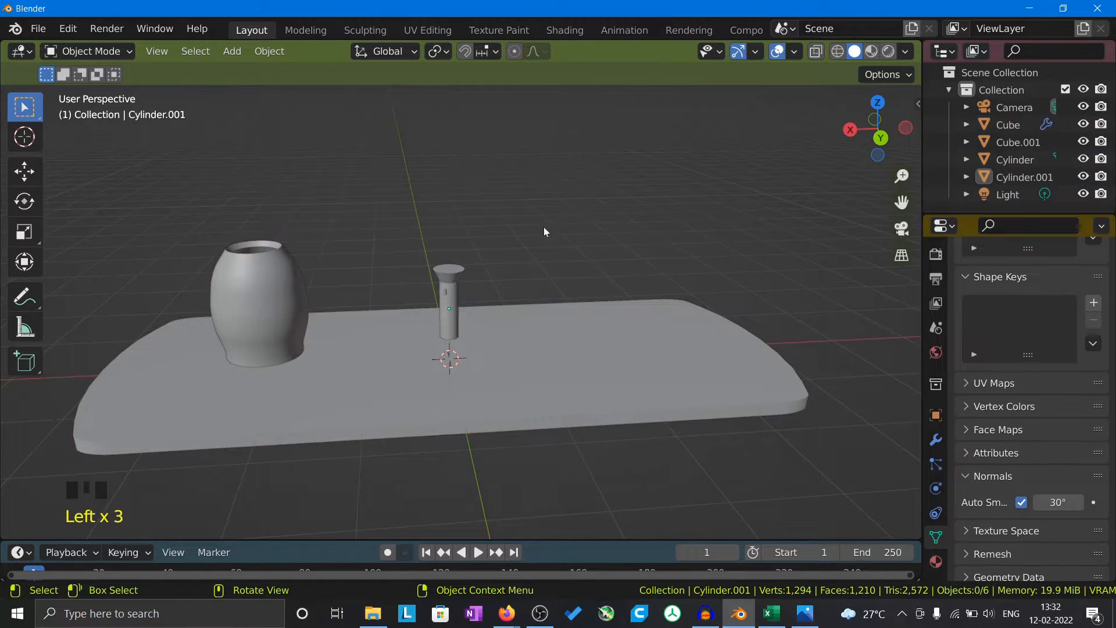
{"action": "left_click", "coordinate": [1024, 176]}
{"action": "left_click", "coordinate": [1015, 159], "text": "shift"}
{"action": "key", "text": "g"}
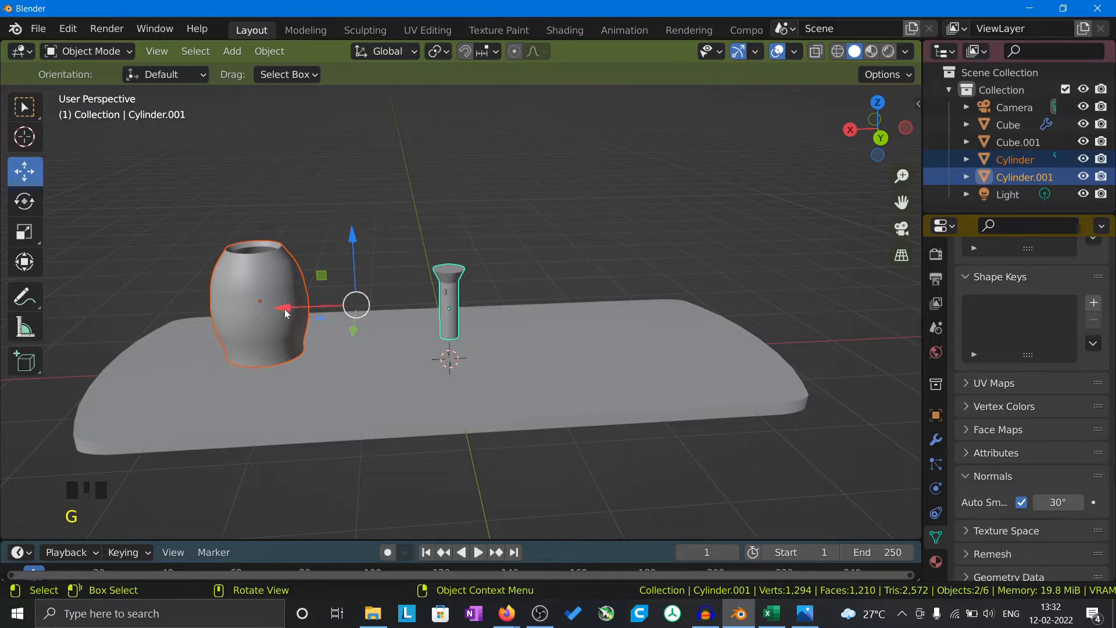
{"action": "left_click_drag", "start_coordinate": [284, 313], "coordinate": [368, 313]}
{"action": "left_click", "coordinate": [663, 186]}
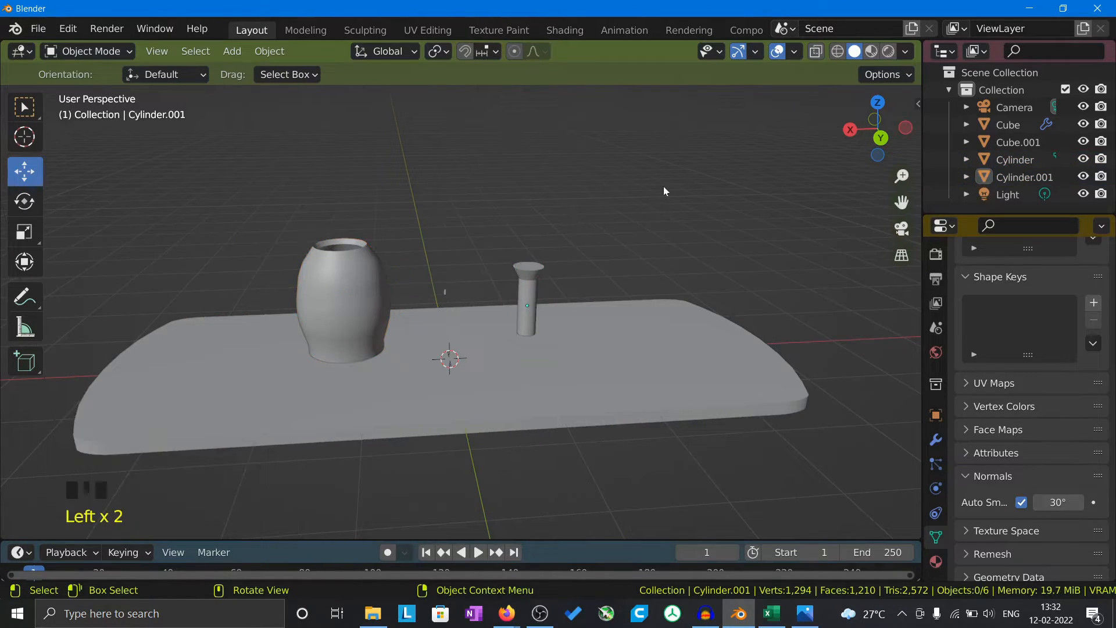
Rename the slab object as Tray.
{"action": "left_click", "coordinate": [1031, 141]}
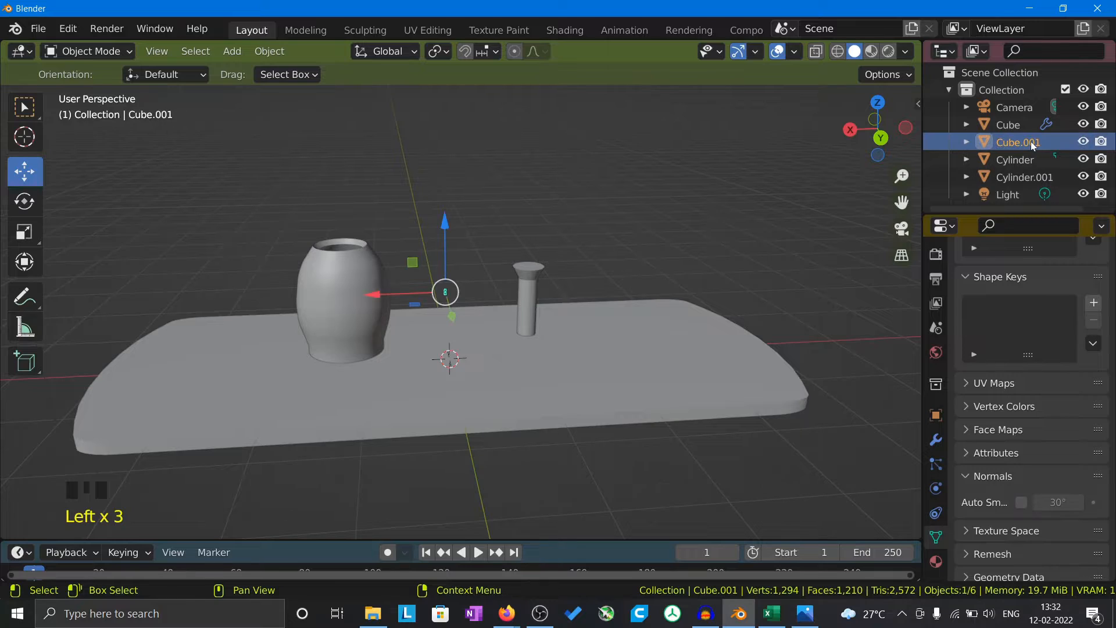
{"action": "left_click", "coordinate": [1027, 128]}
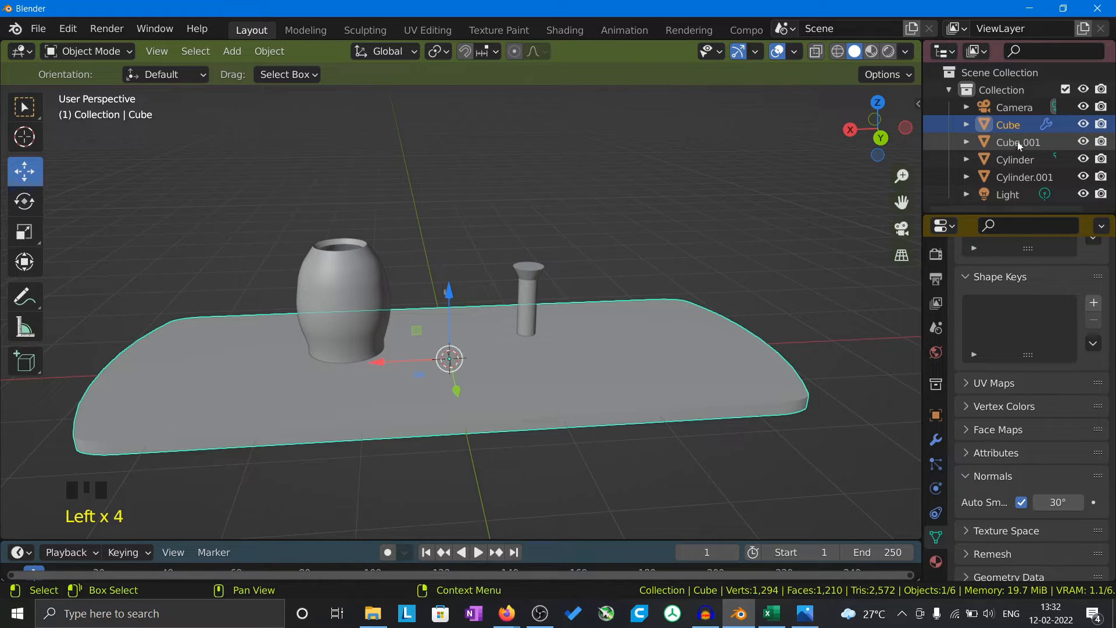
{"action": "double_click", "coordinate": [1019, 130]}
{"action": "type", "text": "T"}
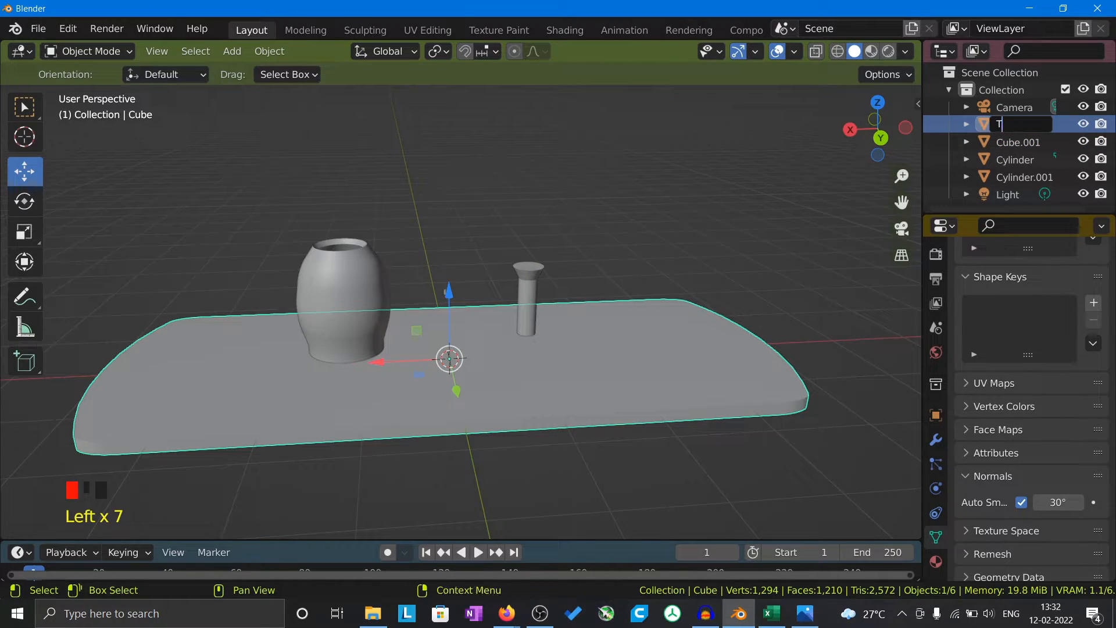
{"action": "type", "text": "ray"}
{"action": "key", "text": "Return"}
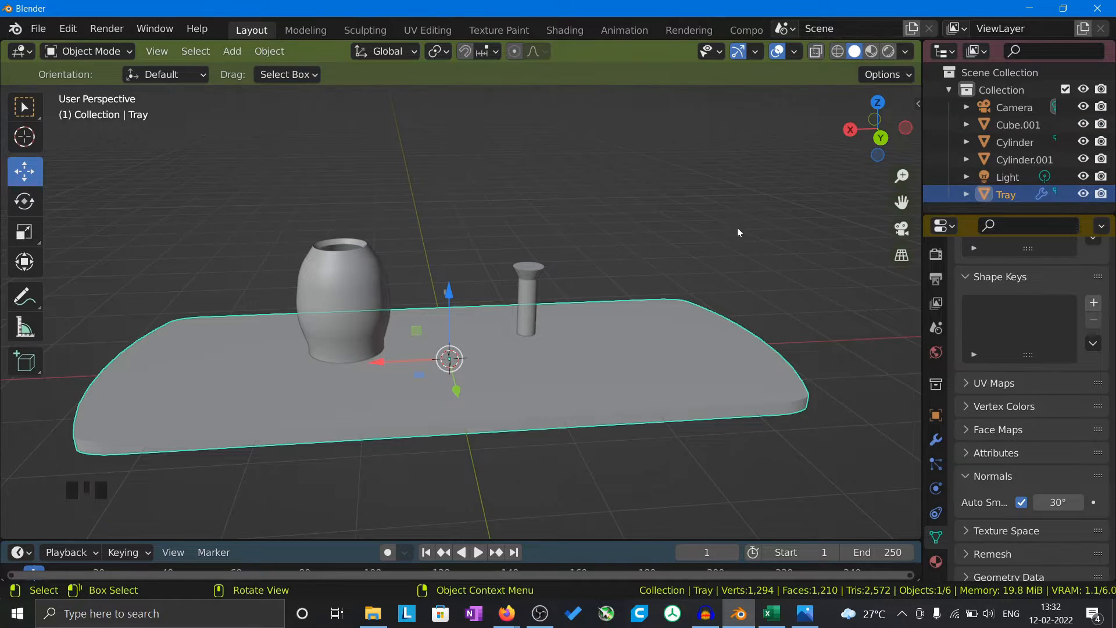
Rename the flashlight body as Torch.
{"action": "left_click", "coordinate": [524, 294]}
{"action": "double_click", "coordinate": [1028, 158]}
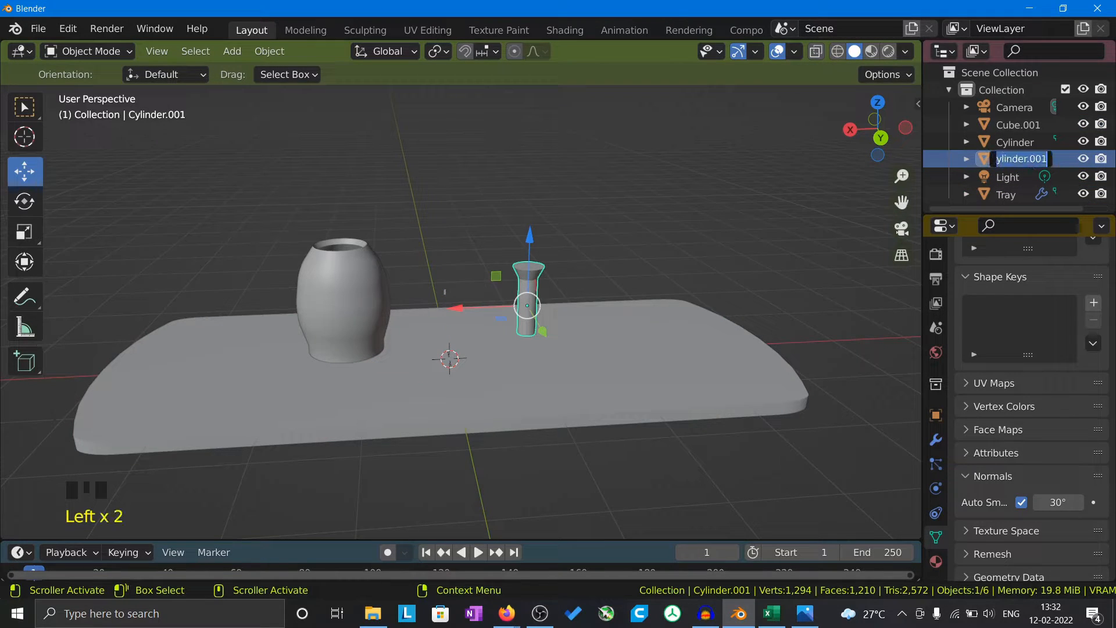
{"action": "type", "text": "Torch"}
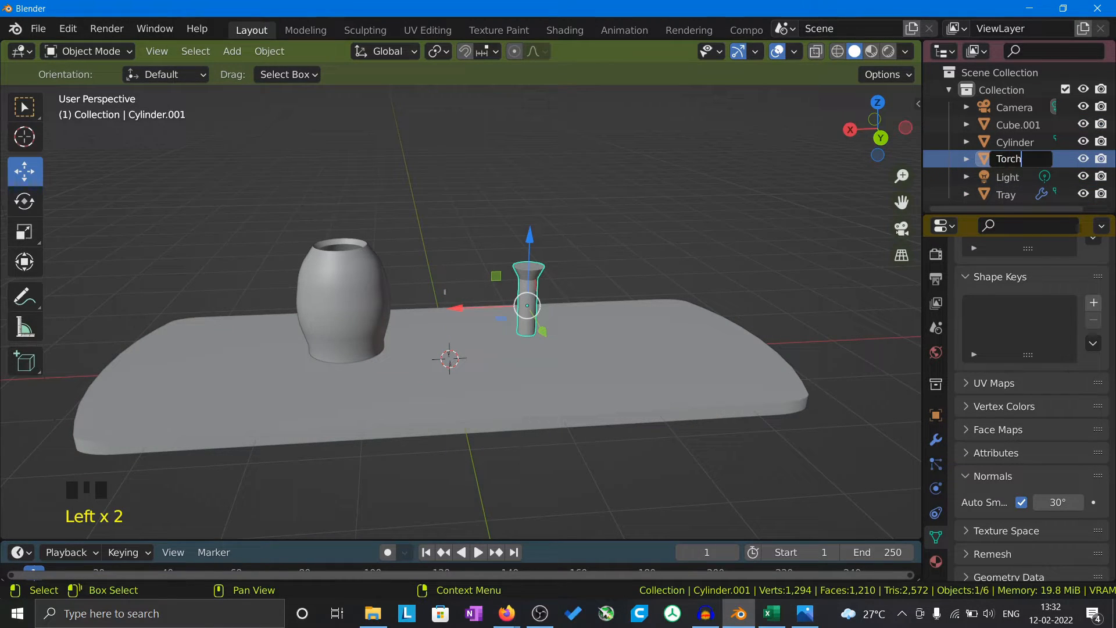
{"action": "key", "text": "Return"}
Rename the vase object as Flower vase.
{"action": "left_click", "coordinate": [369, 291]}
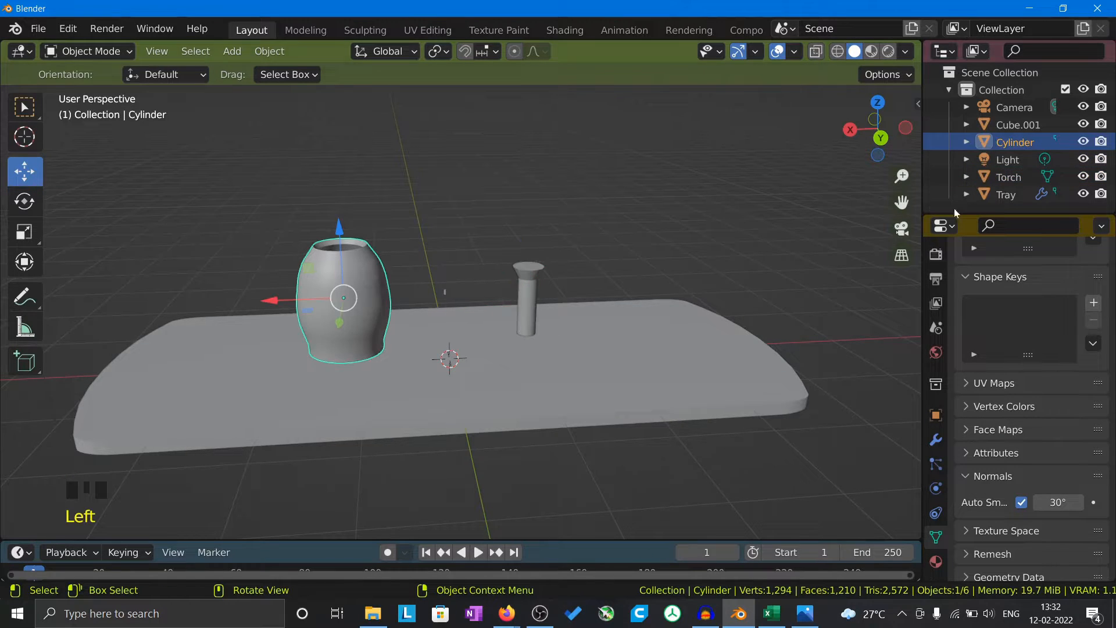
{"action": "double_click", "coordinate": [1025, 141]}
{"action": "left_click", "coordinate": [1025, 141]}
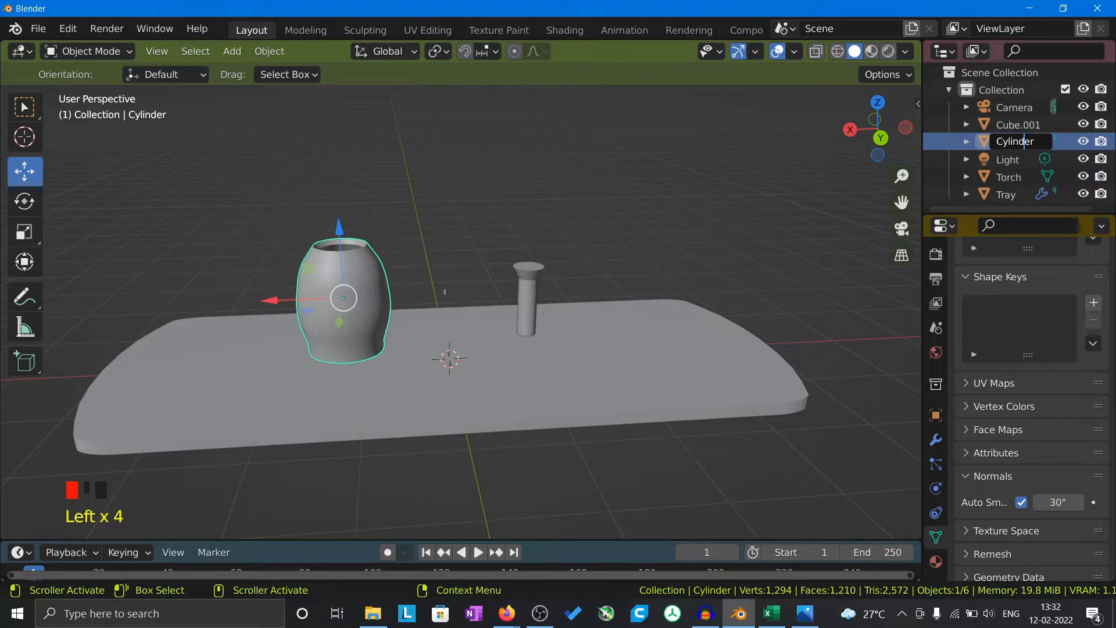
{"action": "key", "text": "ctrl+a"}
{"action": "type", "text": "GF"}
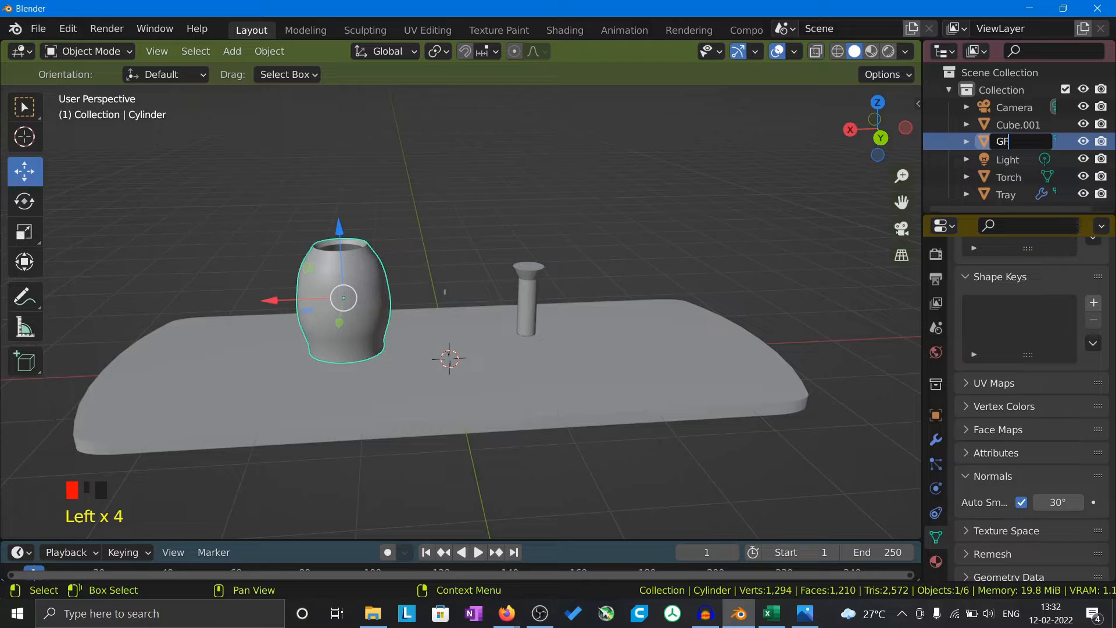
{"action": "key", "text": "Left"}
{"action": "key", "text": "BackSpace"}
{"action": "type", "text": "lower vase"}
{"action": "key", "text": "Return"}
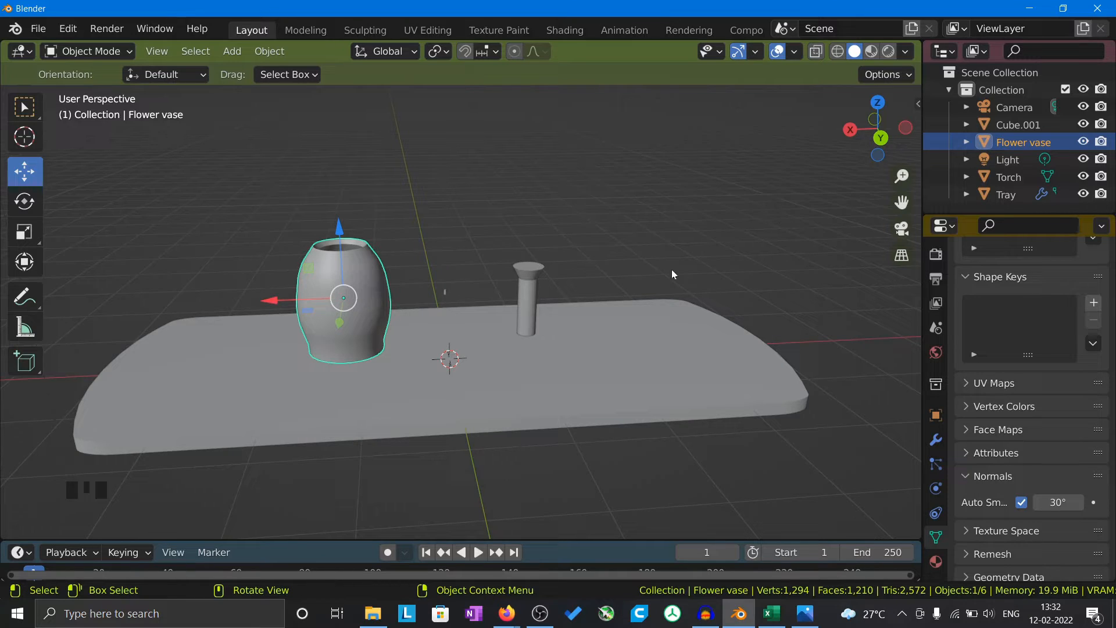
Move the stray switch cube along X back to the torch, and shift it about -0.039 m along Y against the body.
{"action": "scroll", "coordinate": [536, 292], "scroll_direction": "up", "scroll_amount": 7}
{"action": "scroll", "coordinate": [532, 336], "scroll_direction": "down", "scroll_amount": 2}
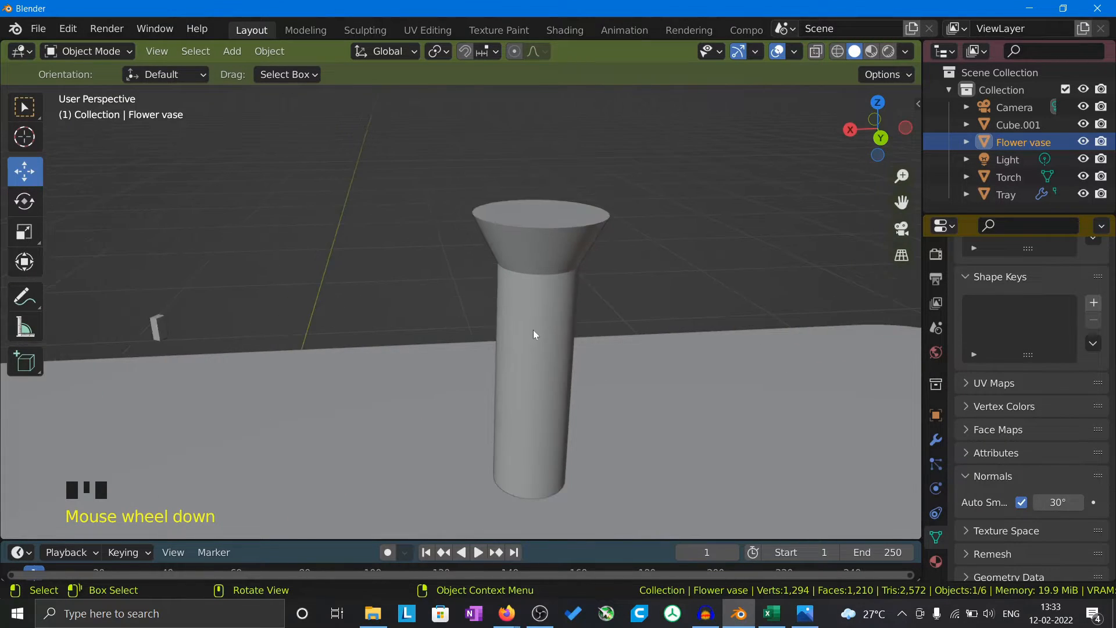
{"action": "scroll", "coordinate": [288, 351], "scroll_direction": "down", "scroll_amount": 2}
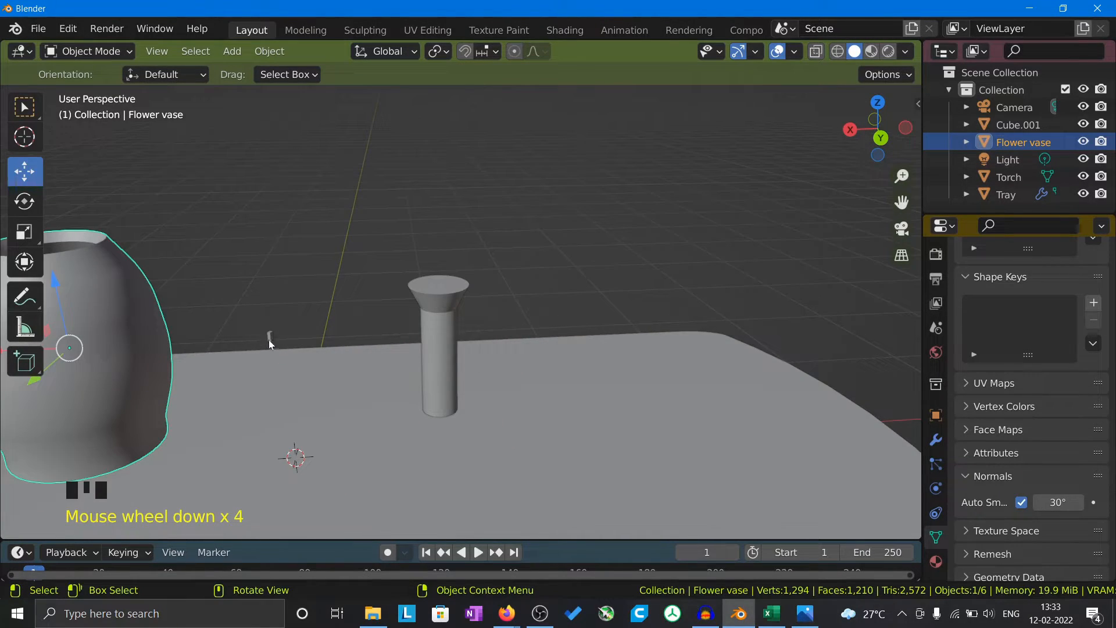
{"action": "left_click", "coordinate": [270, 338]}
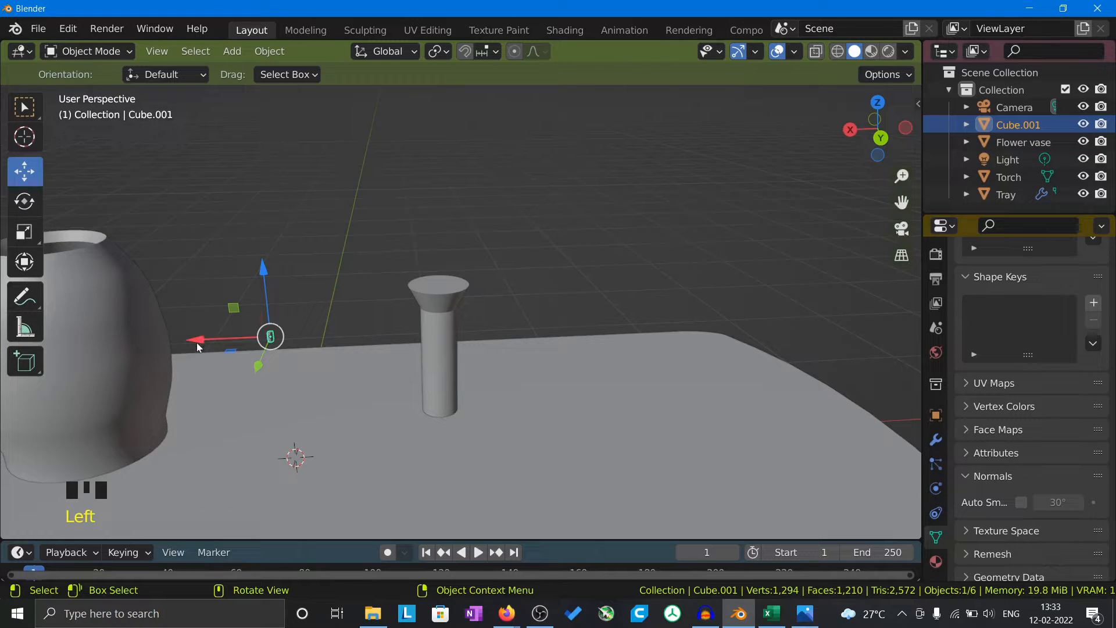
{"action": "left_click_drag", "start_coordinate": [197, 341], "coordinate": [394, 353]}
{"action": "scroll", "coordinate": [465, 351], "scroll_direction": "up", "scroll_amount": 5}
{"action": "middle_click_drag", "start_coordinate": [478, 355], "coordinate": [313, 308]}
{"action": "left_click_drag", "start_coordinate": [140, 287], "coordinate": [196, 302]}
{"action": "middle_click_drag", "start_coordinate": [197, 302], "coordinate": [323, 314]}
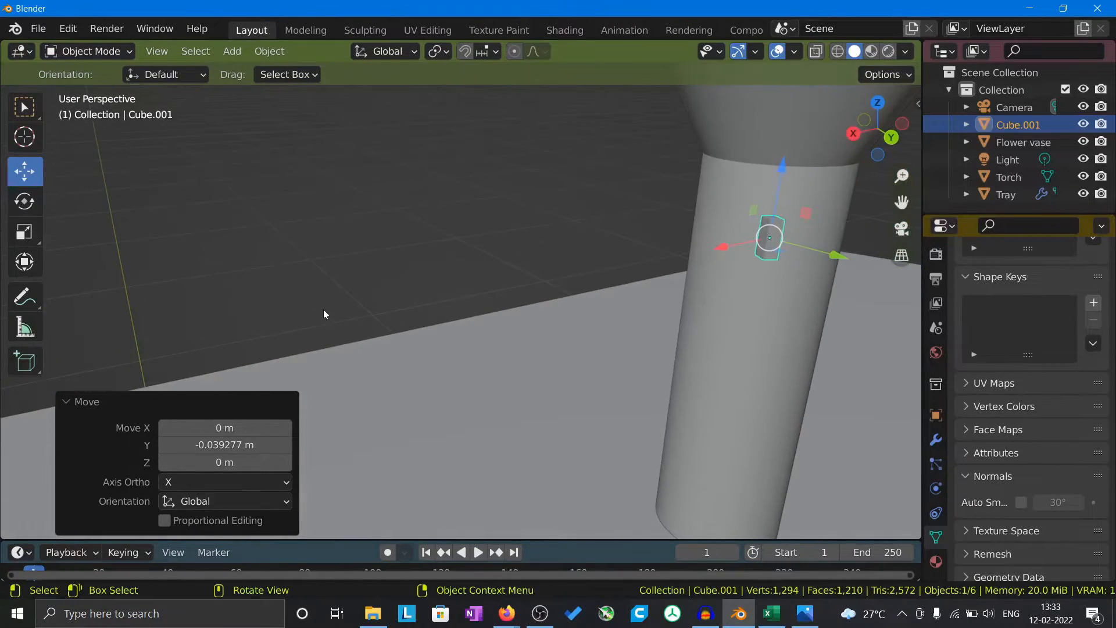
{"action": "left_click", "coordinate": [321, 234]}
Examine how the switch cube sits on the torch body, selecting the two parts separately and together.
{"action": "scroll", "coordinate": [328, 250], "scroll_direction": "down", "scroll_amount": 4}
{"action": "scroll", "coordinate": [654, 271], "scroll_direction": "up", "scroll_amount": 2}
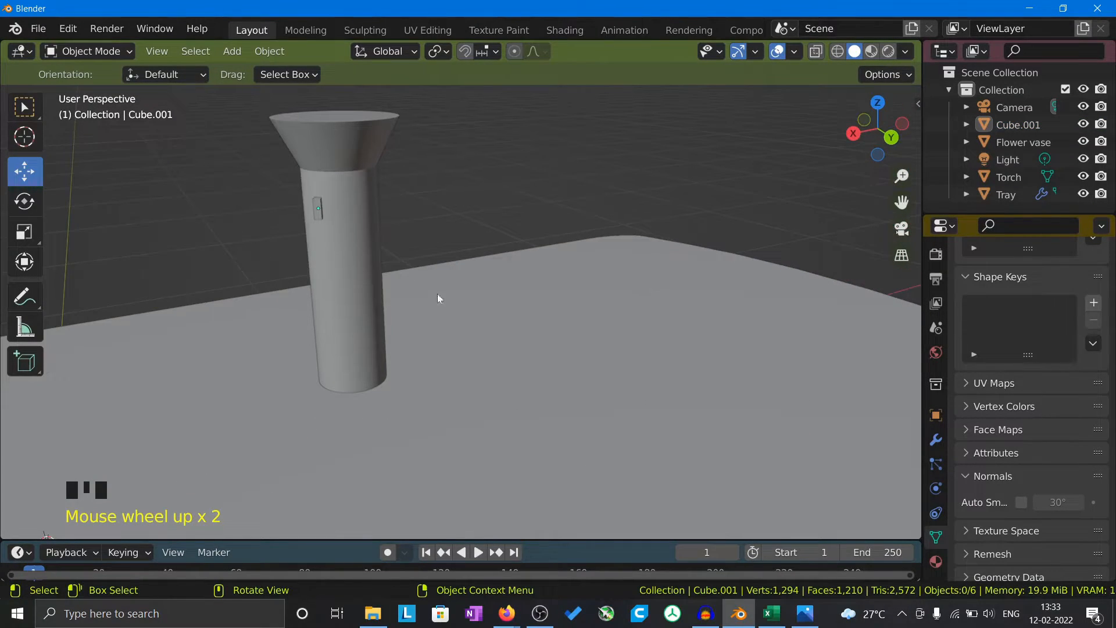
{"action": "scroll", "coordinate": [340, 287], "scroll_direction": "down", "scroll_amount": 2}
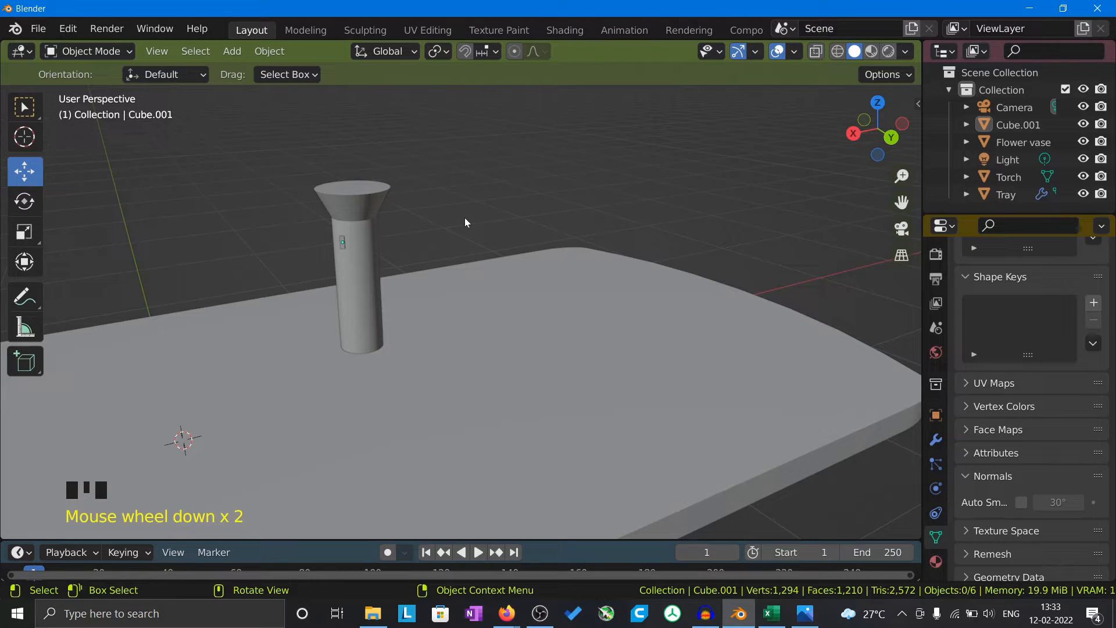
{"action": "middle_click_drag", "start_coordinate": [446, 247], "coordinate": [334, 294]}
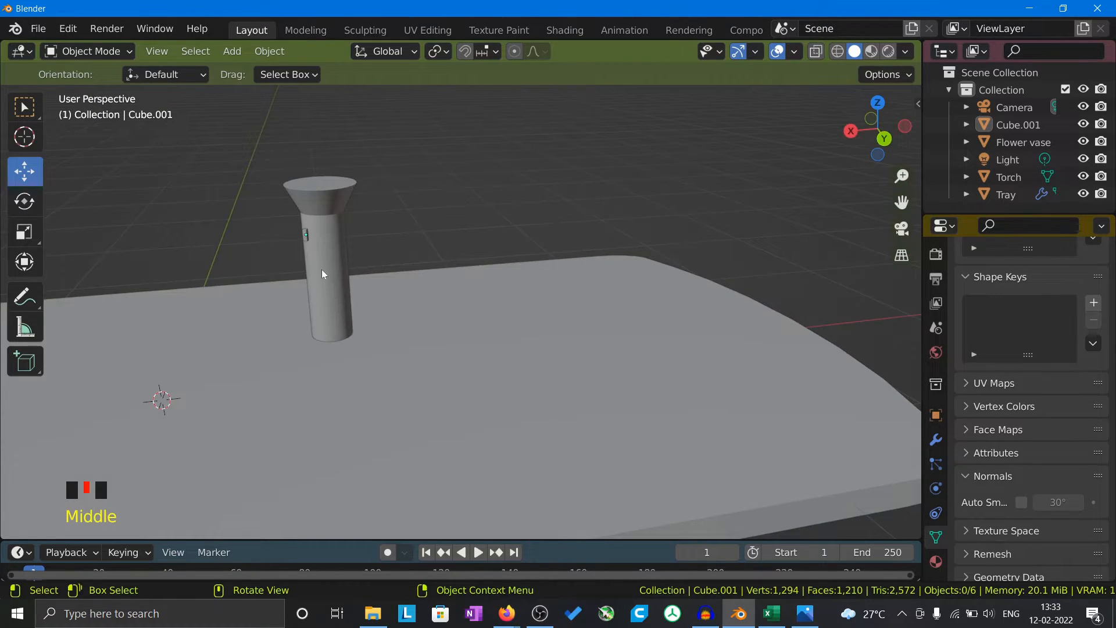
{"action": "left_click", "coordinate": [333, 245]}
{"action": "left_click", "coordinate": [468, 226]}
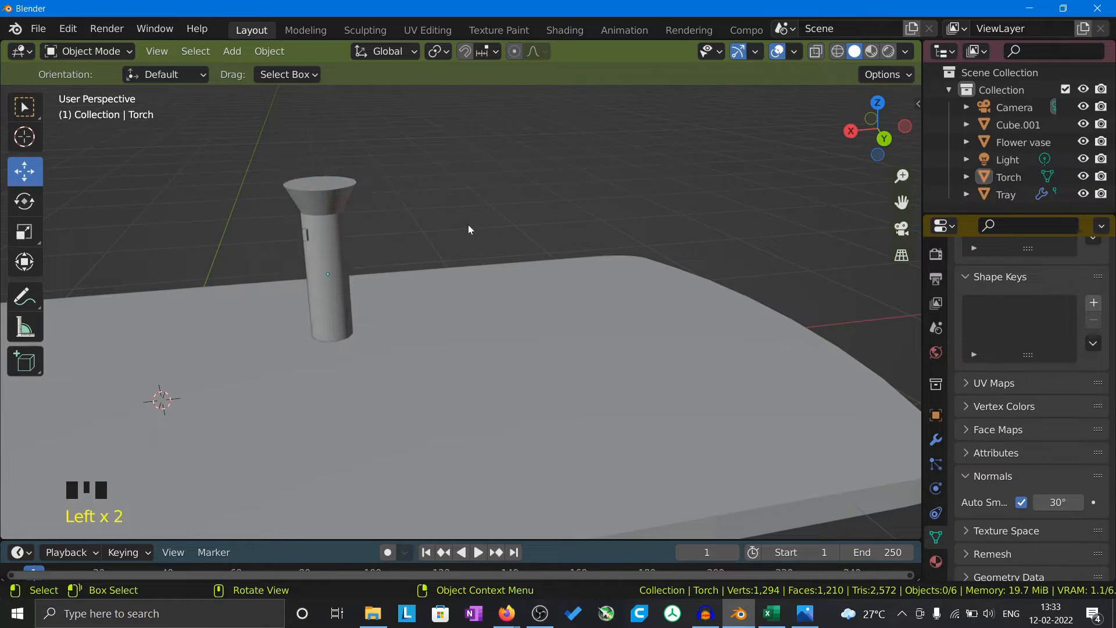
{"action": "scroll", "coordinate": [311, 238], "scroll_direction": "up", "scroll_amount": 2}
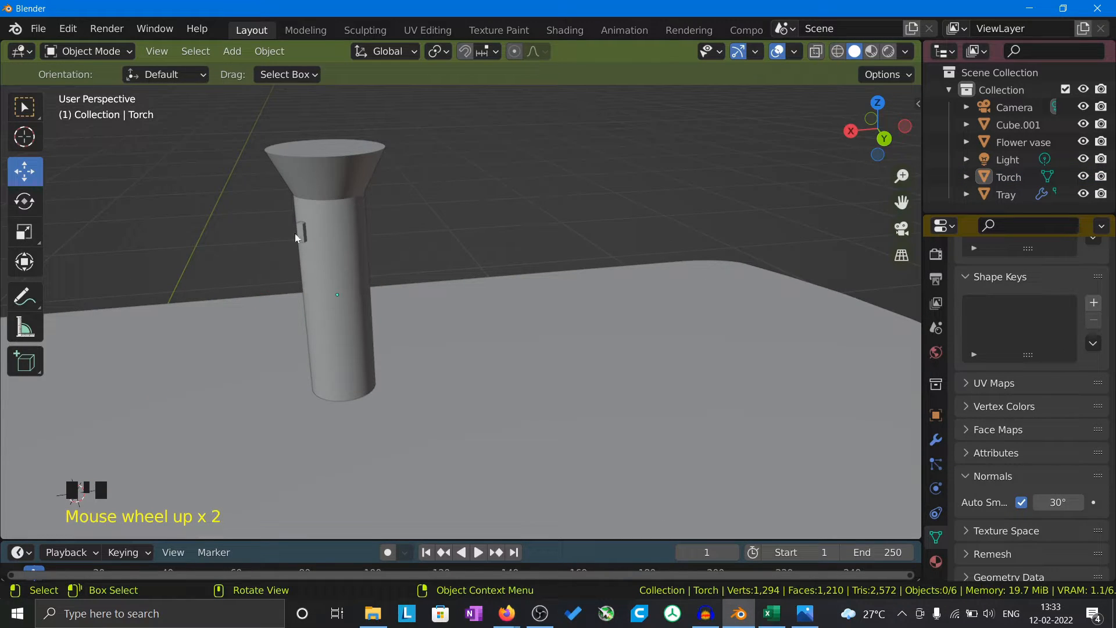
{"action": "left_click", "coordinate": [302, 235]}
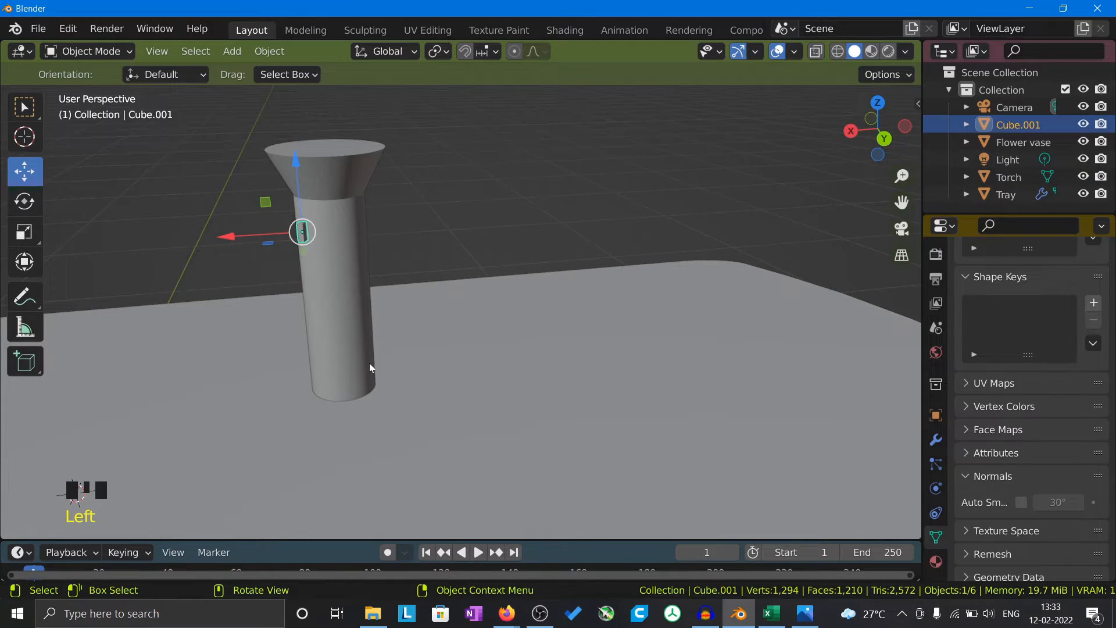
{"action": "left_click", "coordinate": [357, 303], "text": "shift"}
{"action": "scroll", "coordinate": [489, 242], "scroll_direction": "down", "scroll_amount": 2}
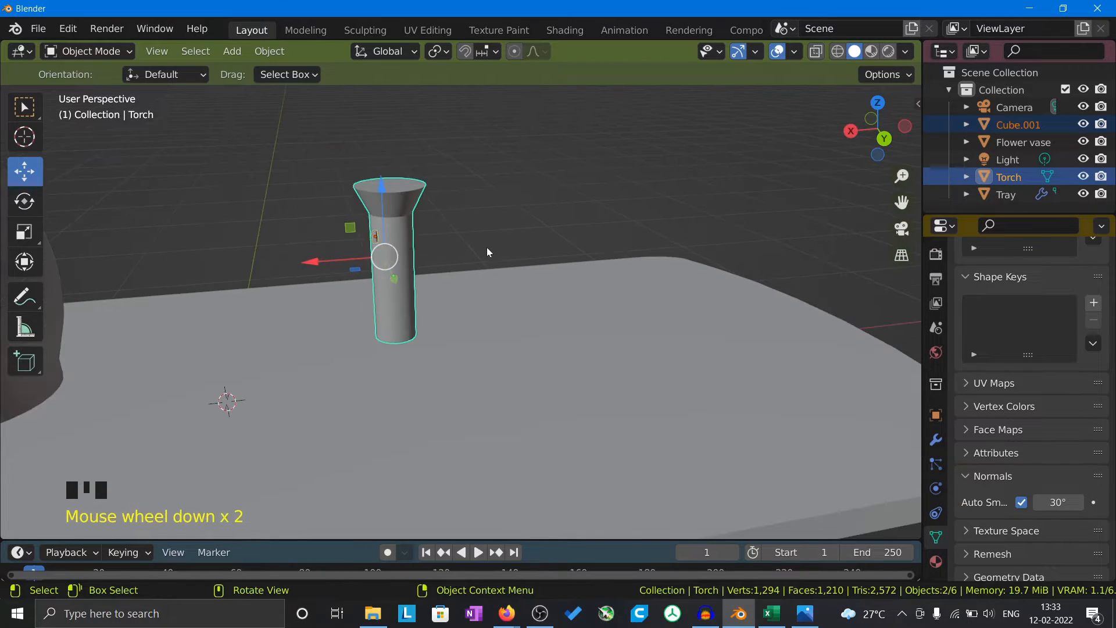
{"action": "scroll", "coordinate": [397, 239], "scroll_direction": "up", "scroll_amount": 5}
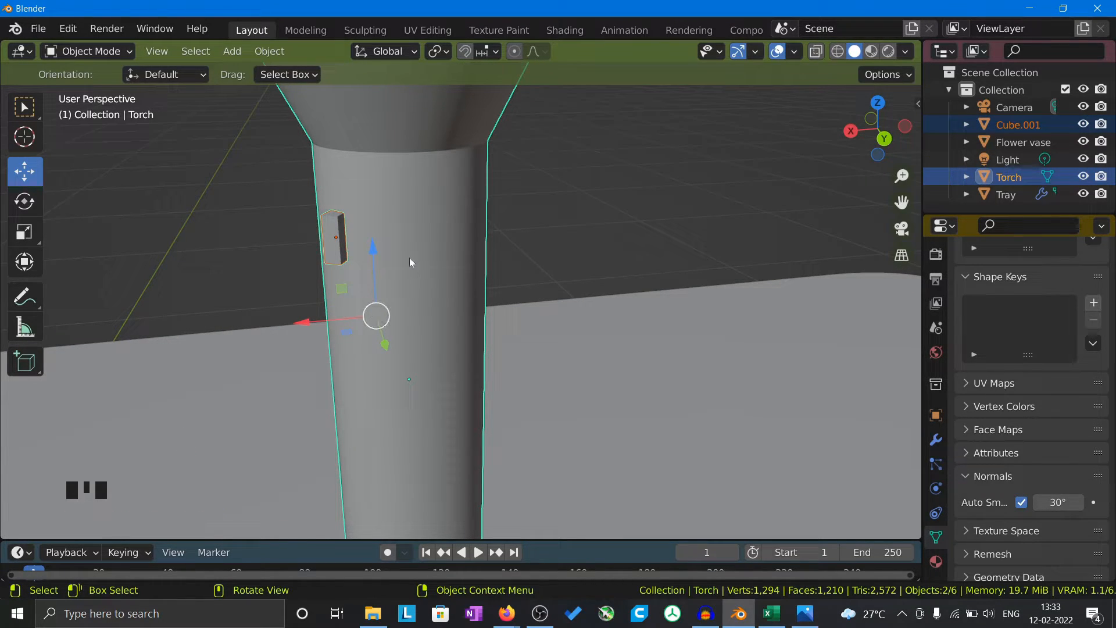
{"action": "scroll", "coordinate": [409, 257], "scroll_direction": "down", "scroll_amount": 2}
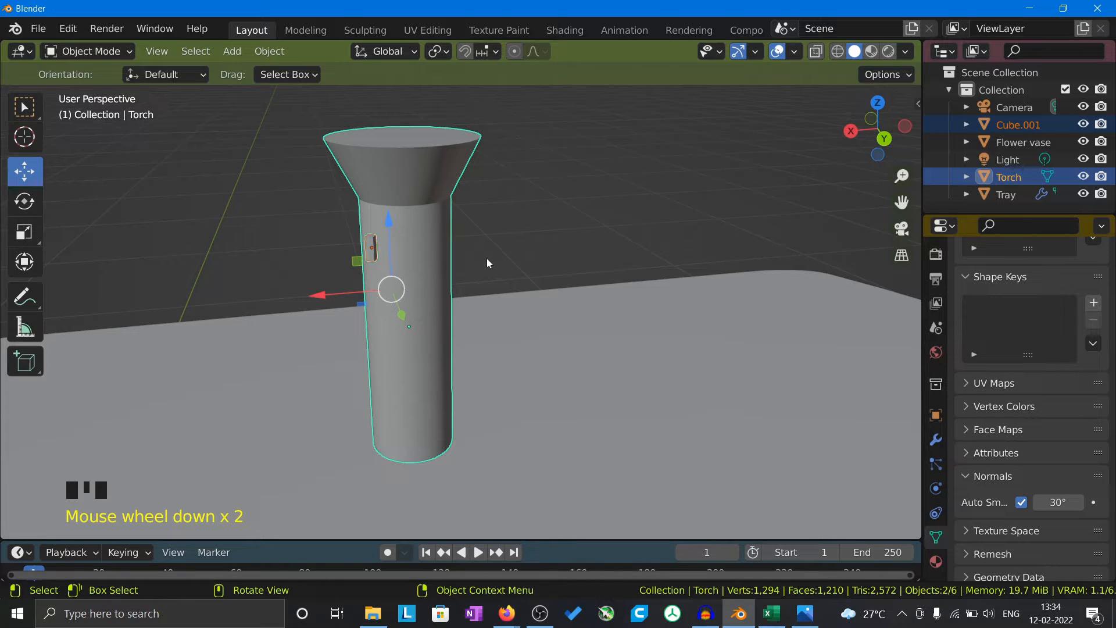
{"action": "scroll", "coordinate": [493, 252], "scroll_direction": "down", "scroll_amount": 1}
{"action": "scroll", "coordinate": [501, 245], "scroll_direction": "up", "scroll_amount": 2}
{"action": "middle_click_drag", "start_coordinate": [501, 245], "coordinate": [463, 251]}
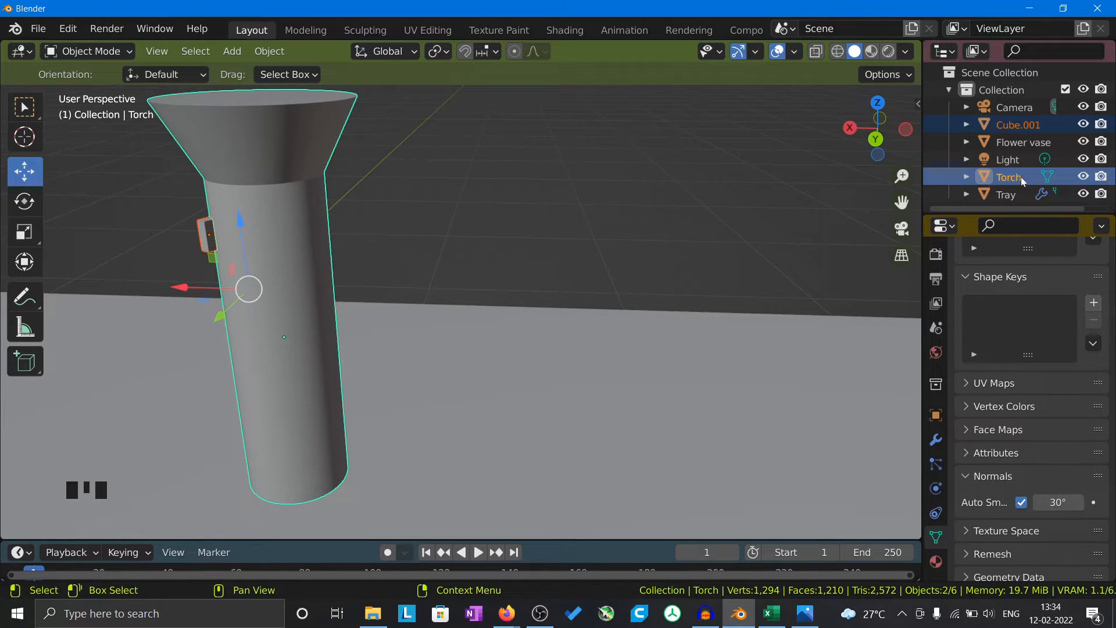
Rename the torch's switch cube as Button and leave it deselected.
{"action": "double_click", "coordinate": [1018, 125]}
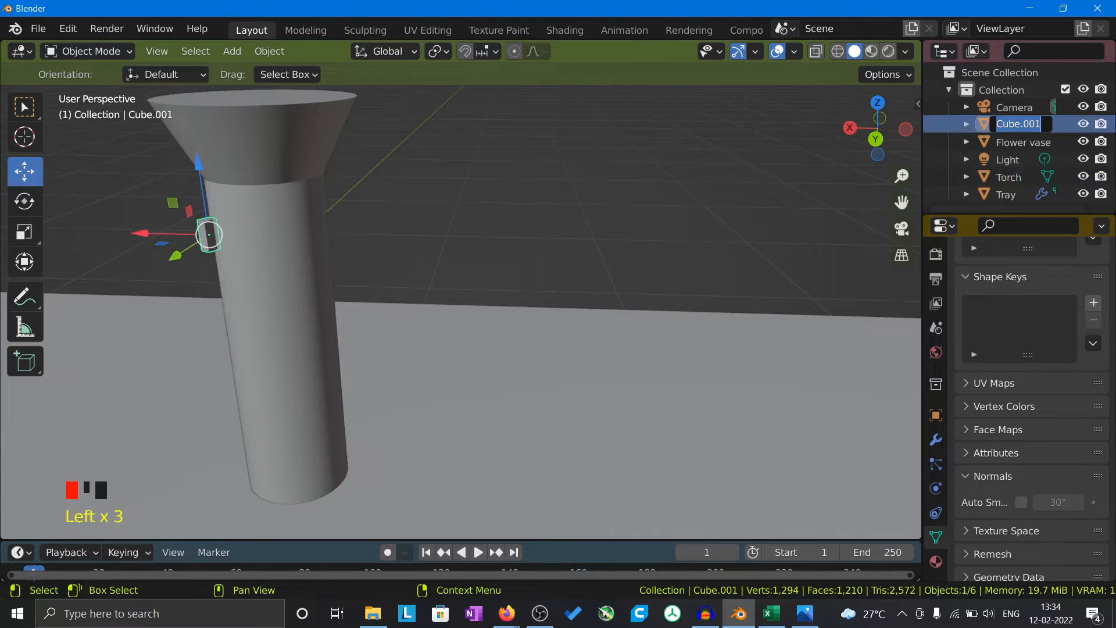
{"action": "type", "text": "Bu"}
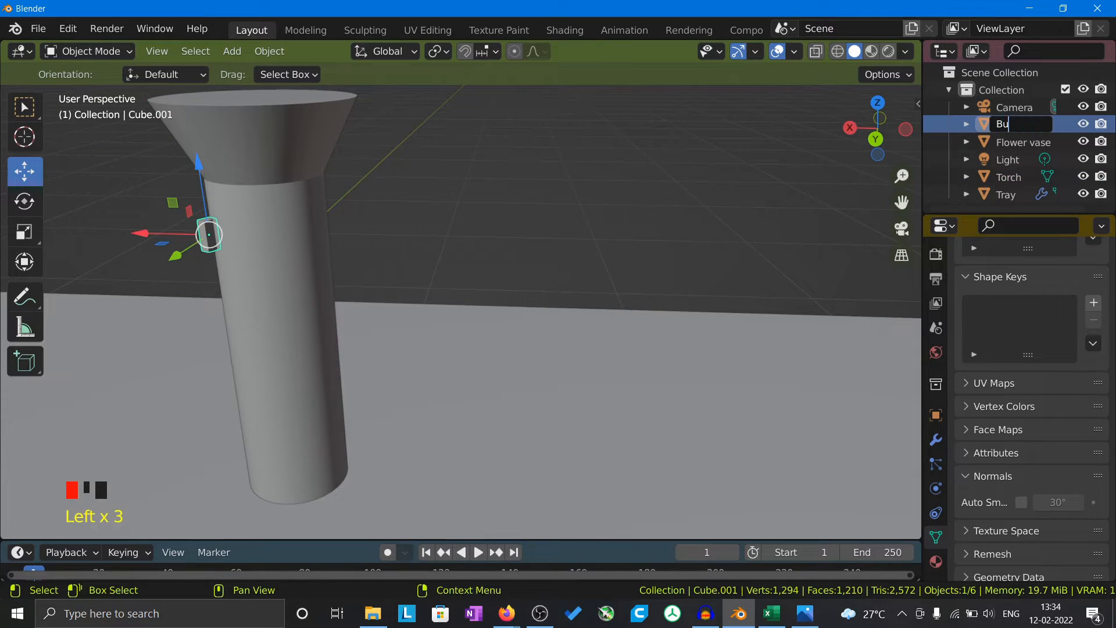
{"action": "type", "text": "ttom"}
{"action": "key", "text": "BackSpace"}
{"action": "type", "text": "n"}
{"action": "key", "text": "Return"}
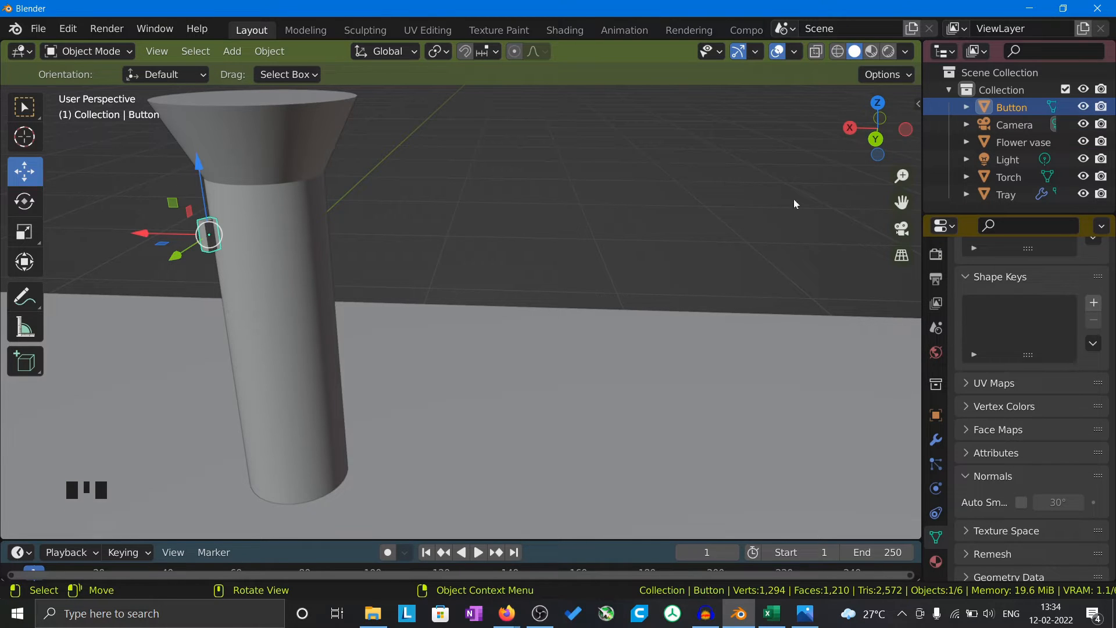
{"action": "left_click", "coordinate": [742, 245]}
Parent the button to the torch using the Object option, with the torch as the parent, and deselect both.
{"action": "left_click", "coordinate": [296, 289]}
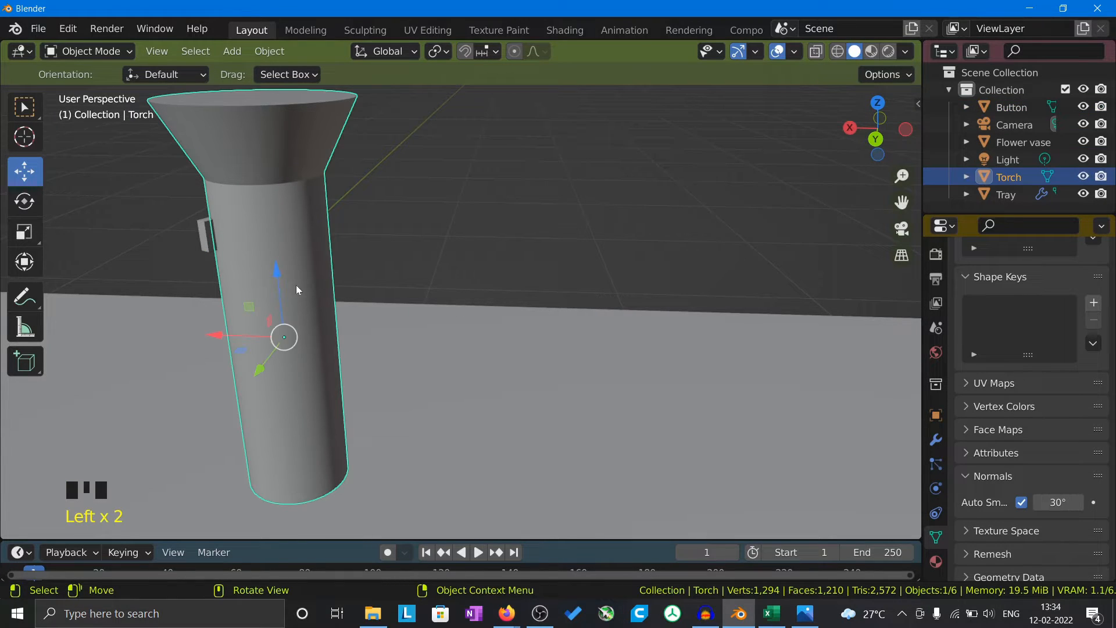
{"action": "left_click", "coordinate": [205, 240]}
{"action": "left_click", "coordinate": [252, 256], "text": "shift"}
{"action": "scroll", "coordinate": [308, 265], "scroll_direction": "down", "scroll_amount": 2}
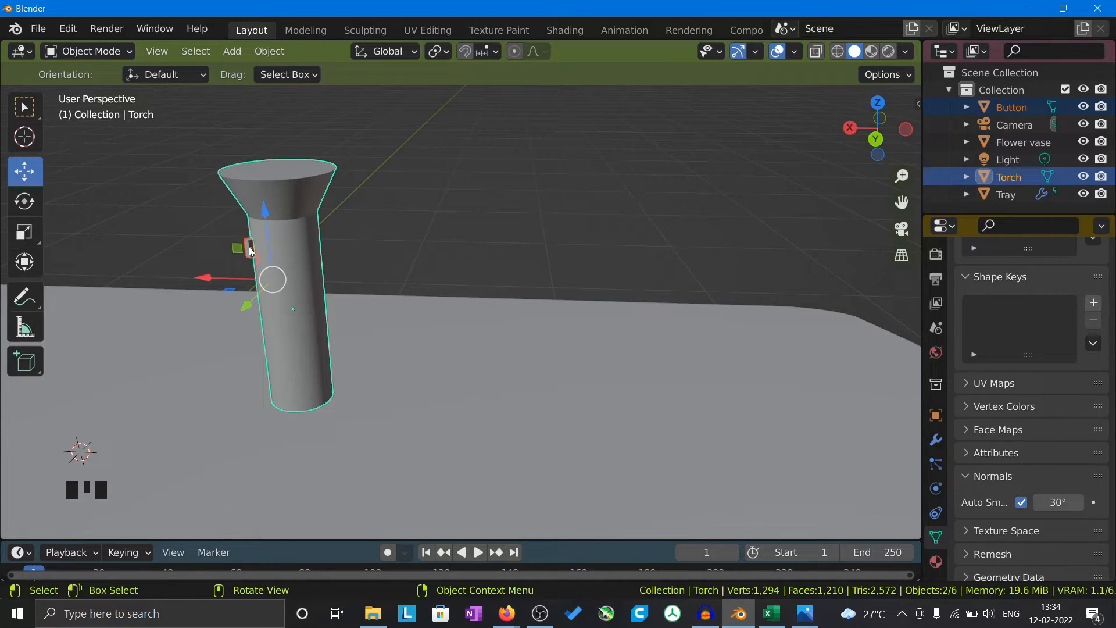
{"action": "scroll", "coordinate": [250, 249], "scroll_direction": "up", "scroll_amount": 4}
{"action": "scroll", "coordinate": [250, 249], "scroll_direction": "down", "scroll_amount": 2}
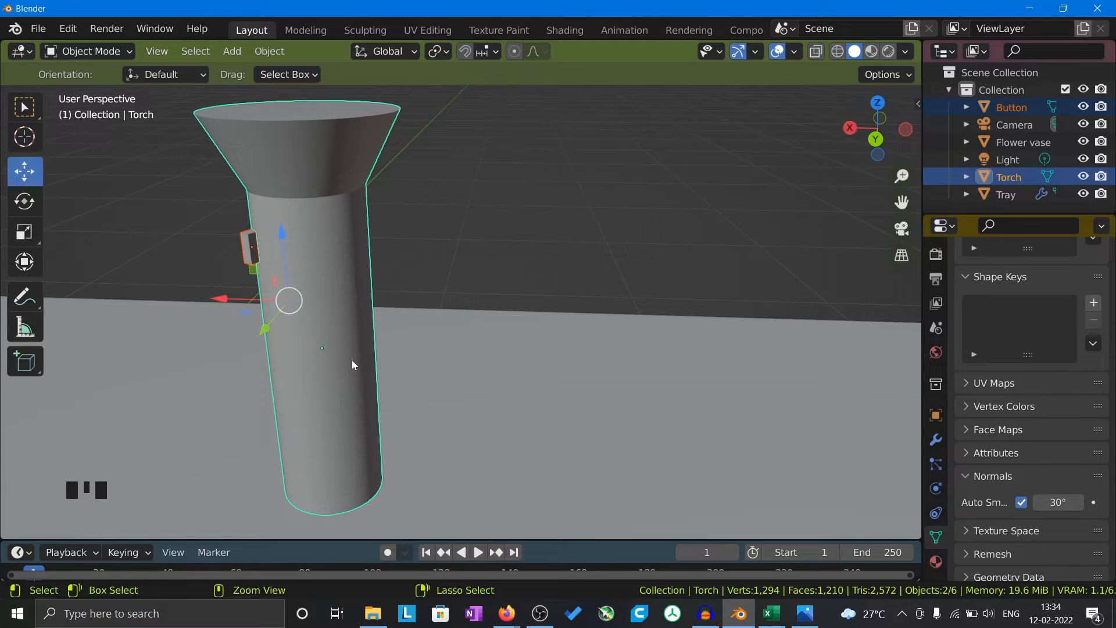
{"action": "key", "text": "ctrl+p"}
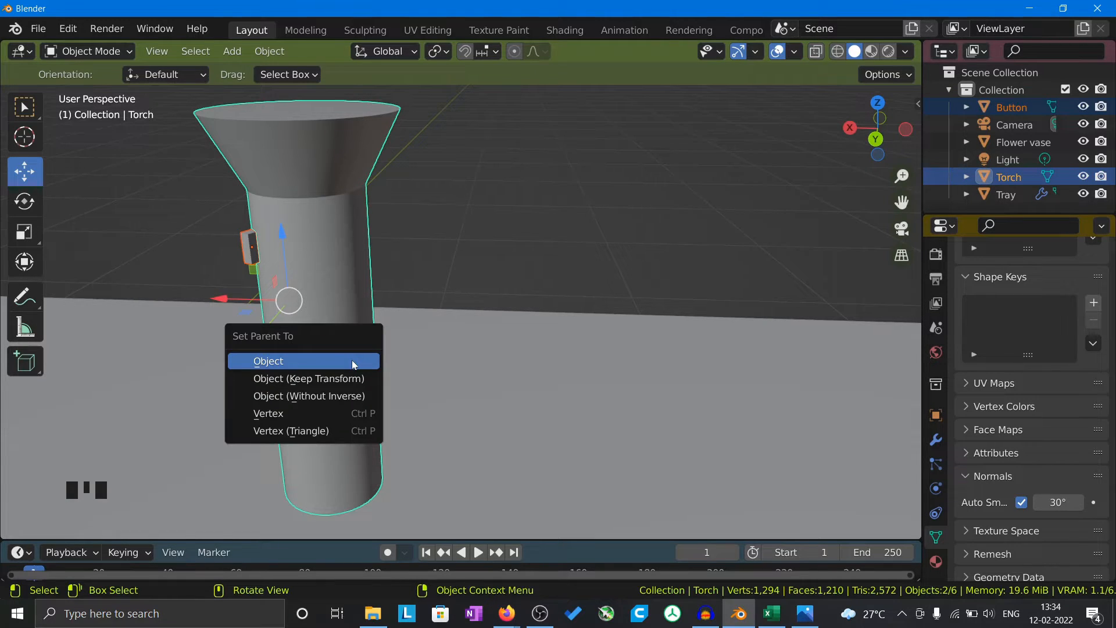
{"action": "left_click", "coordinate": [289, 364]}
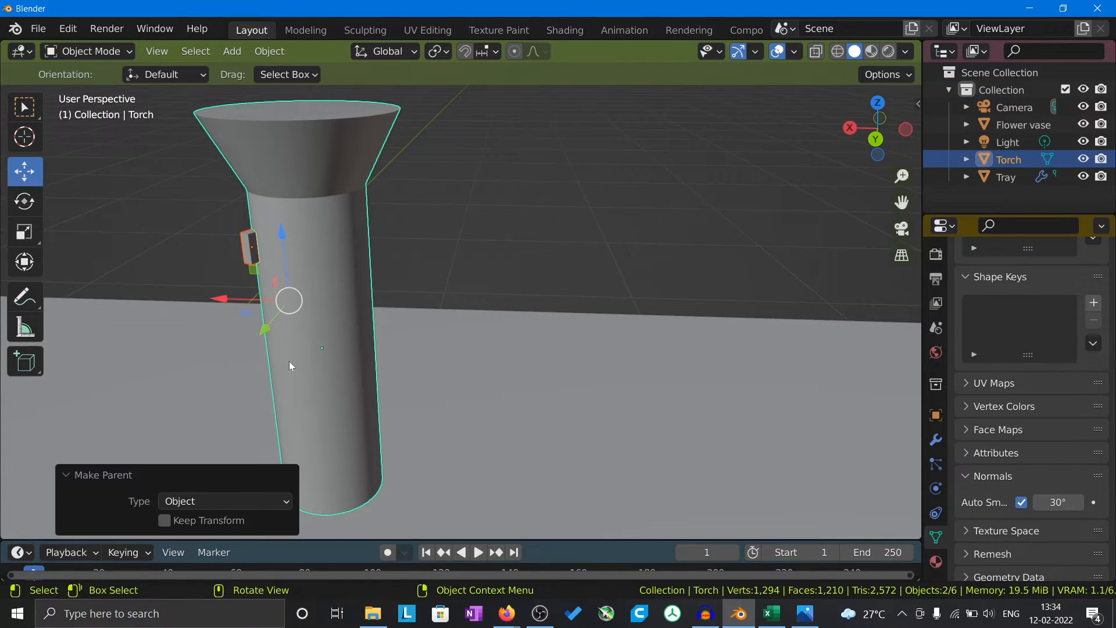
{"action": "left_click", "coordinate": [579, 204]}
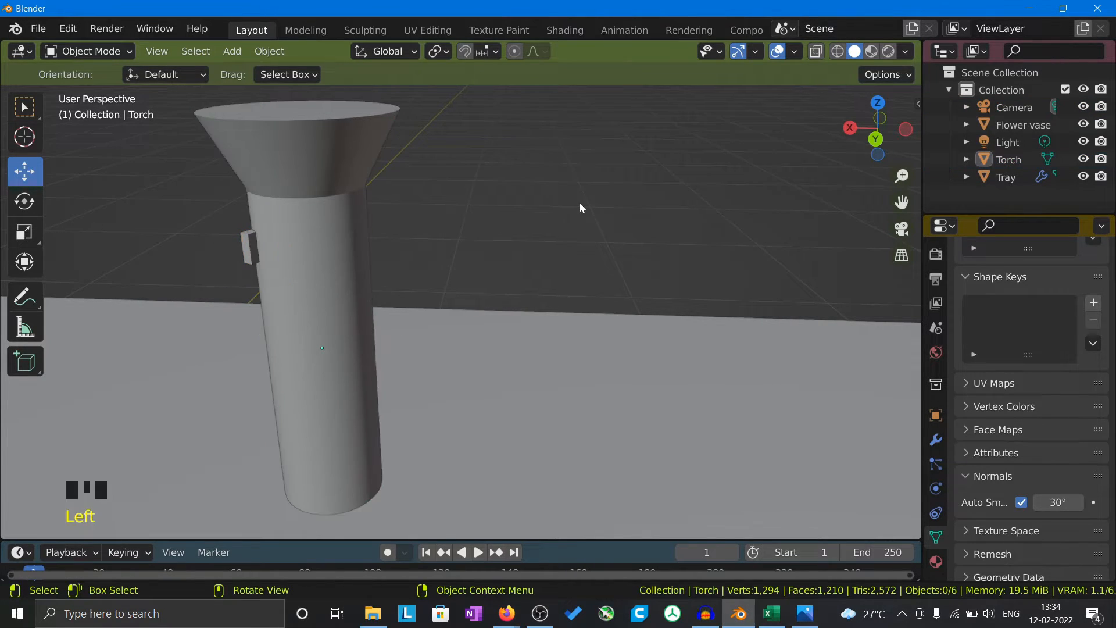
Move the torch with its button along X, up about 0.086 m in Z, along Y, and about -0.031 m more along X.
{"action": "scroll", "coordinate": [580, 204], "scroll_direction": "down", "scroll_amount": 2}
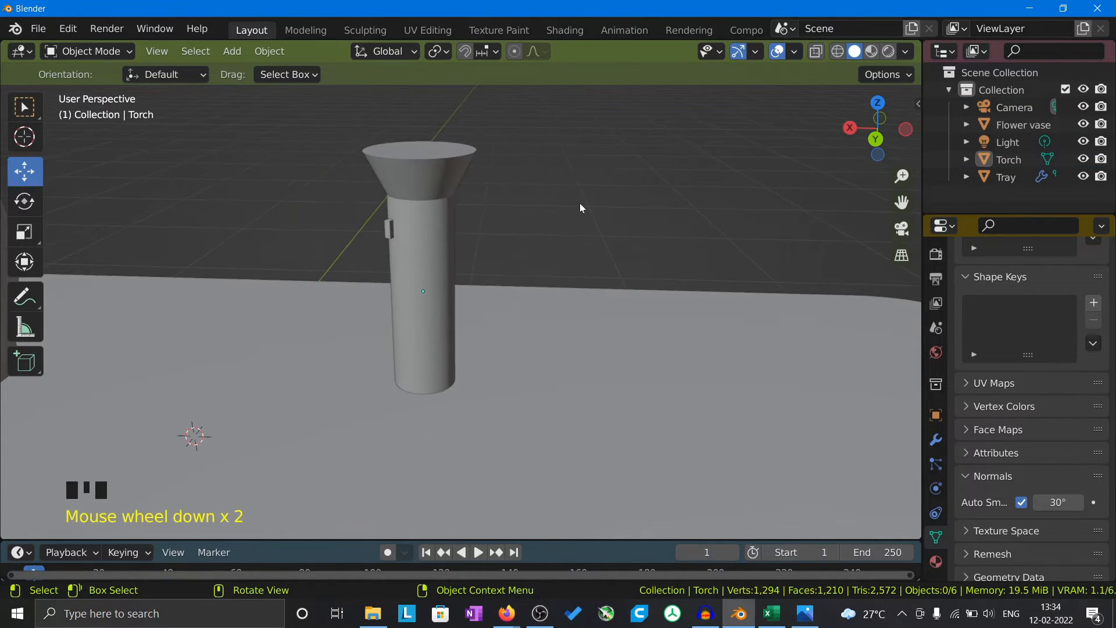
{"action": "left_click", "coordinate": [426, 346]}
{"action": "left_click_drag", "start_coordinate": [349, 288], "coordinate": [417, 289]}
{"action": "left_click_drag", "start_coordinate": [493, 232], "coordinate": [493, 216]}
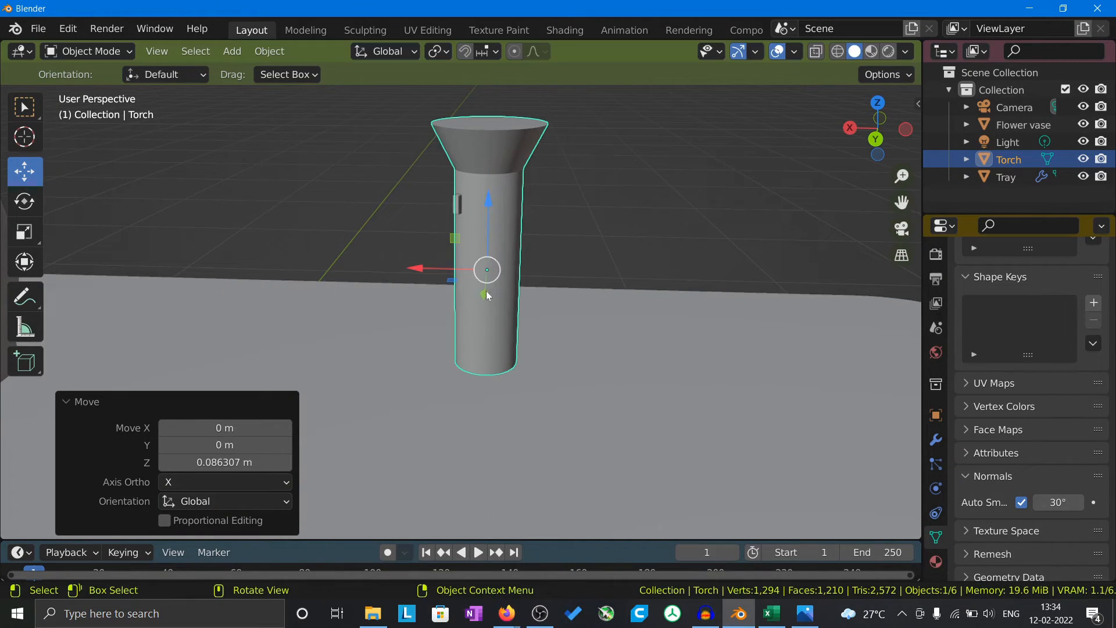
{"action": "left_click_drag", "start_coordinate": [483, 320], "coordinate": [522, 343]}
{"action": "left_click_drag", "start_coordinate": [420, 294], "coordinate": [431, 294]}
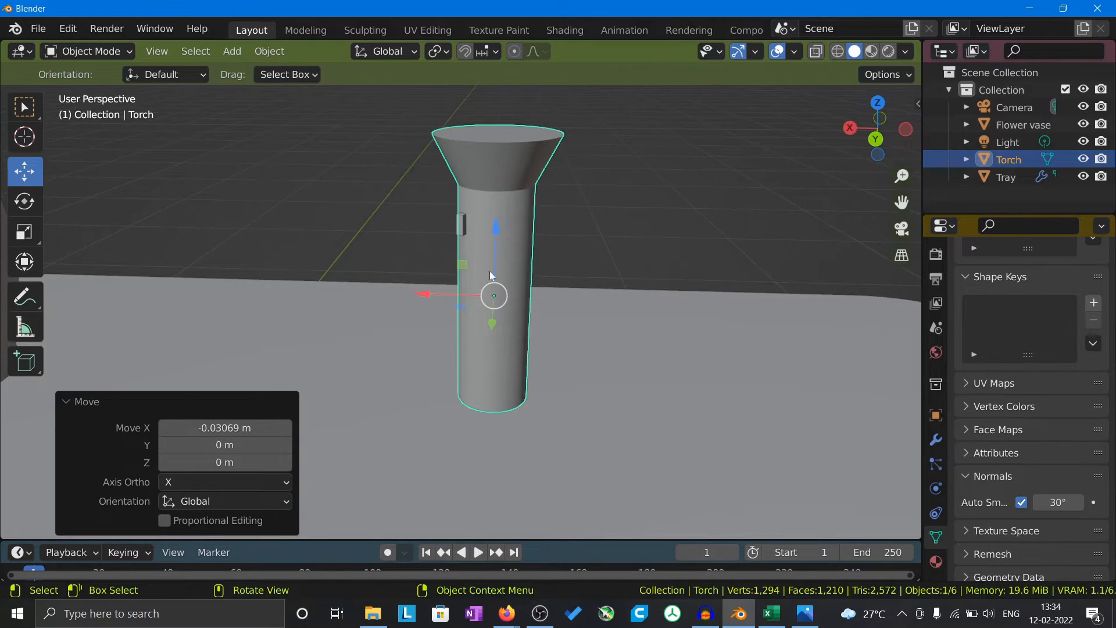
Try moving the button alone about 0.03 m along X, and undo that move.
{"action": "left_click", "coordinate": [555, 233]}
{"action": "left_click", "coordinate": [460, 229]}
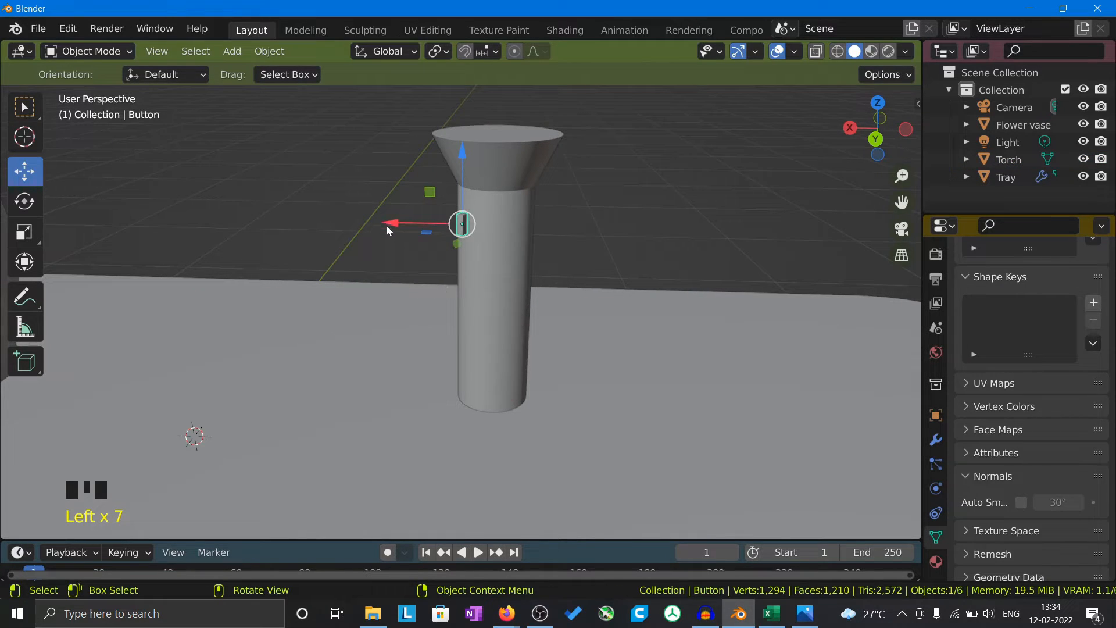
{"action": "left_click_drag", "start_coordinate": [389, 230], "coordinate": [389, 251]}
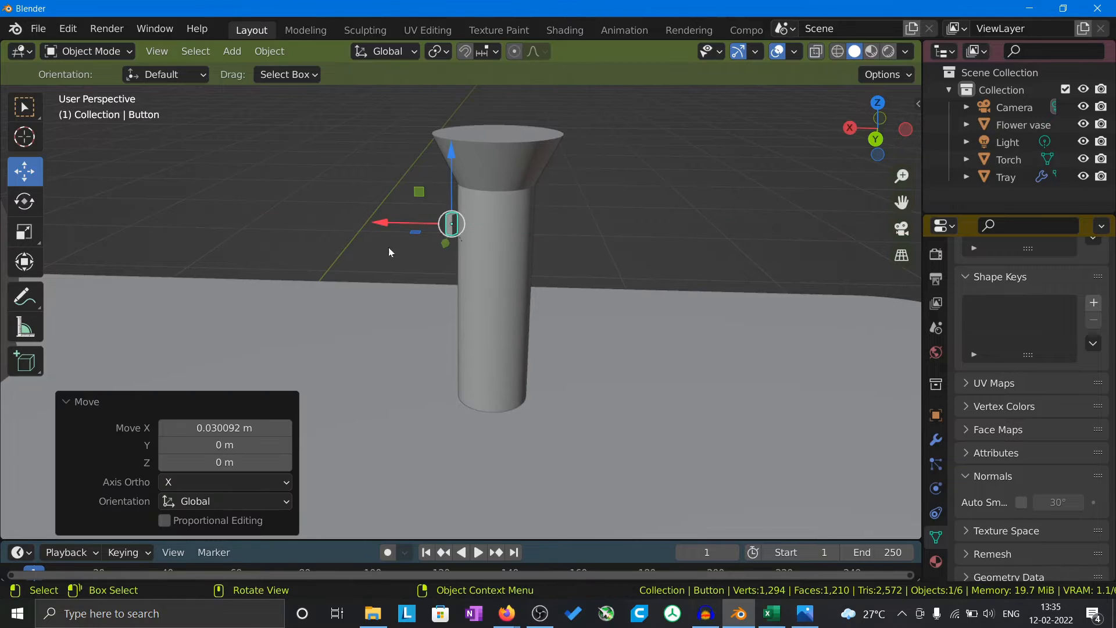
{"action": "key", "text": "ctrl+z"}
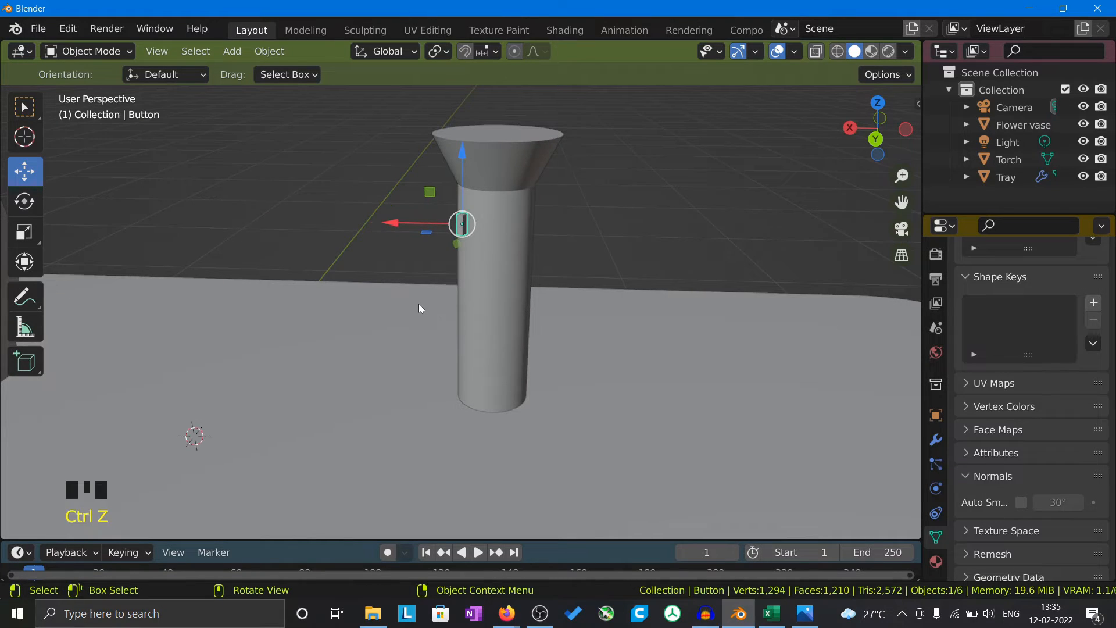
Move the torch with its button along negative X, up about 0.052 m in Z, and along Y.
{"action": "left_click", "coordinate": [517, 290]}
{"action": "left_click", "coordinate": [517, 322]}
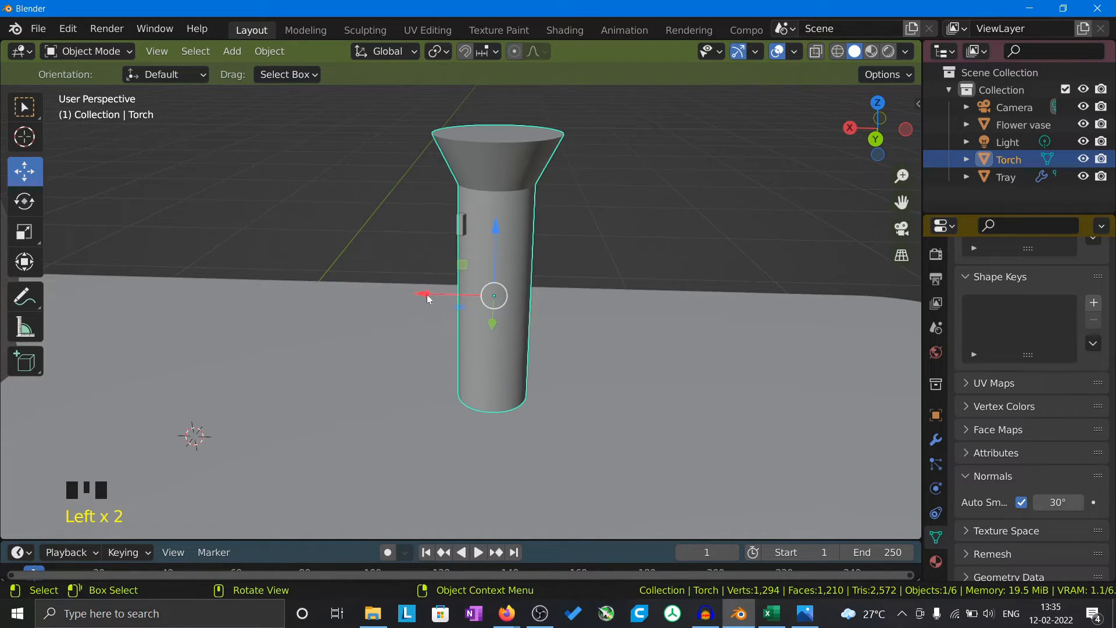
{"action": "left_click_drag", "start_coordinate": [427, 297], "coordinate": [518, 296]}
{"action": "left_click_drag", "start_coordinate": [579, 239], "coordinate": [577, 223]}
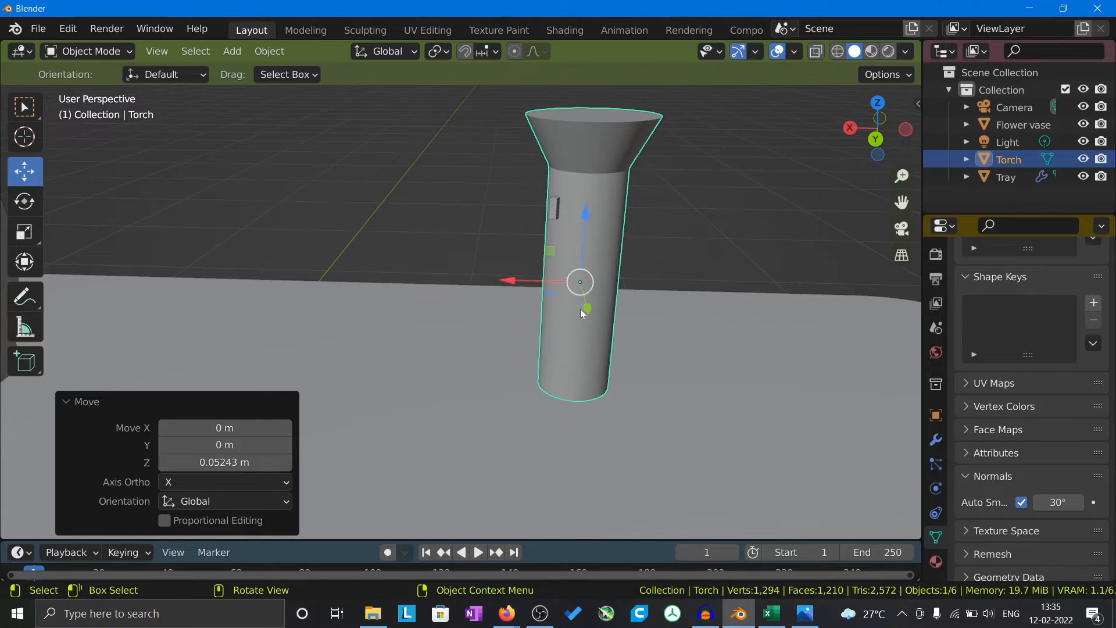
{"action": "left_click_drag", "start_coordinate": [584, 318], "coordinate": [592, 350]}
{"action": "left_click", "coordinate": [674, 302]}
Examine the torch with its attached button up close and within the whole tray arrangement, leaving nothing selected.
{"action": "middle_click_drag", "start_coordinate": [707, 264], "coordinate": [742, 257]}
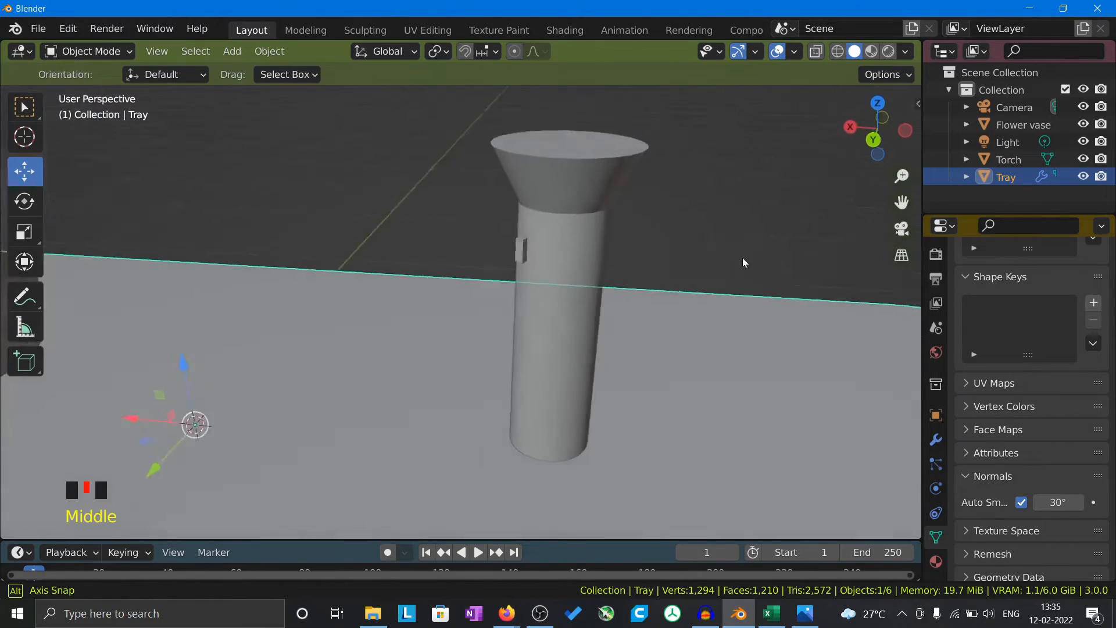
{"action": "scroll", "coordinate": [750, 258], "scroll_direction": "down", "scroll_amount": 4}
{"action": "scroll", "coordinate": [698, 288], "scroll_direction": "up", "scroll_amount": 5}
{"action": "scroll", "coordinate": [674, 280], "scroll_direction": "down", "scroll_amount": 5}
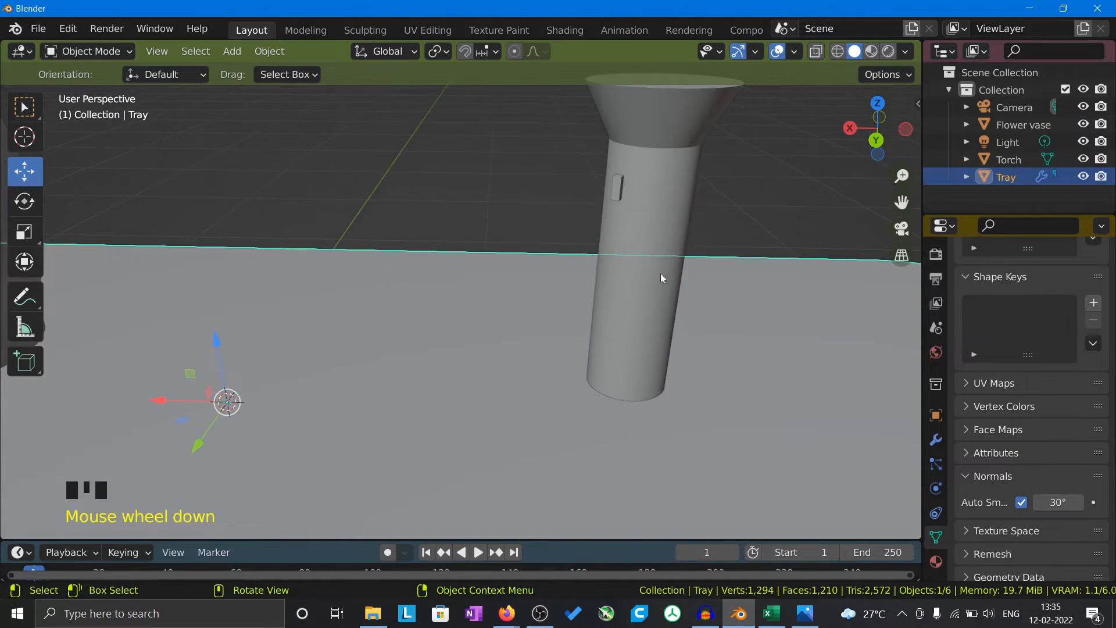
{"action": "middle_click_drag", "start_coordinate": [768, 284], "coordinate": [748, 280]}
{"action": "left_click", "coordinate": [404, 277]}
{"action": "scroll", "coordinate": [395, 321], "scroll_direction": "down", "scroll_amount": 4}
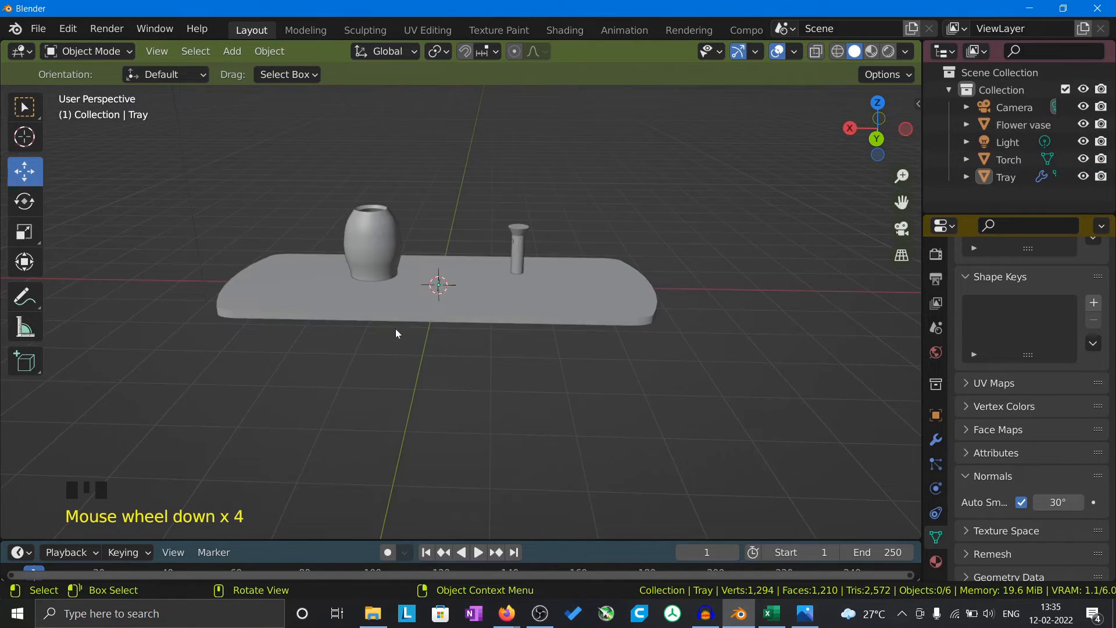
{"action": "middle_click_drag", "start_coordinate": [395, 329], "coordinate": [452, 384]}
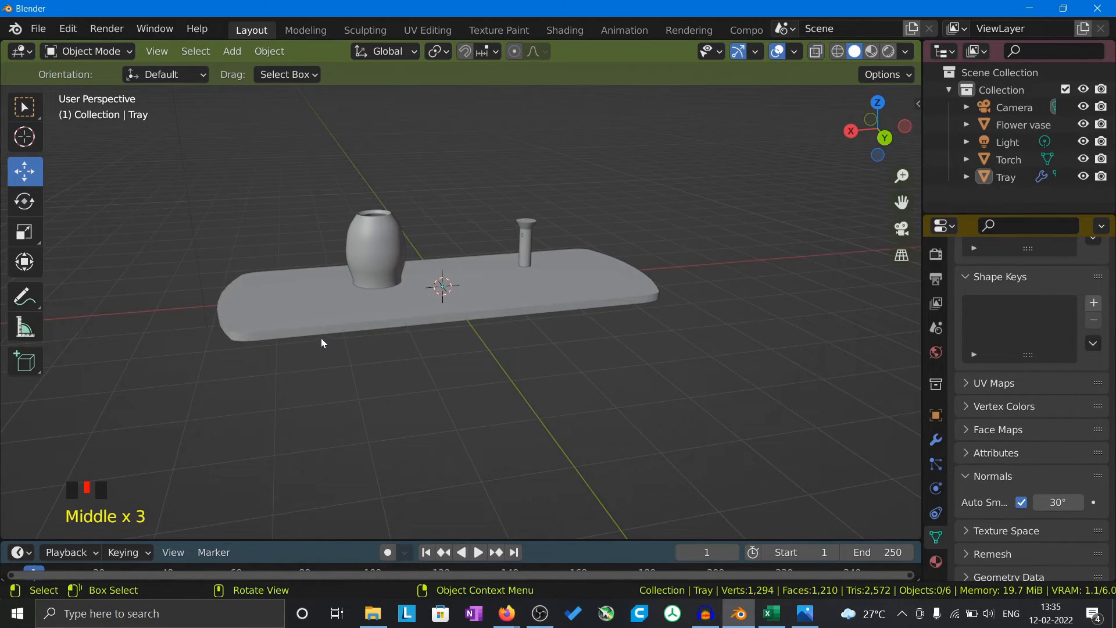
View the camping gear picture in Firefox and Table.png in Photos, comparing the table picture with the Blender scene.
{"action": "left_click", "coordinate": [506, 613]}
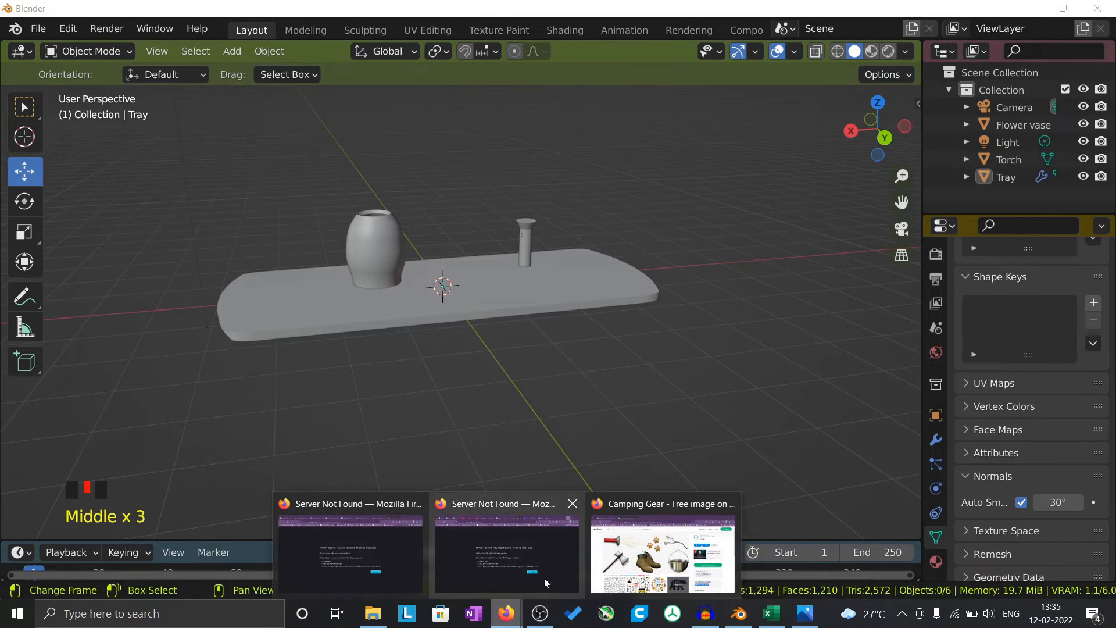
{"action": "left_click", "coordinate": [628, 576]}
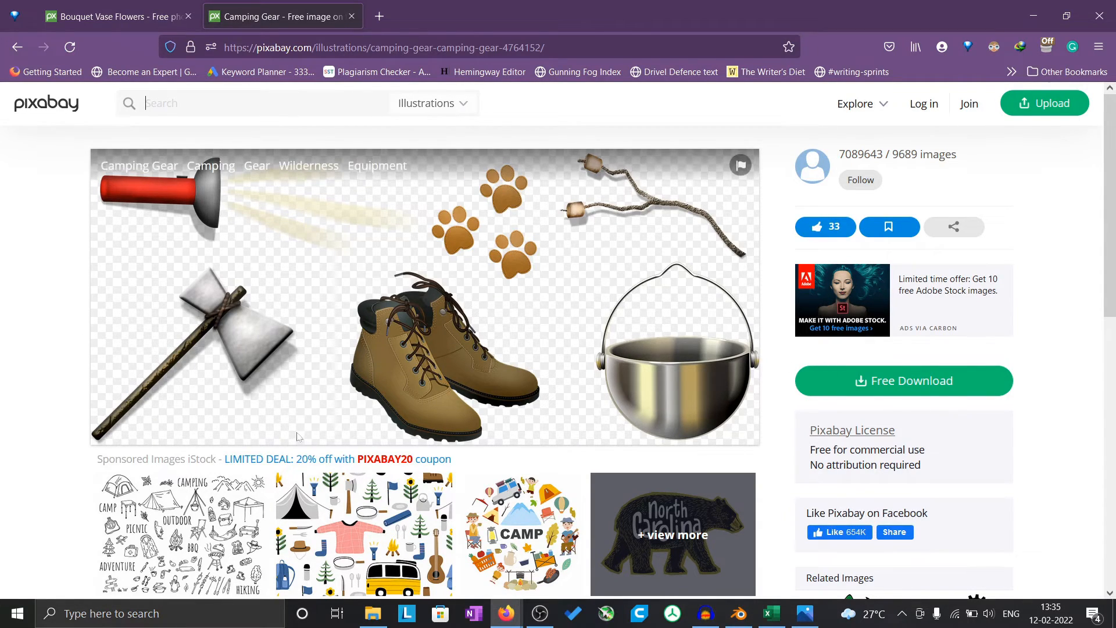
{"action": "key", "text": "alt+Tab"}
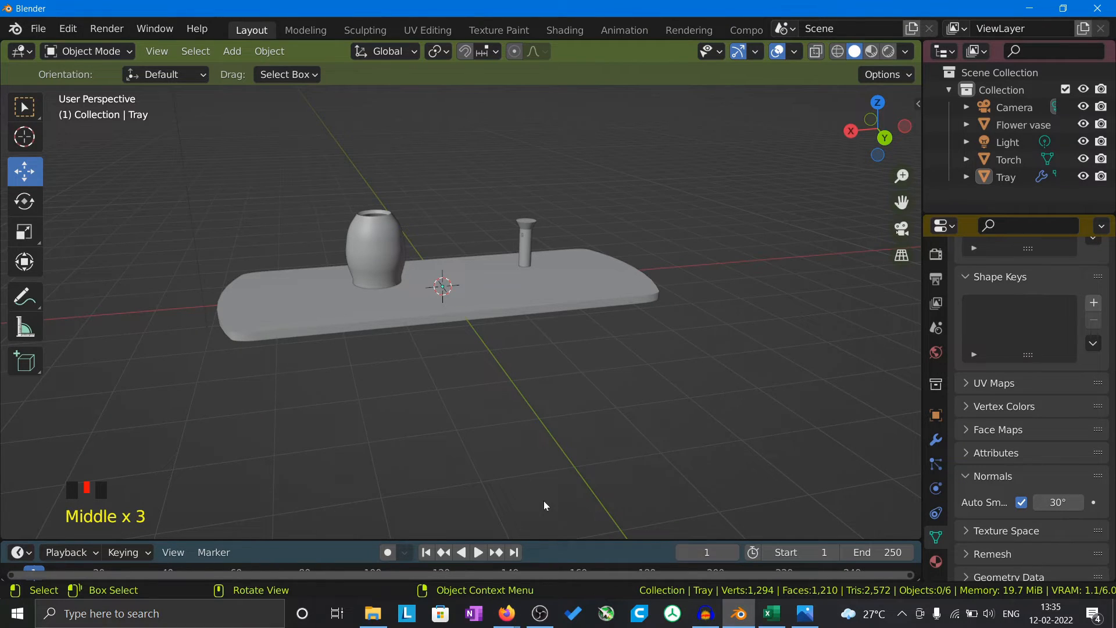
{"action": "left_click", "coordinate": [812, 622]}
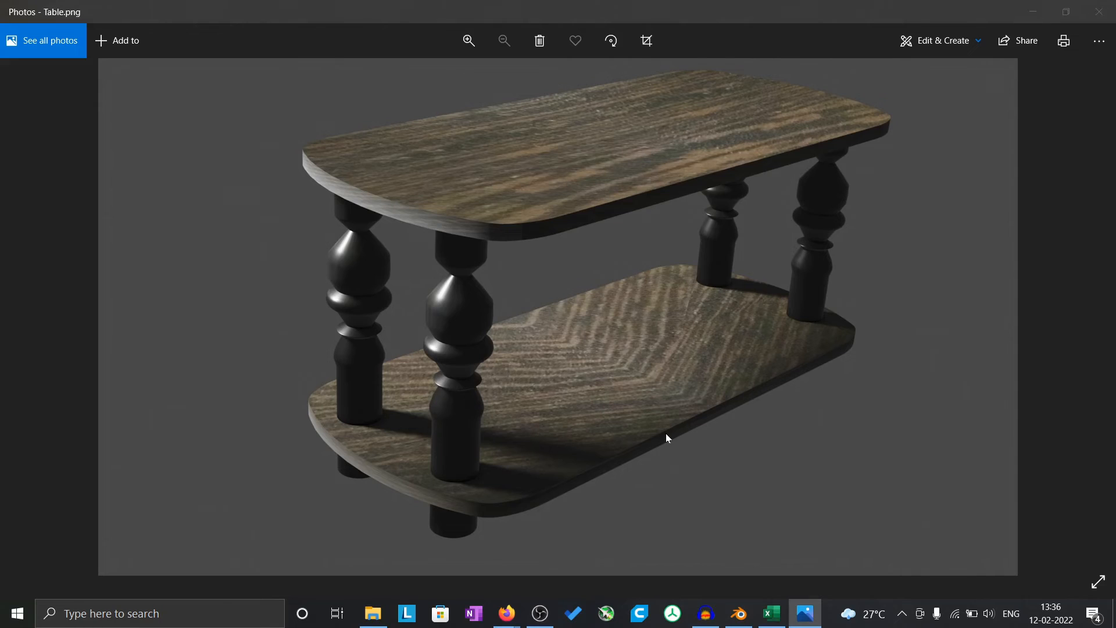
{"action": "key", "text": "alt+Tab"}
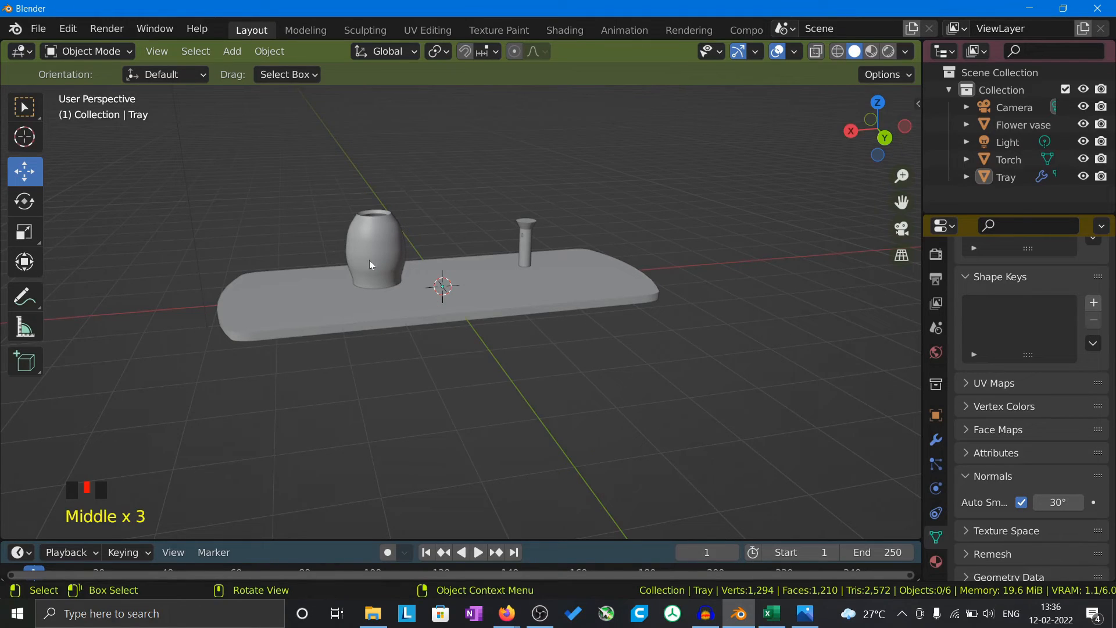
{"action": "key", "text": "alt+Tab"}
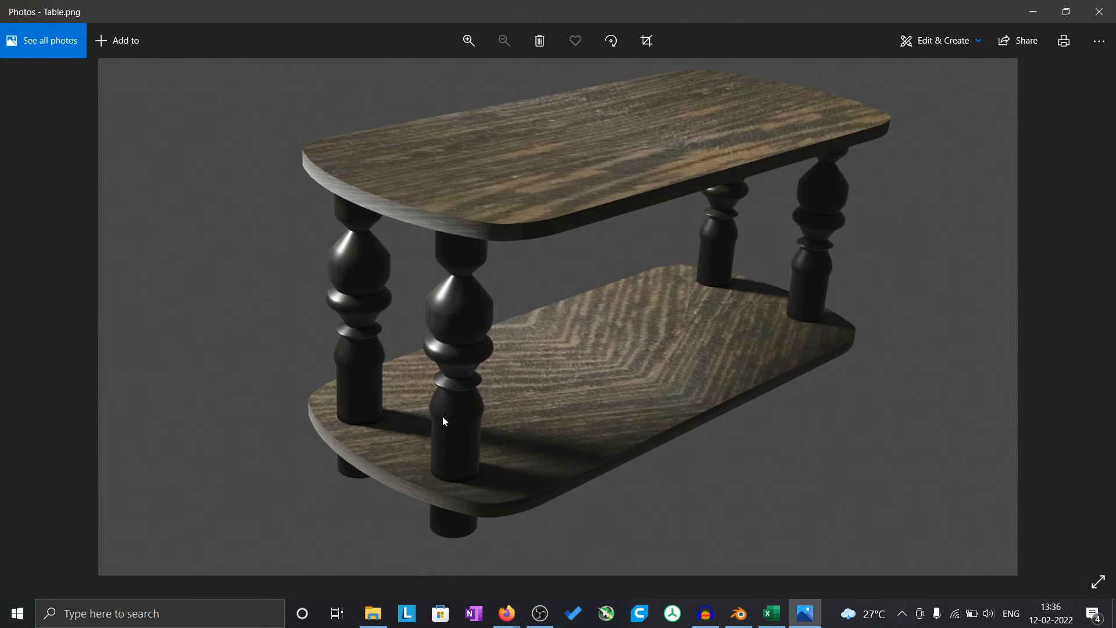
{"action": "key", "text": "alt+Tab"}
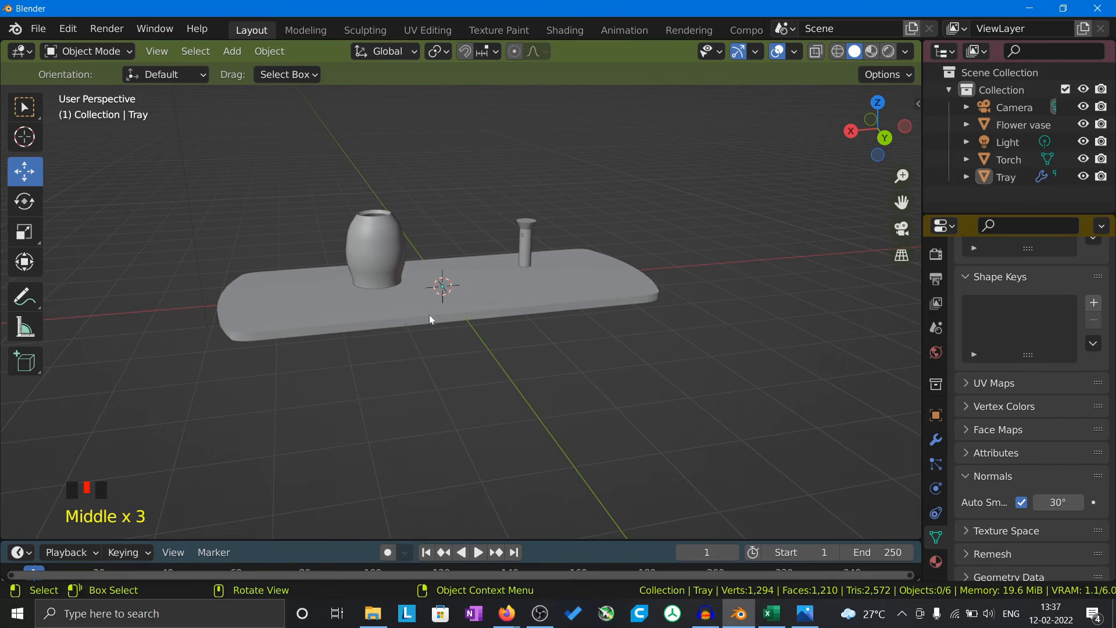
Examine the vase, torch and tray from several angles, selecting the tray briefly and deselecting it.
{"action": "scroll", "coordinate": [387, 254], "scroll_direction": "up", "scroll_amount": 3}
{"action": "scroll", "coordinate": [388, 258], "scroll_direction": "down", "scroll_amount": 2}
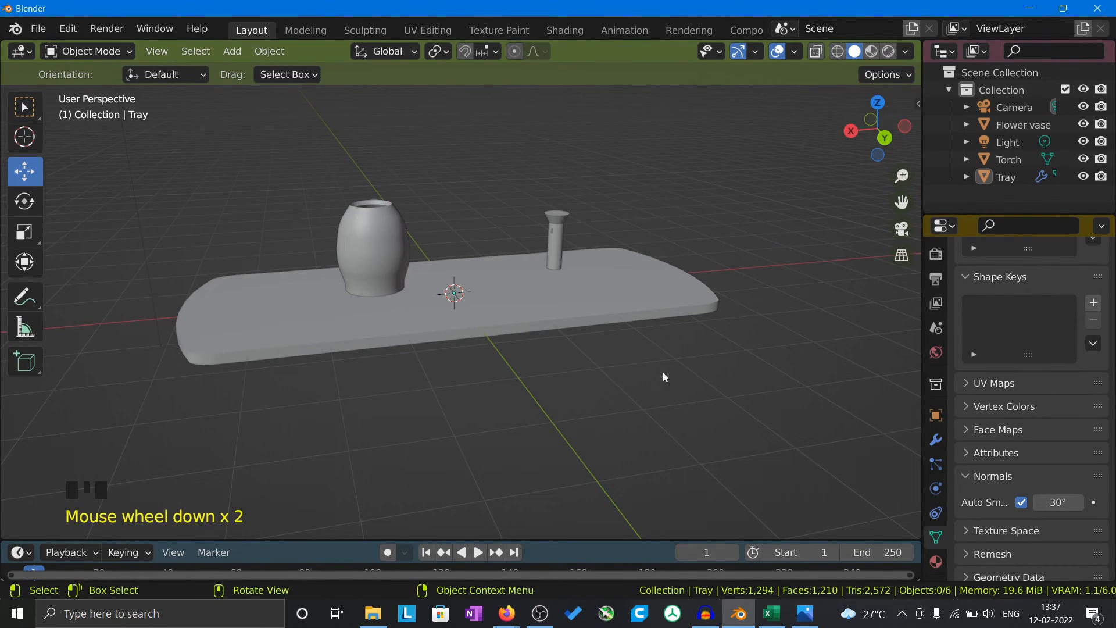
{"action": "middle_click_drag", "start_coordinate": [357, 241], "coordinate": [394, 256]}
{"action": "scroll", "coordinate": [371, 264], "scroll_direction": "up", "scroll_amount": 3}
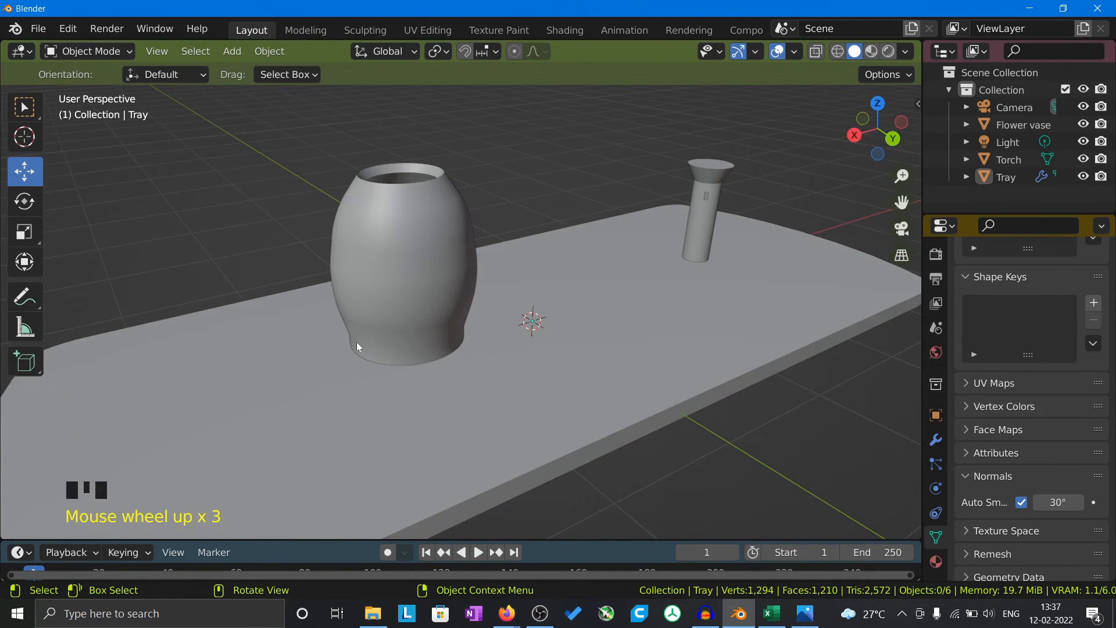
{"action": "middle_click_drag", "start_coordinate": [357, 347], "coordinate": [333, 359]}
{"action": "scroll", "coordinate": [423, 335], "scroll_direction": "down", "scroll_amount": 3}
{"action": "left_click", "coordinate": [441, 355]}
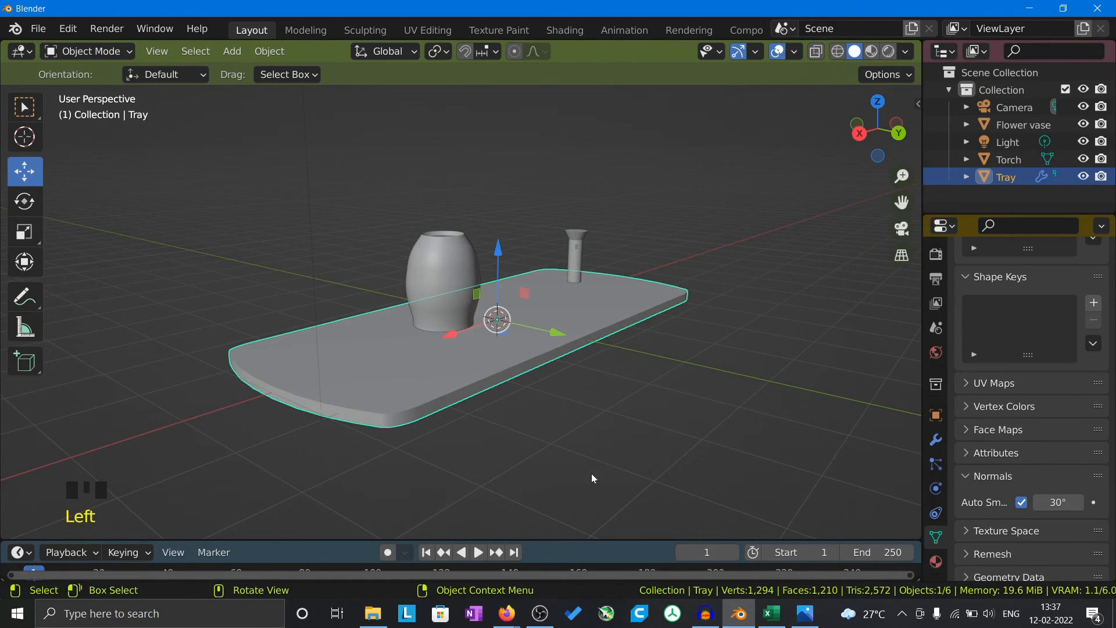
{"action": "left_click", "coordinate": [591, 473]}
{"action": "middle_click_drag", "start_coordinate": [591, 473], "coordinate": [560, 455]}
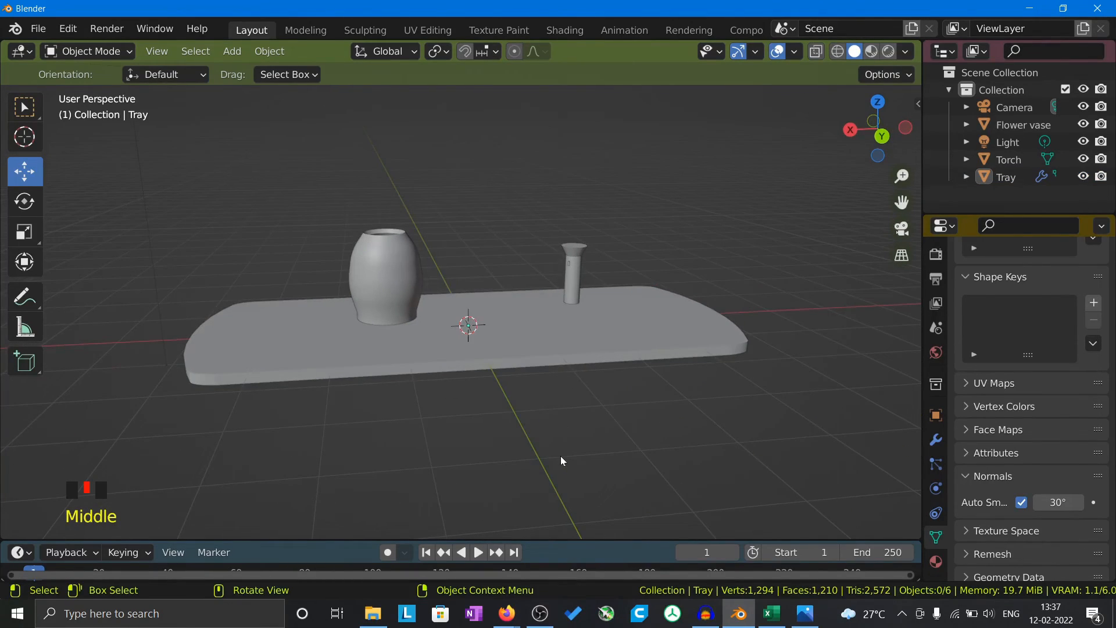